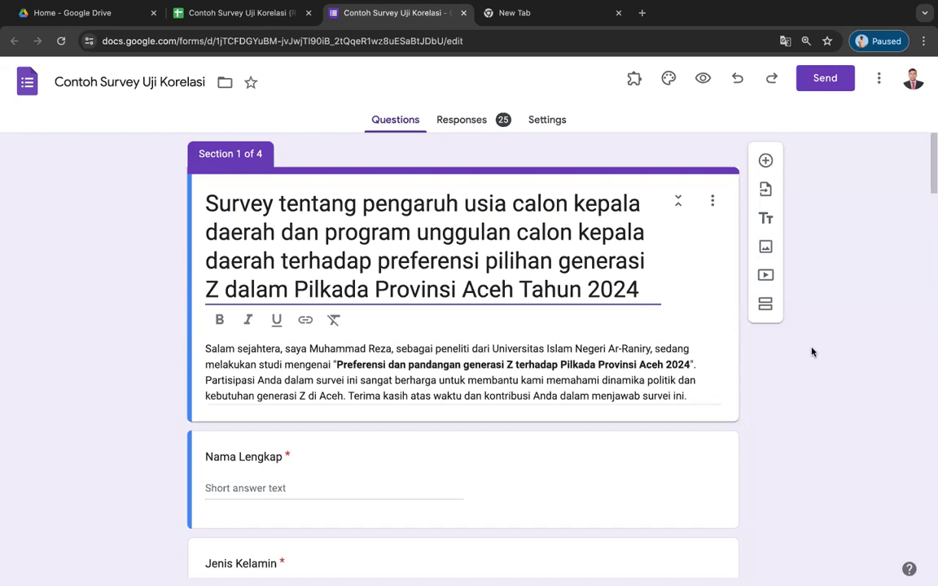
# Examine the three research variables named in the survey title and the researcher introduction in the description below it.
pyautogui.click(466, 204)
pyautogui.moveTo(466, 204); pyautogui.dragTo(277, 228)
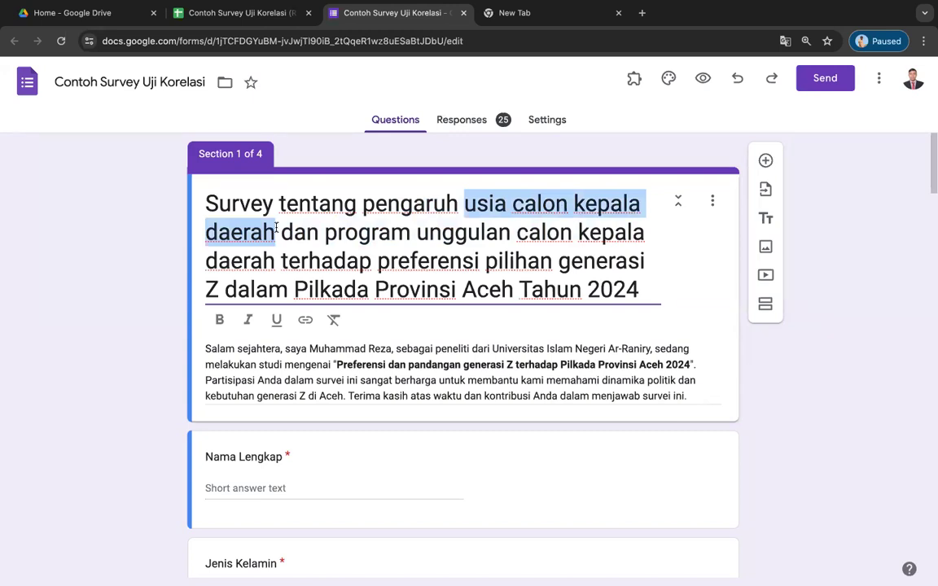
pyautogui.moveTo(325, 232); pyautogui.dragTo(530, 241)
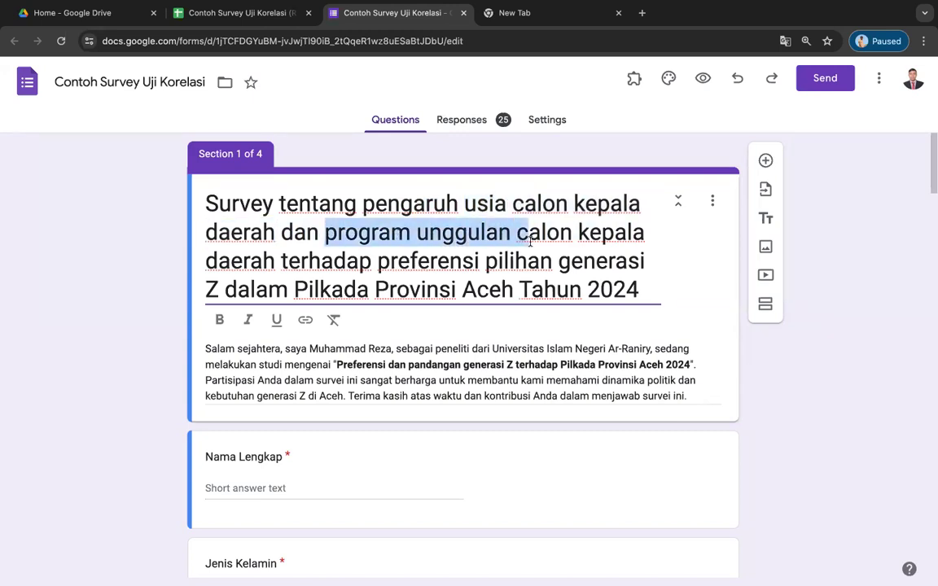
pyautogui.moveTo(376, 260); pyautogui.dragTo(223, 285)
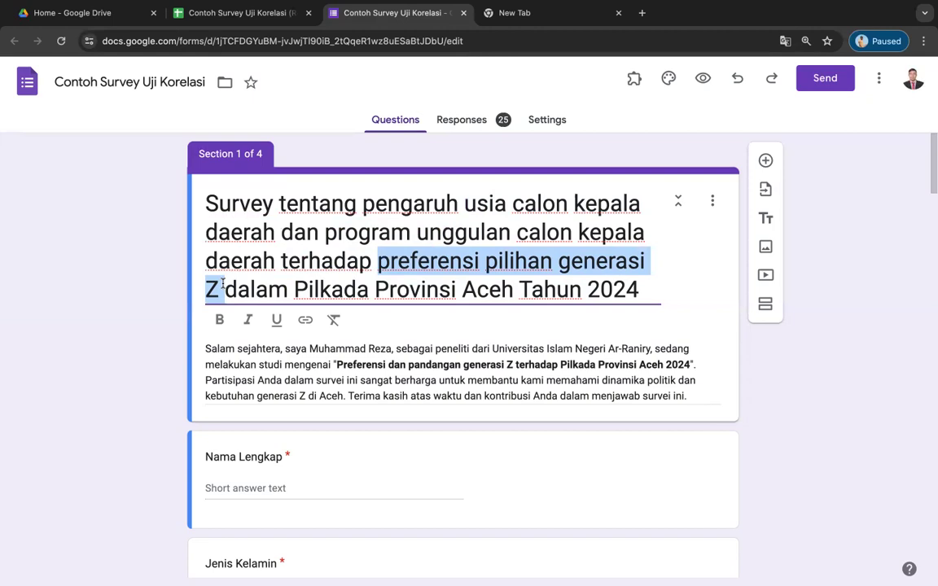
pyautogui.click(288, 350)
pyautogui.click(377, 347)
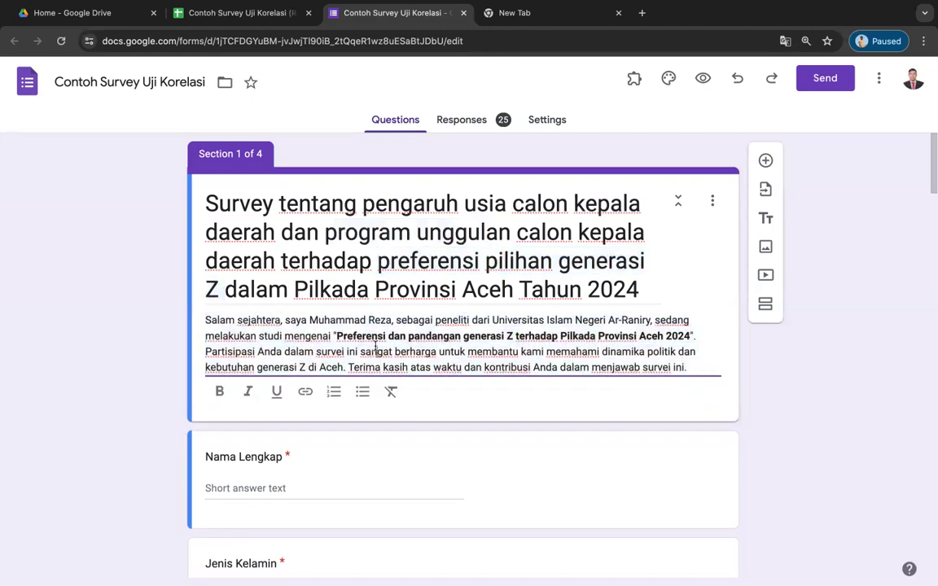
pyautogui.moveTo(310, 320); pyautogui.dragTo(649, 320)
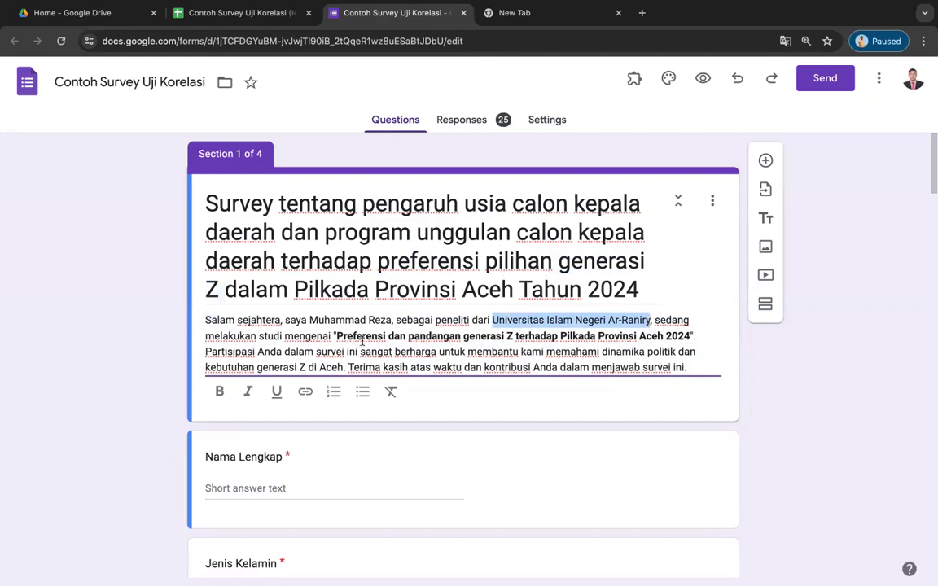
pyautogui.moveTo(337, 335); pyautogui.dragTo(562, 340)
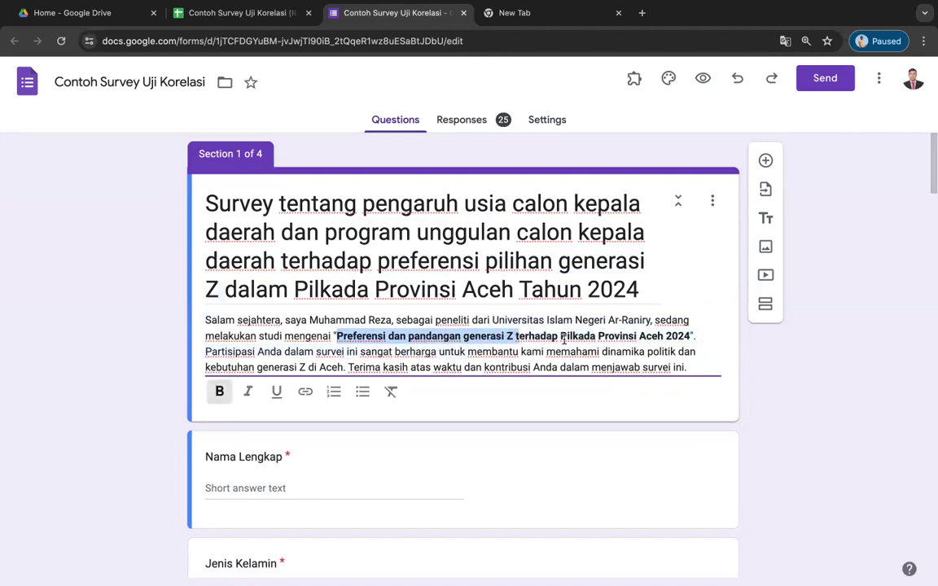
pyautogui.click(361, 350)
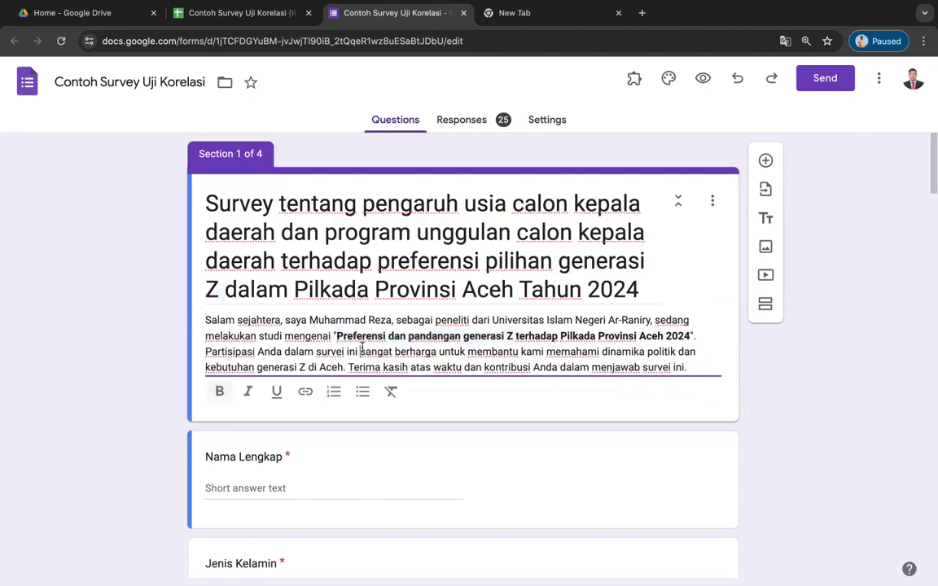
# Review the respondent identity questions in section 1 and the opening questions of the "Variabel Usia Calon Kepala Daerah" section.
pyautogui.scroll(-4, 362, 351)
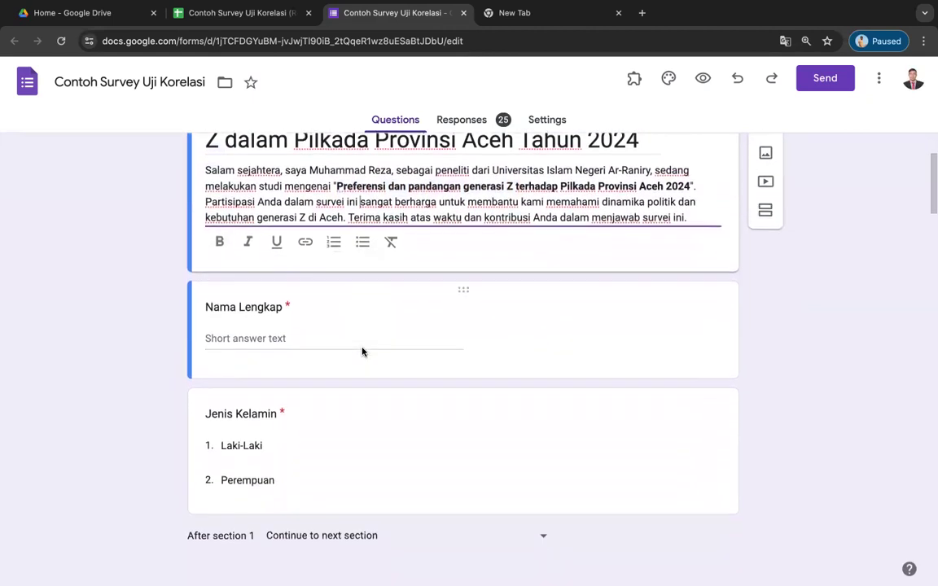
pyautogui.scroll(-8, 362, 351)
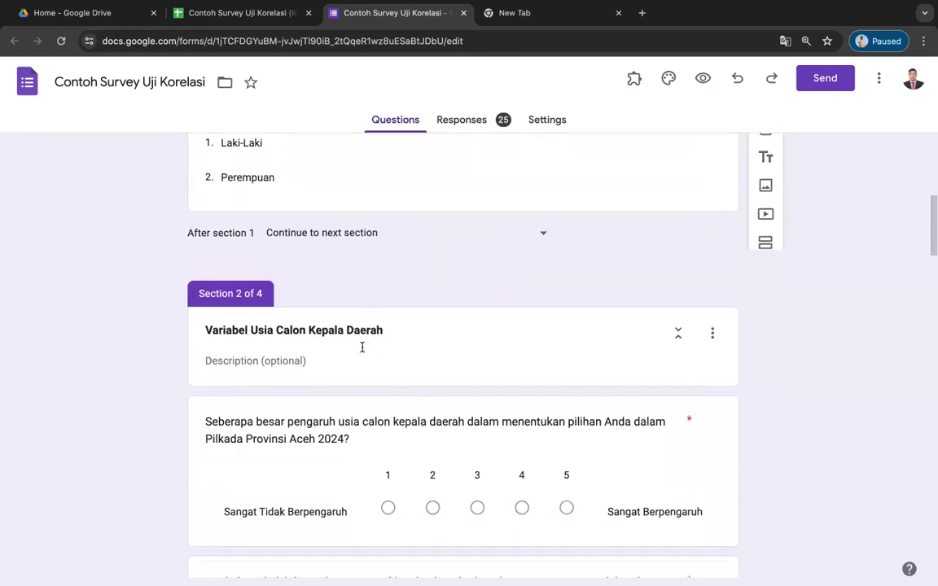
pyautogui.scroll(-3, 363, 347)
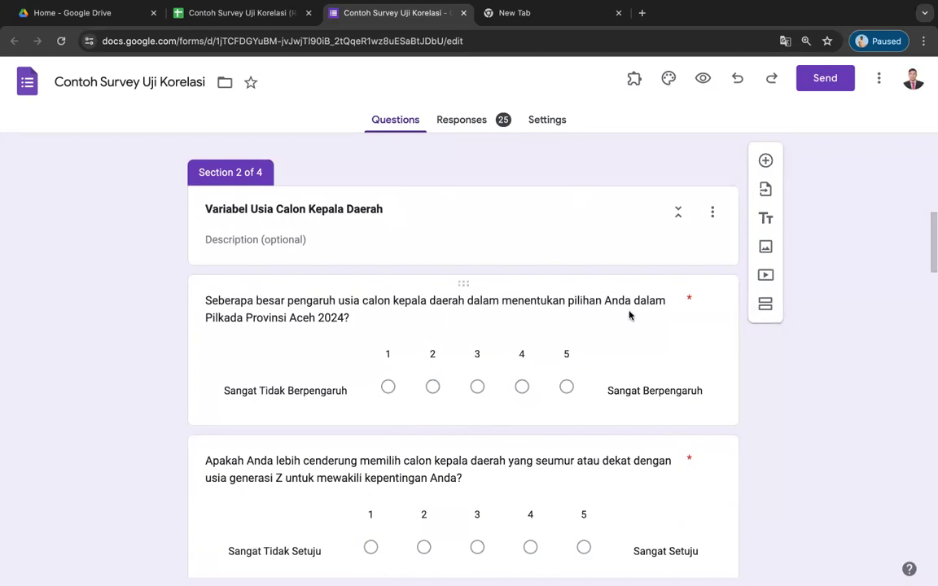
pyautogui.scroll(-1, 628, 314)
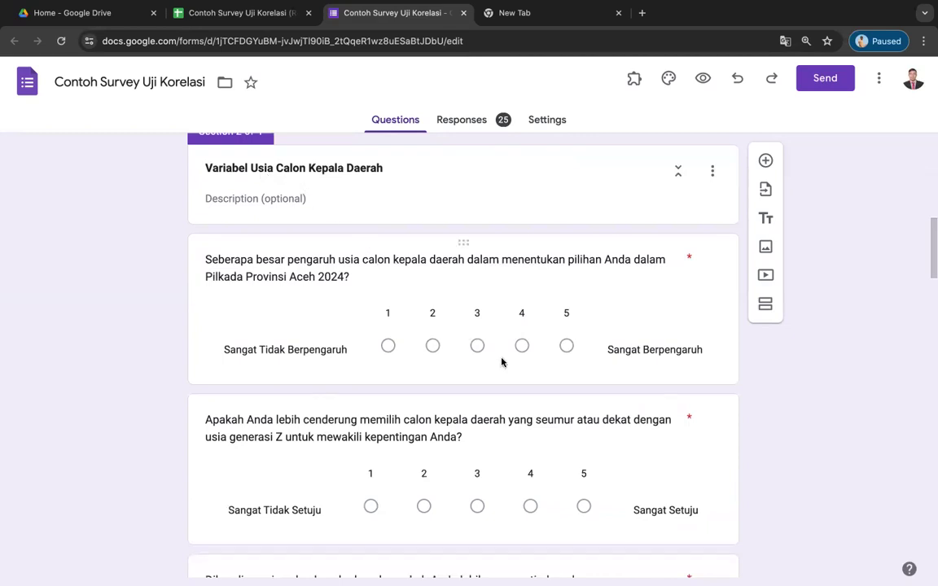
pyautogui.scroll(-5, 500, 360)
pyautogui.scroll(6, 500, 363)
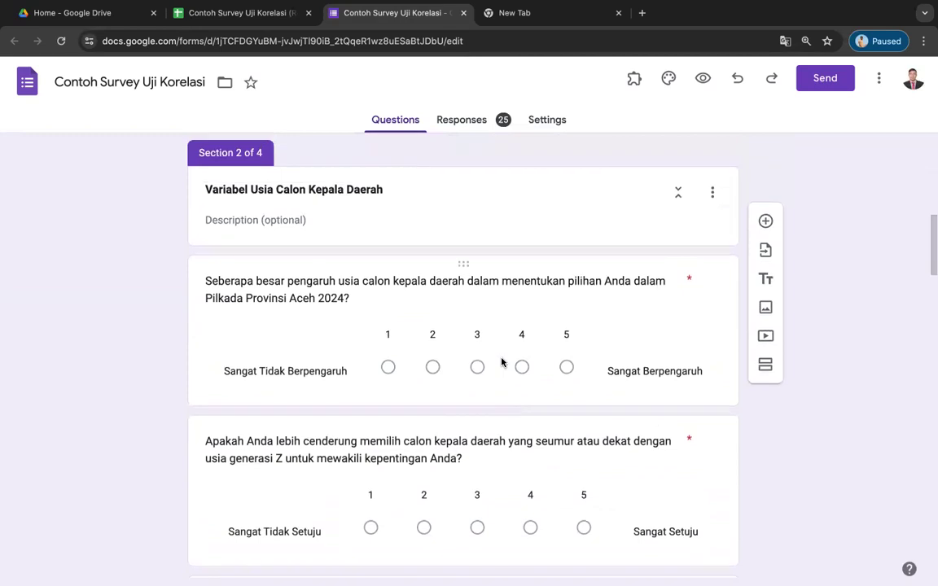
pyautogui.scroll(-1, 370, 358)
pyautogui.scroll(-2, 370, 358)
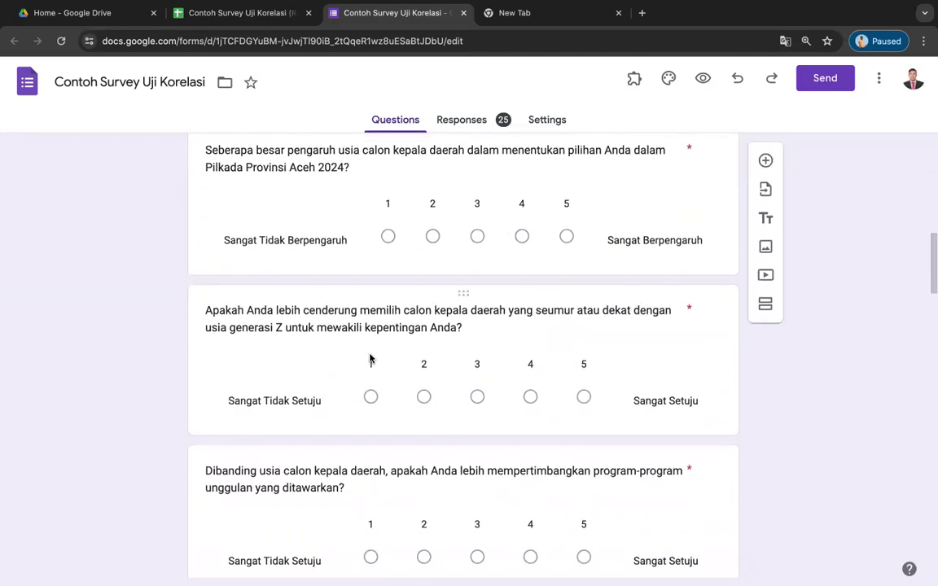
pyautogui.scroll(1, 370, 359)
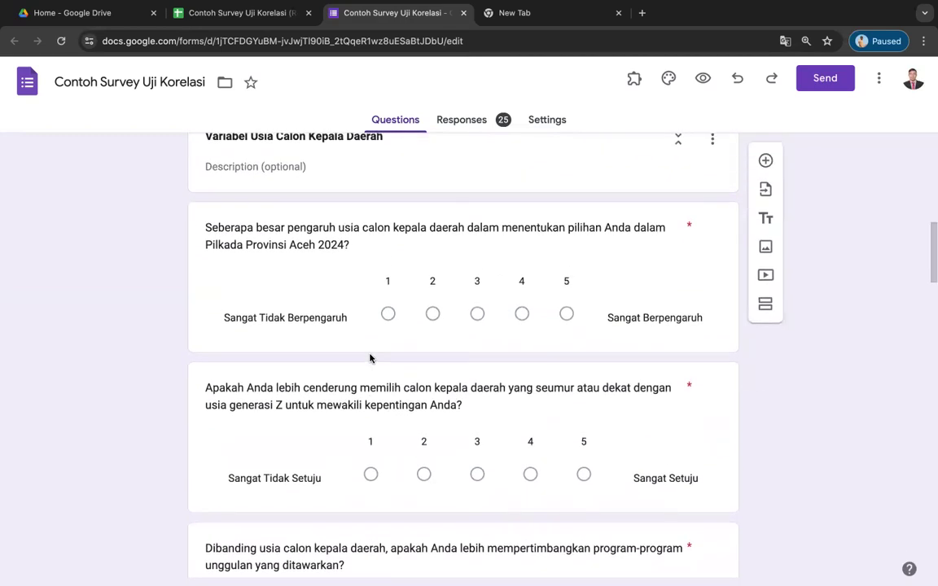
pyautogui.scroll(-1, 371, 359)
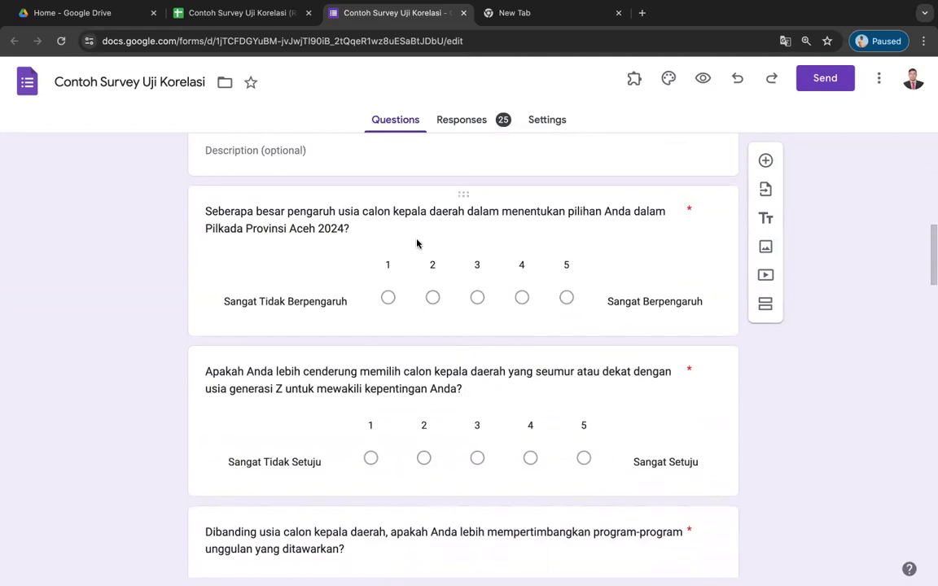
# Inspect the question type, scale range options and end labels of the first question about the candidate's age influence.
pyautogui.click(539, 211)
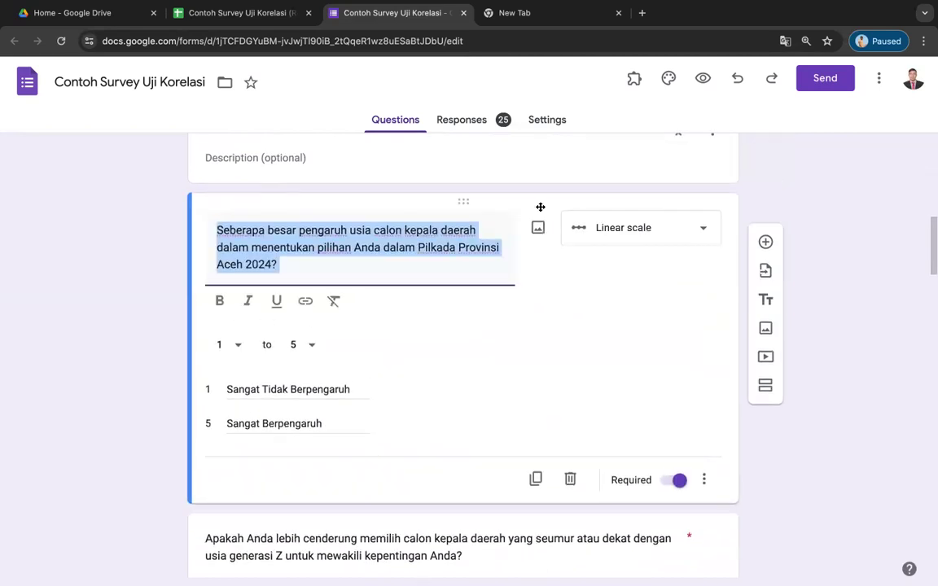
pyautogui.click(699, 231)
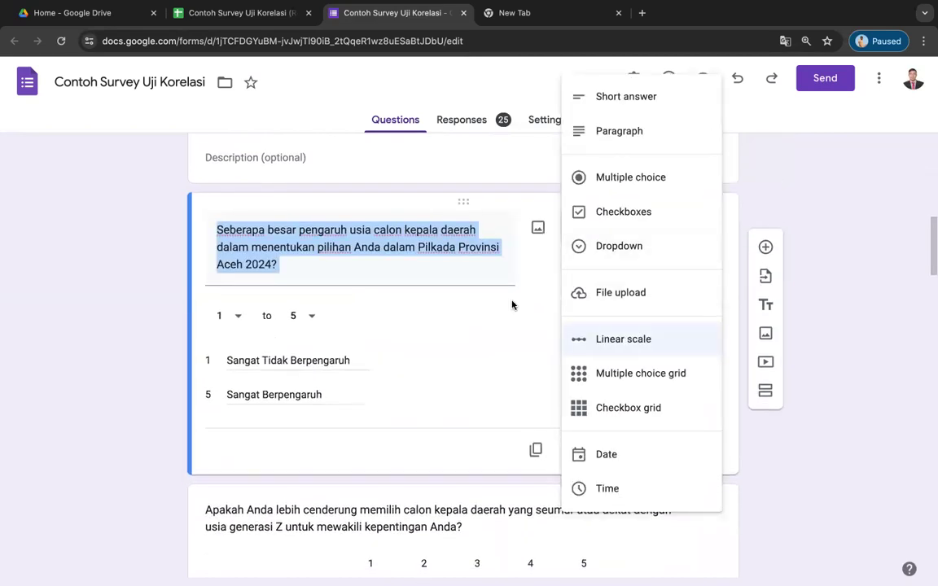
pyautogui.click(488, 305)
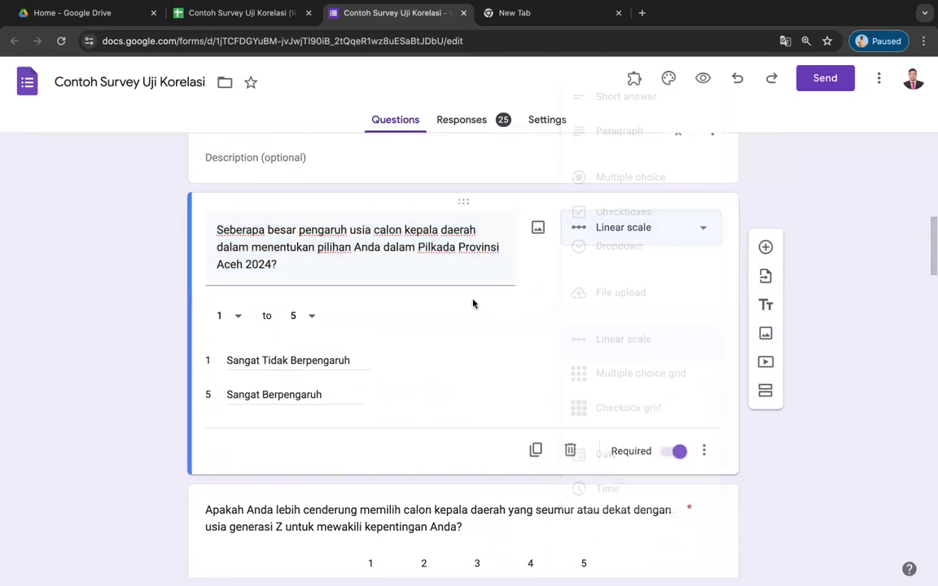
pyautogui.click(238, 318)
pyautogui.click(237, 323)
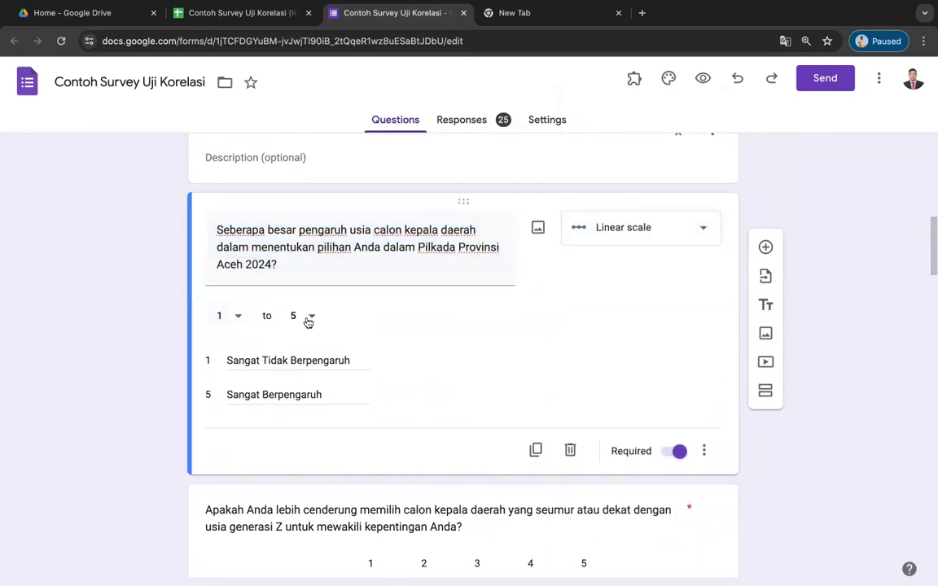
pyautogui.click(313, 321)
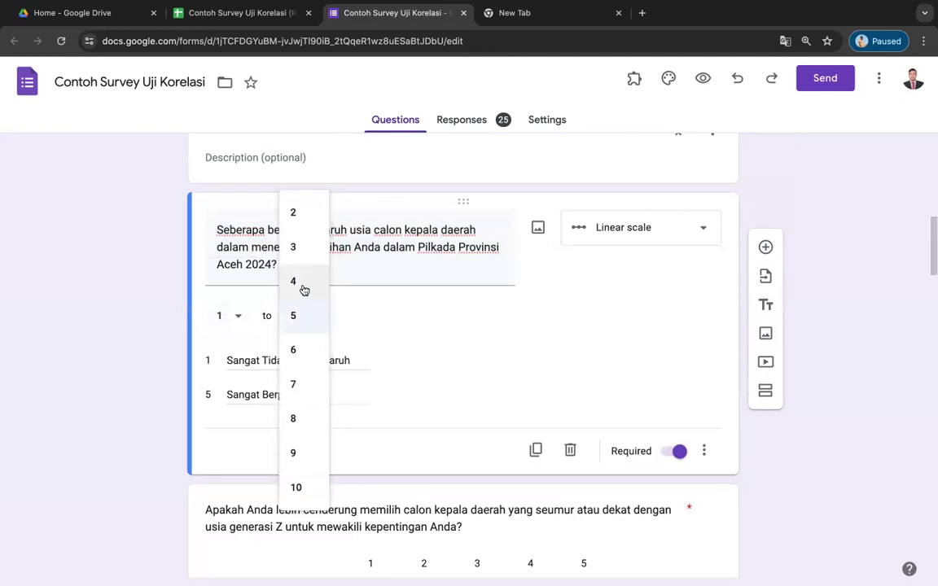
pyautogui.click(412, 307)
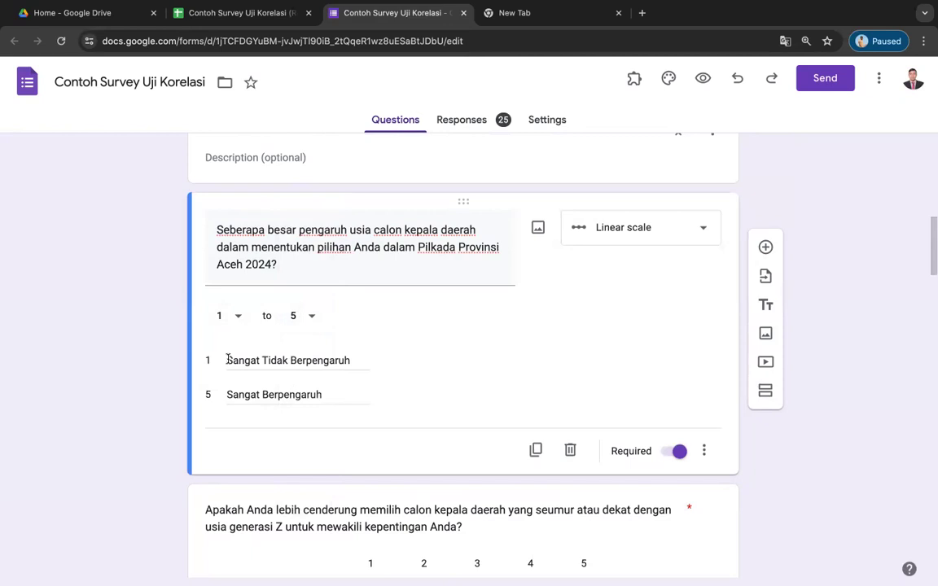
pyautogui.tripleClick(346, 242)
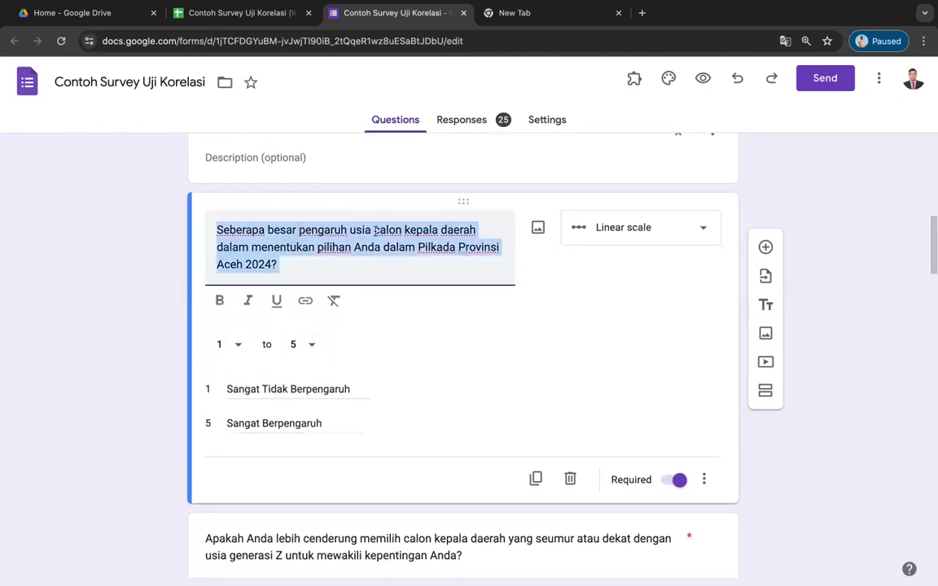
pyautogui.click(345, 243)
pyautogui.moveTo(299, 230); pyautogui.dragTo(361, 230)
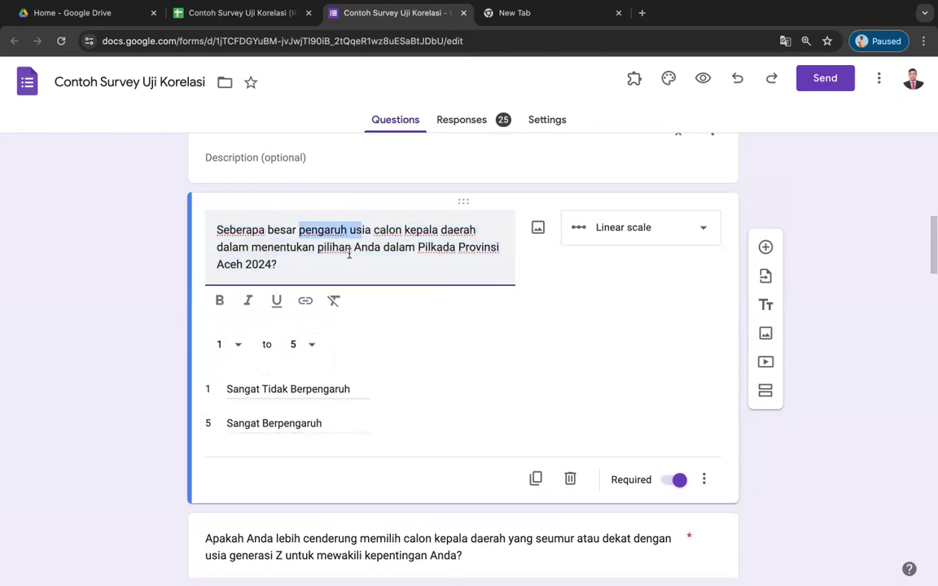
pyautogui.tripleClick(264, 389)
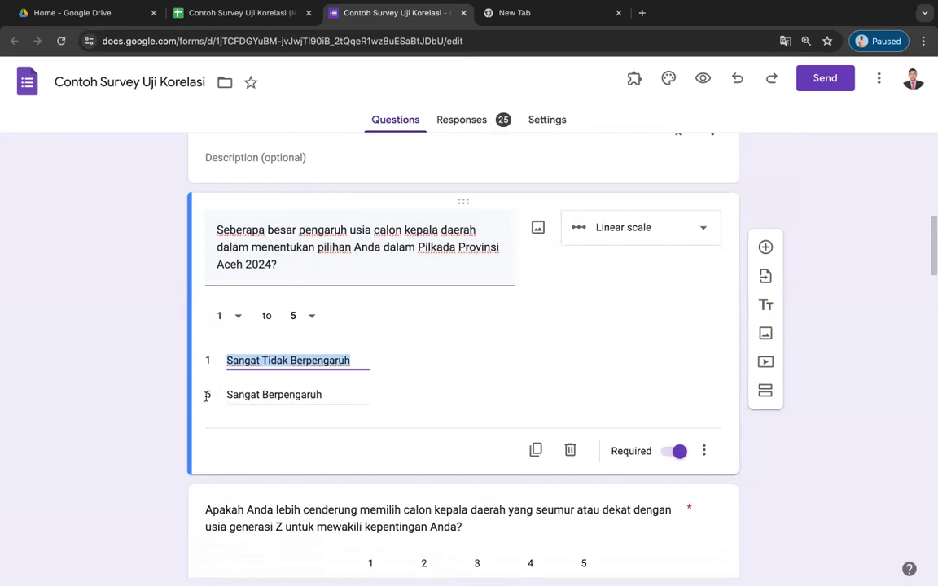
# Check the linear scale settings of section 2's second question and read through the section's remaining questions.
pyautogui.scroll(-5, 425, 441)
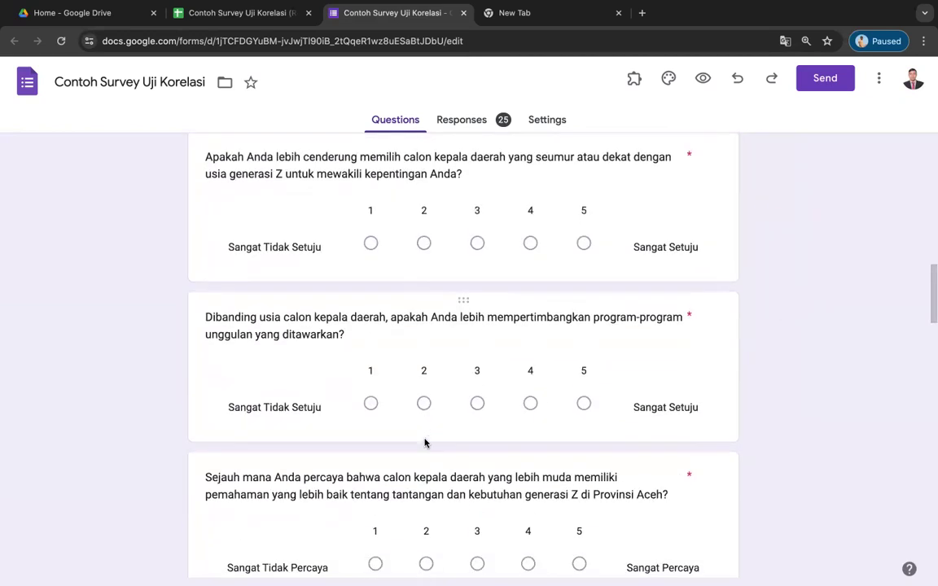
pyautogui.click(310, 291)
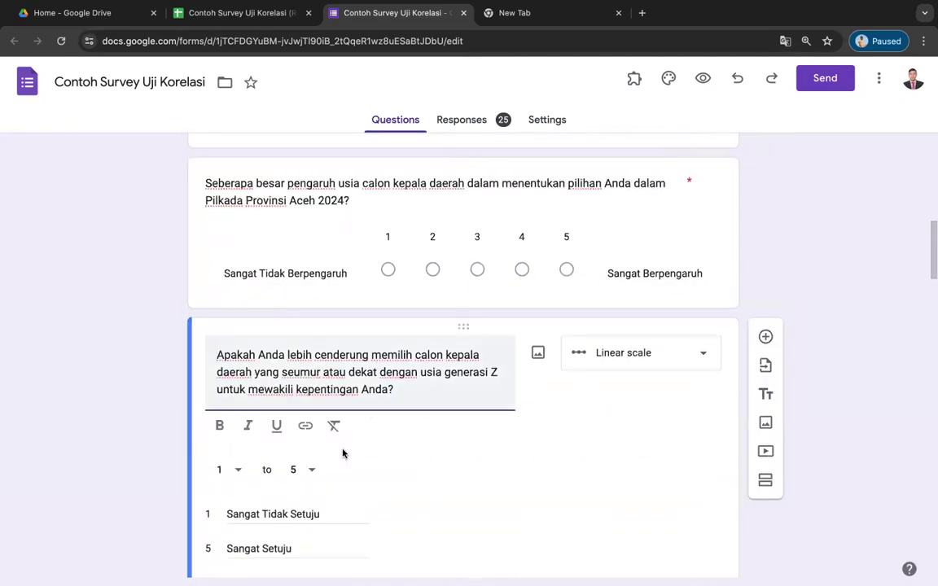
pyautogui.scroll(-1, 343, 453)
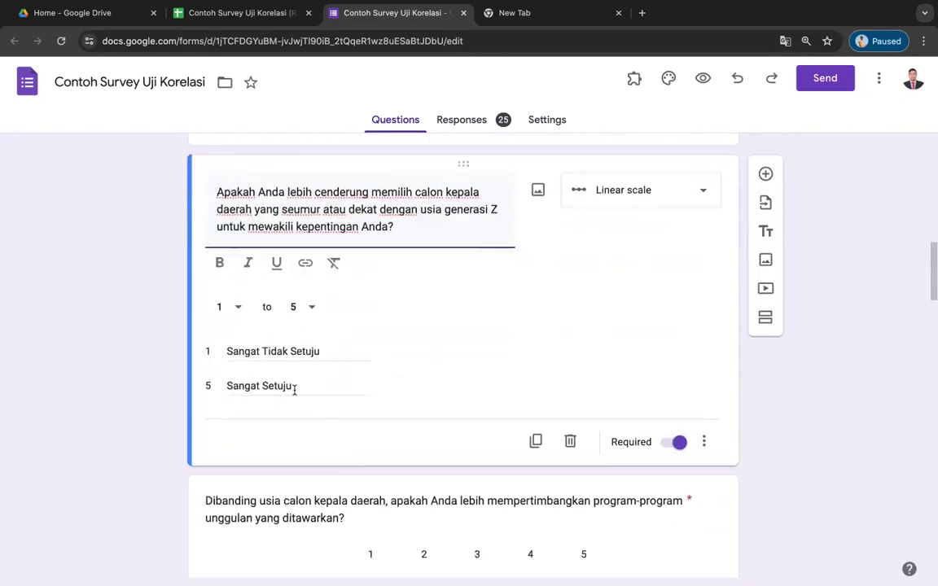
pyautogui.scroll(-2, 321, 390)
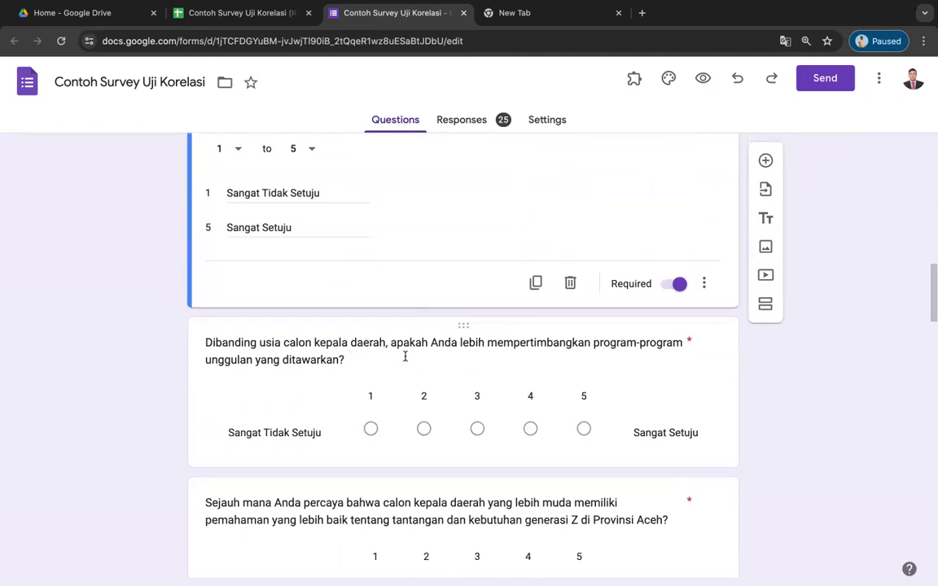
pyautogui.scroll(-5, 503, 390)
pyautogui.scroll(-1, 503, 389)
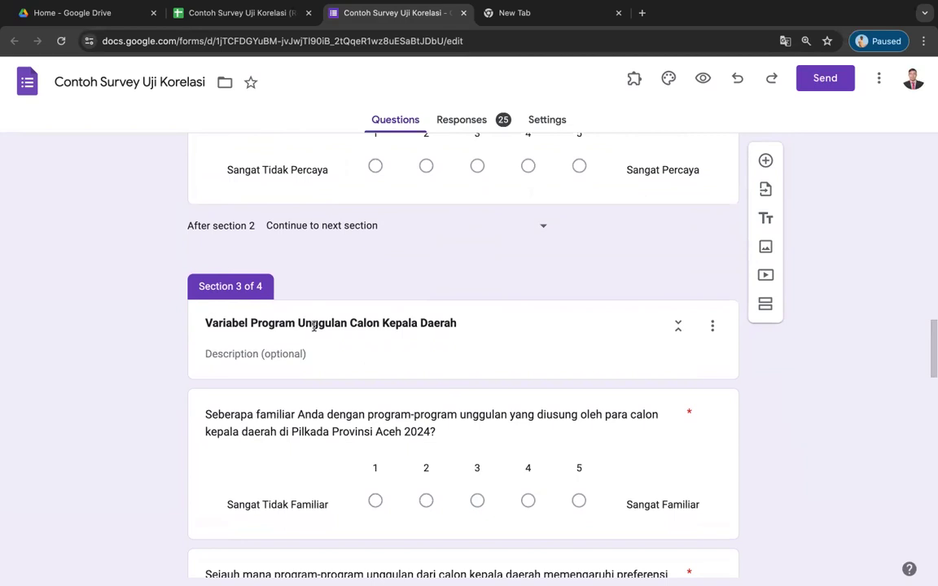
# Review the "Variabel Program Unggulan Calon Kepala Daerah" section title and the questions through section 4 on Generation Z voting preference.
pyautogui.click(247, 323)
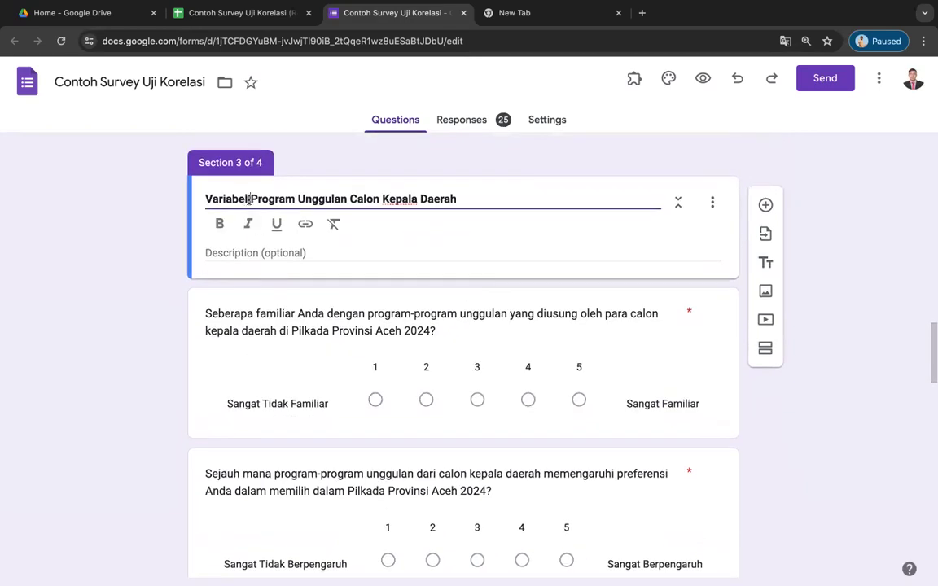
pyautogui.moveTo(247, 199); pyautogui.dragTo(193, 199)
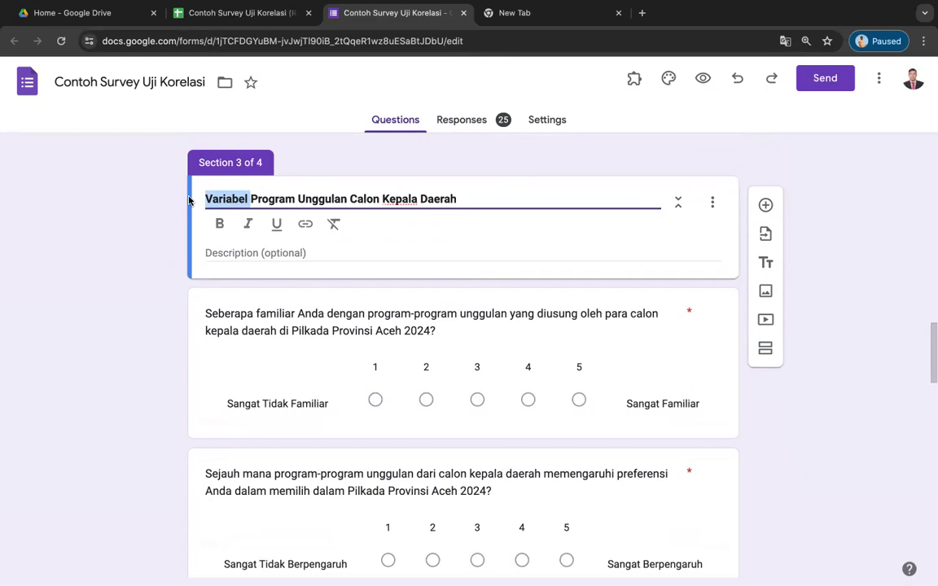
pyautogui.click(460, 195)
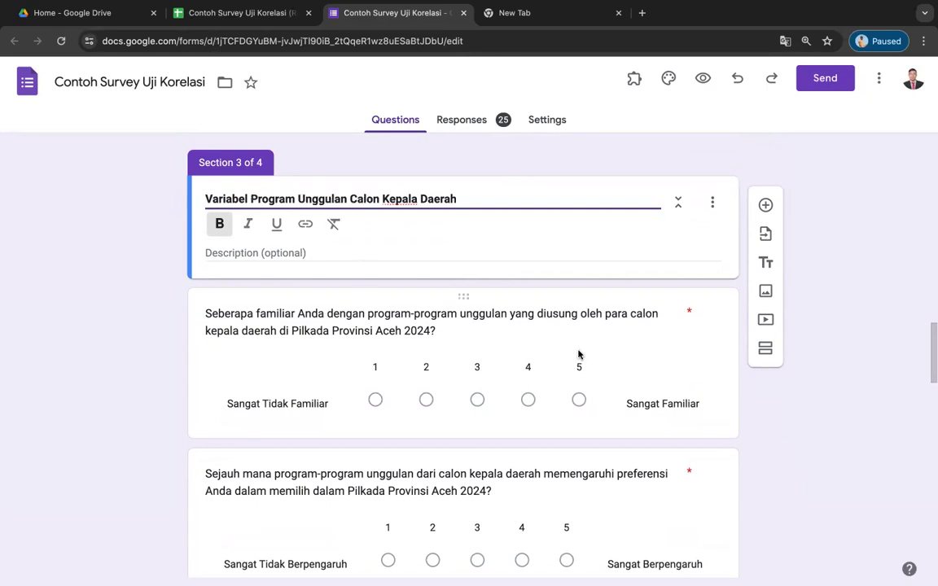
pyautogui.scroll(5, 578, 356)
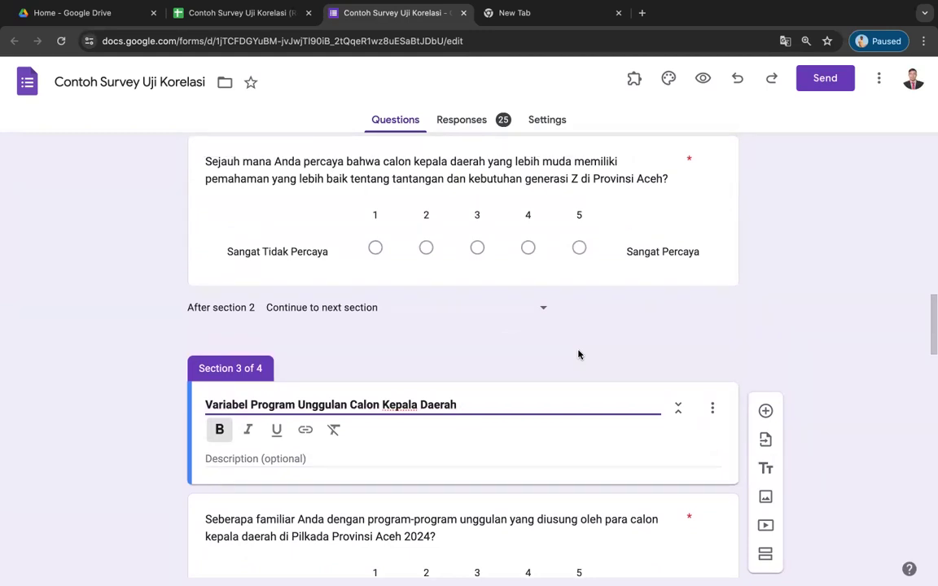
pyautogui.scroll(-12, 578, 354)
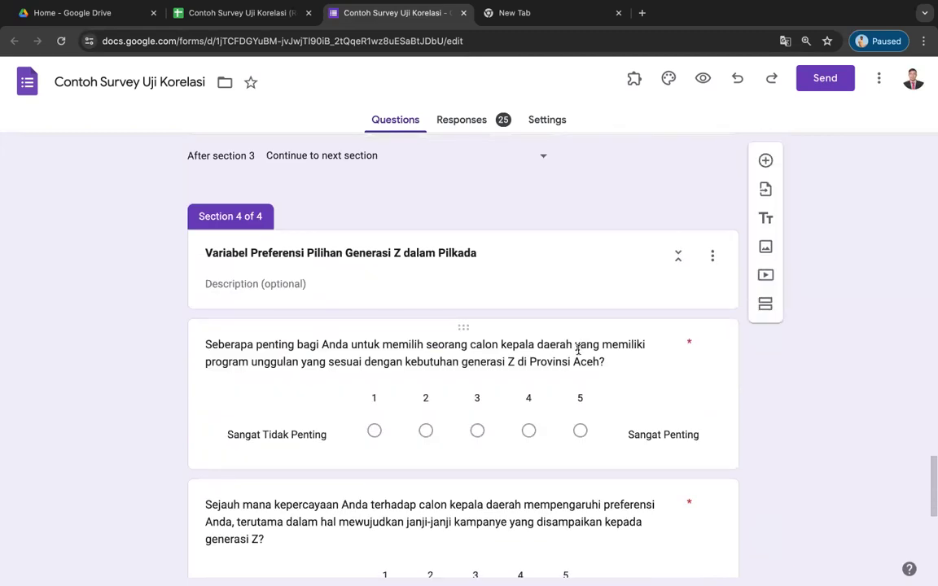
pyautogui.scroll(-5, 578, 350)
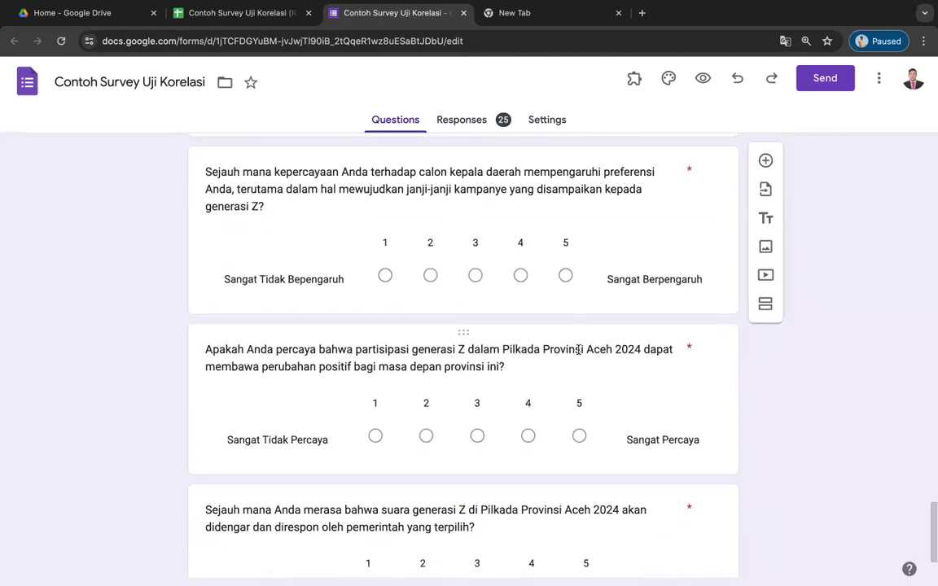
# Open the form's responses and try switching response collection on and back off.
pyautogui.scroll(-2, 578, 351)
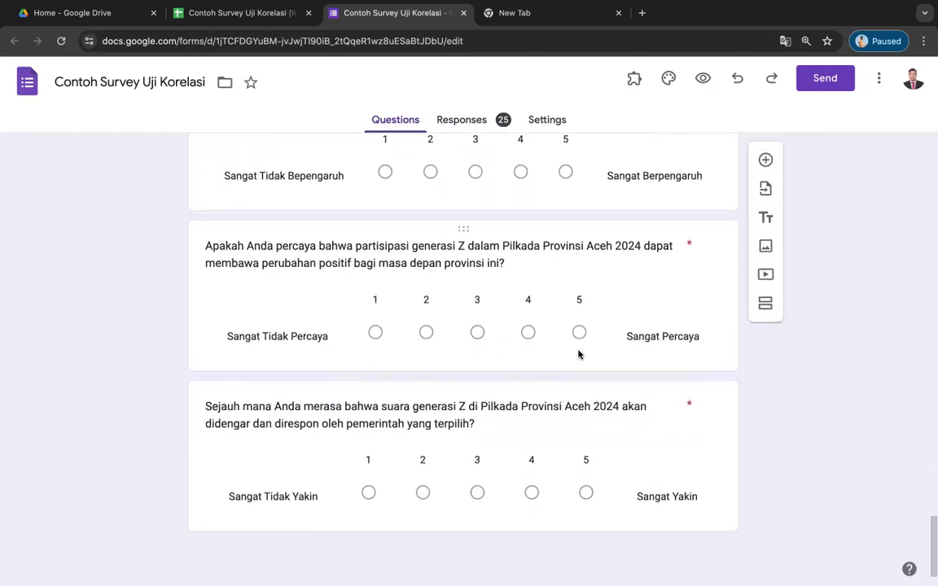
pyautogui.click(454, 119)
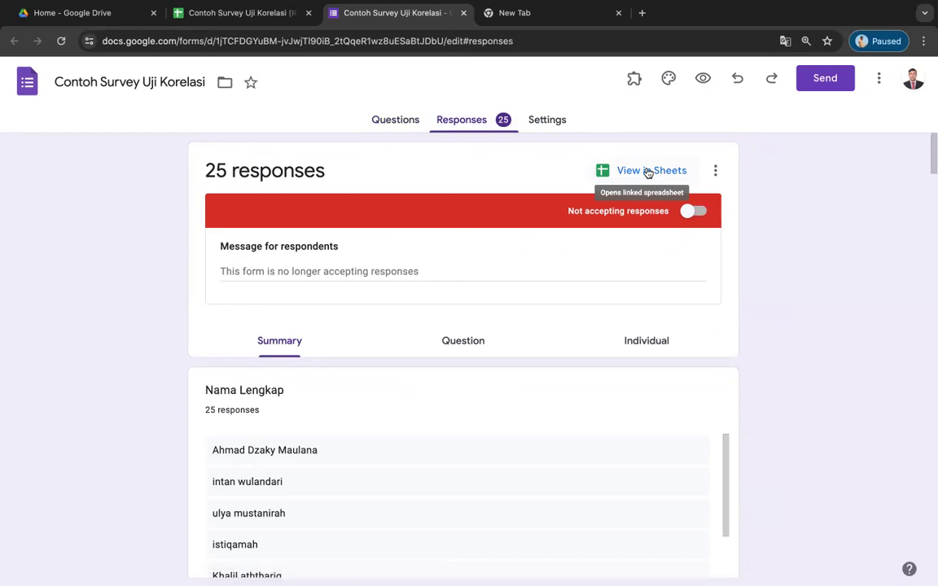
pyautogui.click(691, 212)
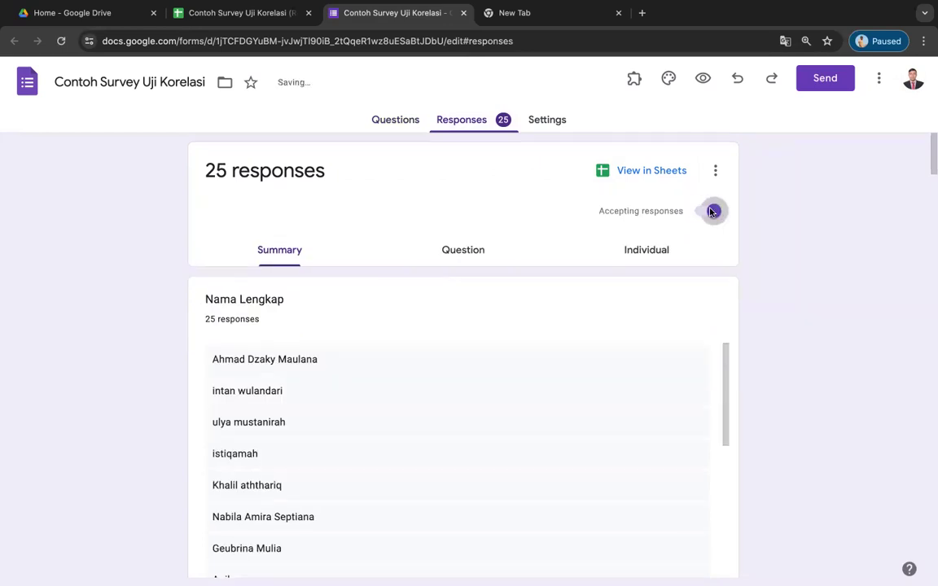
pyautogui.click(711, 212)
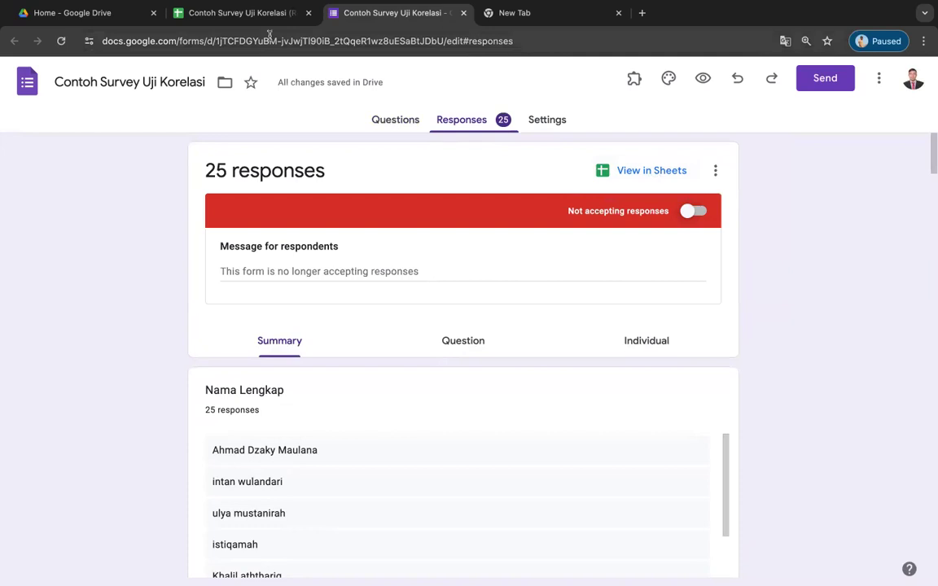
# Switch to the form's response spreadsheet and examine the question headers from column D onward.
pyautogui.click(246, 13)
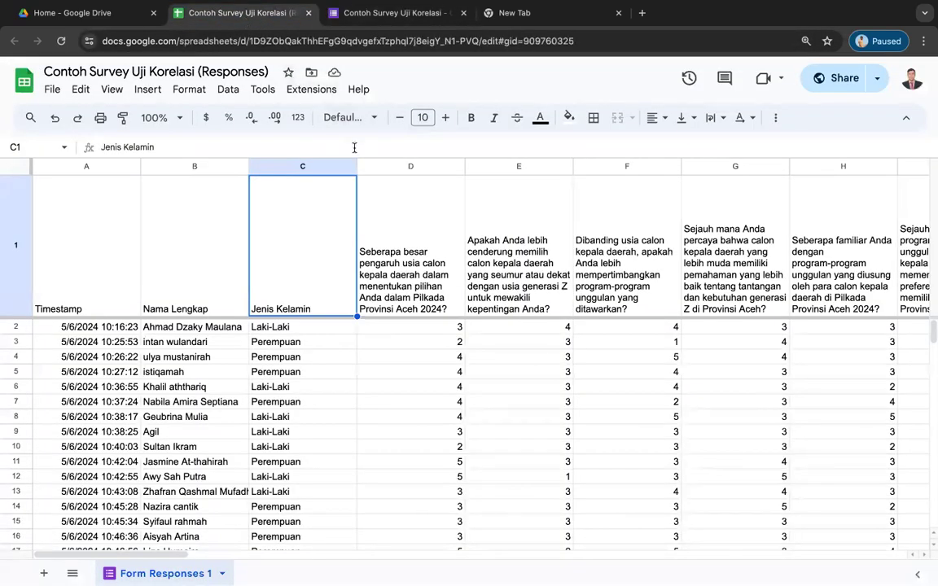
pyautogui.click(450, 256)
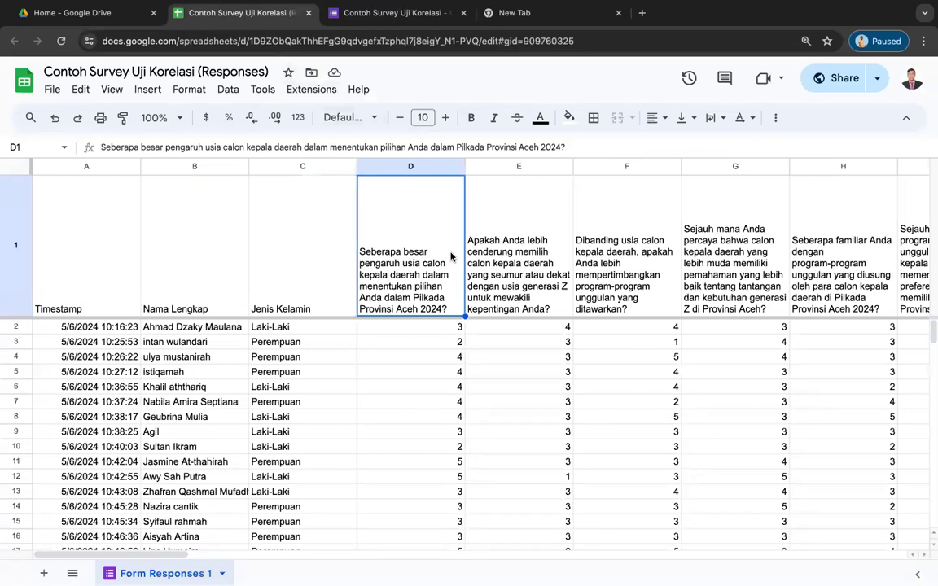
pyautogui.hscroll(3, 451, 257)
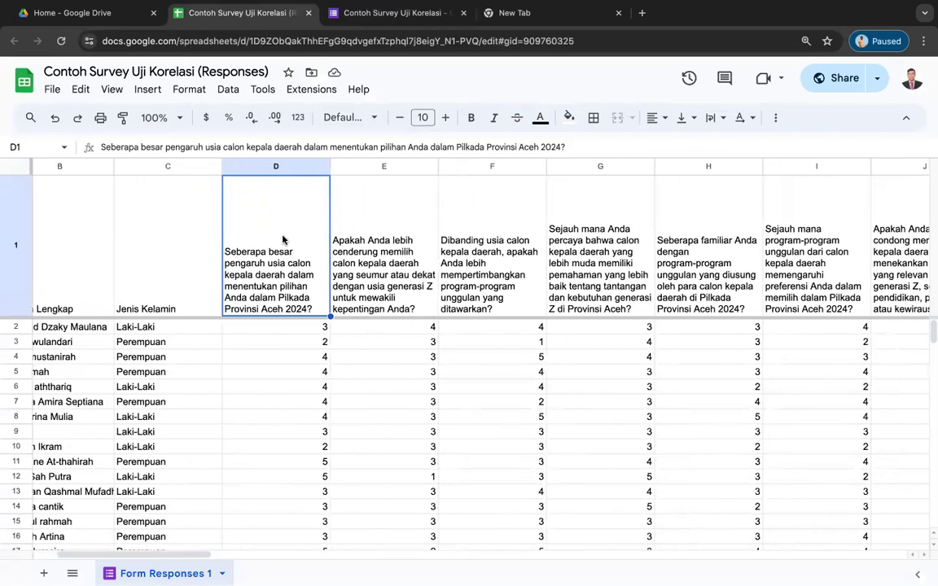
pyautogui.click(342, 242)
pyautogui.click(275, 254)
# Try Overflow text wrapping on header row 1 of the response sheet and restore it to Wrap.
pyautogui.click(12, 243)
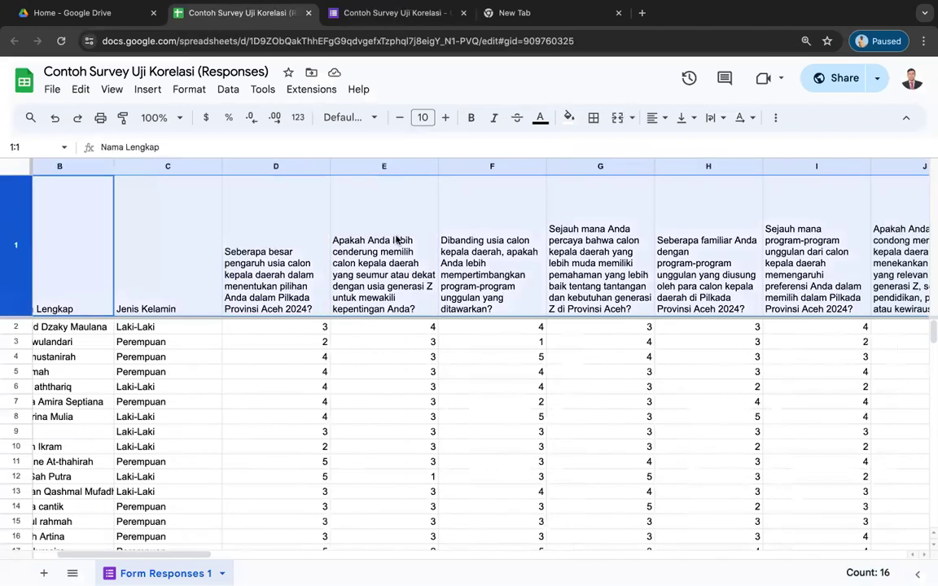
pyautogui.click(713, 119)
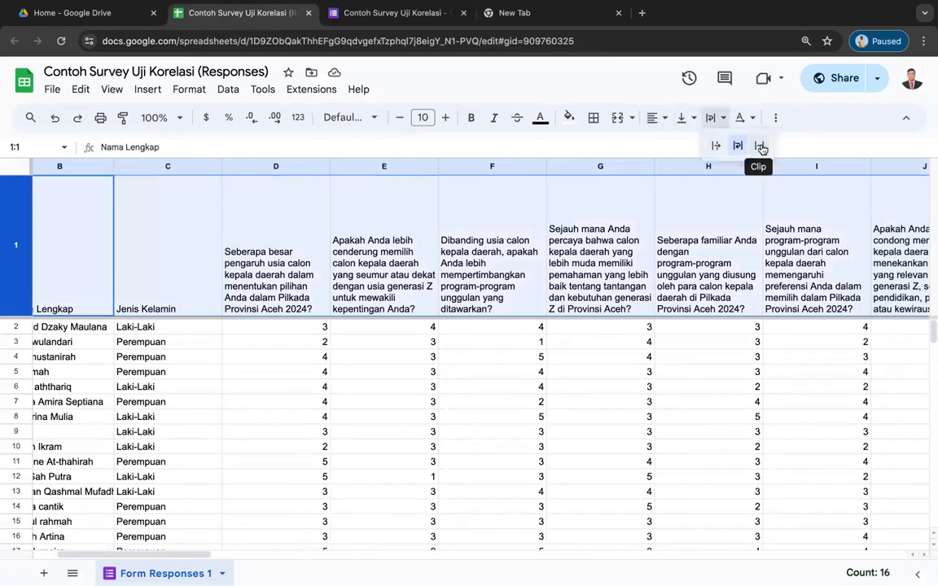
pyautogui.click(714, 145)
pyautogui.hscroll(-1, 539, 200)
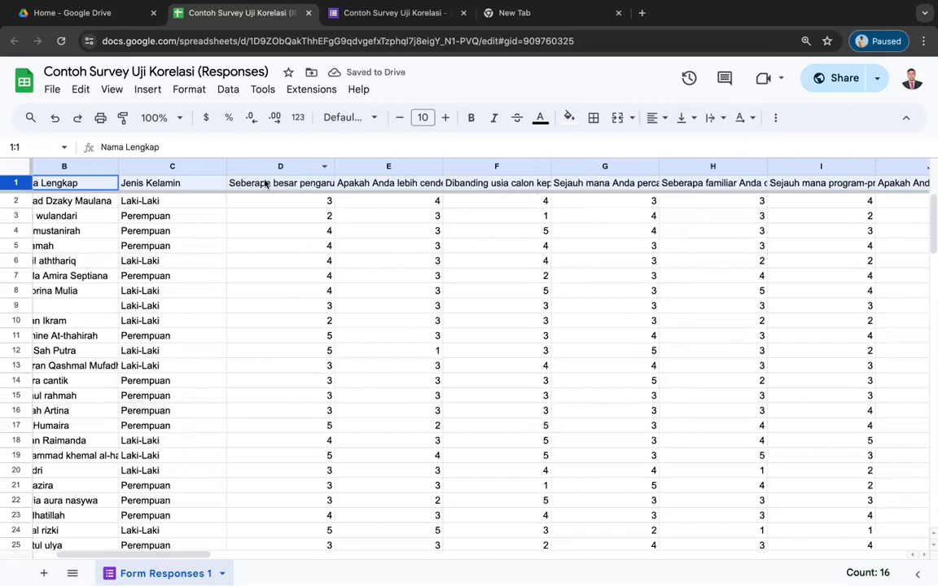
pyautogui.click(691, 120)
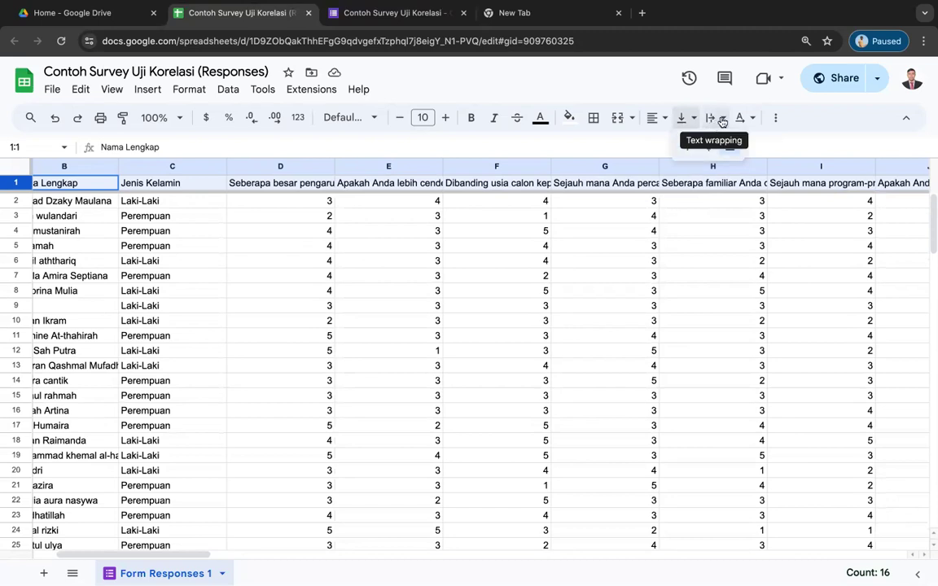
pyautogui.click(713, 119)
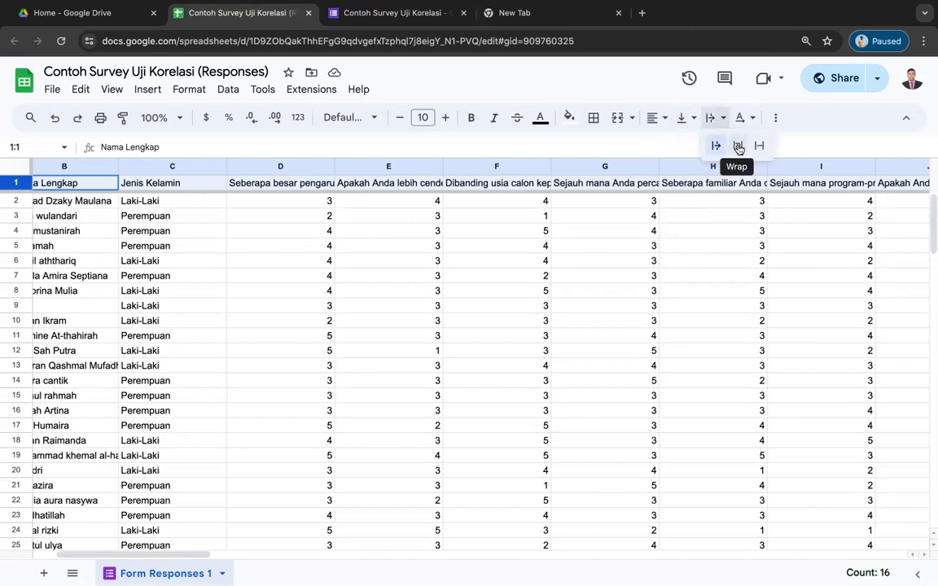
pyautogui.click(738, 146)
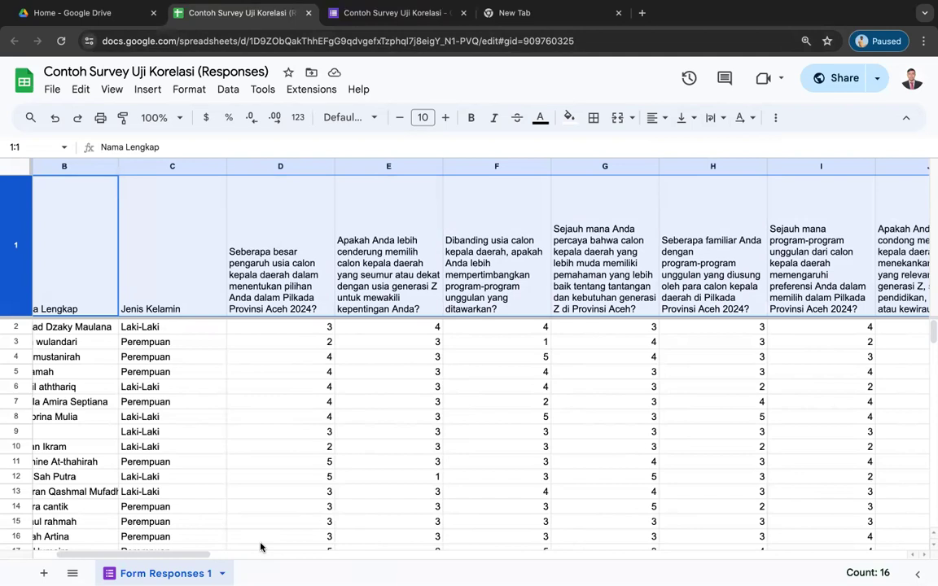
pyautogui.click(497, 400)
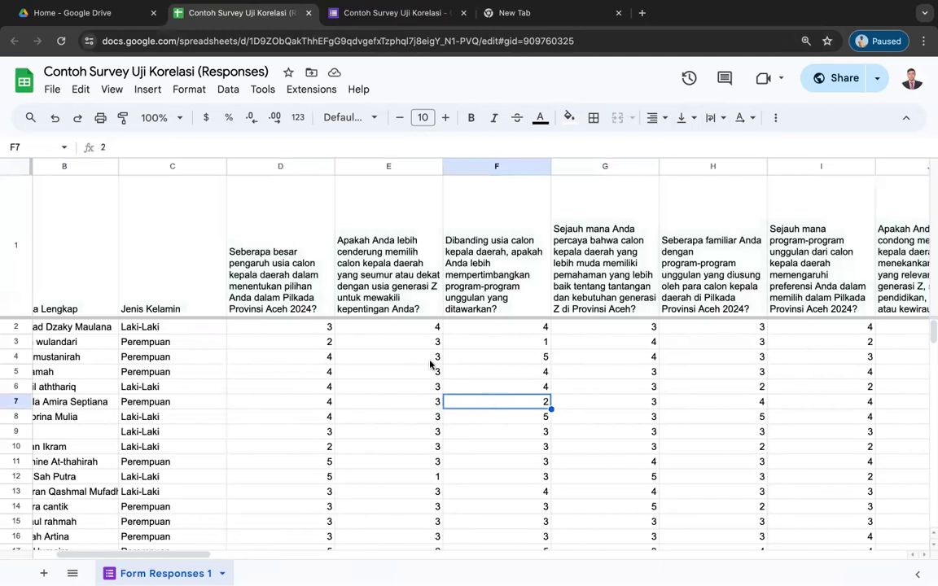
# Return to the form's questions and review which ones belong to the section "Variabel Usia Calon Kepala Daerah".
pyautogui.click(368, 14)
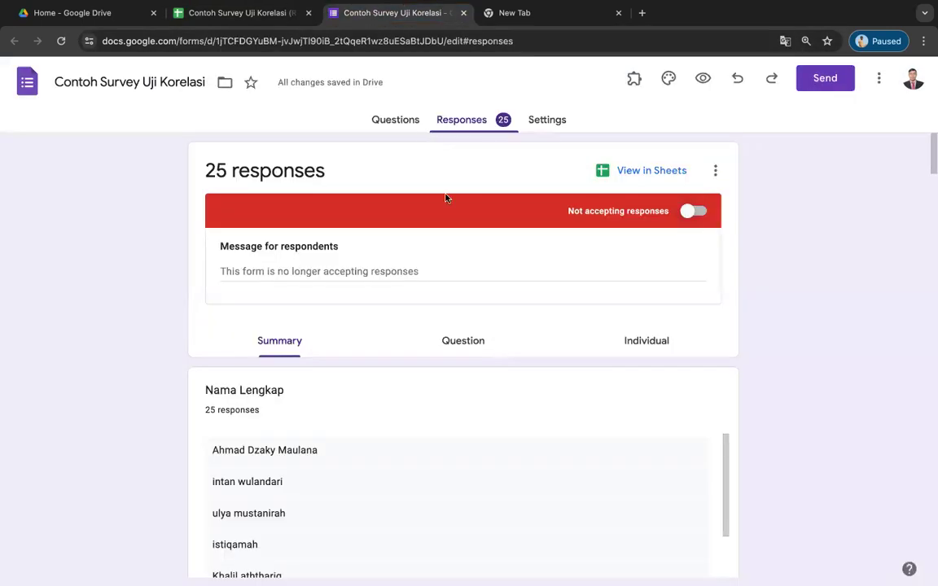
pyautogui.scroll(-5, 451, 315)
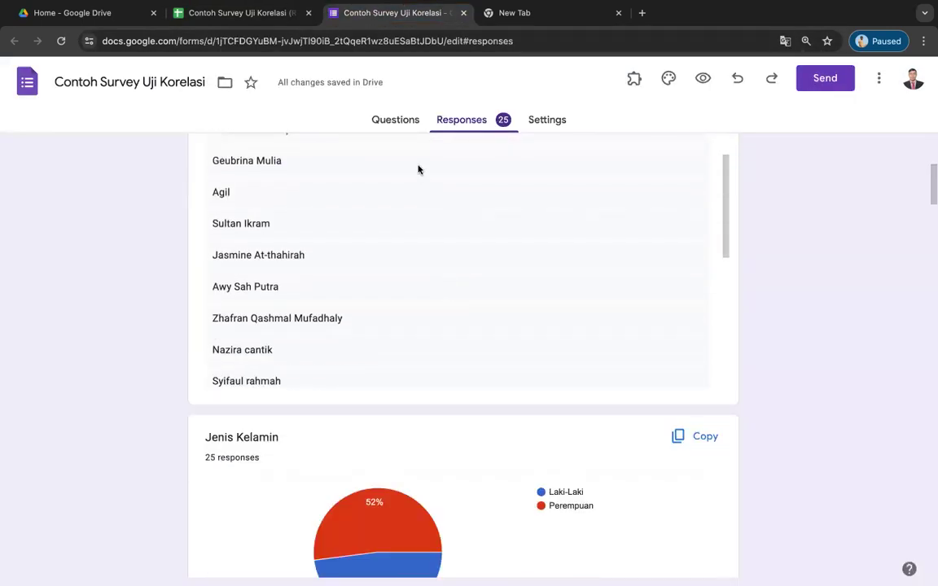
pyautogui.click(396, 119)
pyautogui.scroll(-4, 530, 289)
pyautogui.scroll(-2, 528, 288)
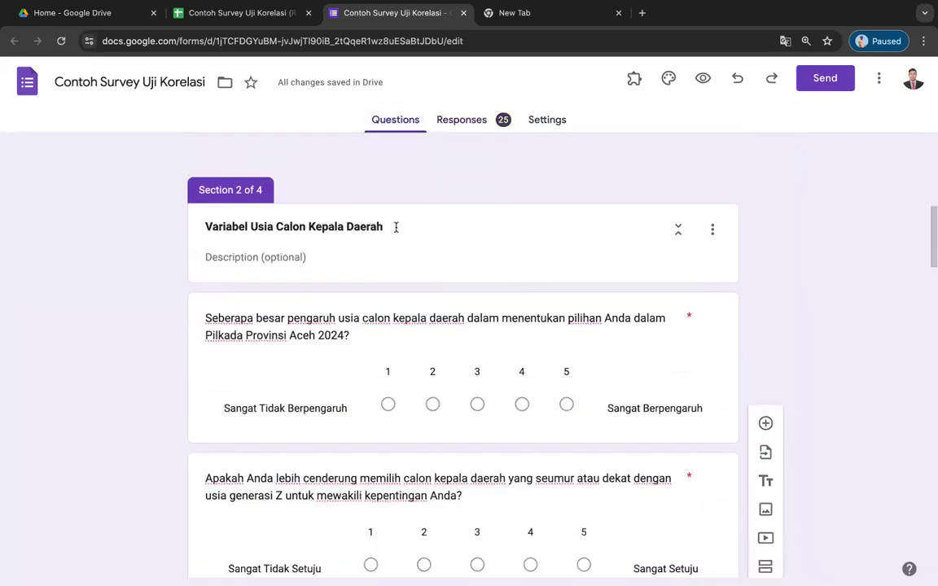
pyautogui.scroll(-5, 395, 334)
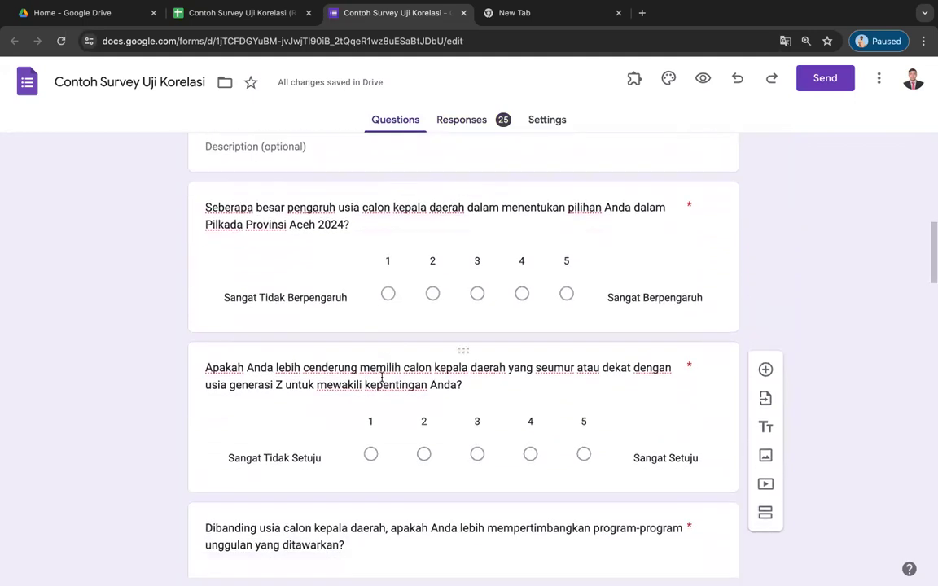
pyautogui.scroll(4, 377, 379)
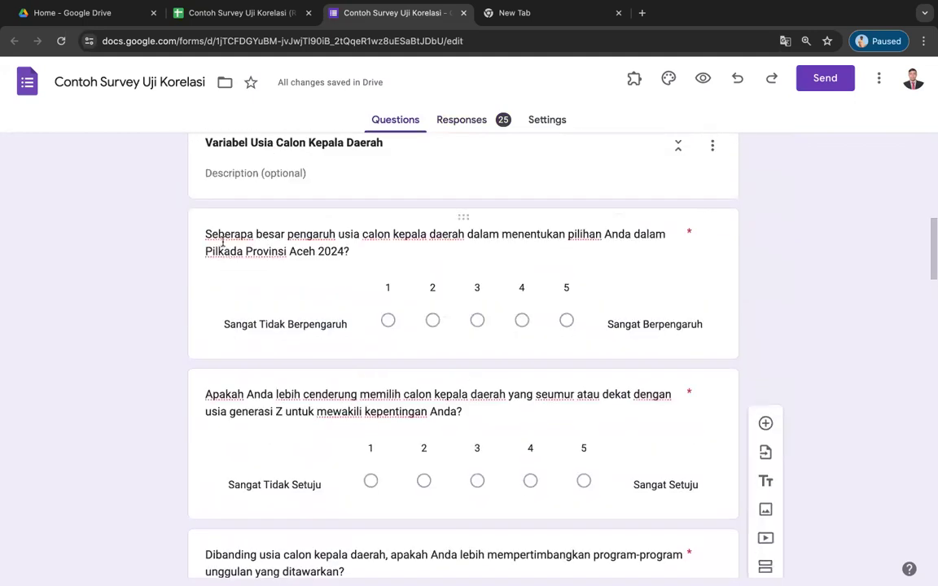
pyautogui.scroll(-4, 477, 373)
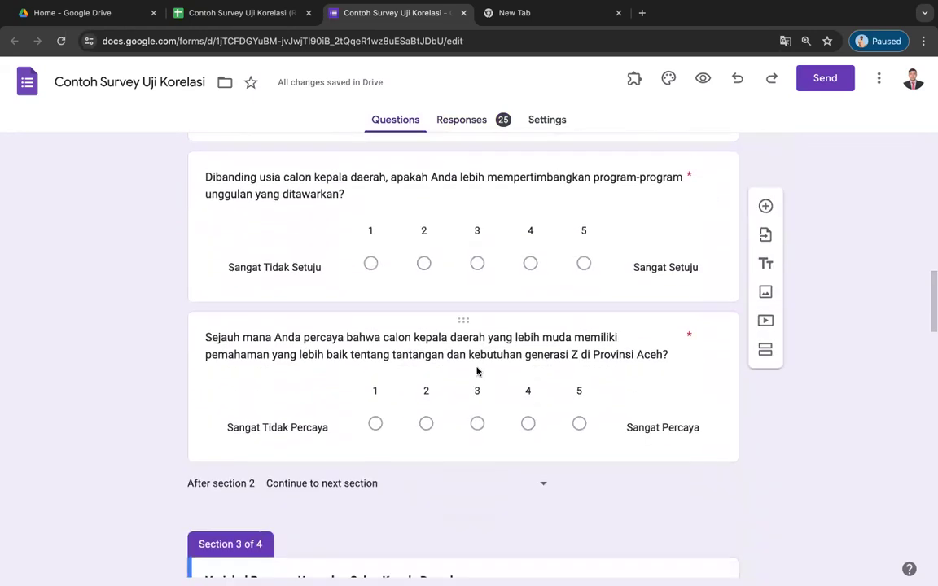
# Go back to the response spreadsheet and match the section 2 questions with the headers in columns D to G.
pyautogui.click(271, 22)
pyautogui.hscroll(1, 624, 301)
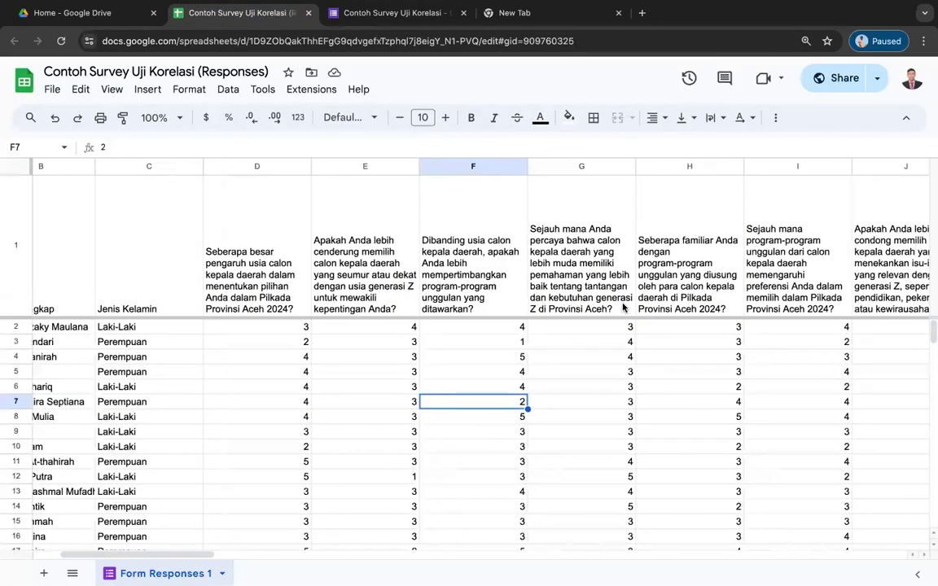
pyautogui.hscroll(1, 623, 307)
pyautogui.click(237, 188)
pyautogui.press('Right')
pyautogui.press('Right')
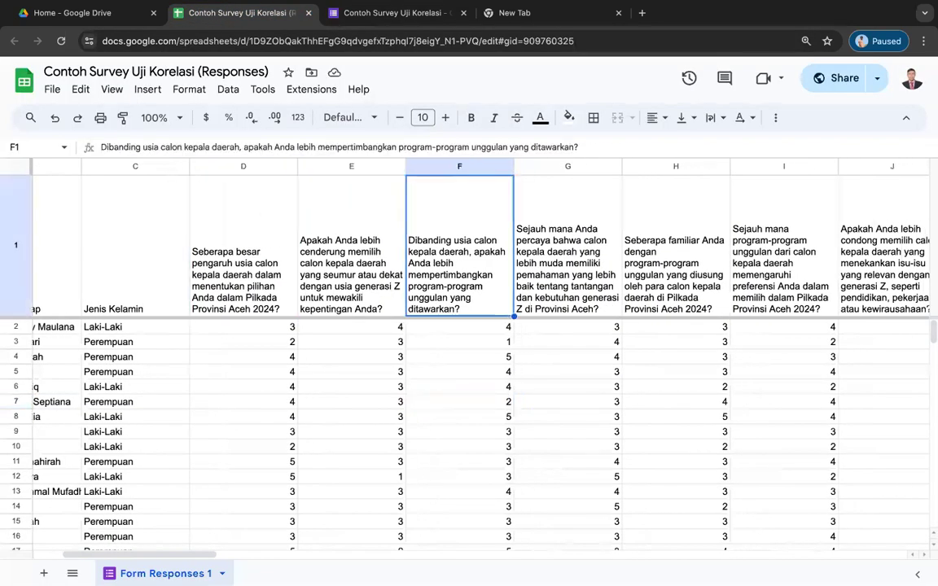
pyautogui.press('Right')
# Insert one blank column to the right of column G.
pyautogui.click(550, 166)
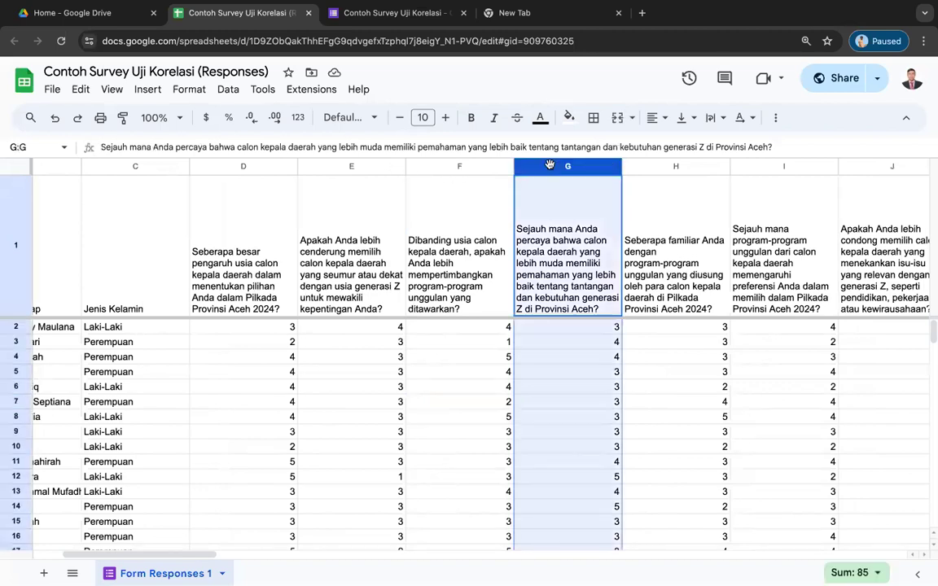
pyautogui.rightClick(568, 166)
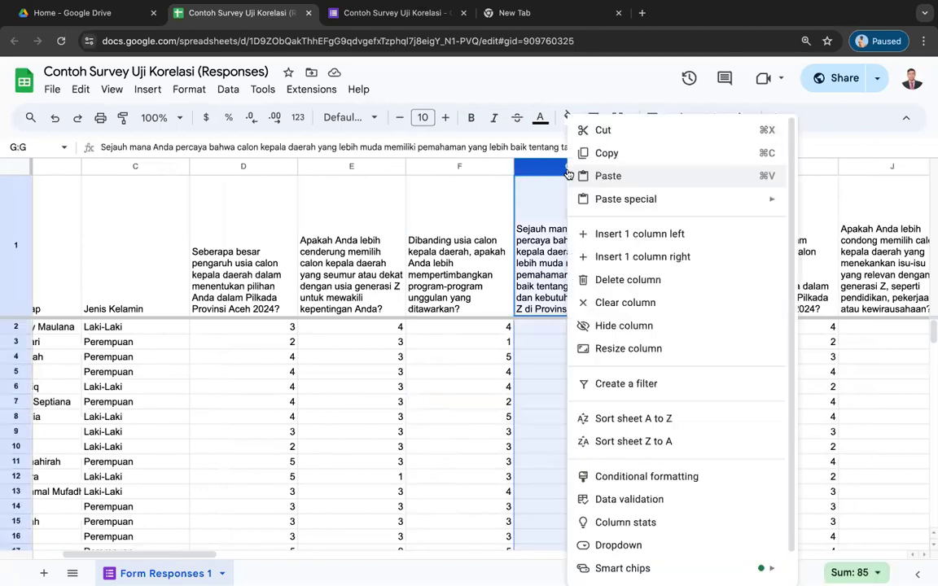
pyautogui.click(640, 258)
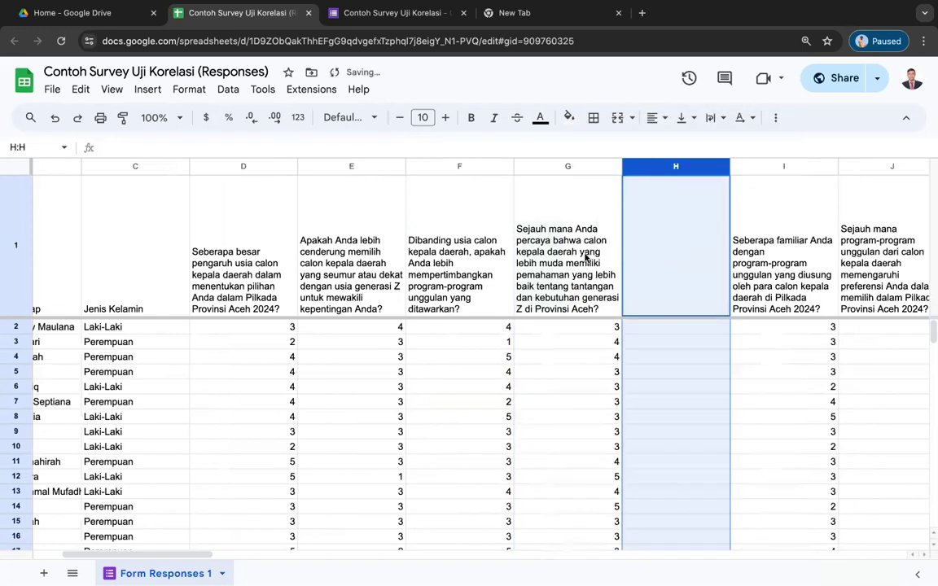
# Enter "Varibel X1" as the header of the blank column H in cell H1.
pyautogui.click(584, 257)
pyautogui.press('Right')
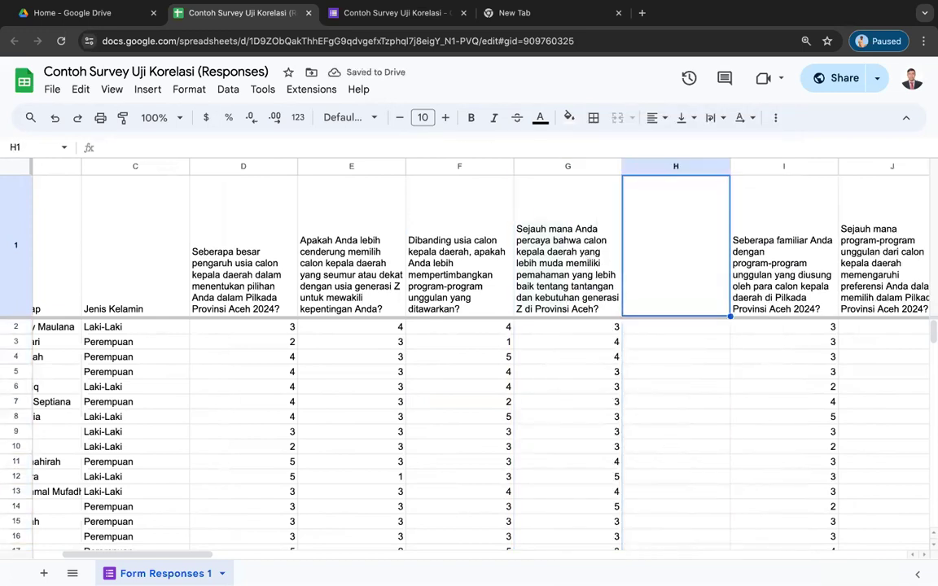
pyautogui.click(653, 340)
pyautogui.click(658, 262)
pyautogui.write('Varibel X1')
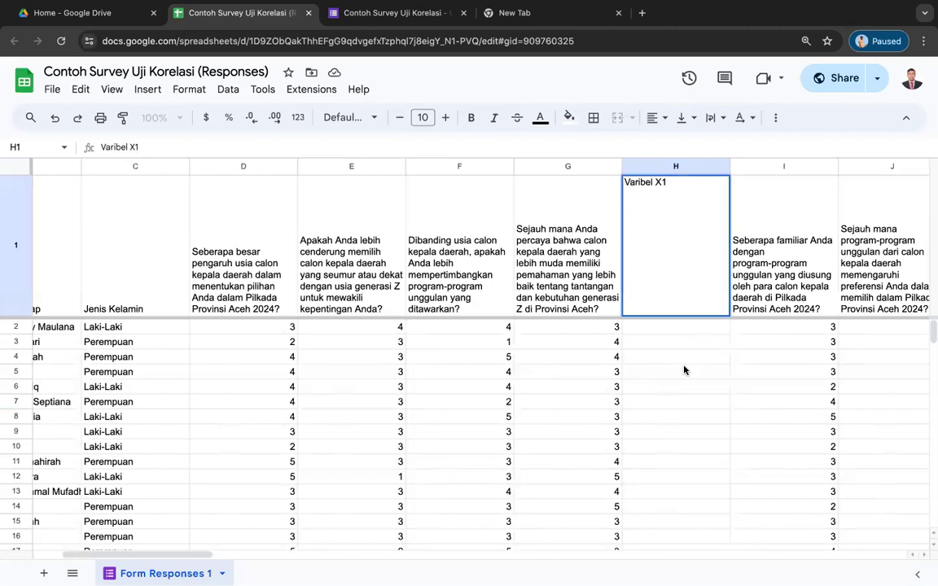
pyautogui.click(684, 371)
pyautogui.press('Up')
pyautogui.press('Up')
pyautogui.press('Up')
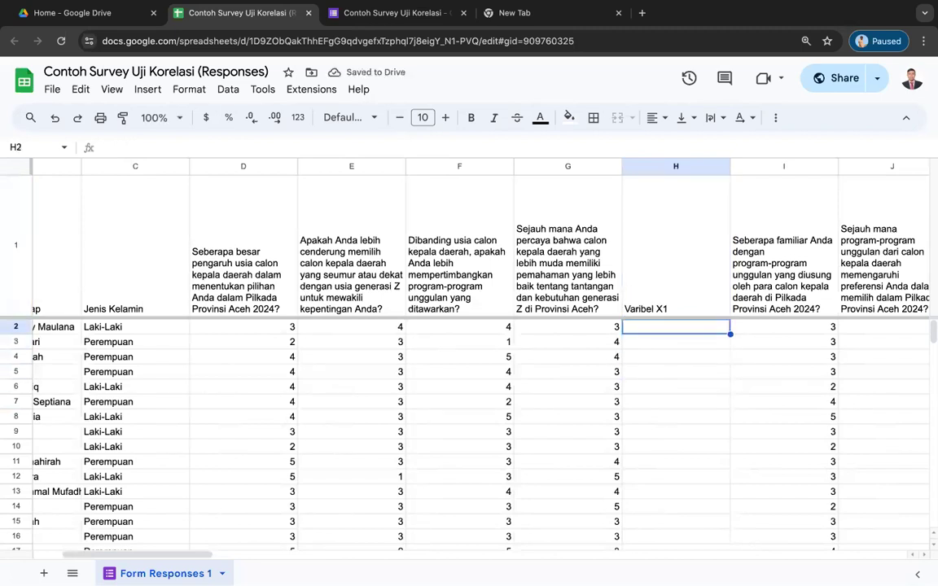
pyautogui.click(246, 334)
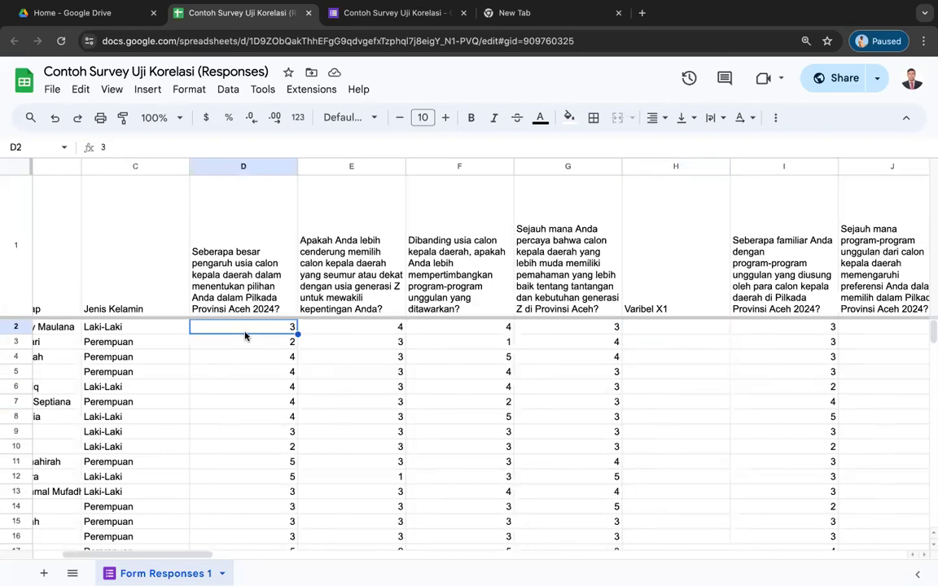
pyautogui.click(252, 235)
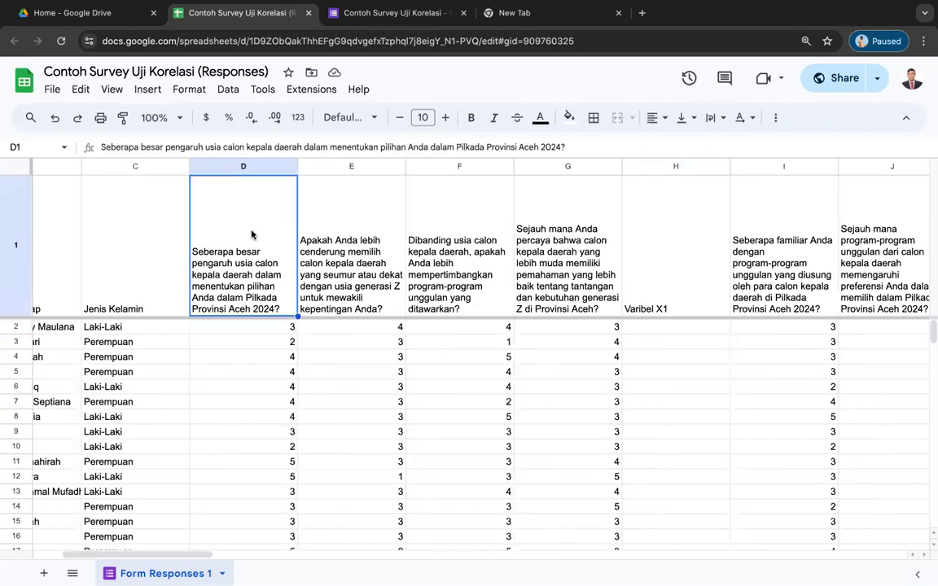
pyautogui.click(346, 245)
pyautogui.click(548, 254)
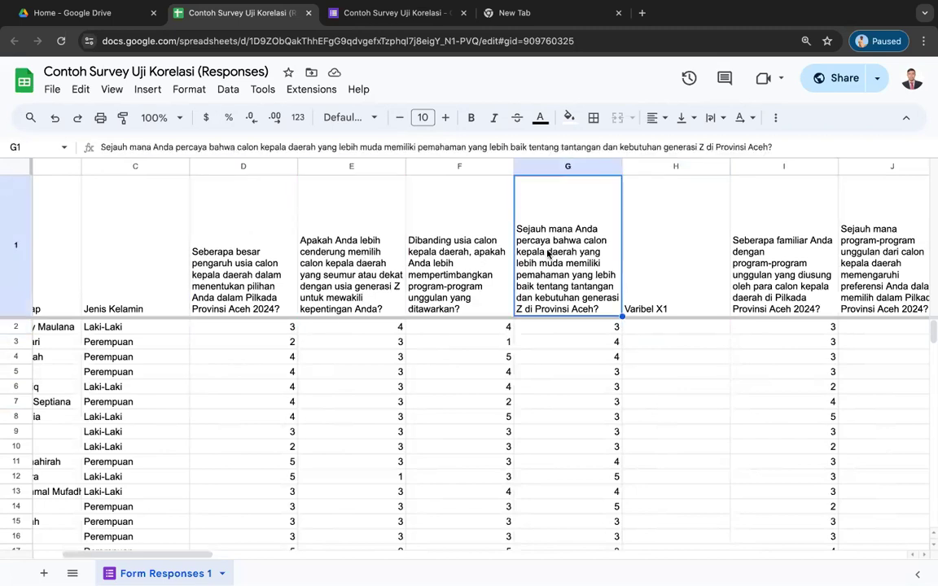
# Total the first respondent's X1 scores in cell H2 with the formula =SUM(D2:G2).
pyautogui.click(655, 328)
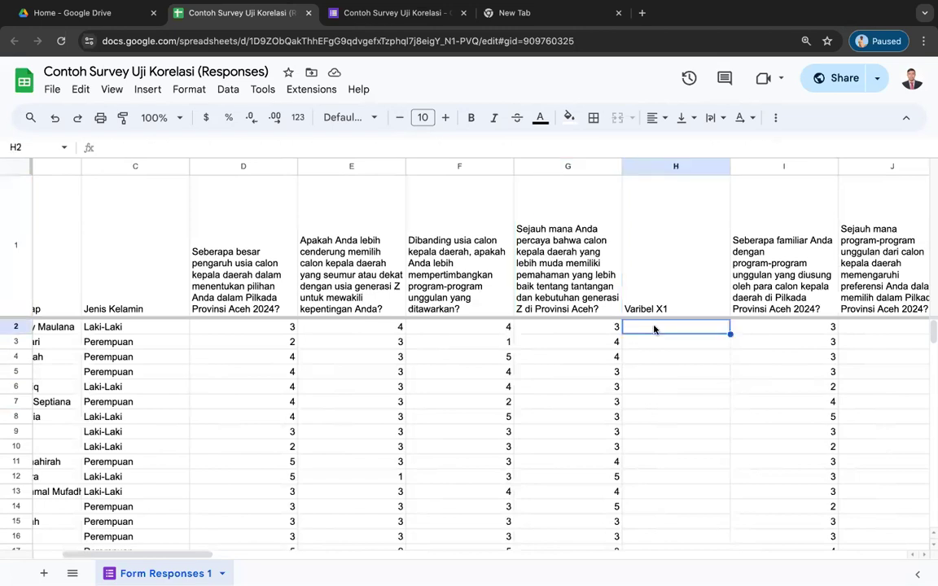
pyautogui.write('=')
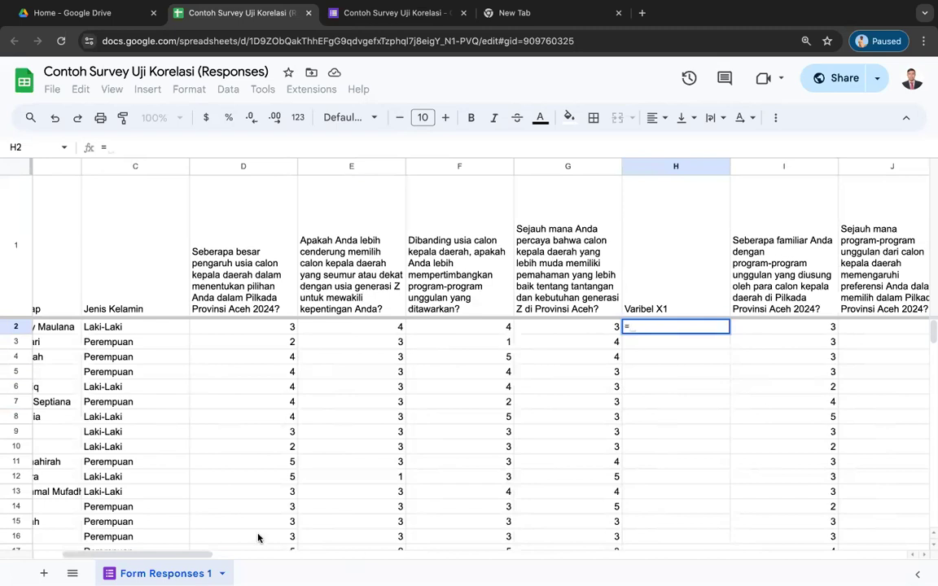
pyautogui.write('SUM')
pyautogui.click(635, 349)
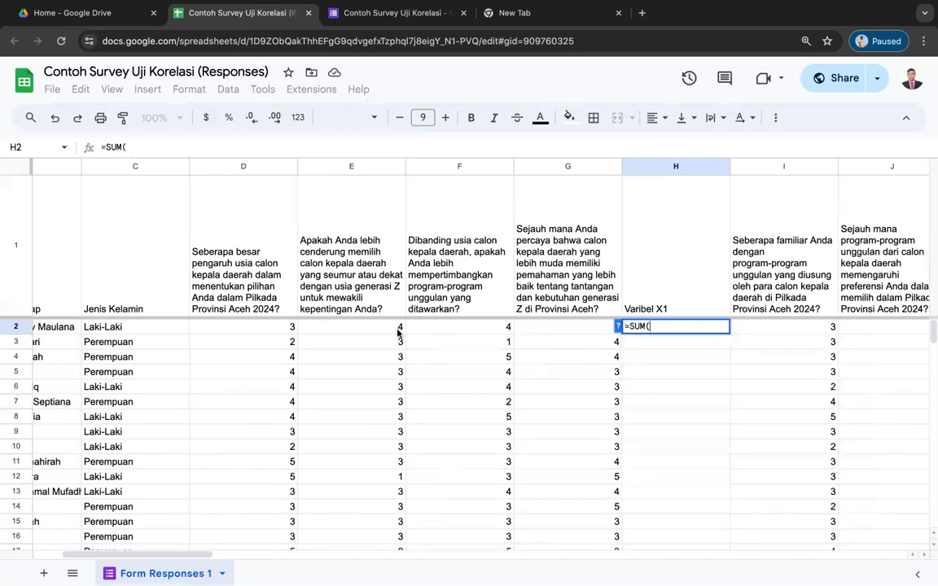
pyautogui.click(246, 316)
pyautogui.click(229, 329)
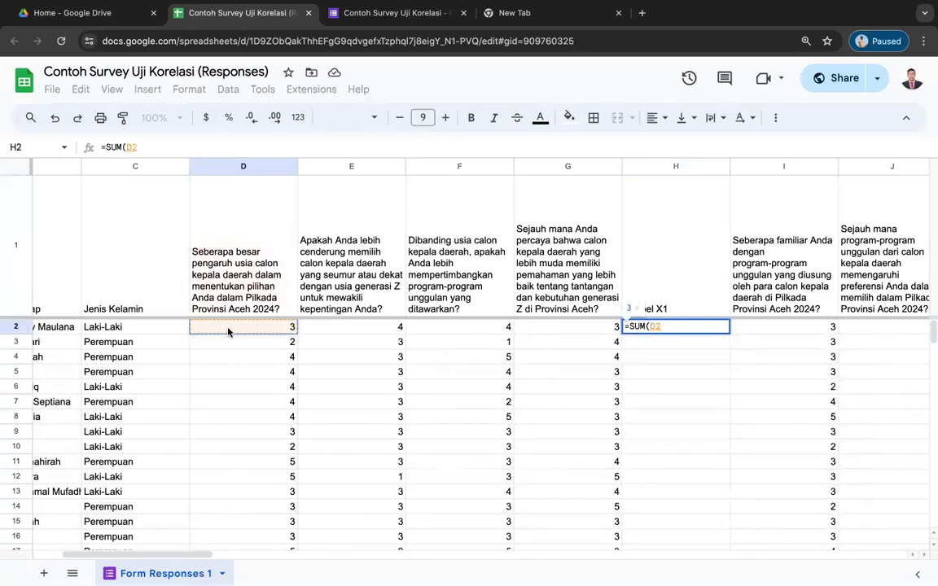
pyautogui.hotkey('shift', 'Right')
pyautogui.hotkey('shift', 'Right')
pyautogui.hotkey('shift', 'Right')
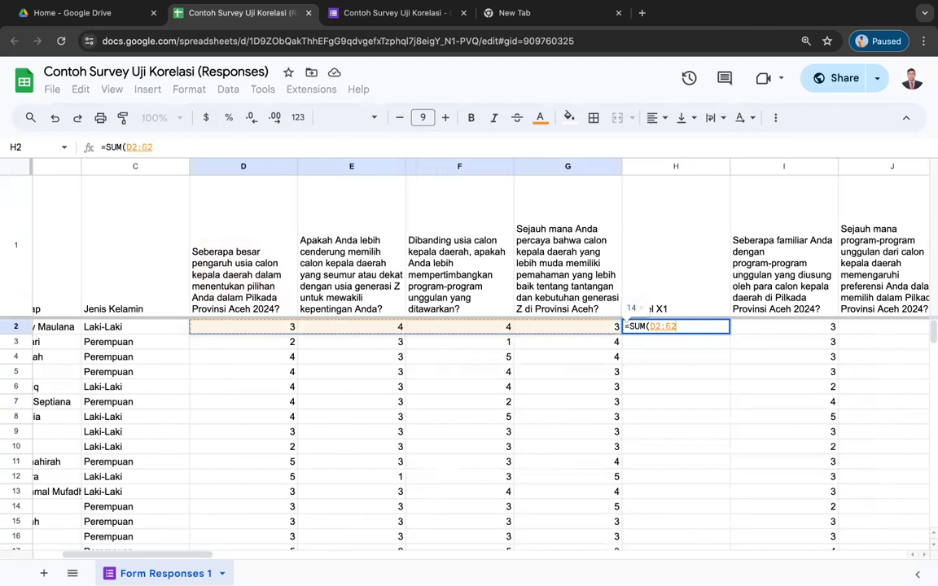
pyautogui.press('Return')
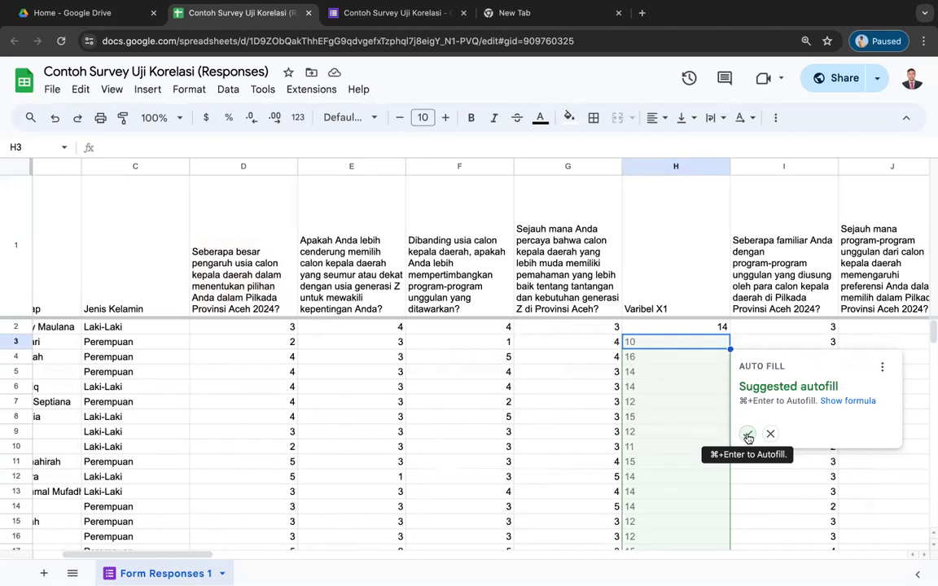
# Fill the X1 sum formula down column H for the remaining respondents by accepting the suggested autofill.
pyautogui.click(748, 435)
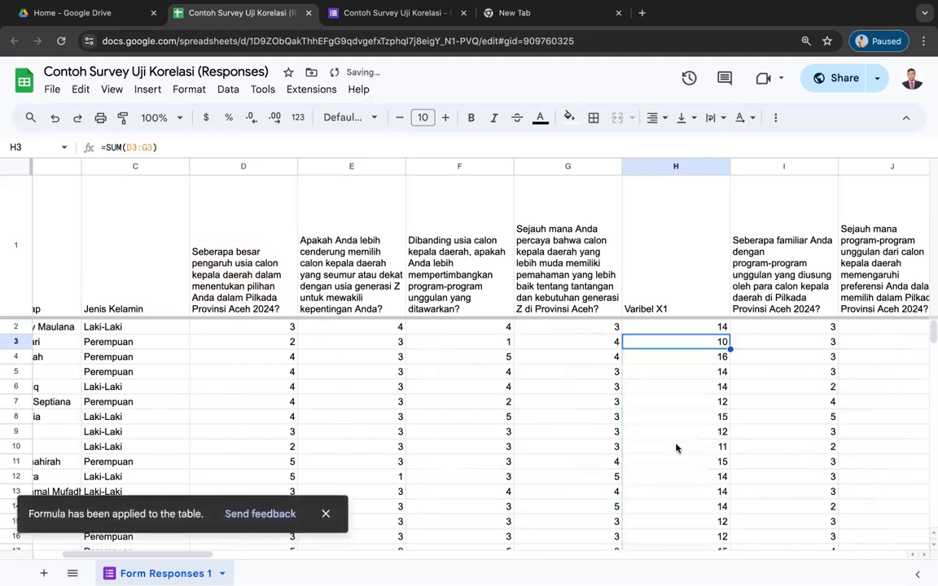
pyautogui.scroll(-10, 676, 447)
pyautogui.scroll(10, 676, 448)
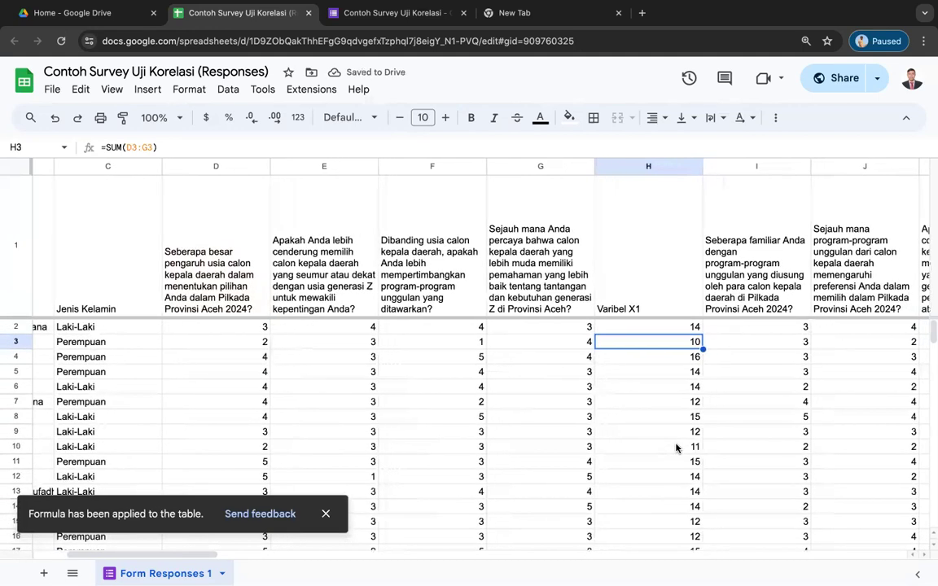
pyautogui.hscroll(2, 676, 448)
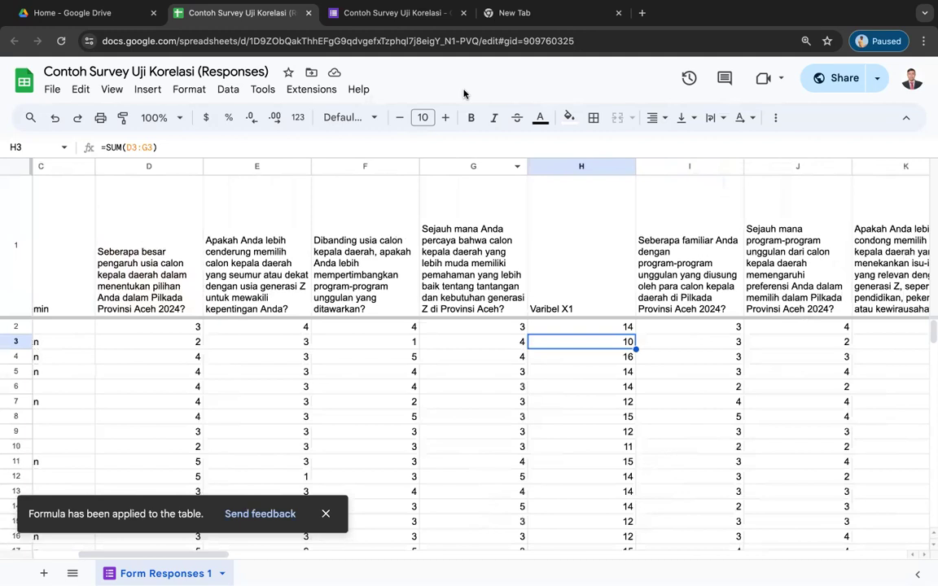
# Return to the form's questions and review which ones belong to the section "Variabel Program Unggulan Calon Kepala Daerah".
pyautogui.click(383, 12)
pyautogui.scroll(-3, 452, 350)
pyautogui.scroll(-3, 452, 360)
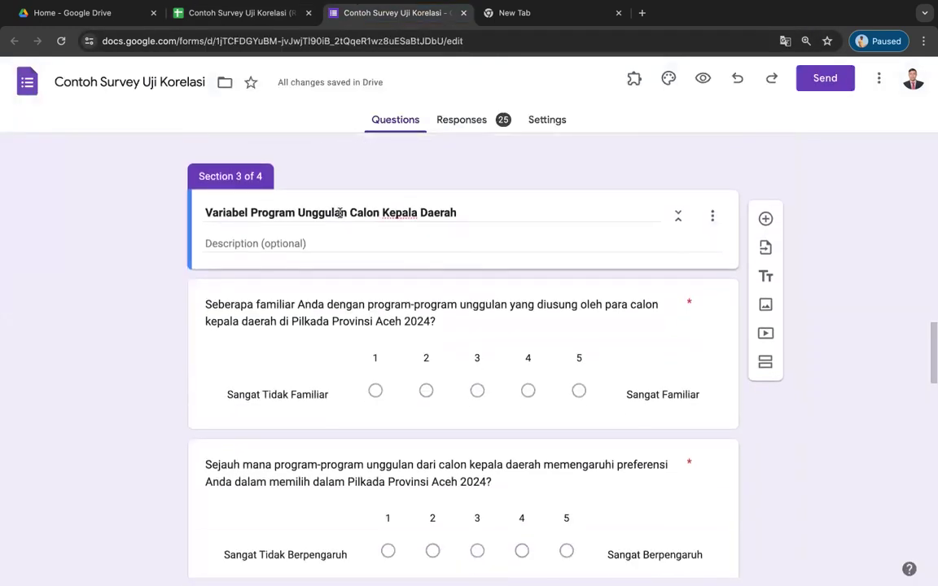
pyautogui.scroll(-3, 341, 334)
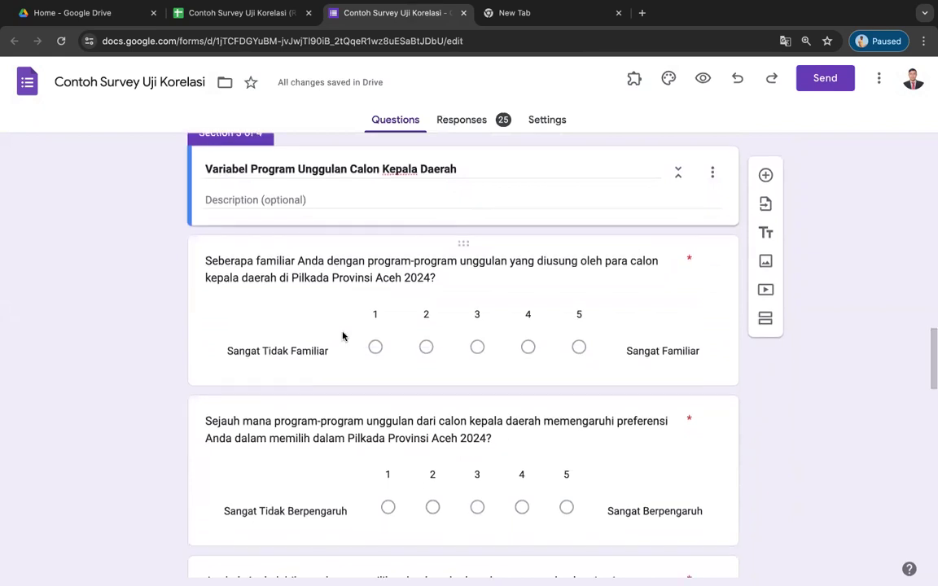
pyautogui.scroll(-6, 343, 329)
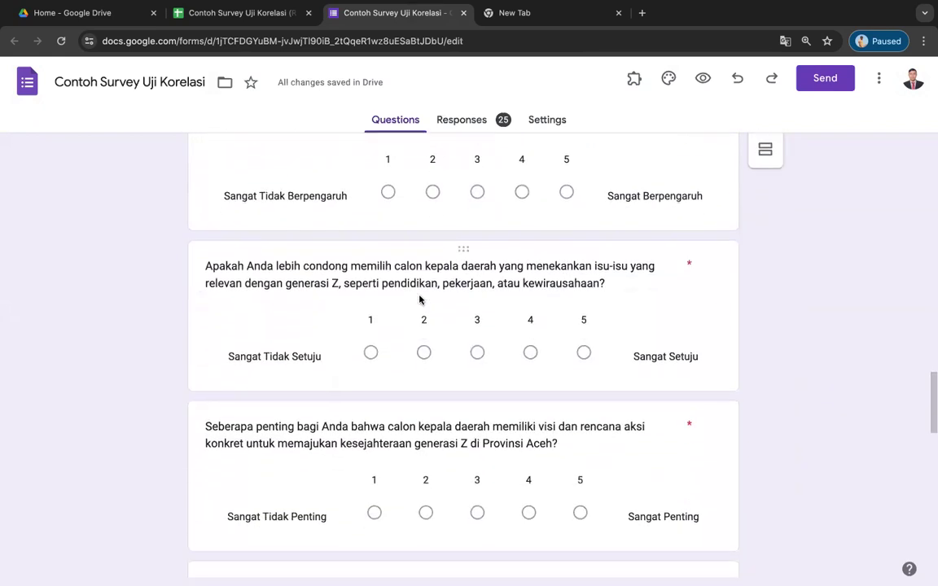
pyautogui.scroll(-3, 399, 336)
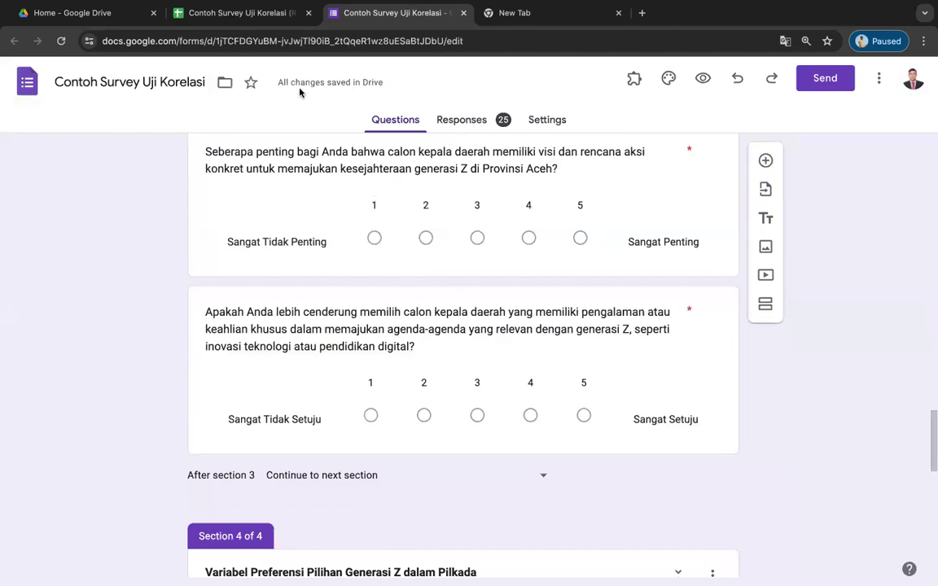
# Go back to the response spreadsheet and match the section 3 questions with the headers in columns I to M.
pyautogui.click(238, 13)
pyautogui.hscroll(3, 664, 329)
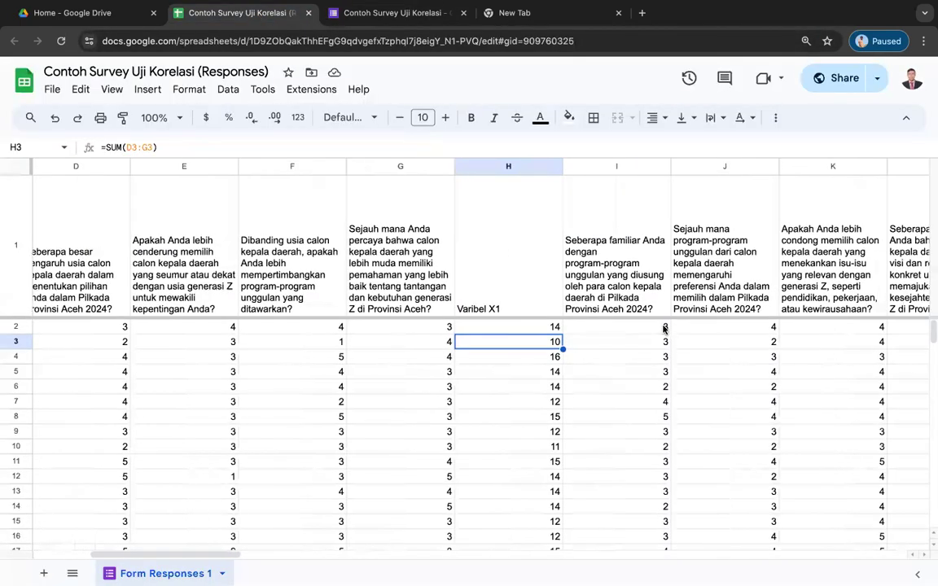
pyautogui.click(535, 170)
pyautogui.moveTo(535, 171); pyautogui.dragTo(920, 167)
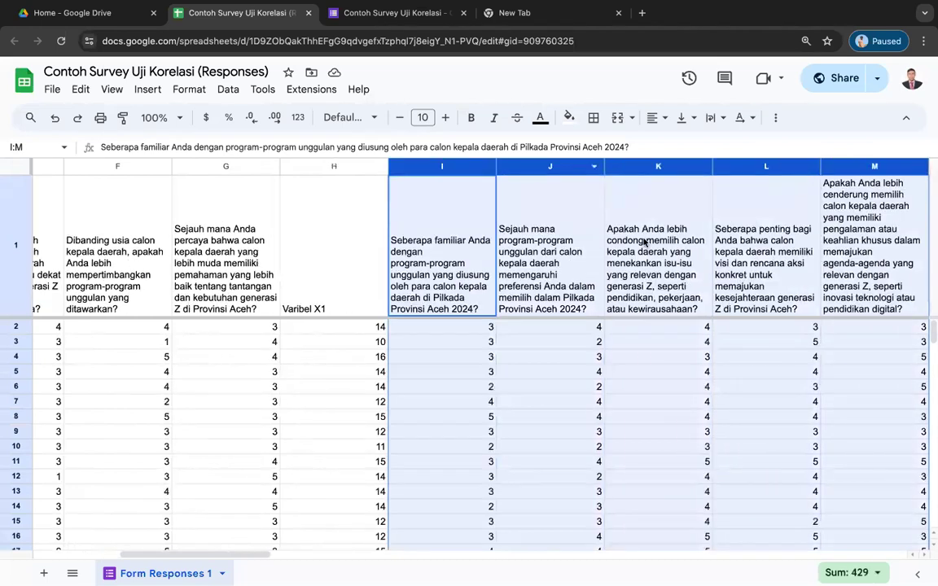
pyautogui.hscroll(5, 774, 372)
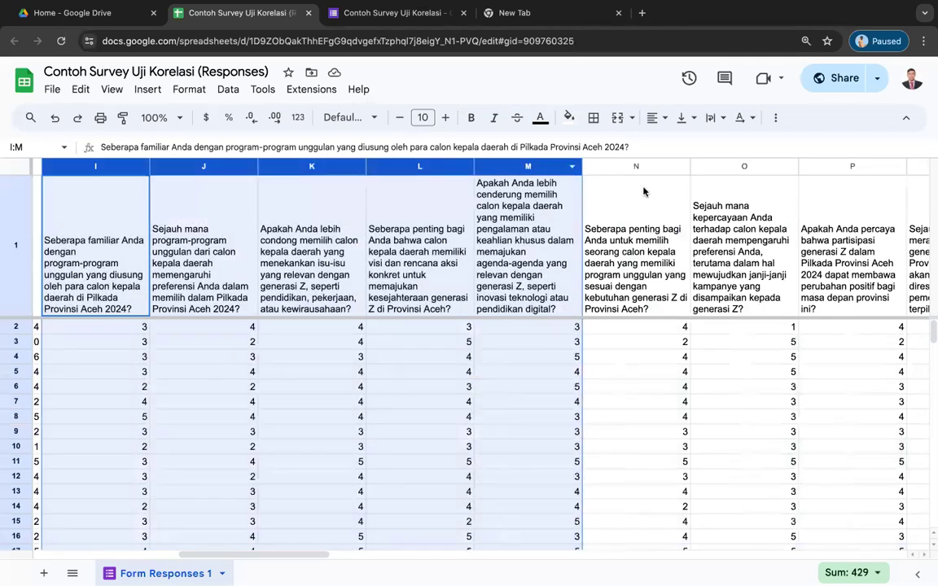
pyautogui.click(584, 177)
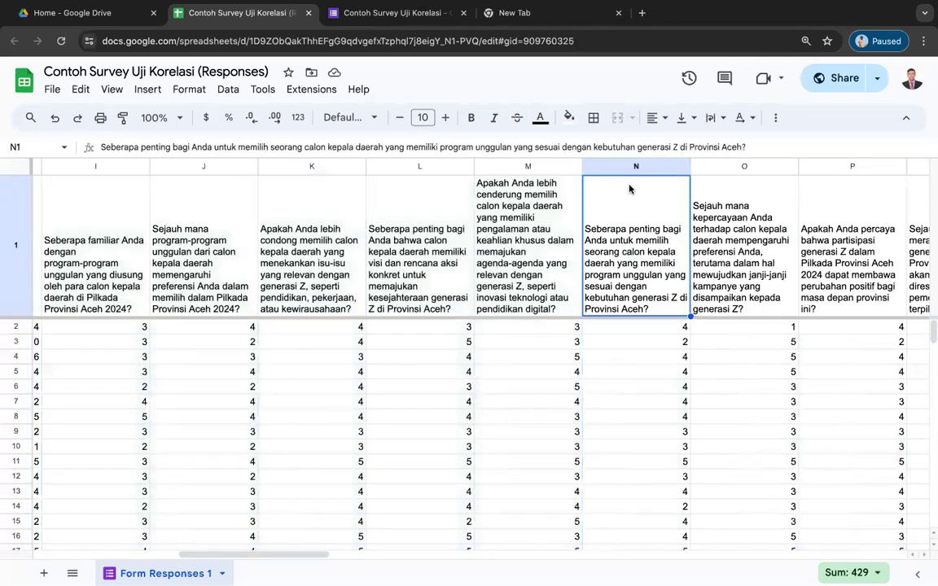
# Insert one blank column to the right of column M and enter "Varibel X2" as its header in cell N1.
pyautogui.click(526, 166)
pyautogui.rightClick(526, 166)
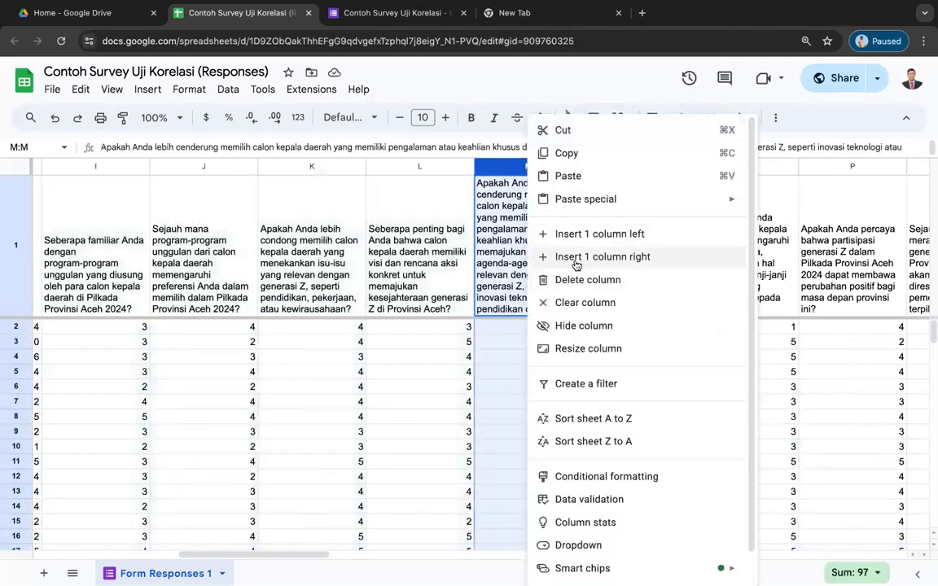
pyautogui.click(576, 261)
pyautogui.click(616, 263)
pyautogui.write('Va')
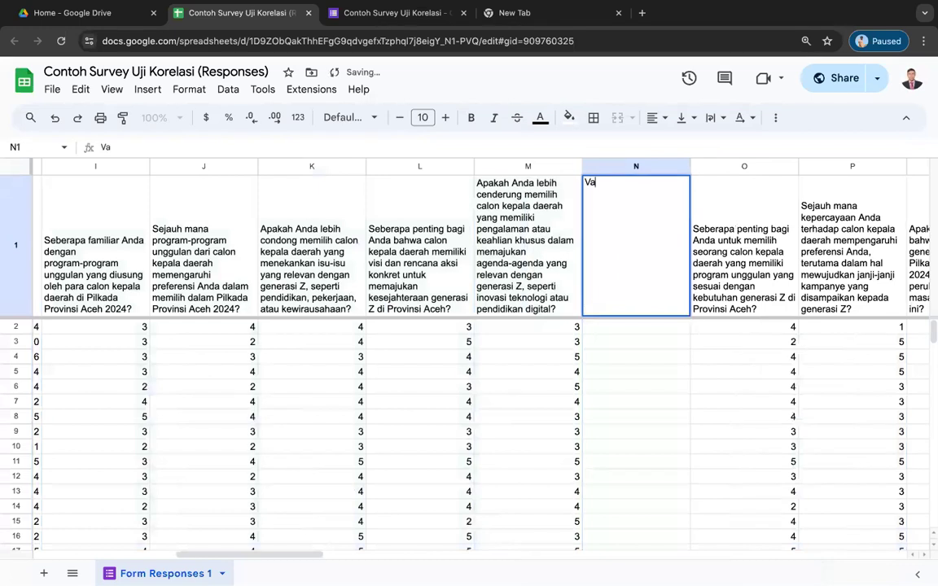
pyautogui.write('ribel X2')
pyautogui.press('Return')
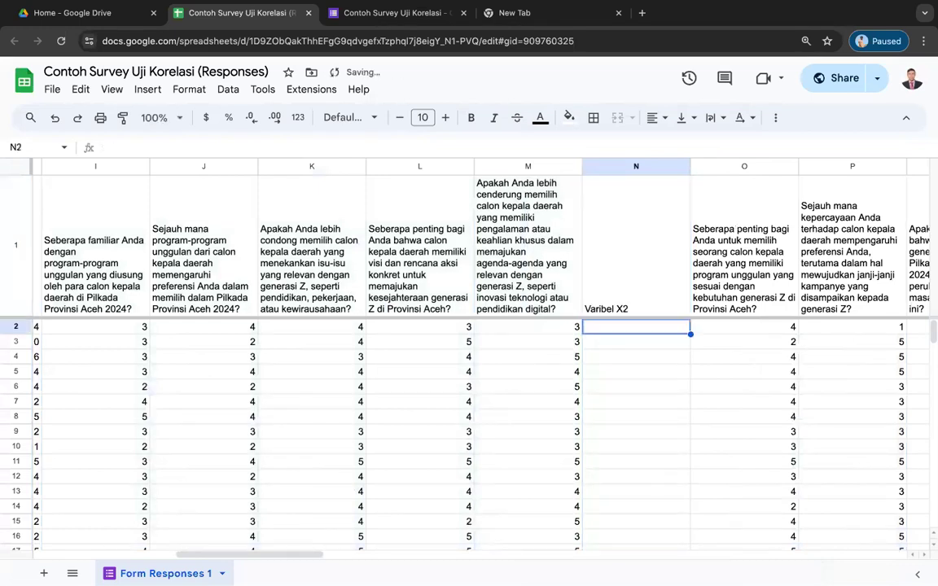
# Total the X2 scores in cell N2 with a SUM of I2:M2 and autofill the formula down column N.
pyautogui.write('=')
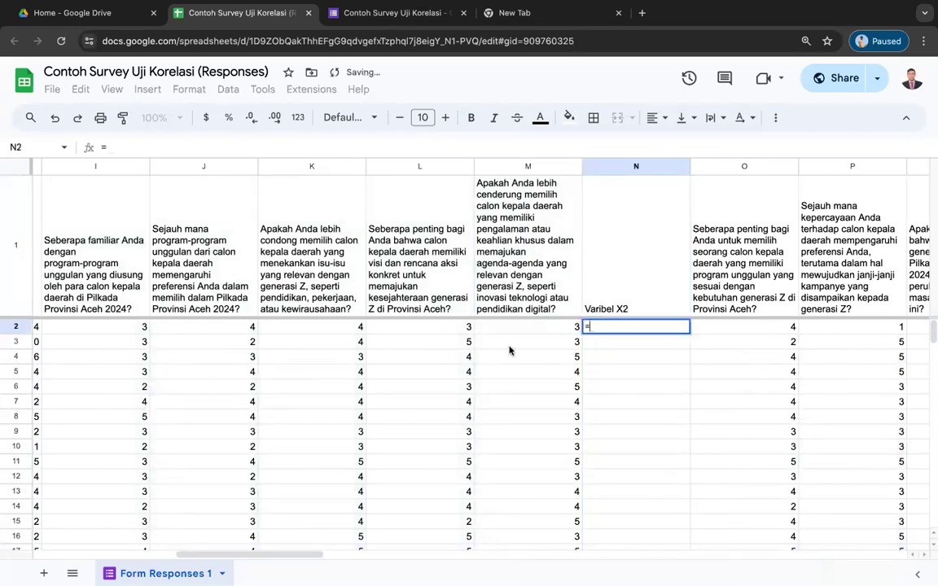
pyautogui.write('SUM(')
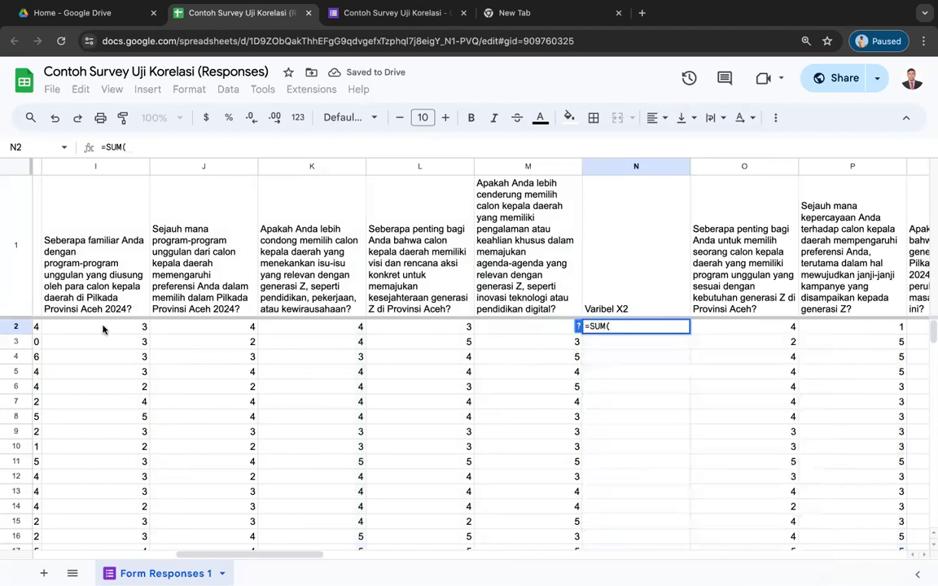
pyautogui.hscroll(-2, 111, 329)
pyautogui.moveTo(148, 334); pyautogui.dragTo(513, 327)
pyautogui.press('Return')
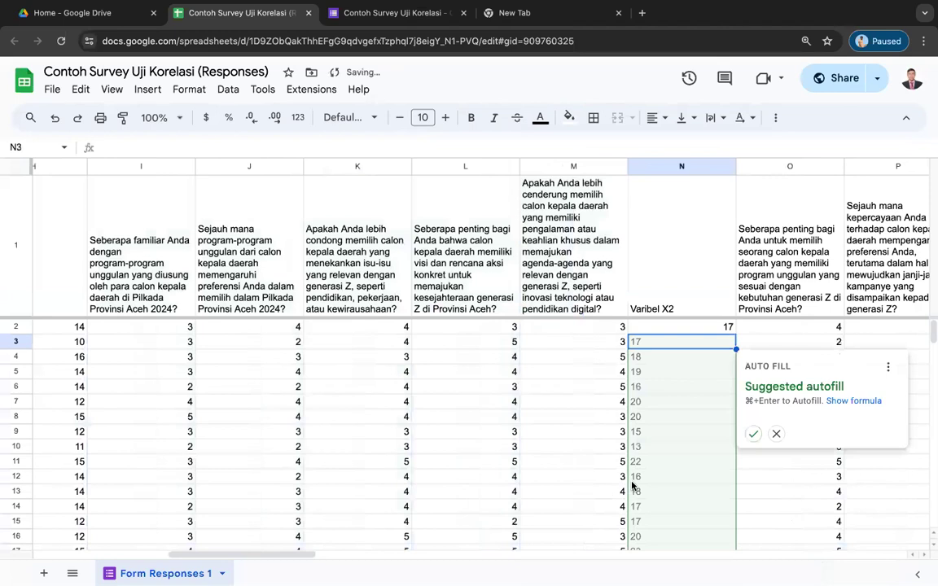
pyautogui.click(754, 435)
pyautogui.click(777, 385)
# Enter "Varibel Y" as the header of the empty column S in cell S1.
pyautogui.hscroll(5, 776, 384)
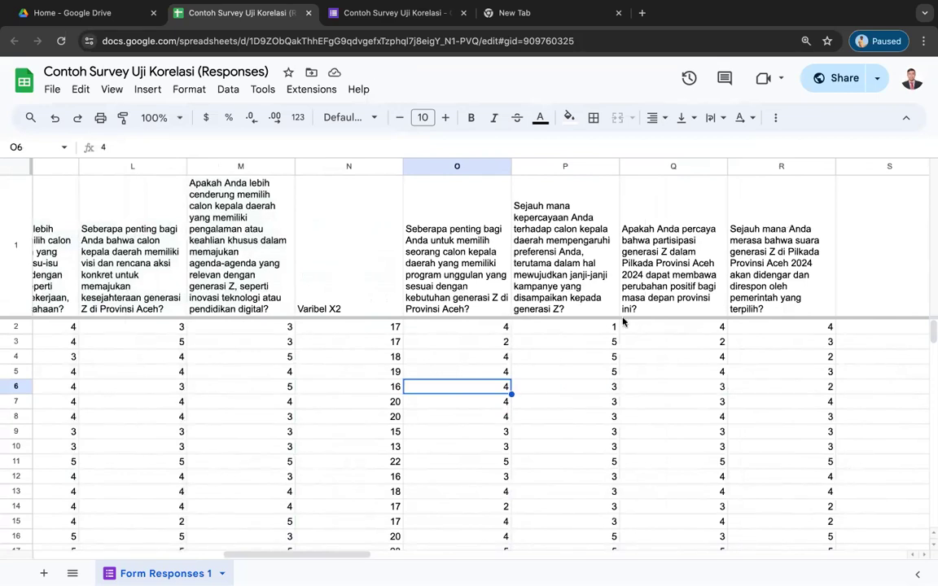
pyautogui.click(905, 266)
pyautogui.write('Varibel Y')
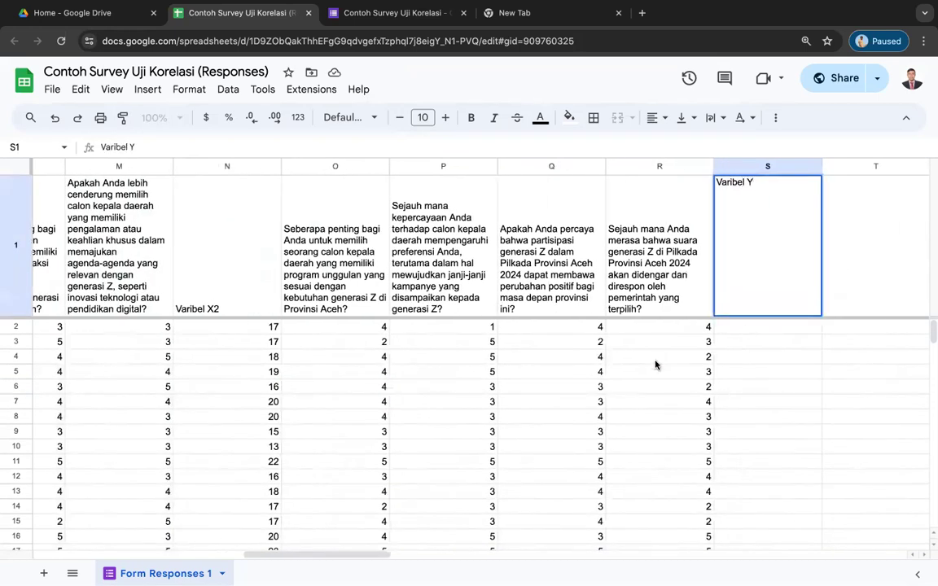
# Total the Y scores in cell S2 with a SUM of O2:R2 and autofill the formula down column S.
pyautogui.click(771, 332)
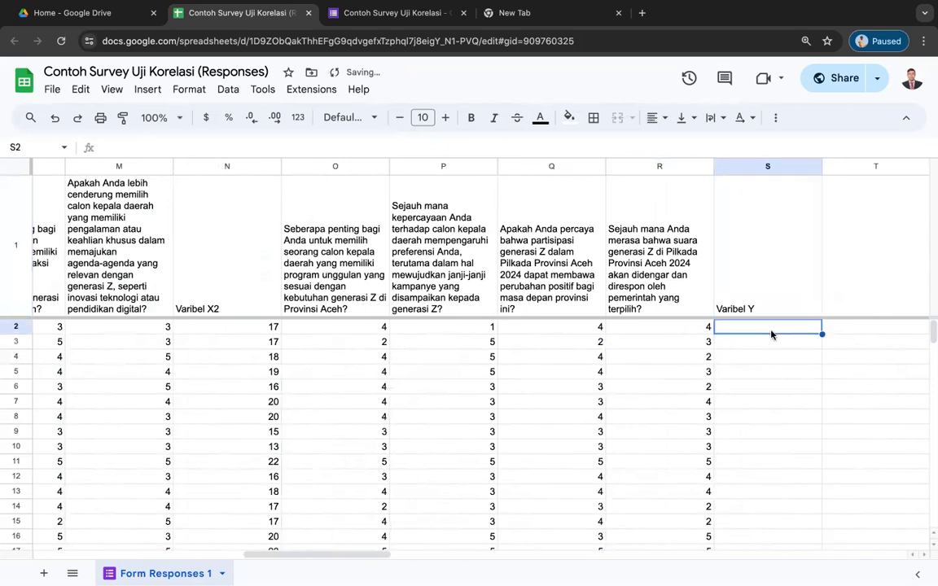
pyautogui.write('=sum')
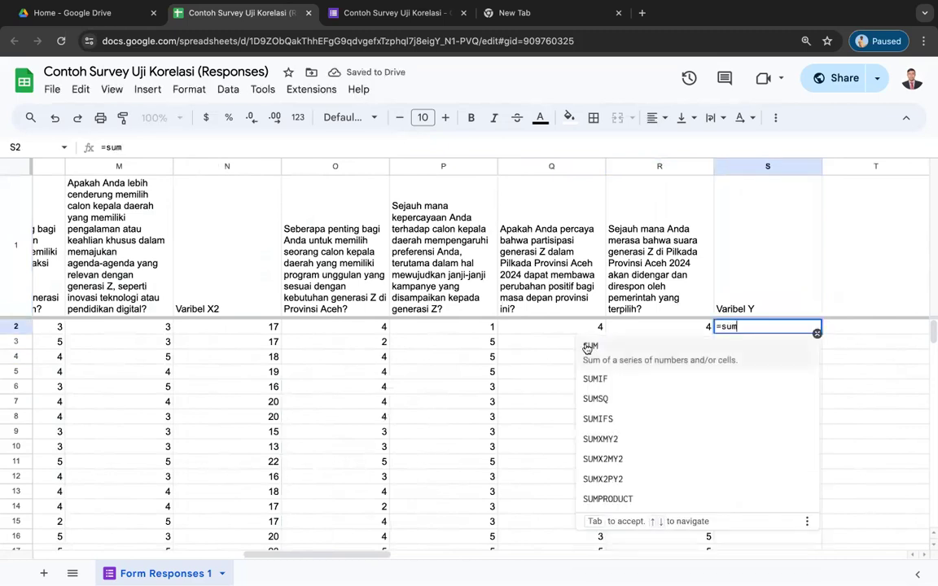
pyautogui.click(610, 352)
pyautogui.moveTo(312, 329); pyautogui.dragTo(571, 328)
pyautogui.press('Return')
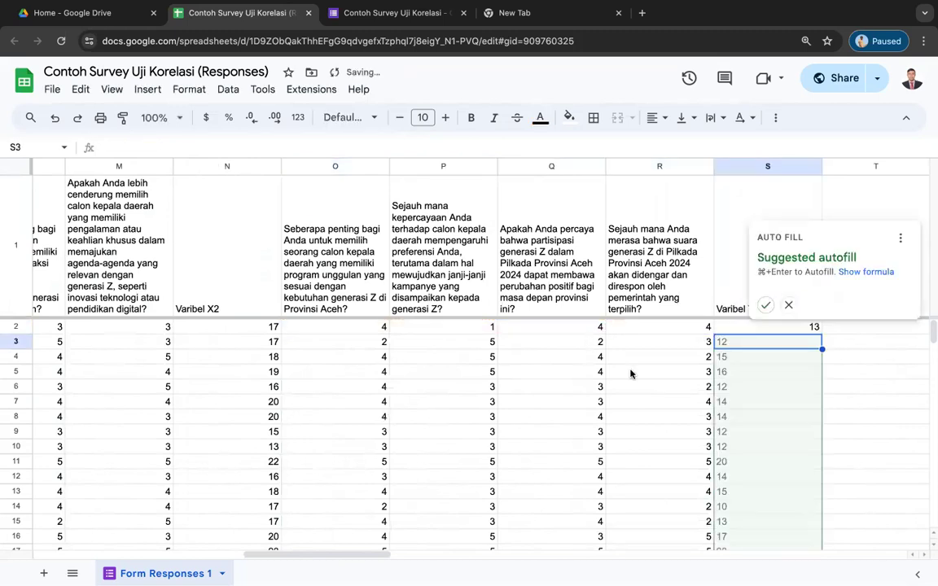
pyautogui.click(766, 305)
pyautogui.click(762, 376)
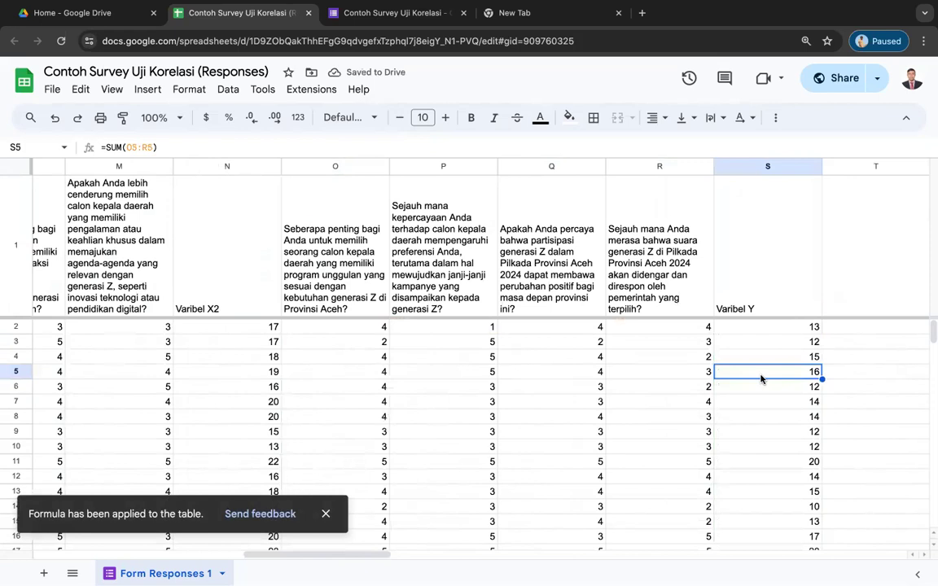
pyautogui.click(792, 340)
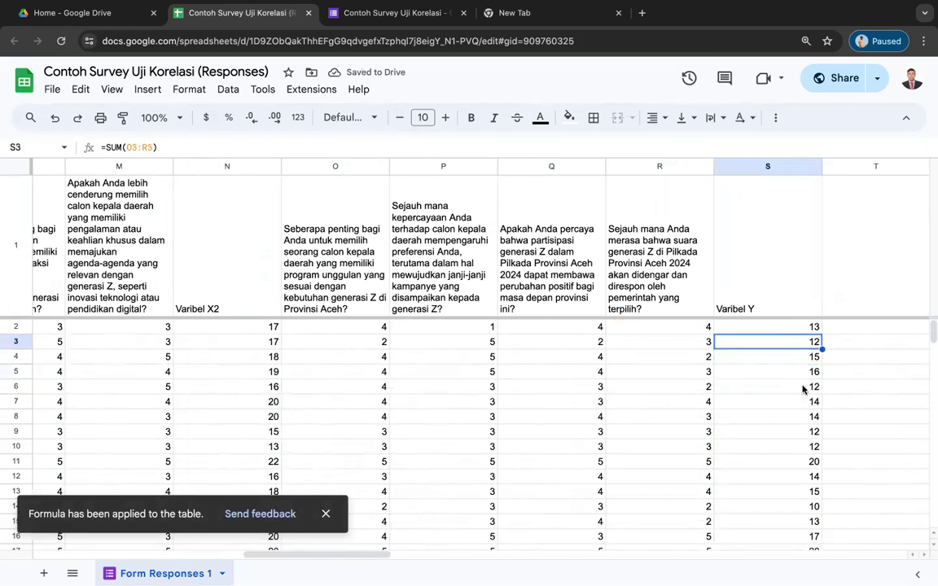
pyautogui.hscroll(-5, 804, 389)
pyautogui.rightClick(802, 387)
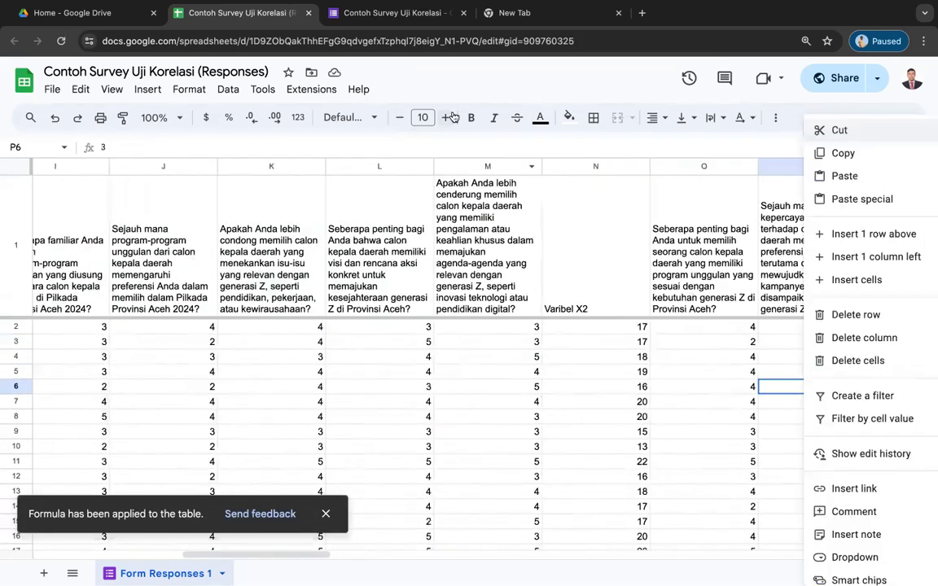
pyautogui.click(488, 341)
pyautogui.hscroll(5, 600, 383)
pyautogui.scroll(-3, 600, 383)
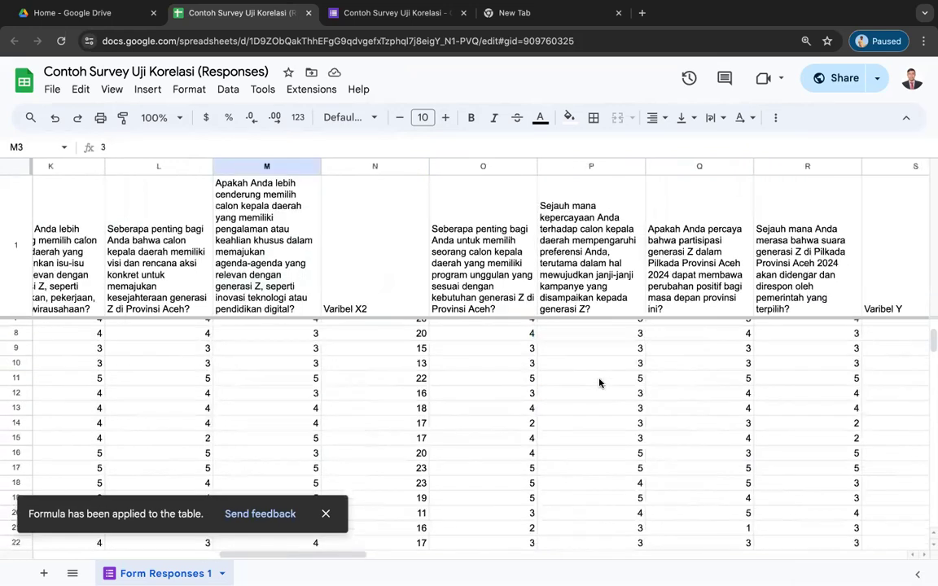
# Review the filled total columns for X1, X2 and Y down to the last response row.
pyautogui.scroll(-5, 600, 383)
pyautogui.scroll(10, 599, 383)
pyautogui.hscroll(3, 599, 383)
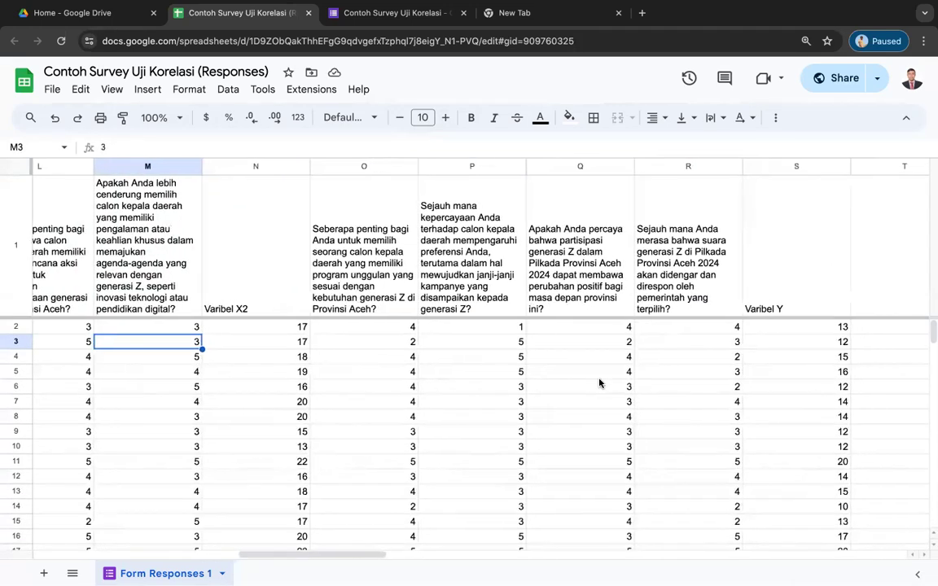
pyautogui.hscroll(6, 600, 383)
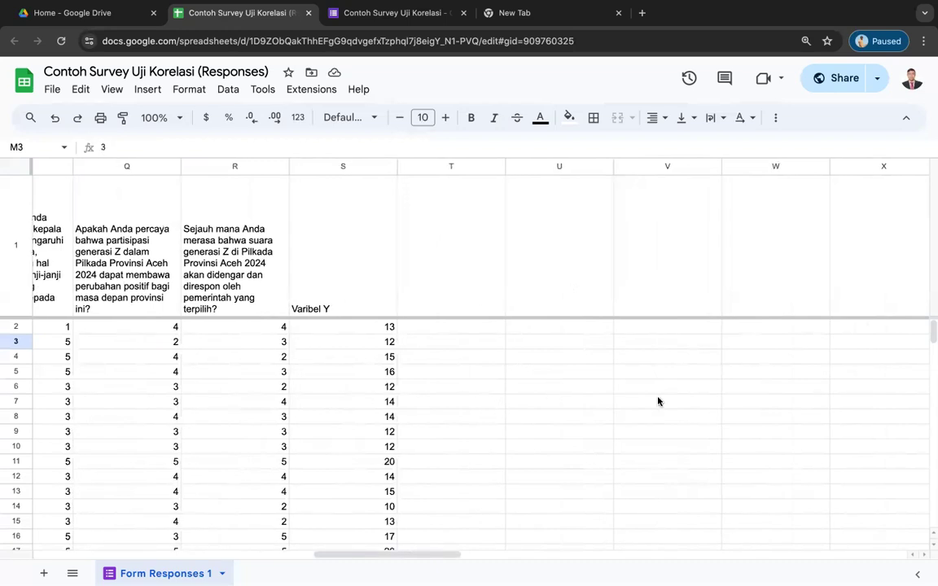
pyautogui.hscroll(-5, 657, 400)
pyautogui.scroll(-8, 657, 400)
pyautogui.hscroll(-5, 657, 400)
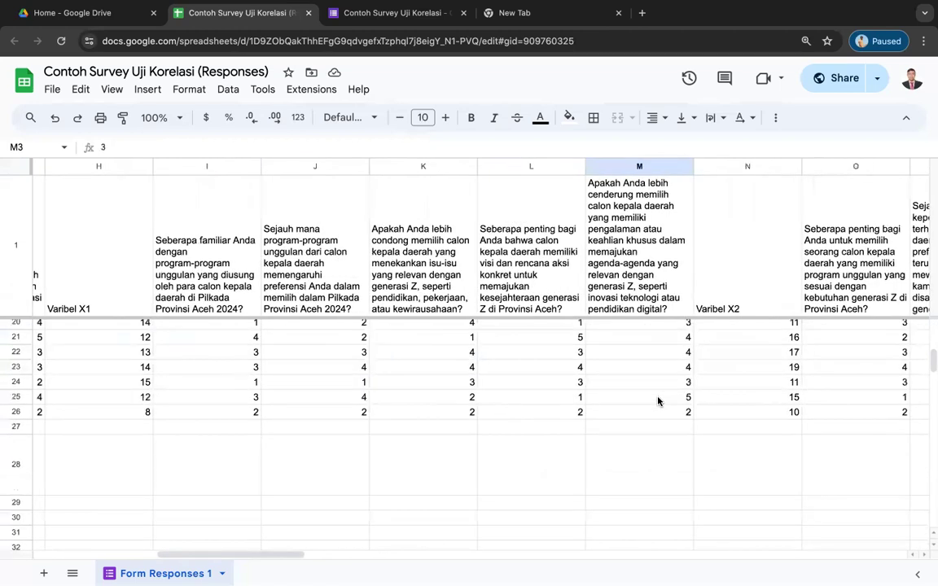
# Enter the heading "Hipotesis" in cell B28 below the responses.
pyautogui.hscroll(-7, 260, 382)
pyautogui.scroll(-1, 261, 382)
pyautogui.click(208, 382)
pyautogui.write('h')
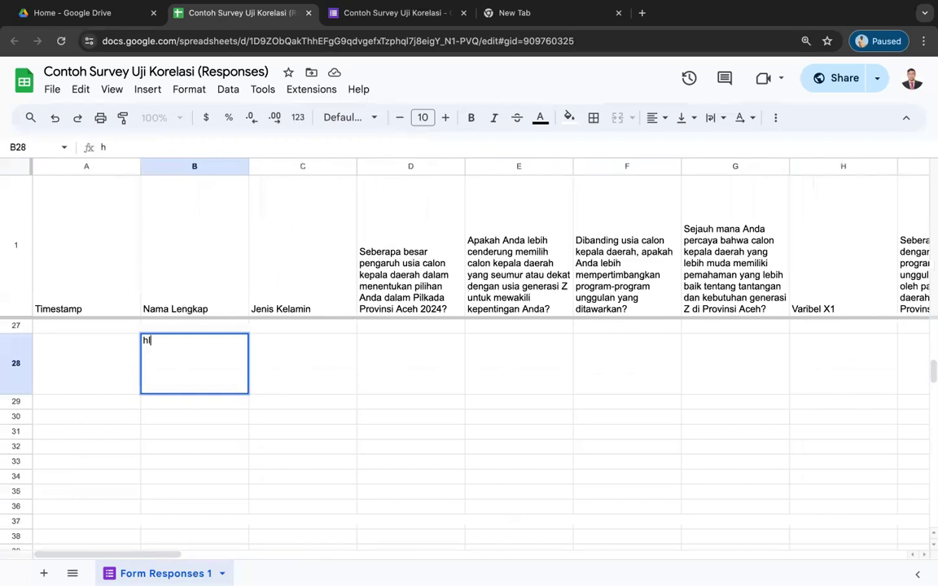
pyautogui.write('Hi')
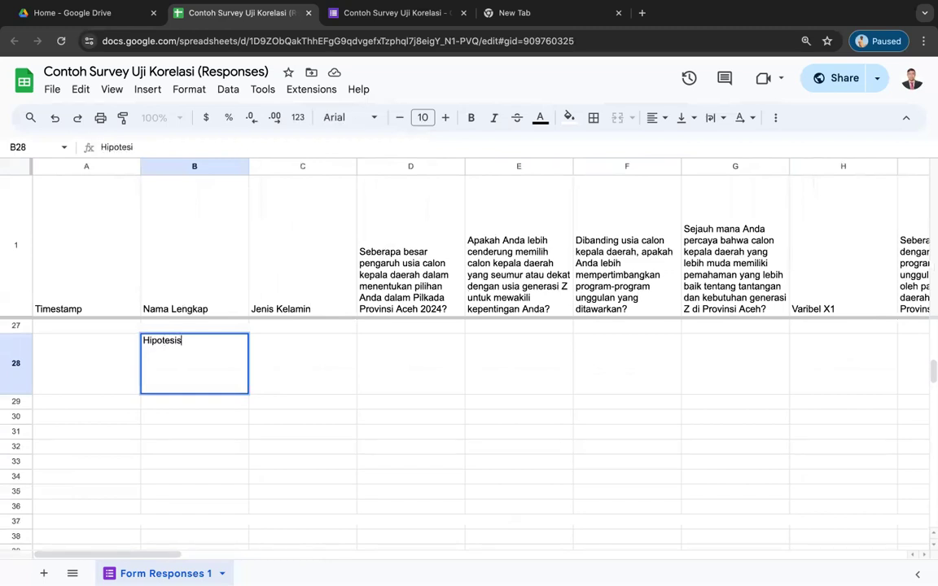
pyautogui.write('potesis')
pyautogui.press('Return')
# Label the two hypothesis rows with "Ha" in cell B29 and "Ho" in cell B30.
pyautogui.write('Ho')
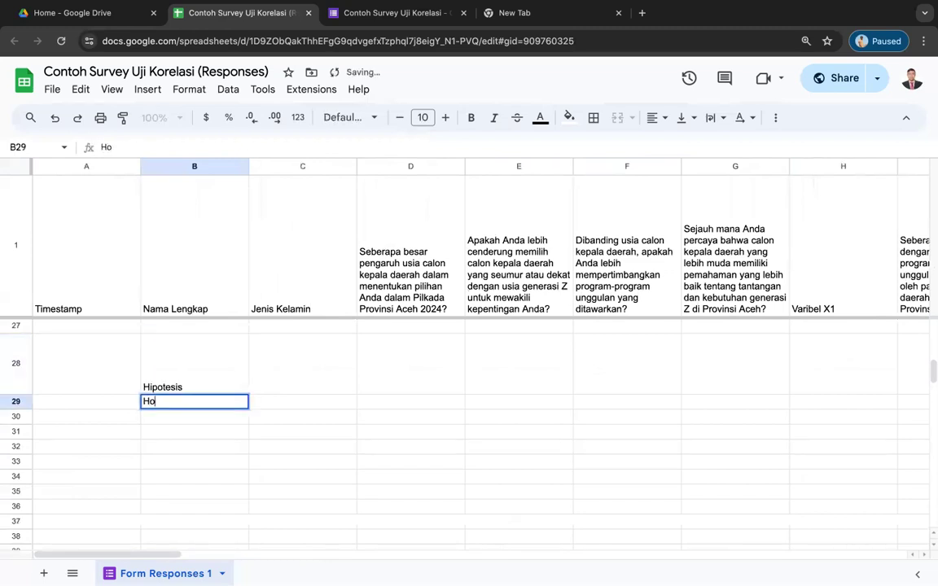
pyautogui.write('Aa')
pyautogui.press('Return')
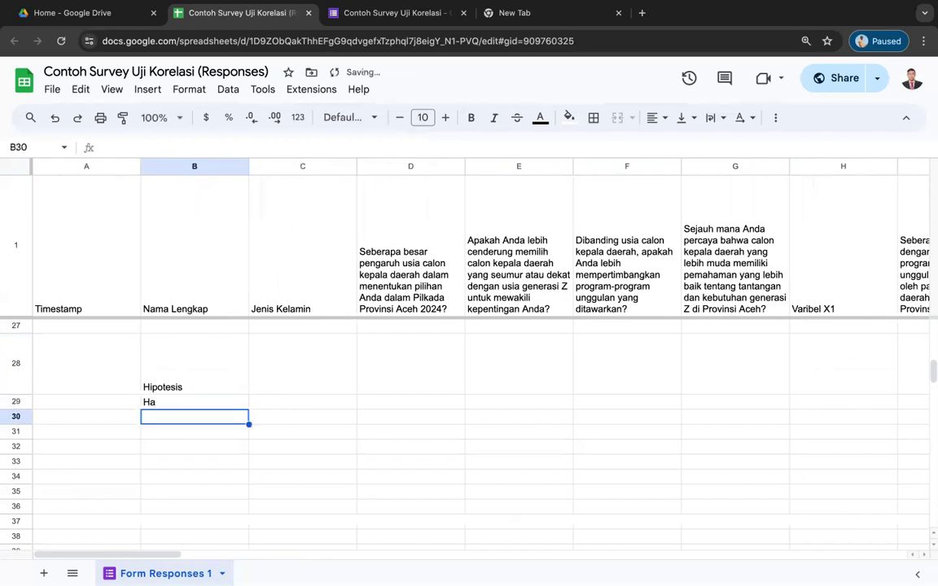
pyautogui.write('Ho')
pyautogui.press('Tab')
pyautogui.press('Up')
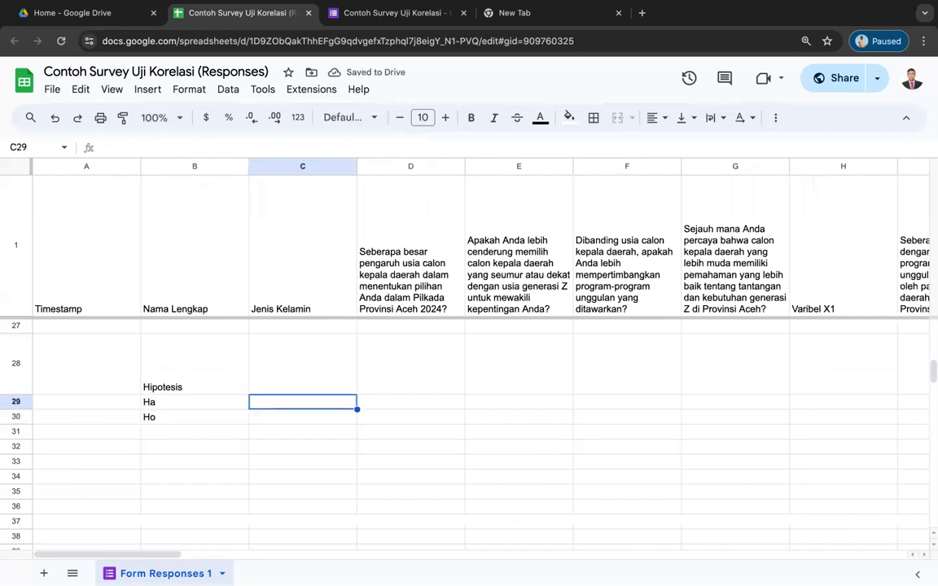
# Enter in C29: "Terdaopat hubungan antara usia dan program unggulan calon kepala daerah secara bersama-sama terhadap preferensi pilihan Gen Z dalam Pilkada Aceh 2024".
pyautogui.write('Terdaoat')
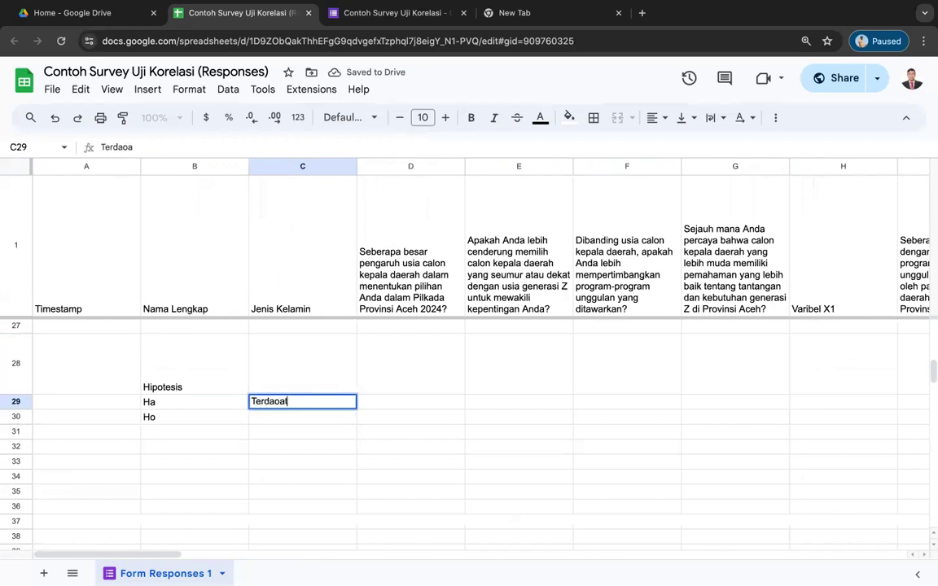
pyautogui.press('BackSpace')
pyautogui.press('BackSpace')
pyautogui.write('pat hubu')
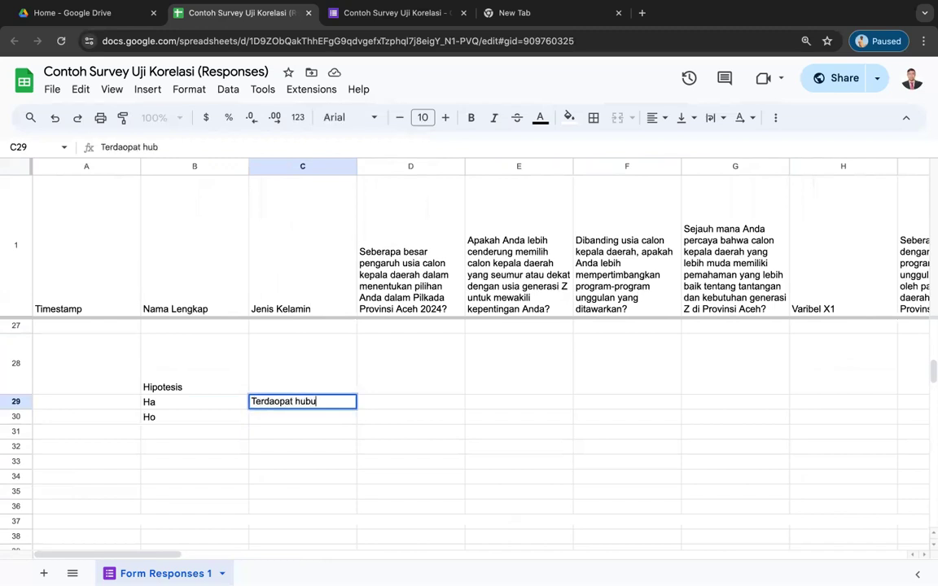
pyautogui.write('ngan antar')
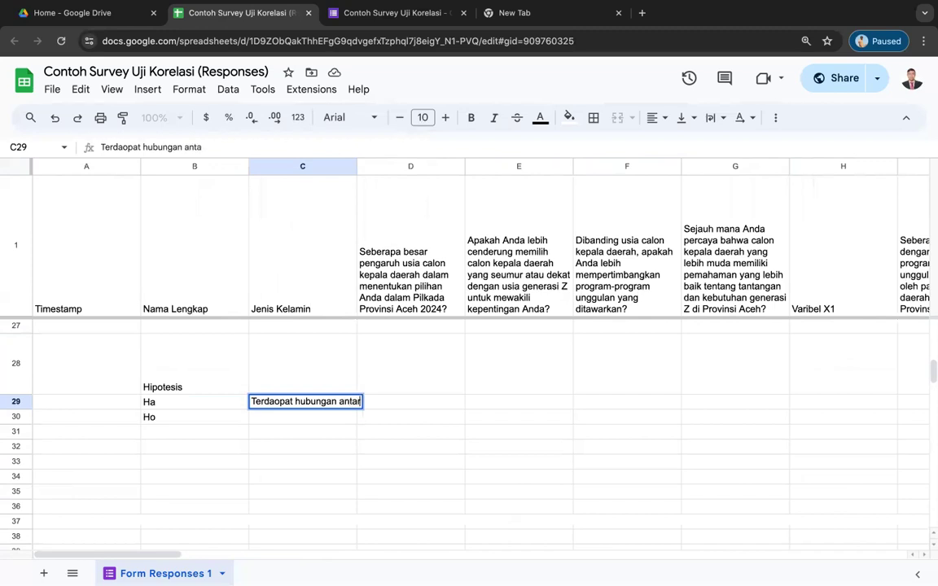
pyautogui.write('a usia')
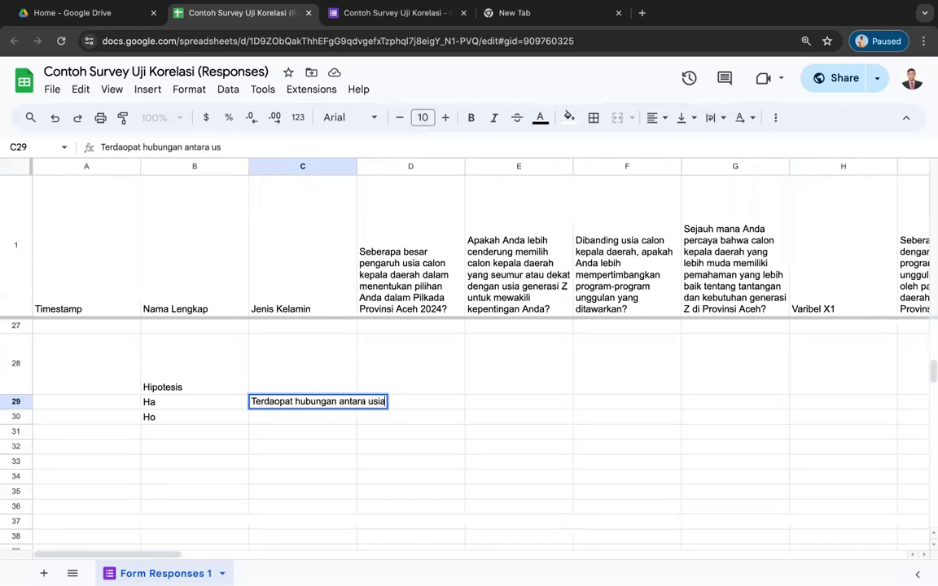
pyautogui.write(' dan program')
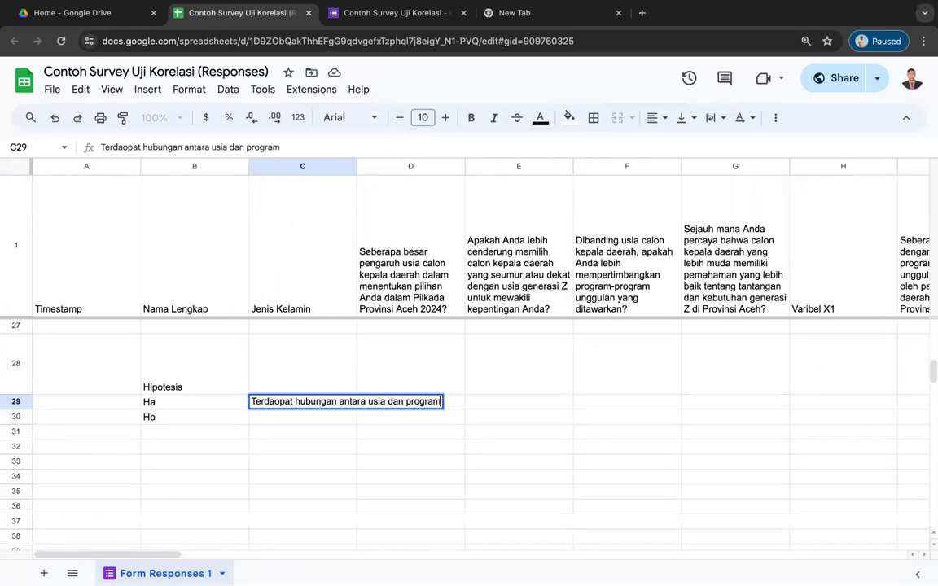
pyautogui.write(' unggulan c')
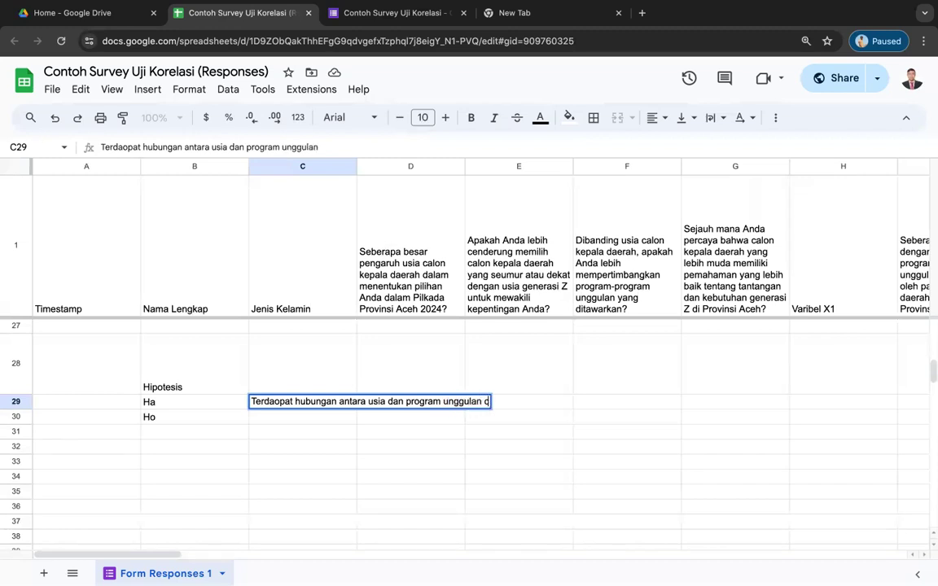
pyautogui.write('alon kepala dae')
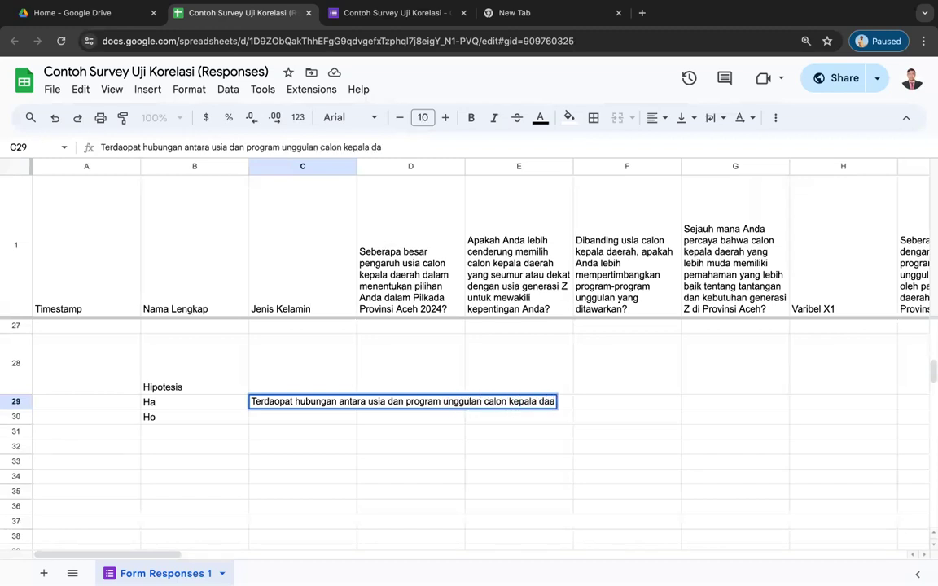
pyautogui.write('rah secara ber')
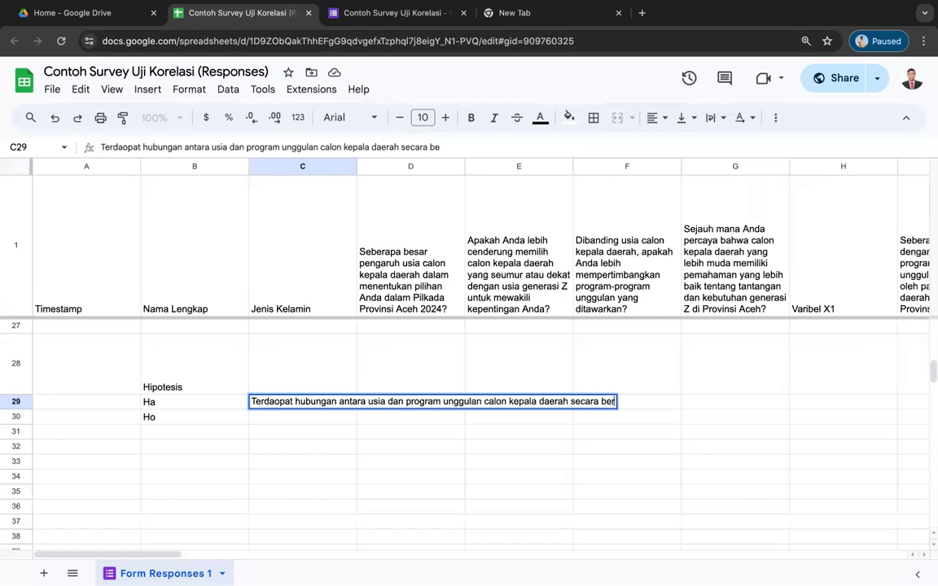
pyautogui.write('sama-sama')
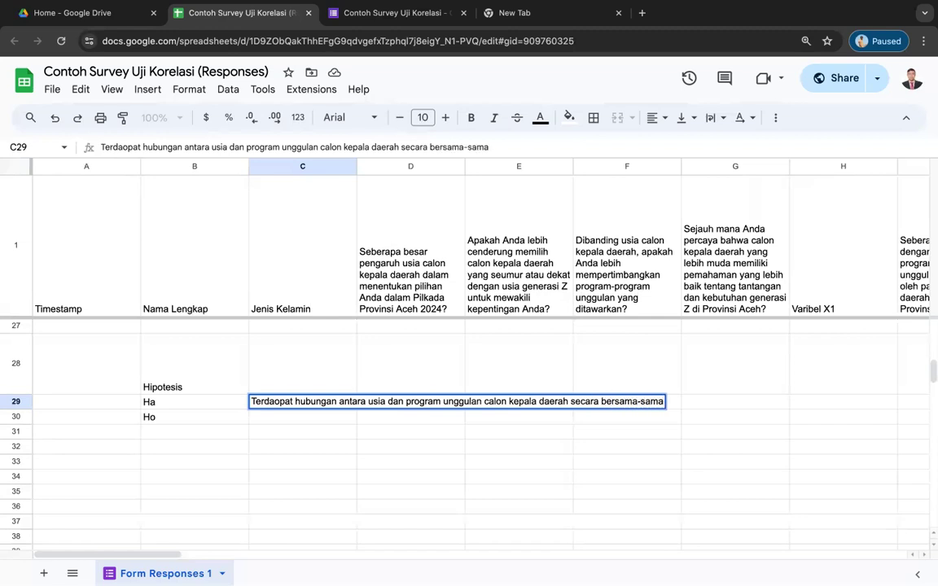
pyautogui.write(' terhada')
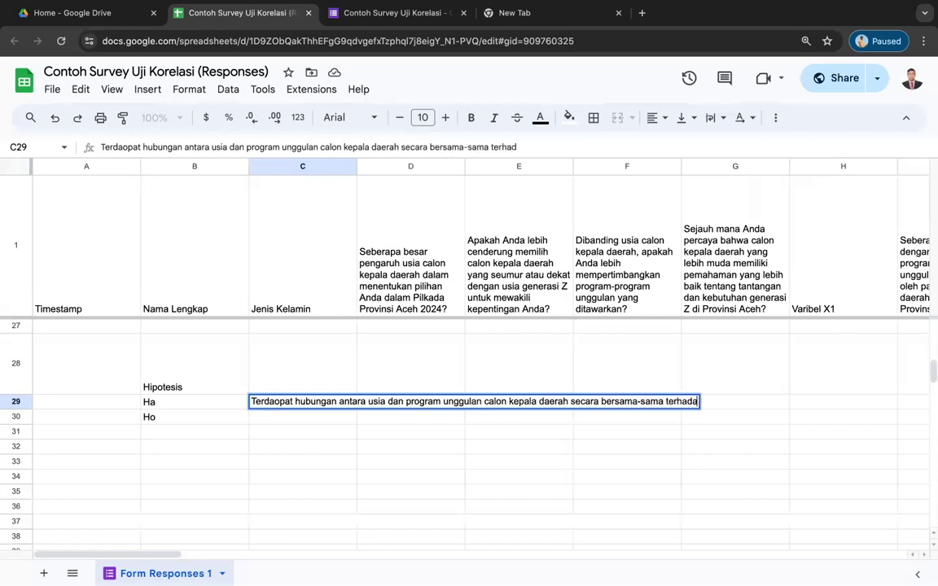
pyautogui.write('p preferesni')
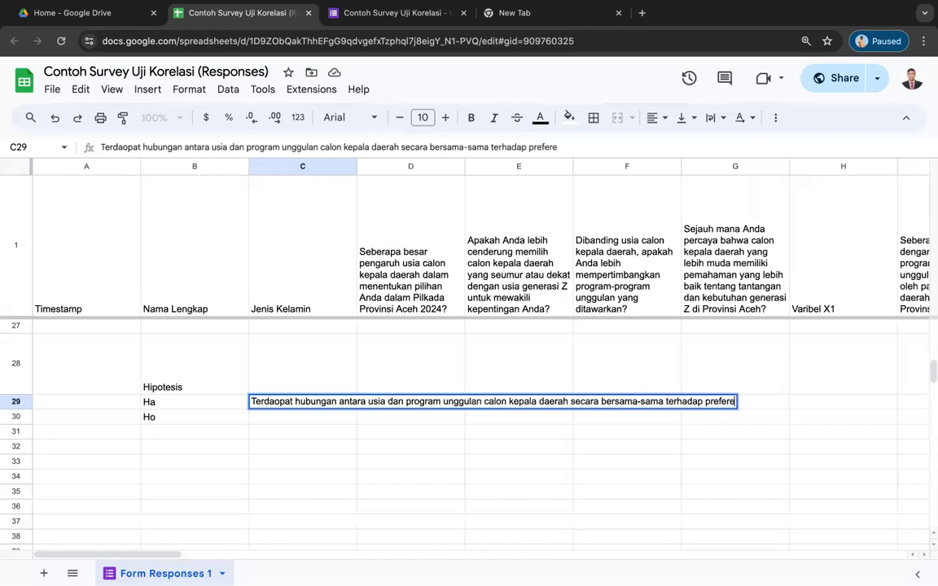
pyautogui.press('BackSpace')
pyautogui.press('BackSpace')
pyautogui.press('BackSpace')
pyautogui.write('nsi pilihan Gen X')
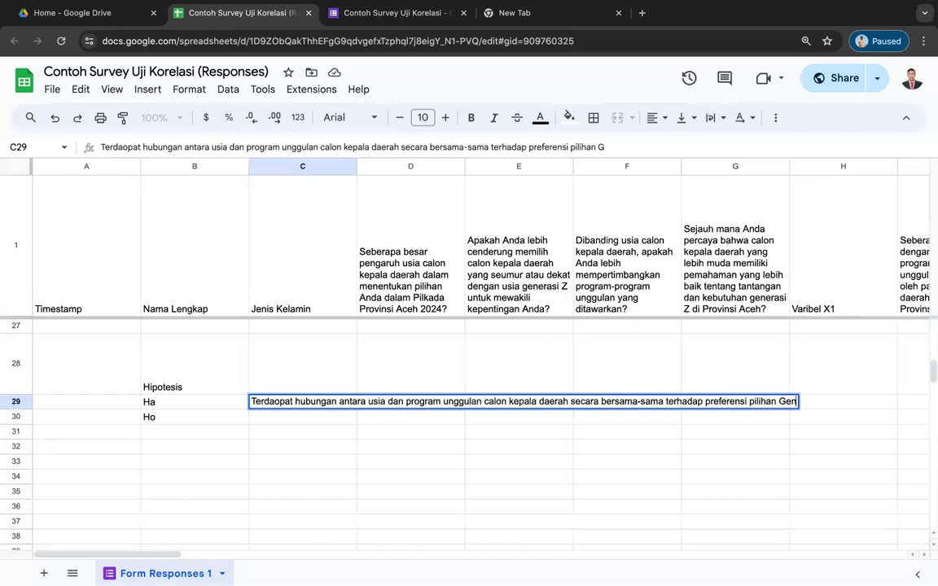
pyautogui.press('BackSpace')
pyautogui.write('Z dala')
pyautogui.write('. Pi')
pyautogui.press('BackSpace')
pyautogui.press('BackSpace')
pyautogui.press('BackSpace')
pyautogui.press('BackSpace')
pyautogui.write('M')
pyautogui.press('BackSpace')
pyautogui.write('m ')
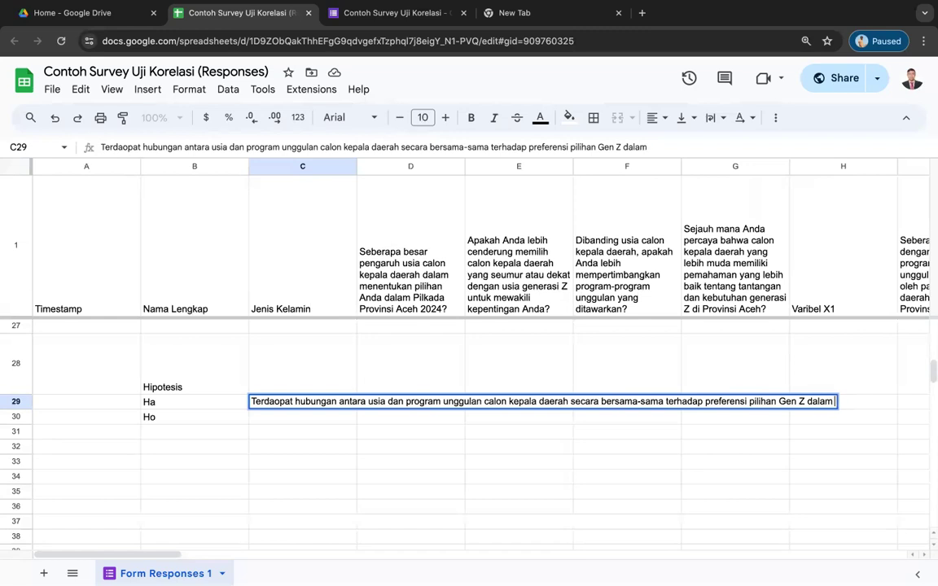
pyautogui.write('Pilkada Aceh 2024')
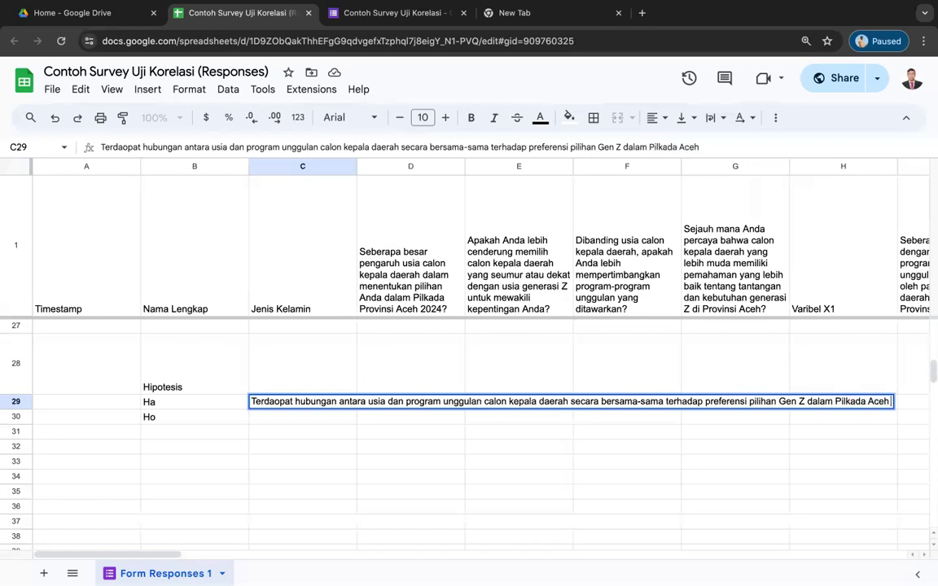
pyautogui.press('Return')
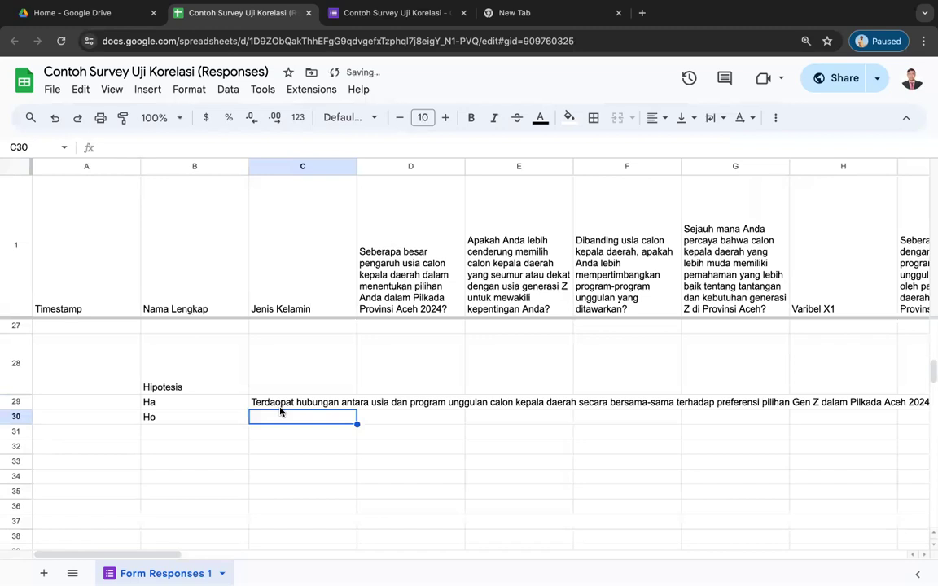
# Correct the misspelled first word of the Ha hypothesis in cell C29 to "Terdapat".
pyautogui.click(284, 406)
pyautogui.doubleClick(292, 406)
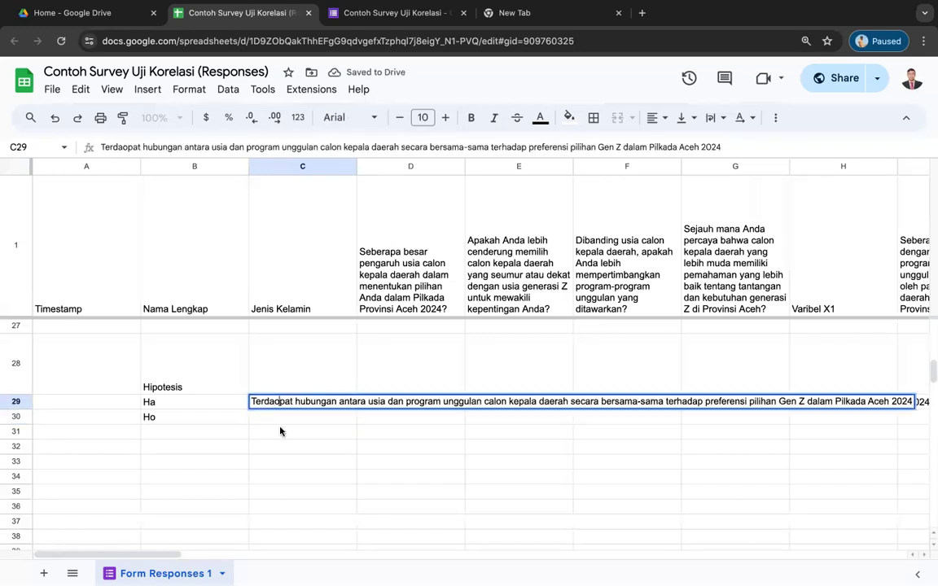
pyautogui.press('BackSpace')
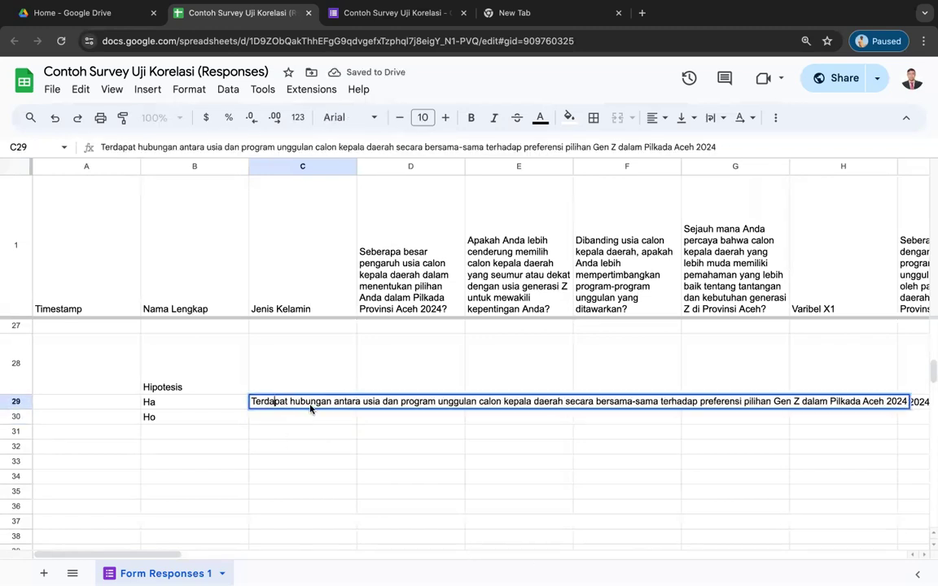
pyautogui.click(325, 381)
# Wrap the Ha hypothesis text within cell C29.
pyautogui.click(264, 399)
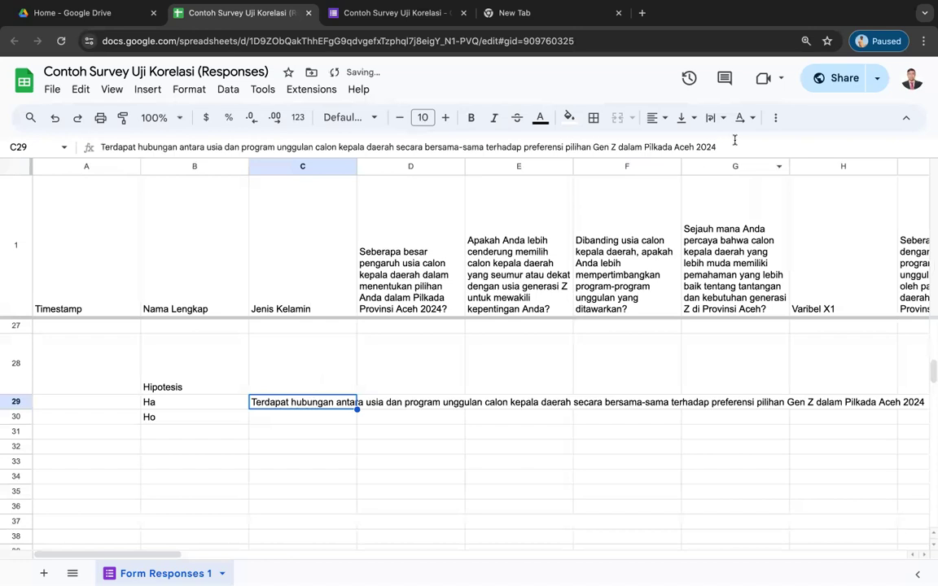
pyautogui.click(713, 118)
pyautogui.click(737, 143)
pyautogui.click(359, 454)
pyautogui.click(283, 457)
pyautogui.click(272, 499)
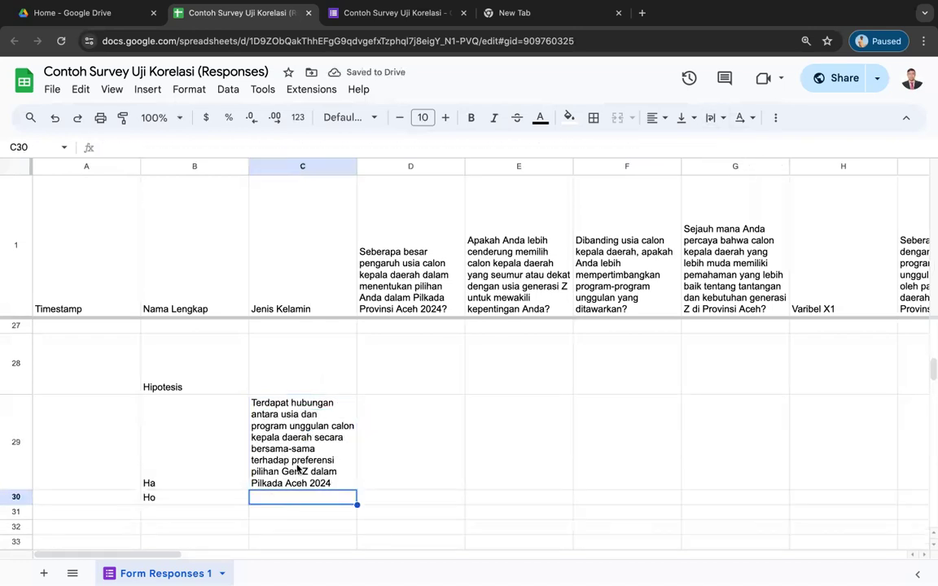
# Copy the Ha hypothesis from cell C29 and paste its text into cell C30 beside Ho.
pyautogui.doubleClick(323, 470)
pyautogui.click(278, 387)
pyautogui.doubleClick(271, 413)
pyautogui.press('Escape')
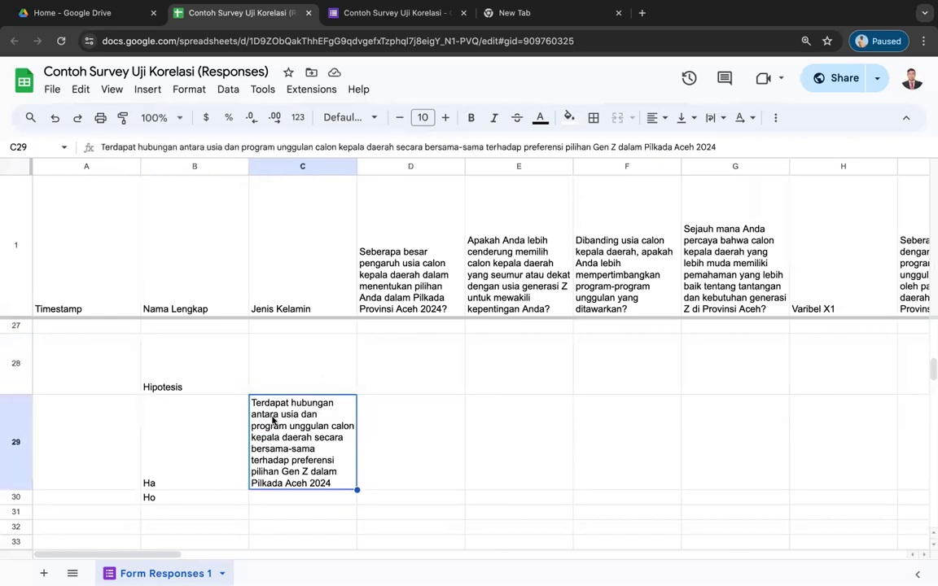
pyautogui.hotkey('ctrl', 'c')
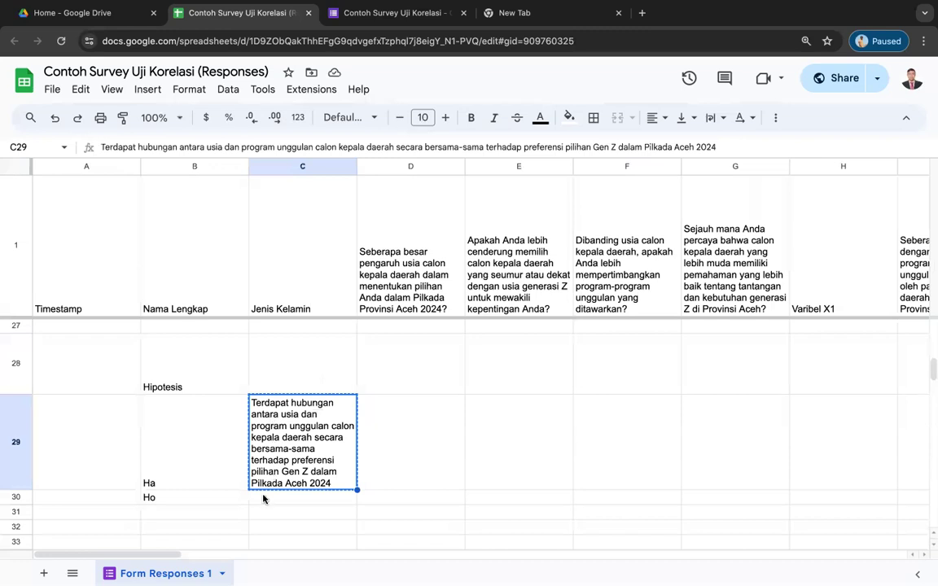
pyautogui.doubleClick(265, 498)
pyautogui.hotkey('ctrl', 'v')
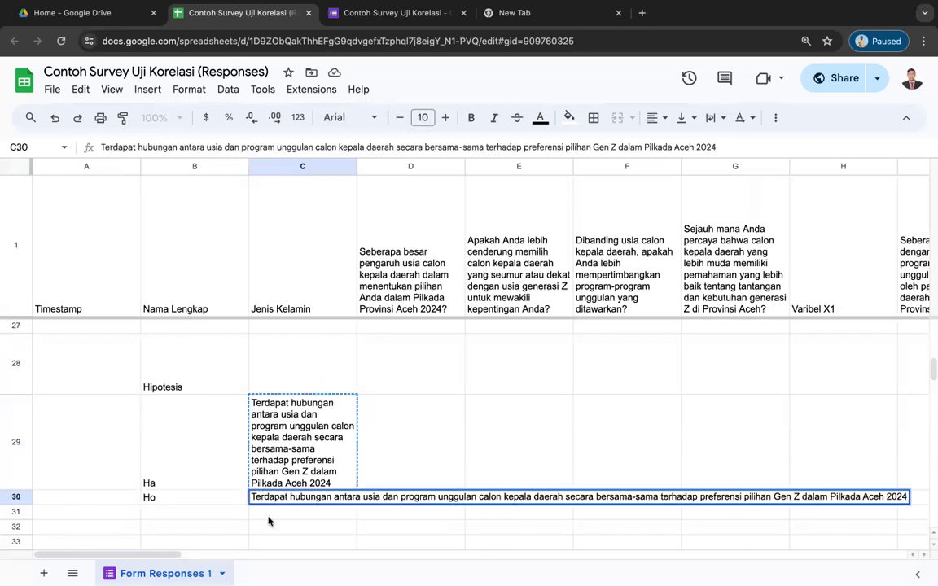
# Change the beginning of the Ho hypothesis in cell C30 to "Tidak terdapat".
pyautogui.press('Delete')
pyautogui.write('Tidak t')
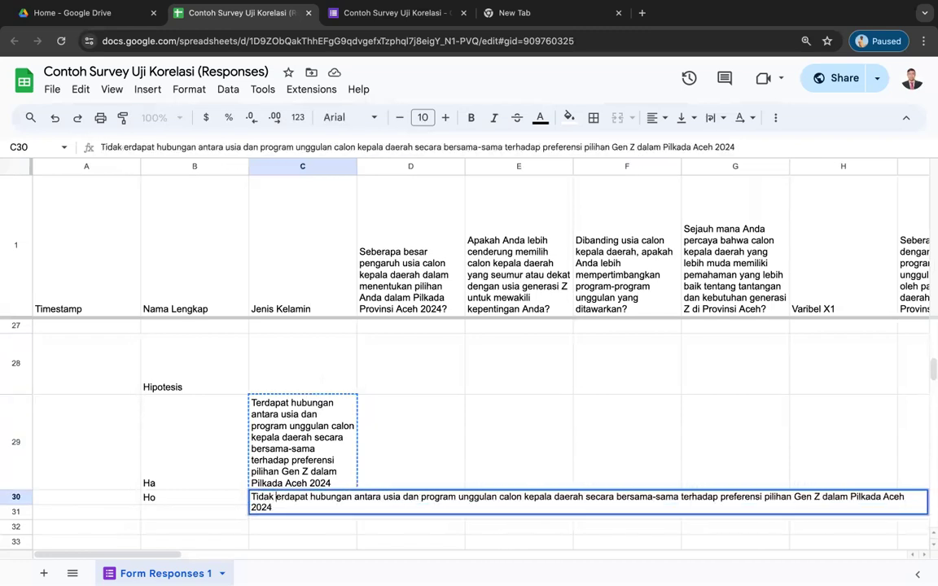
pyautogui.write('e')
pyautogui.press('BackSpace')
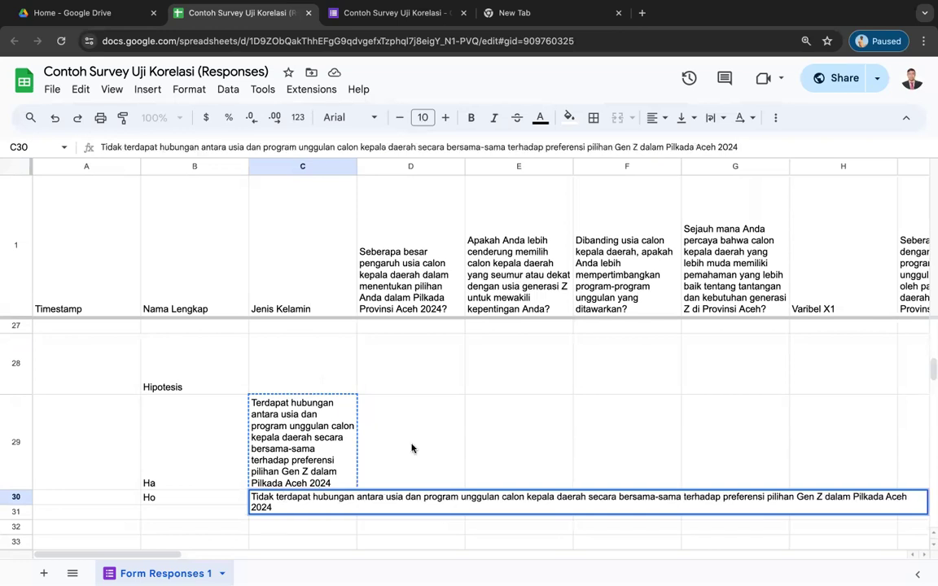
pyautogui.click(449, 436)
# Wrap the Ho hypothesis text within cell C30.
pyautogui.click(314, 499)
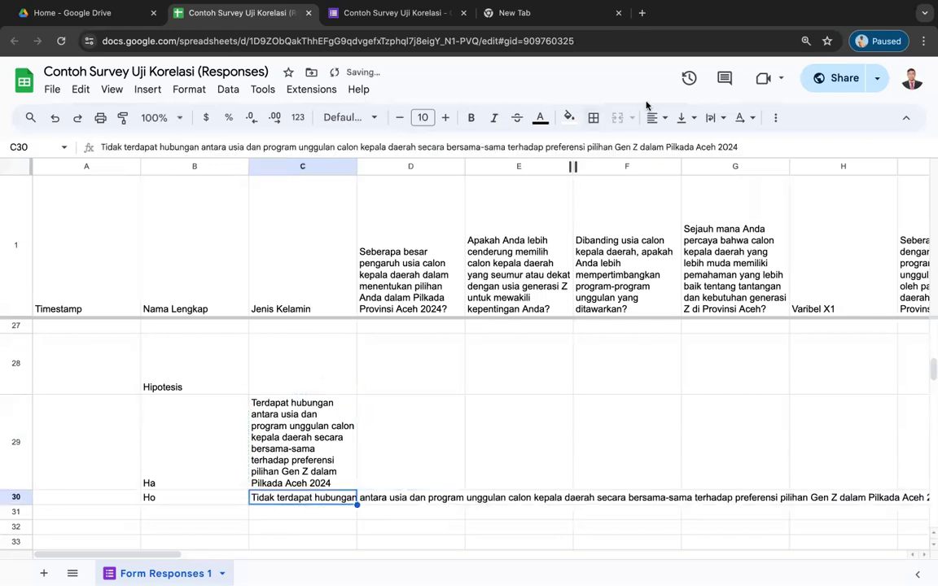
pyautogui.click(710, 117)
pyautogui.click(660, 132)
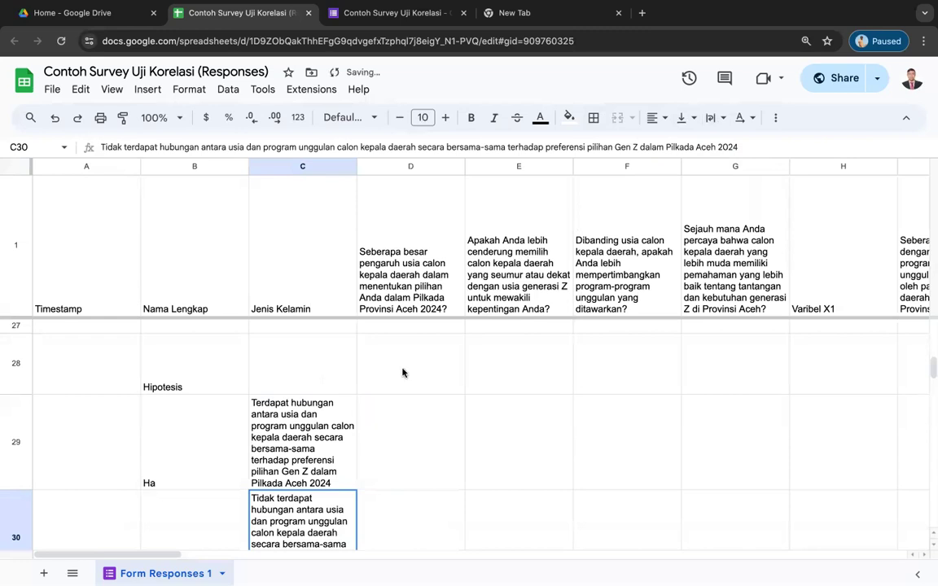
pyautogui.click(404, 403)
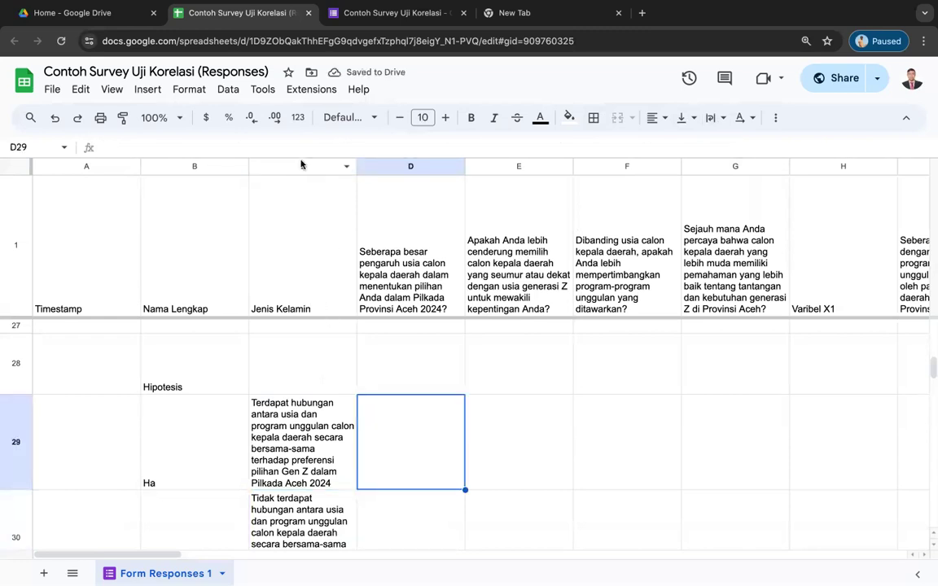
# Widen column C to roughly double its width so the Ha and Ho hypotheses fit on fewer lines.
pyautogui.click(270, 162)
pyautogui.moveTo(356, 166); pyautogui.dragTo(473, 168)
pyautogui.click(513, 465)
pyautogui.click(545, 437)
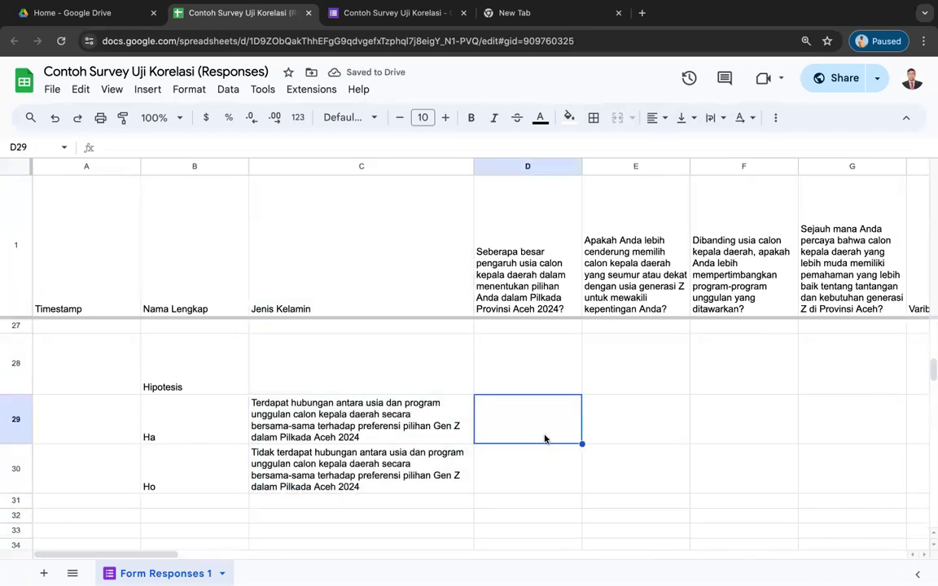
# Add a decision rule below the hypotheses with "Fhitung > Ftabel" in cell B32 and "Ha diterima" in cell C32.
pyautogui.click(184, 403)
pyautogui.scroll(-3, 187, 424)
pyautogui.click(187, 428)
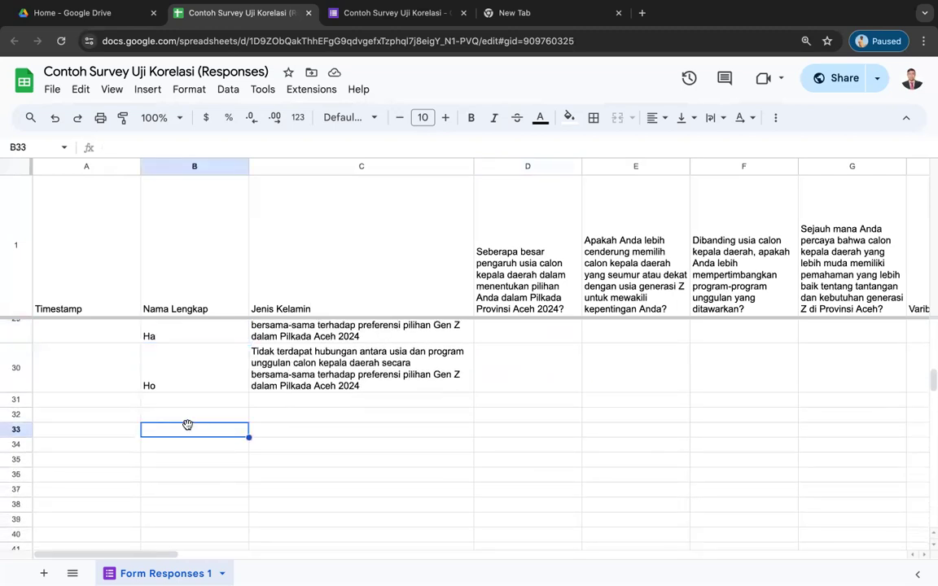
pyautogui.press('Up')
pyautogui.write('Fhtun')
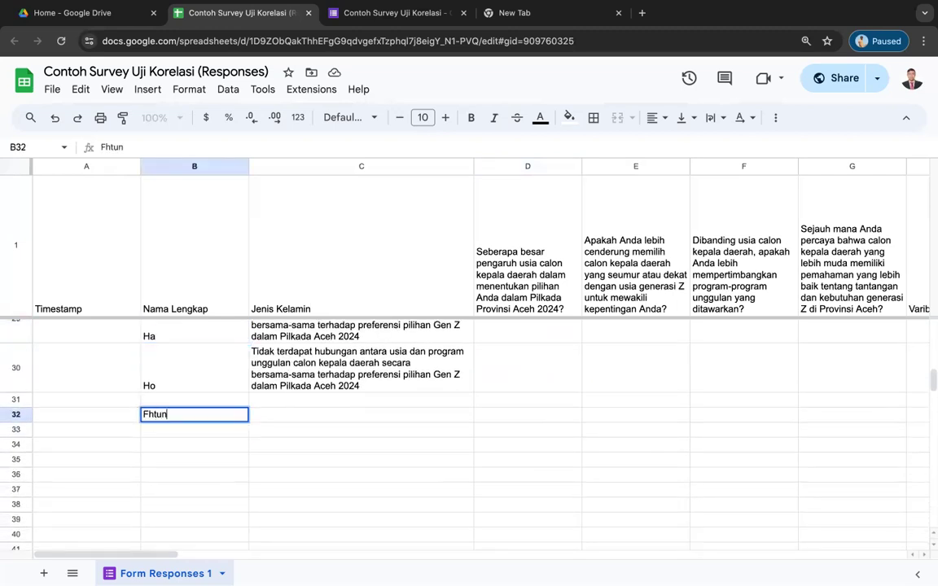
pyautogui.press('BackSpace')
pyautogui.write('itung > Fatb')
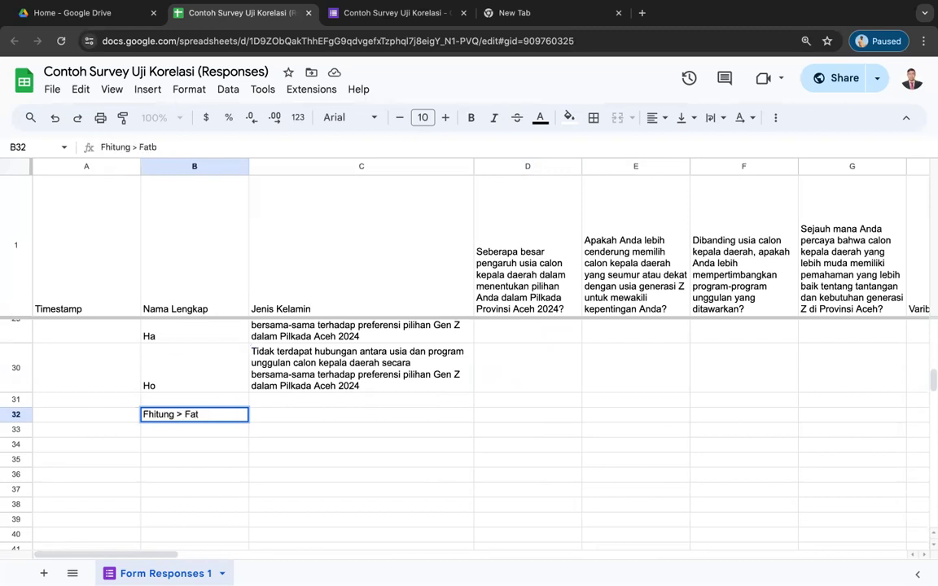
pyautogui.write('ebel')
pyautogui.press('Tab')
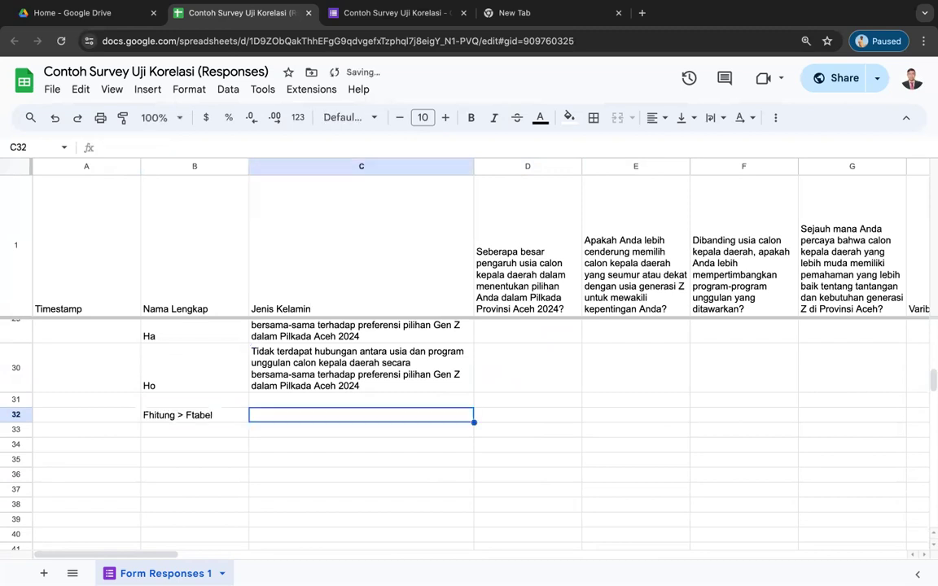
pyautogui.write('Ha diterima')
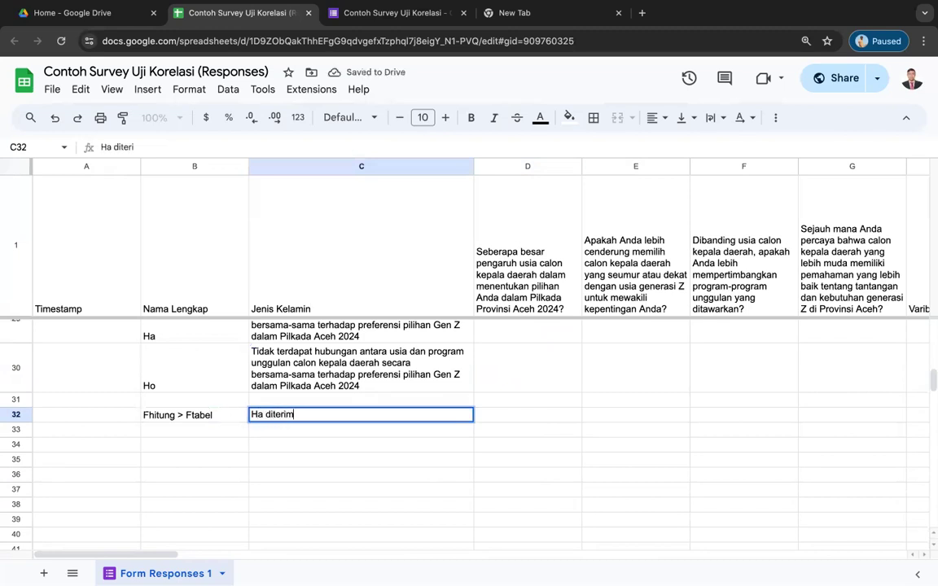
pyautogui.press('Return')
# Add the opposite decision rule with "Fhitung < Ftabel" in cell B33 and "Ho diterima" in cell C33.
pyautogui.press('Left')
pyautogui.write('F ht')
pyautogui.press('BackSpace')
pyautogui.press('BackSpace')
pyautogui.press('BackSpace')
pyautogui.press('BackSpace')
pyautogui.write('Fhitu')
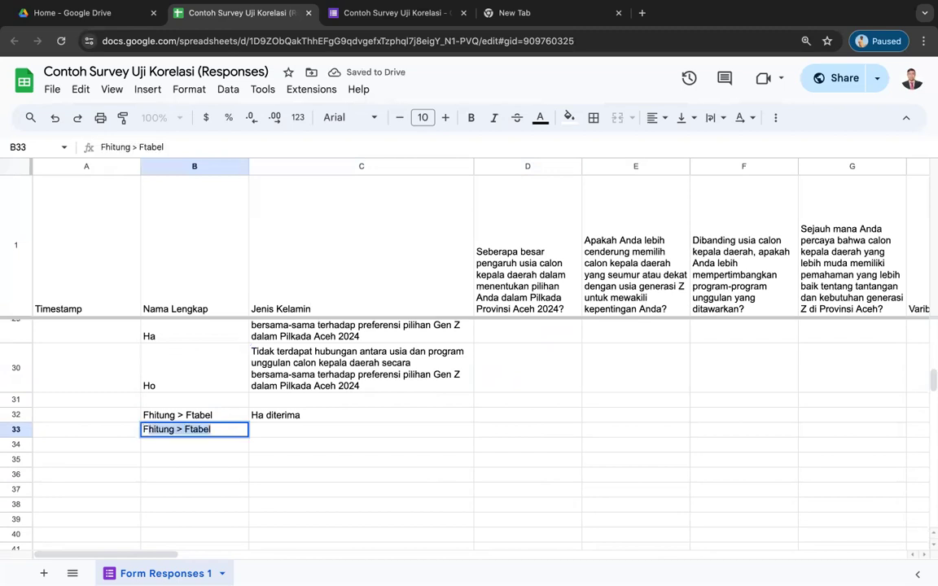
pyautogui.write('ng < FTABEL')
pyautogui.press('BackSpace')
pyautogui.press('BackSpace')
pyautogui.press('BackSpace')
pyautogui.press('BackSpace')
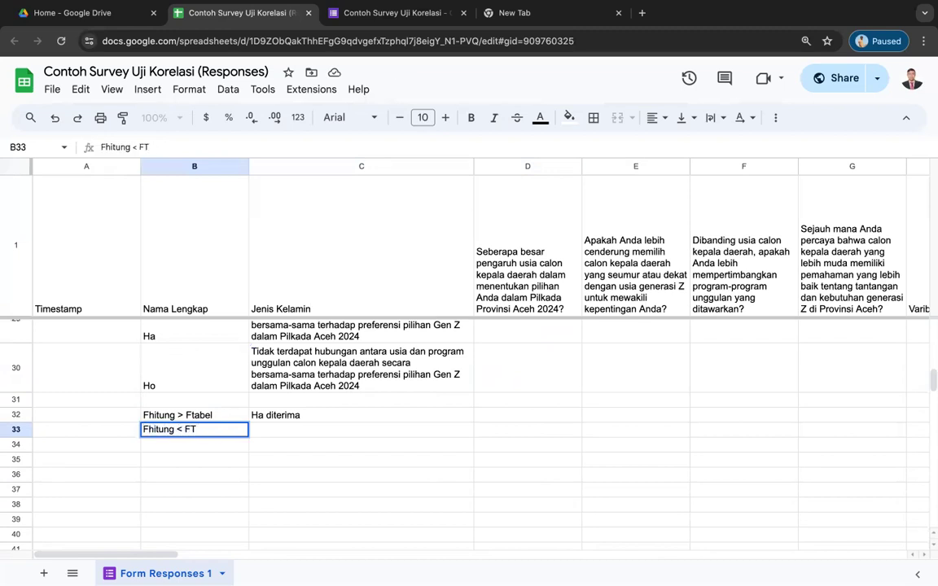
pyautogui.write('abel')
pyautogui.press('Tab')
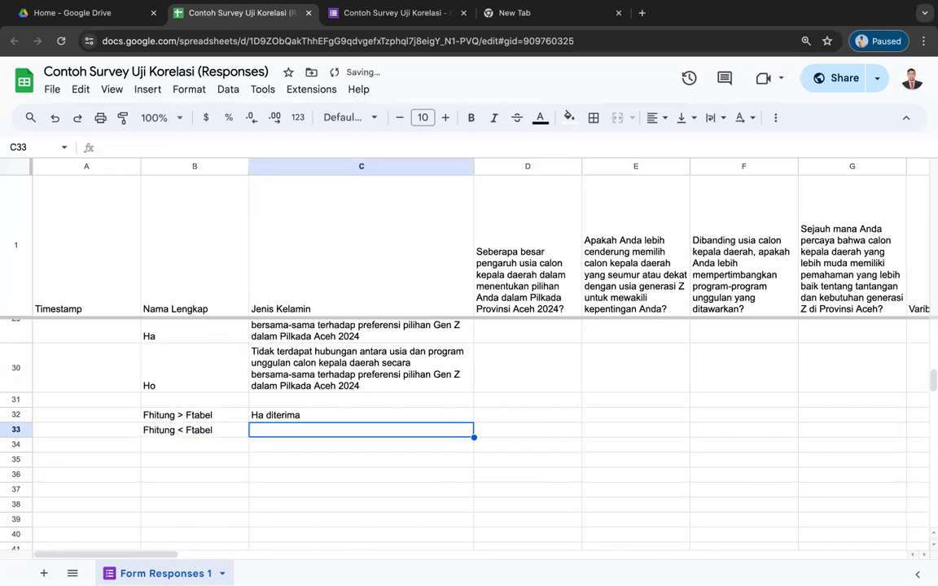
pyautogui.write('Ho diterima')
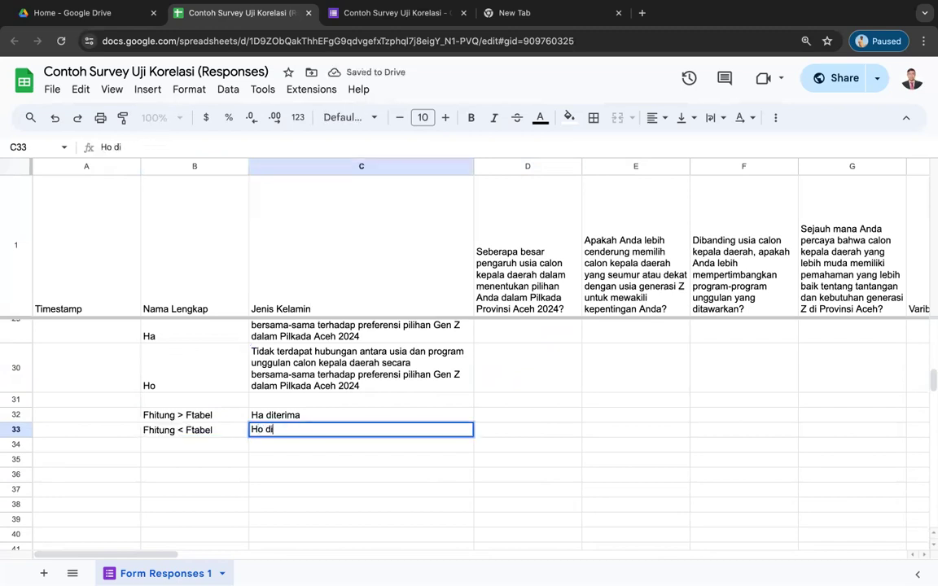
pyautogui.press('Tab')
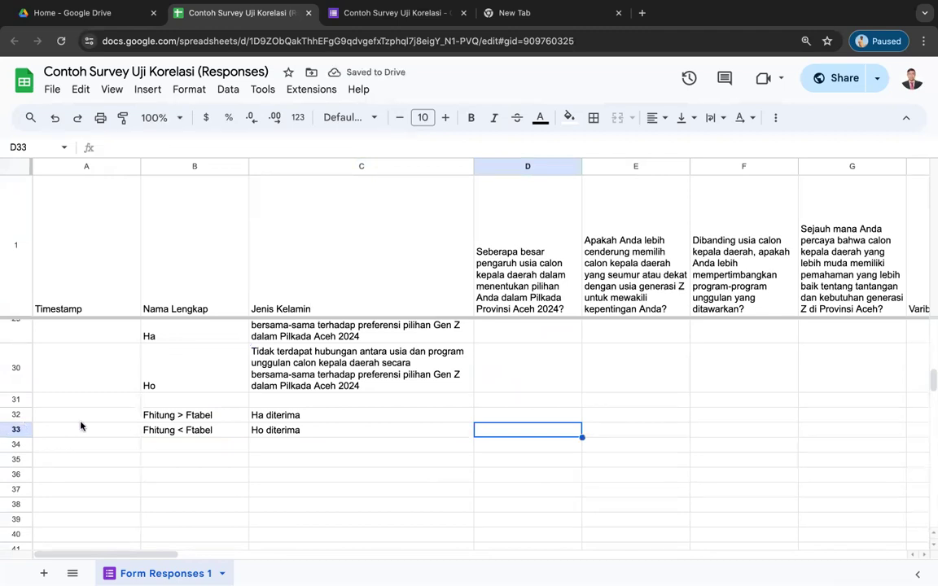
pyautogui.click(171, 430)
pyautogui.click(330, 416)
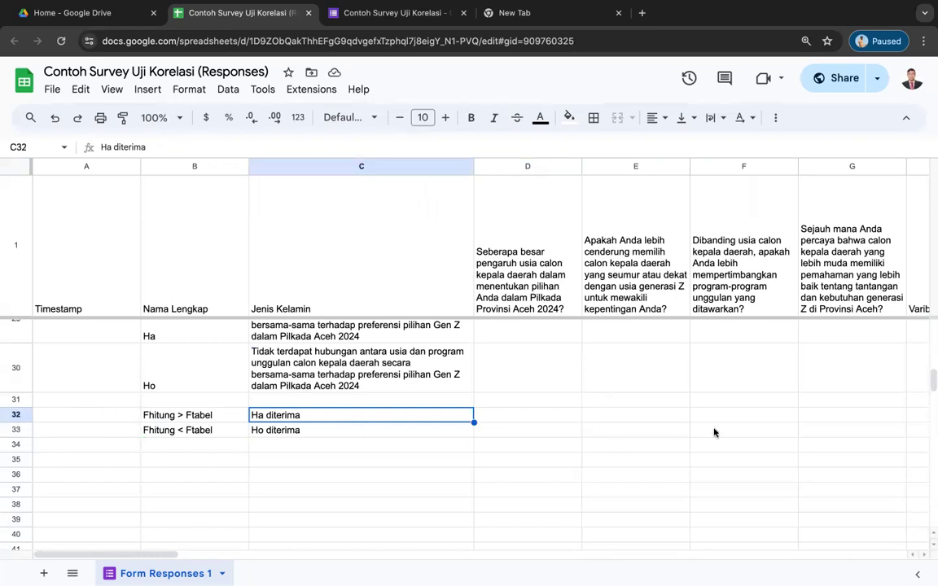
# Review the response columns and the total columns for variables X1, X2 and Y across the sheet.
pyautogui.scroll(10, 749, 465)
pyautogui.hscroll(5, 749, 465)
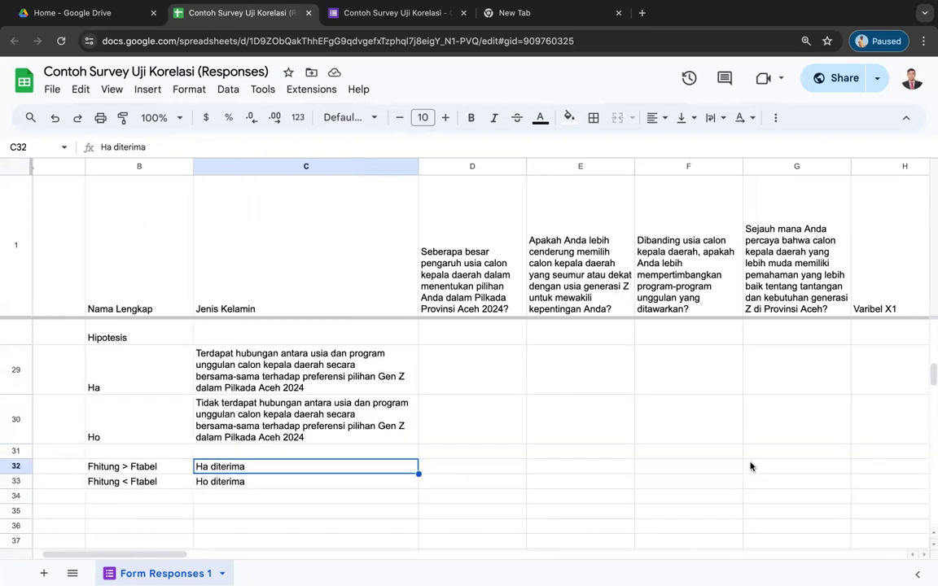
pyautogui.scroll(3, 750, 466)
pyautogui.hscroll(7, 750, 466)
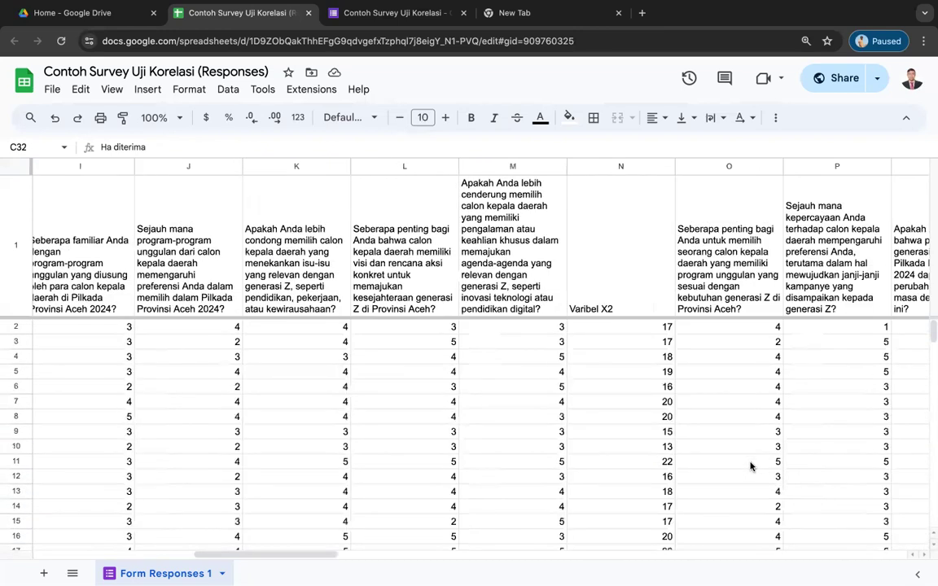
pyautogui.hscroll(-3, 751, 466)
pyautogui.hscroll(12, 750, 465)
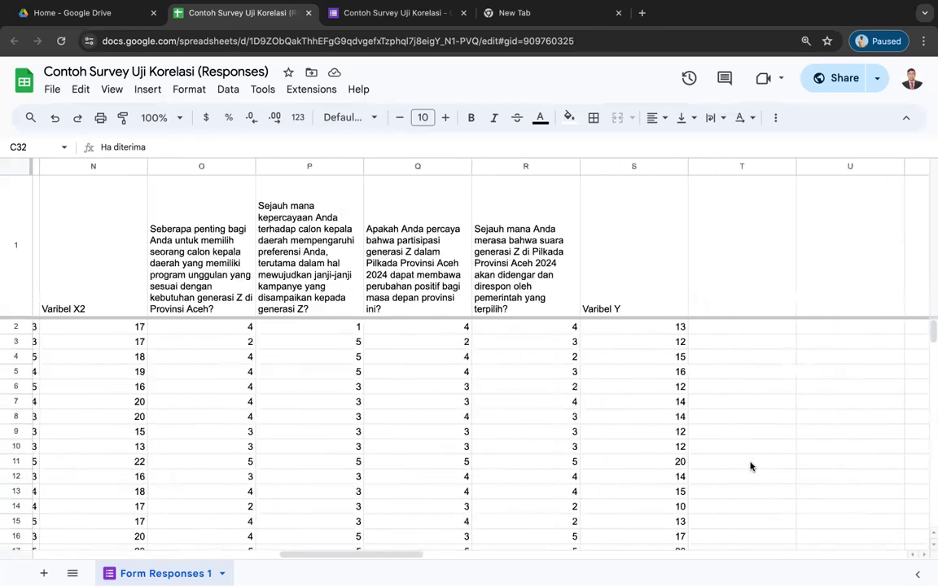
pyautogui.hscroll(-5, 750, 466)
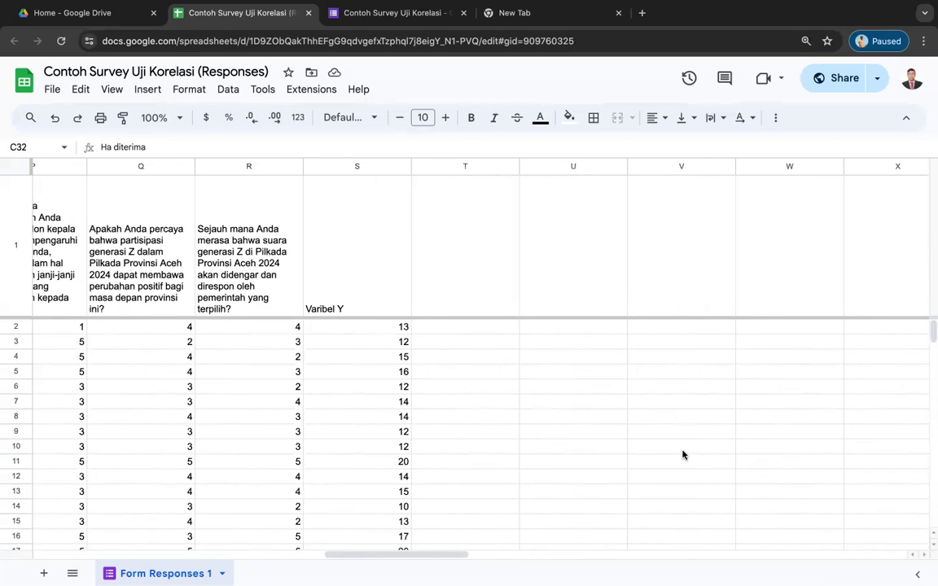
pyautogui.hscroll(-5, 792, 444)
pyautogui.hscroll(5, 791, 447)
pyautogui.scroll(-5, 791, 447)
pyautogui.scroll(5, 791, 447)
pyautogui.hscroll(-8, 792, 447)
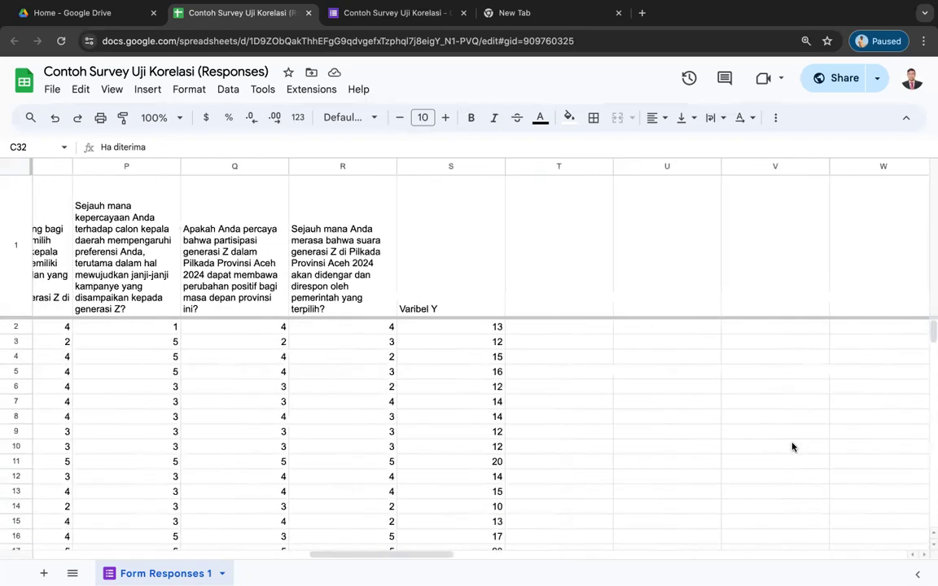
pyautogui.hscroll(-3, 792, 446)
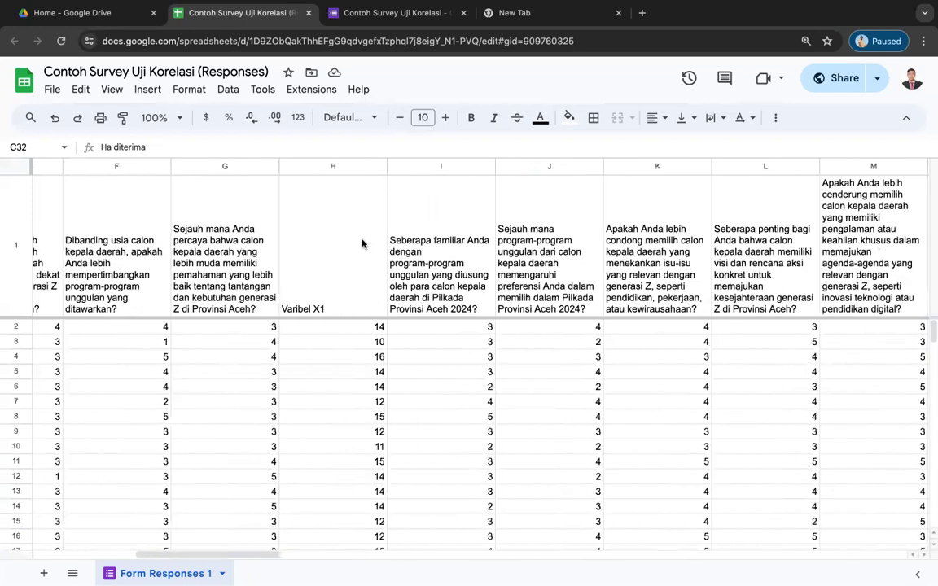
# Copy the whole Varibel X1 column H into the empty column U and check the pasted formulas.
pyautogui.click(331, 167)
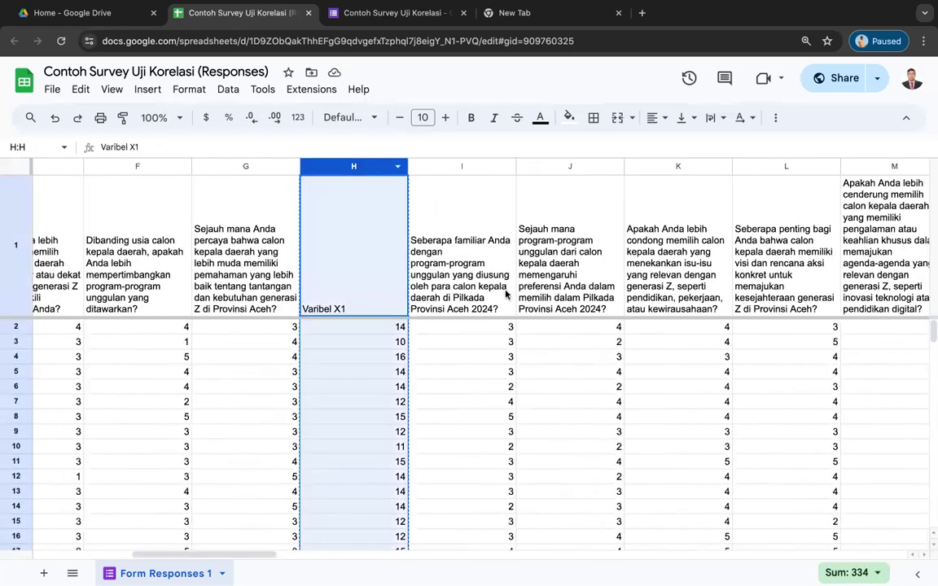
pyautogui.hscroll(4, 656, 348)
pyautogui.hscroll(5, 656, 348)
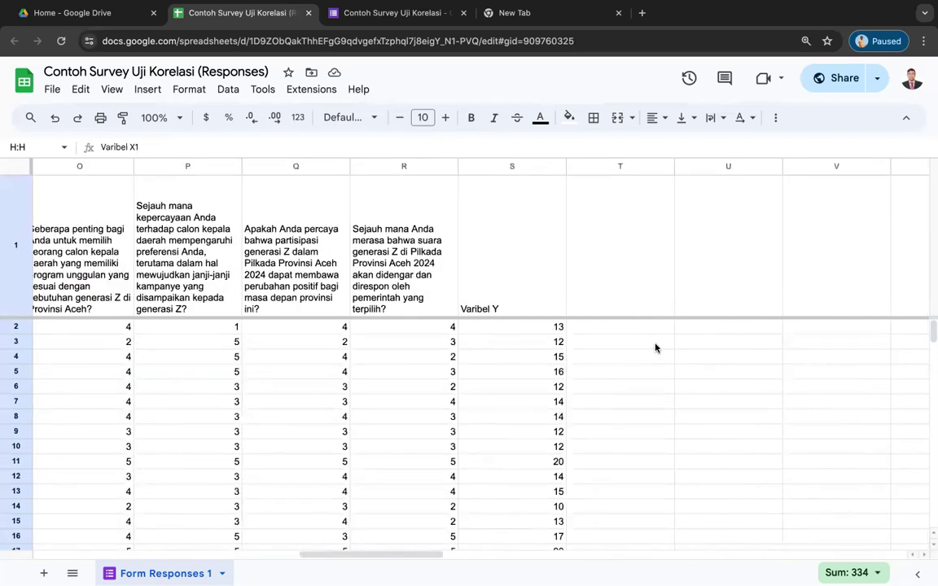
pyautogui.click(658, 166)
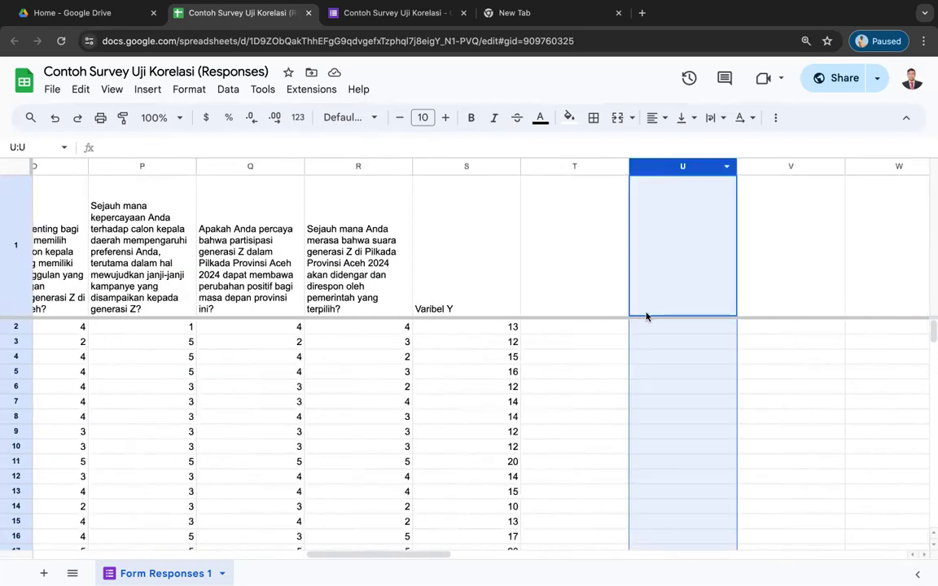
pyautogui.scroll(-5, 648, 316)
pyautogui.scroll(5, 647, 316)
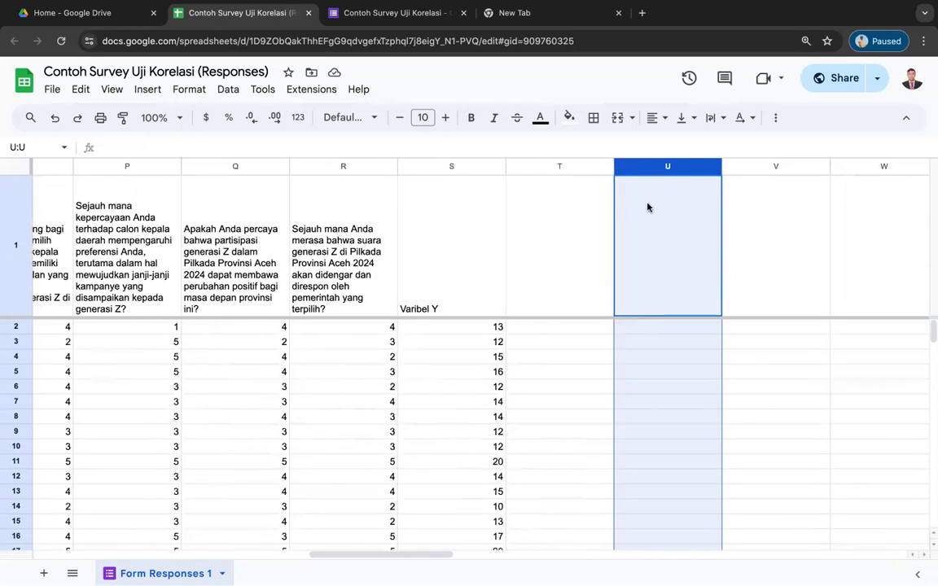
pyautogui.hotkey('ctrl', 'v')
pyautogui.click(688, 342)
pyautogui.press('Up')
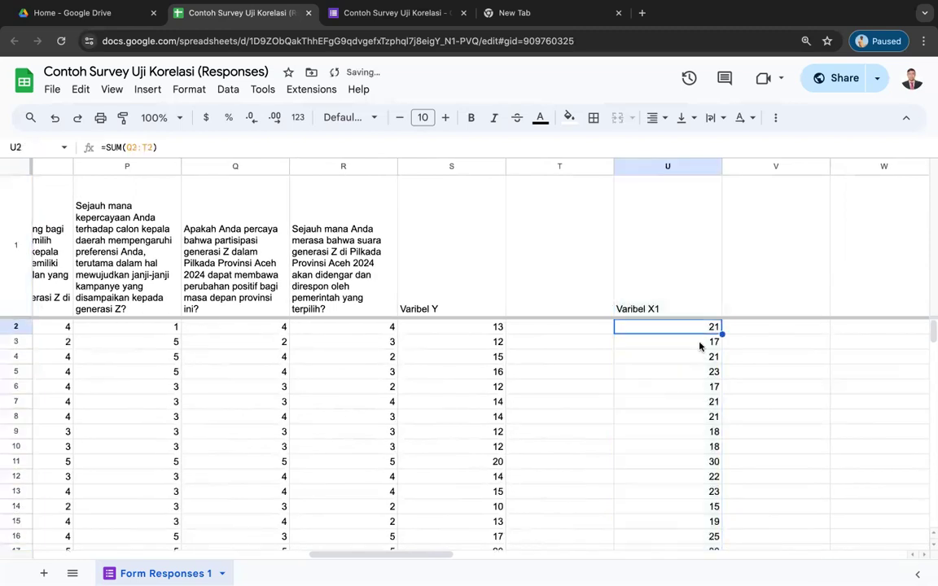
pyautogui.hscroll(1, 705, 354)
pyautogui.press('Down')
pyautogui.press('Down')
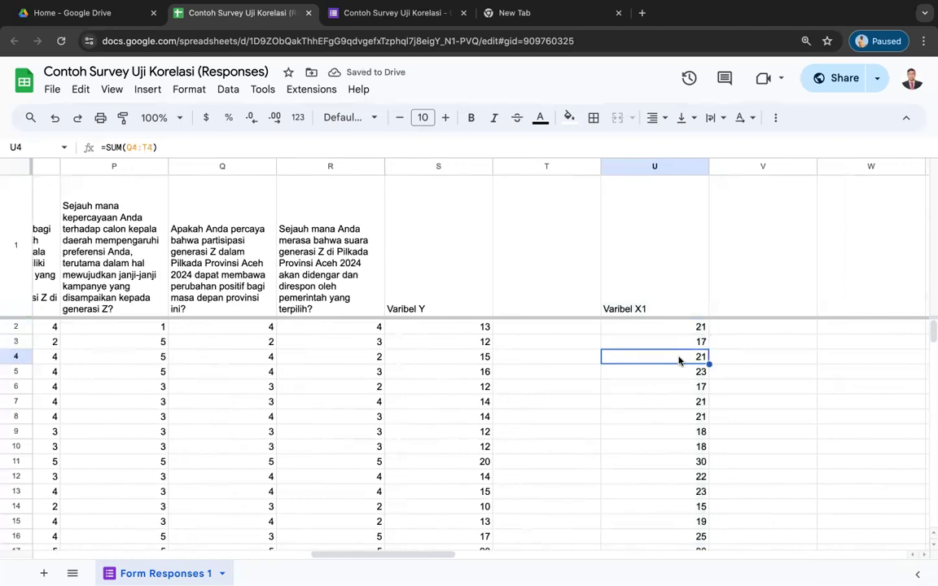
# Replace the formula in cell U2 with the exact formula text copied from cell H2, =SUM(D2:G2).
pyautogui.hscroll(-5, 681, 361)
pyautogui.hscroll(-5, 680, 360)
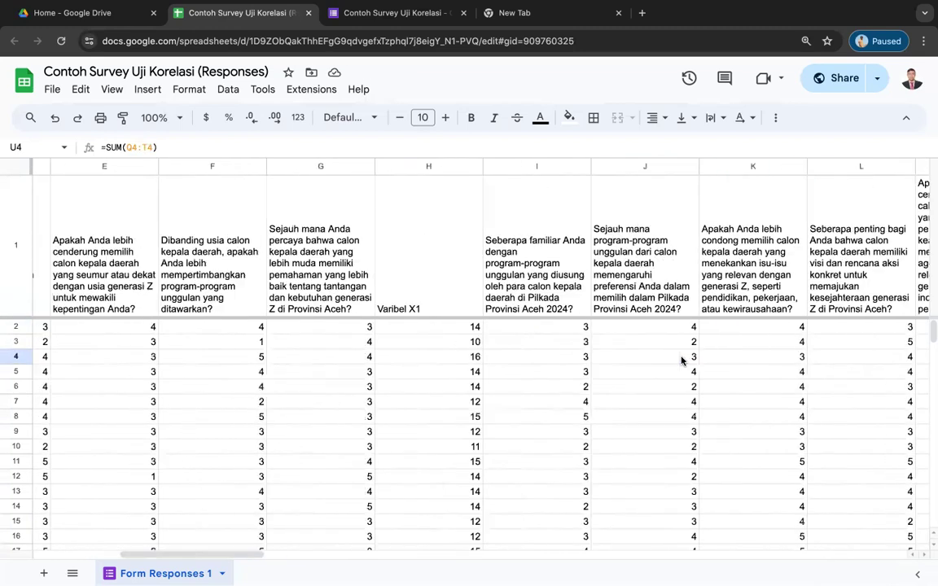
pyautogui.doubleClick(439, 331)
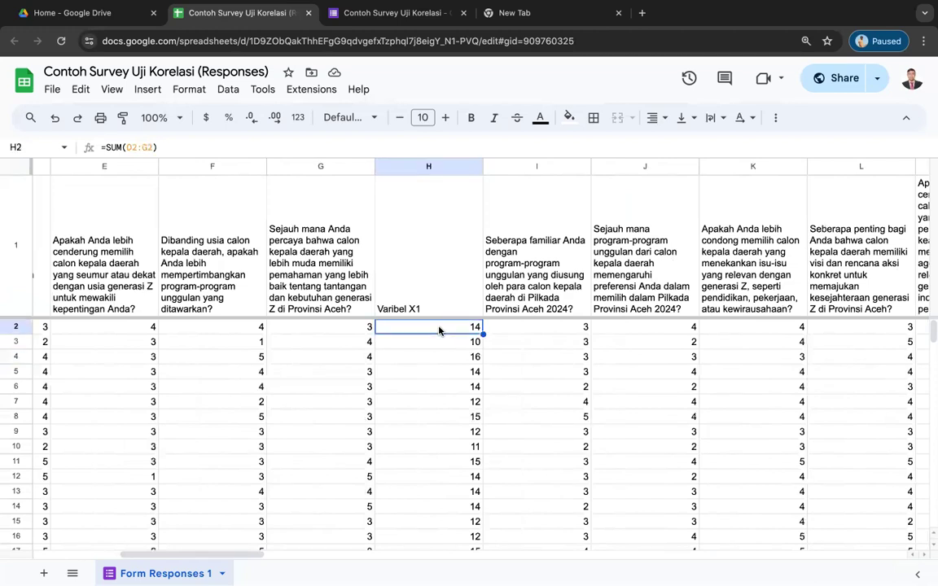
pyautogui.moveTo(444, 327); pyautogui.dragTo(373, 327)
pyautogui.press('super+c')
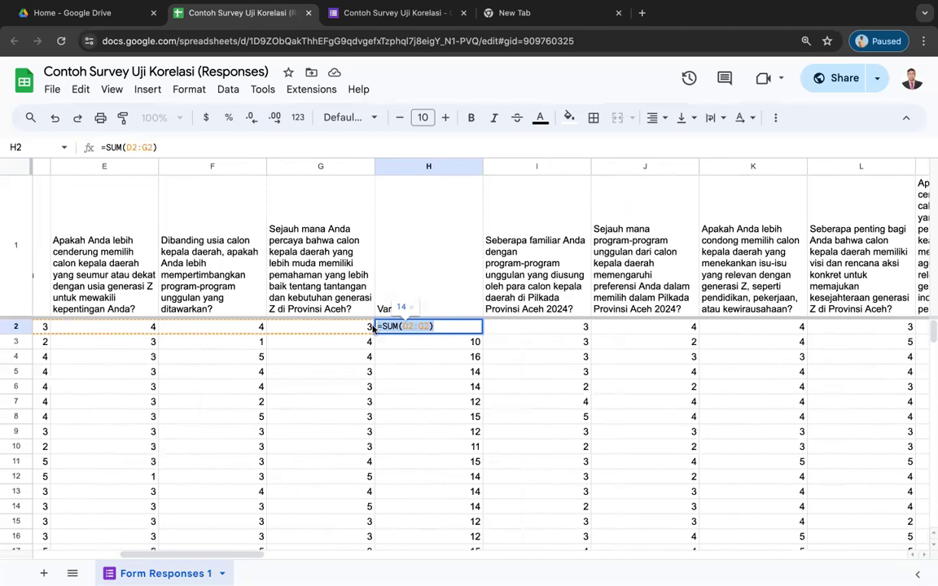
pyautogui.click(597, 356)
pyautogui.hscroll(3, 596, 357)
pyautogui.hscroll(10, 596, 356)
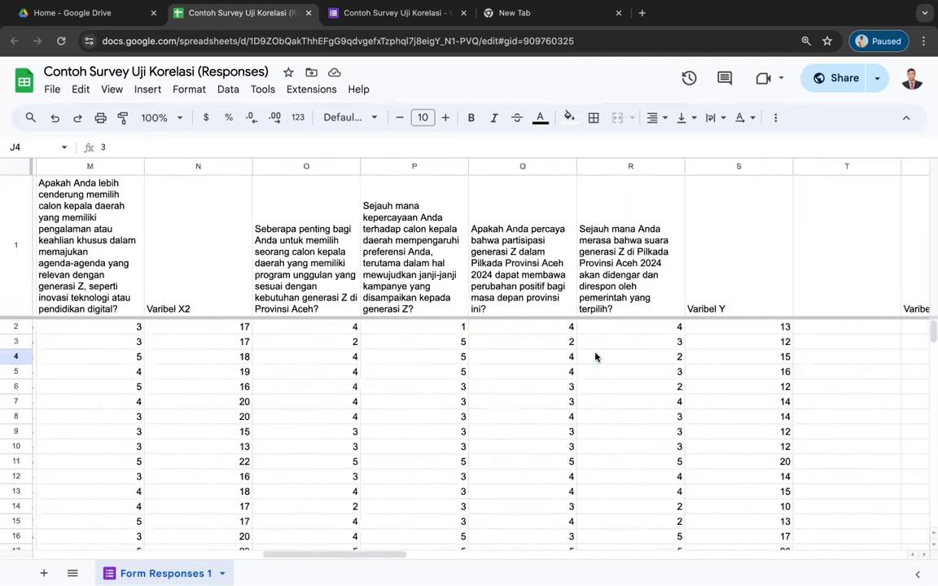
pyautogui.doubleClick(649, 327)
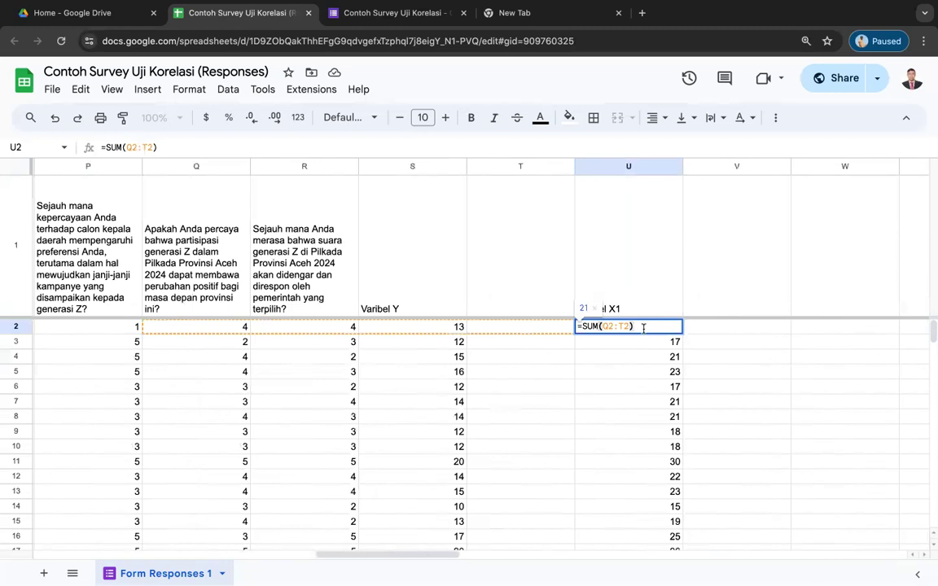
pyautogui.moveTo(655, 328); pyautogui.dragTo(578, 329)
pyautogui.press('super+v')
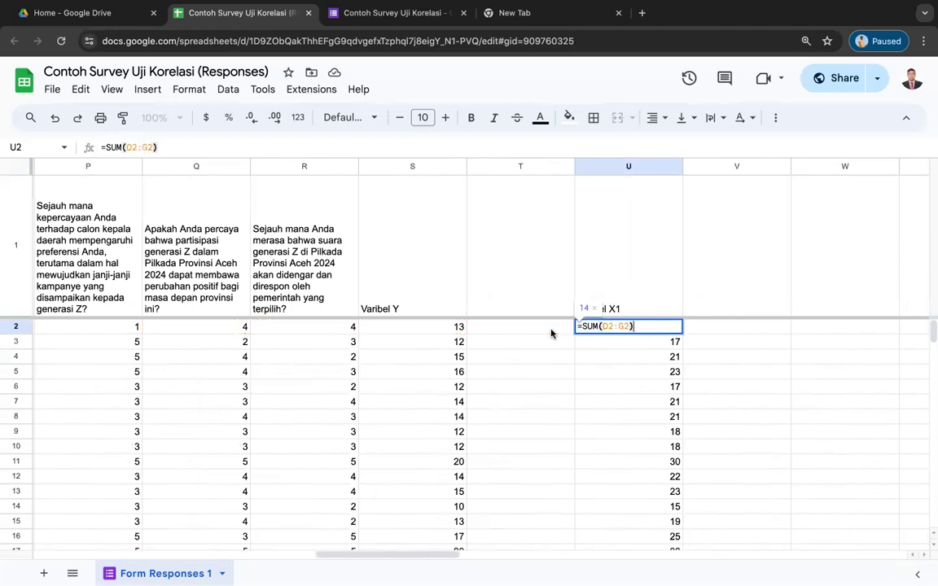
pyautogui.press('Return')
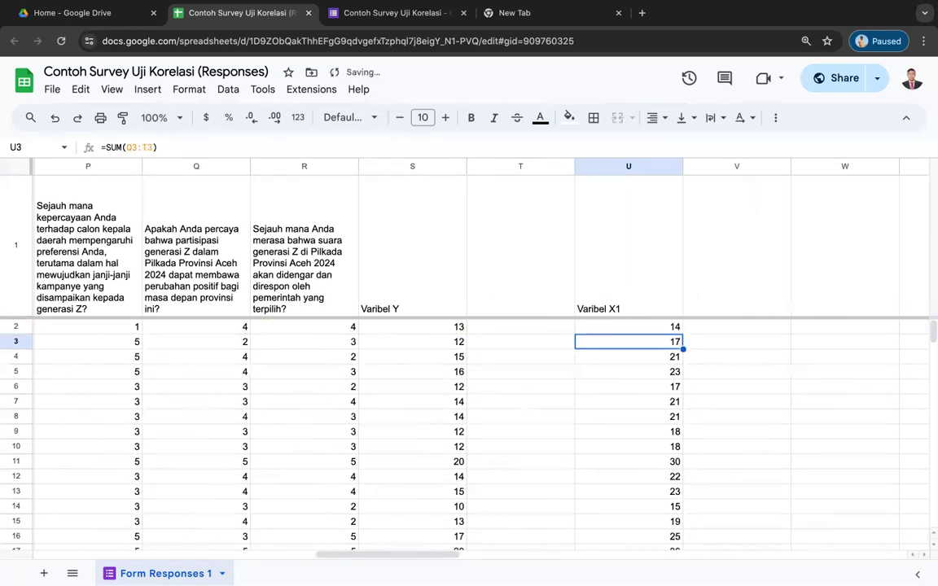
# Fill the formula in cell U2 down through cell U26 for the remaining Varibel X1 totals.
pyautogui.click(643, 328)
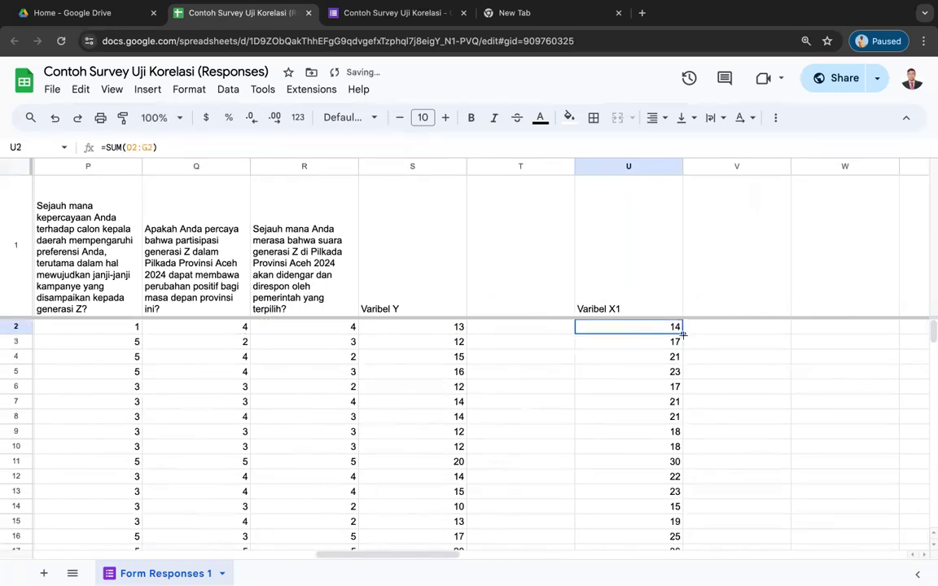
pyautogui.moveTo(684, 334); pyautogui.dragTo(675, 481)
pyautogui.scroll(-5, 703, 409)
pyautogui.scroll(2, 703, 409)
pyautogui.hscroll(1, 703, 408)
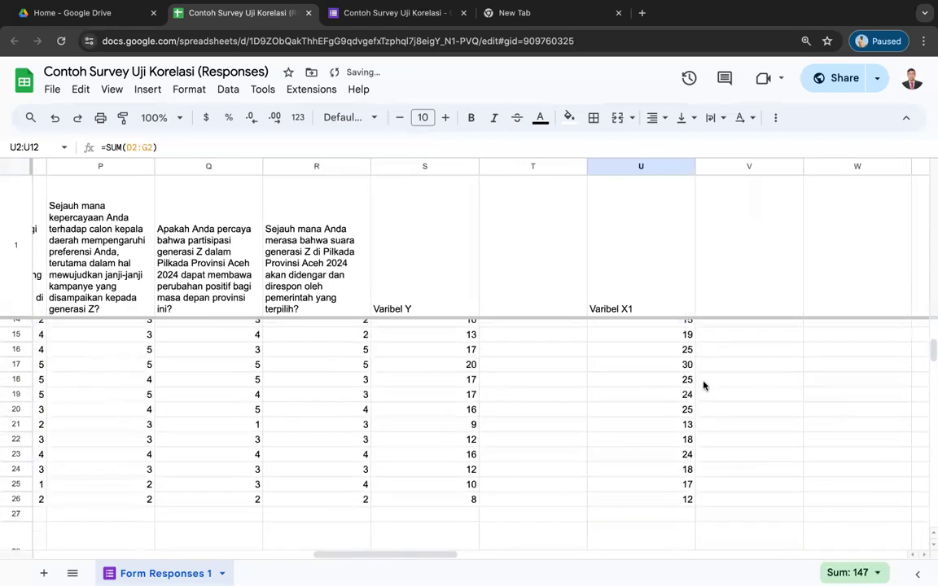
pyautogui.moveTo(682, 323); pyautogui.dragTo(681, 527)
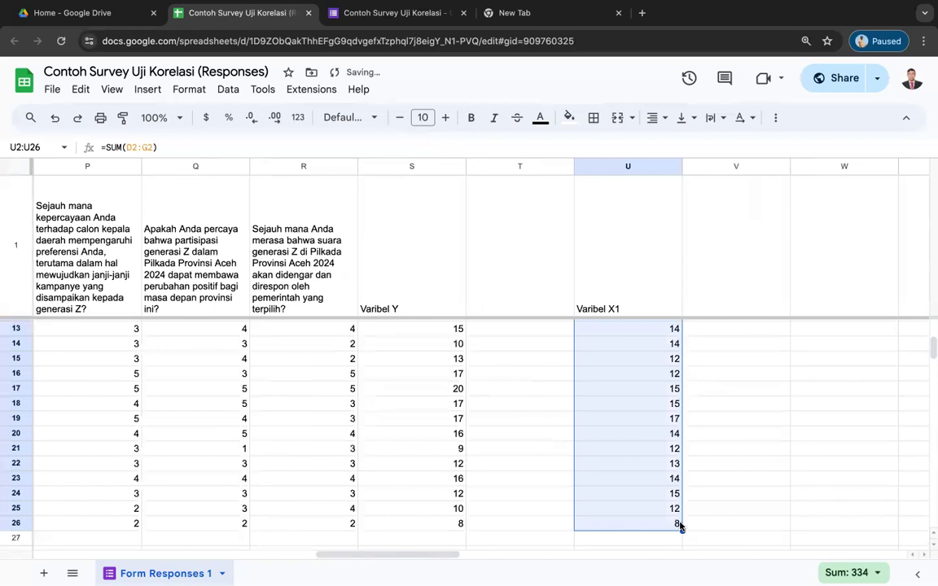
pyautogui.click(725, 513)
pyautogui.scroll(3, 725, 517)
pyautogui.scroll(5, 726, 517)
pyautogui.hscroll(1, 726, 517)
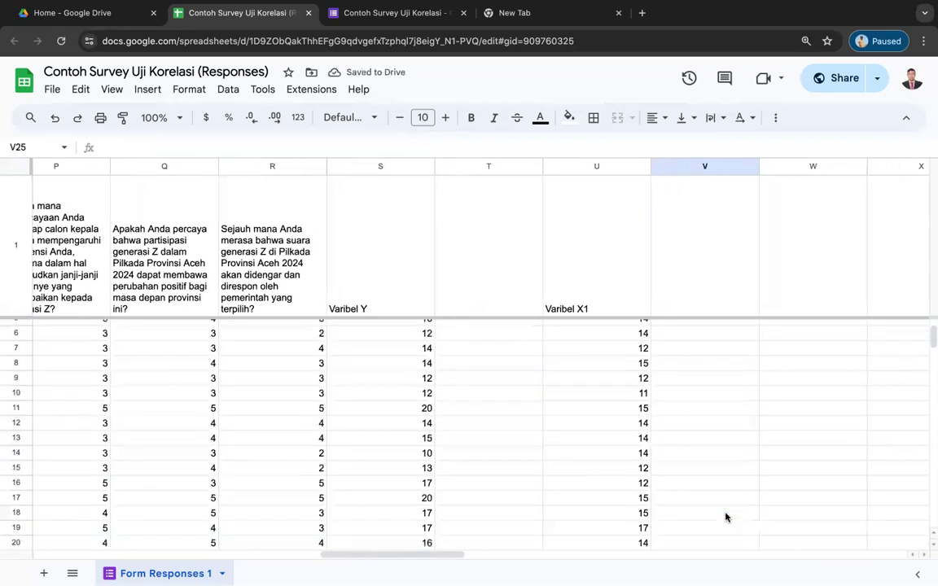
# Head column V with Varibel Y and copy the whole Varibel Y column S into it.
pyautogui.click(683, 276)
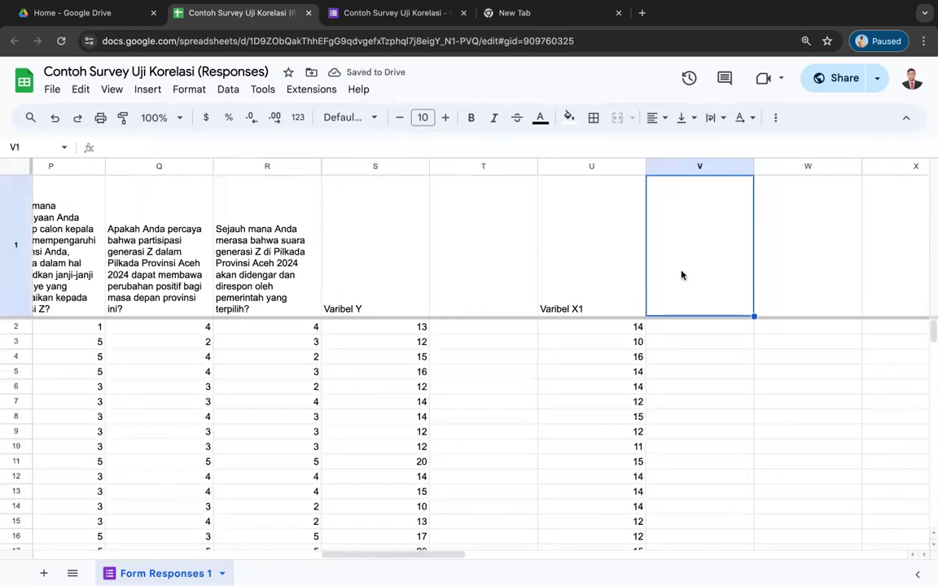
pyautogui.click(580, 293)
pyautogui.click(707, 310)
pyautogui.write('Varibel Y')
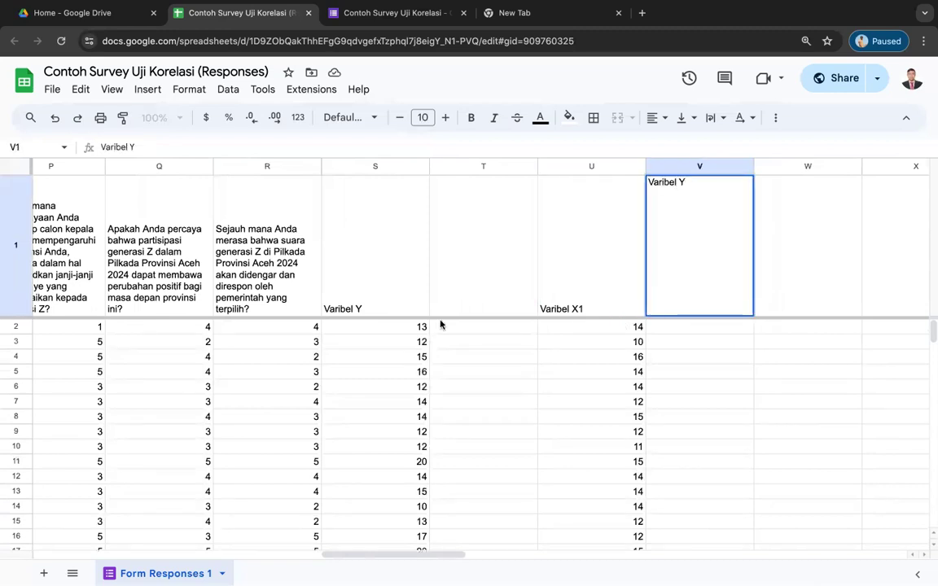
pyautogui.click(348, 165)
pyautogui.hotkey('ctrl', 'c')
pyautogui.click(696, 167)
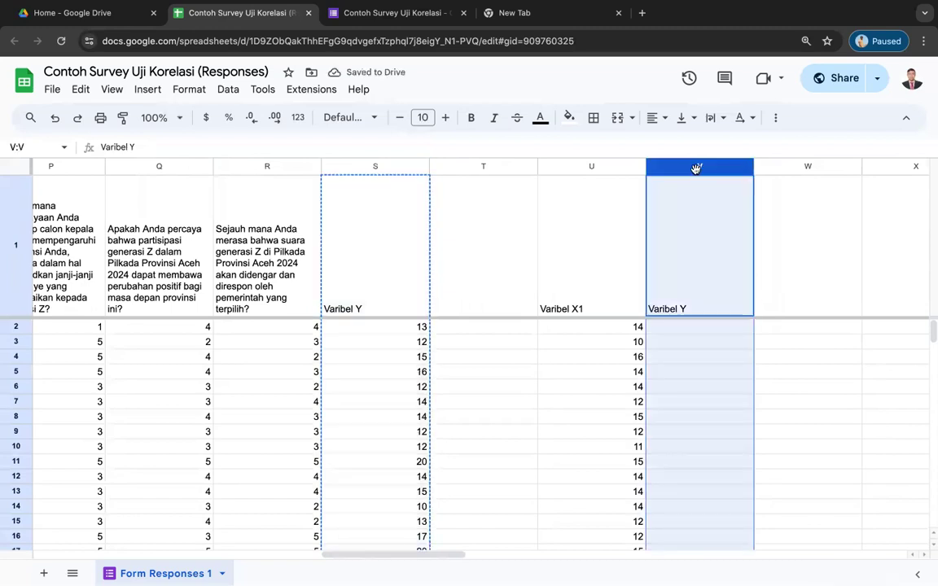
pyautogui.hotkey('ctrl', 'v')
pyautogui.click(723, 330)
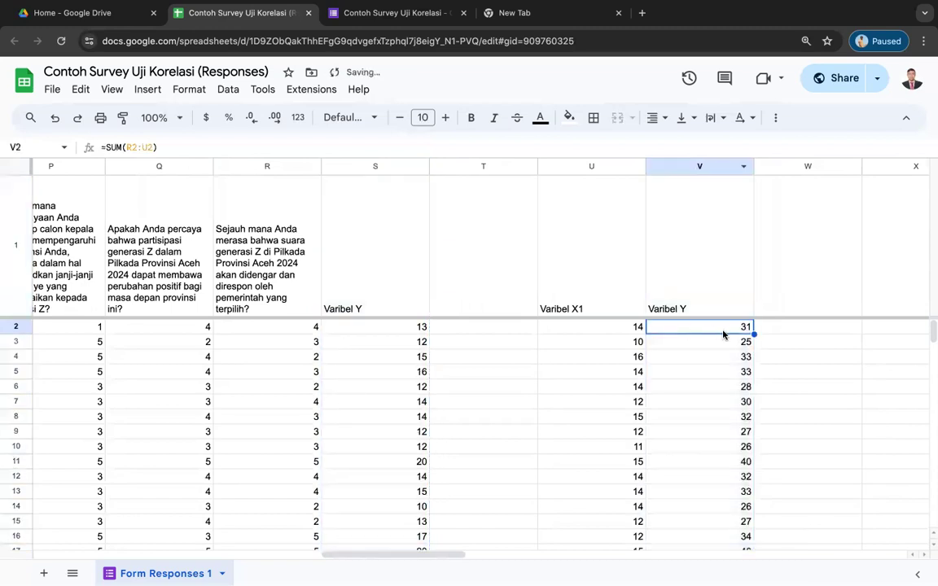
# Replace the formula in cell V2 with the exact formula text copied from cell S2, =SUM(O2:R2).
pyautogui.doubleClick(382, 327)
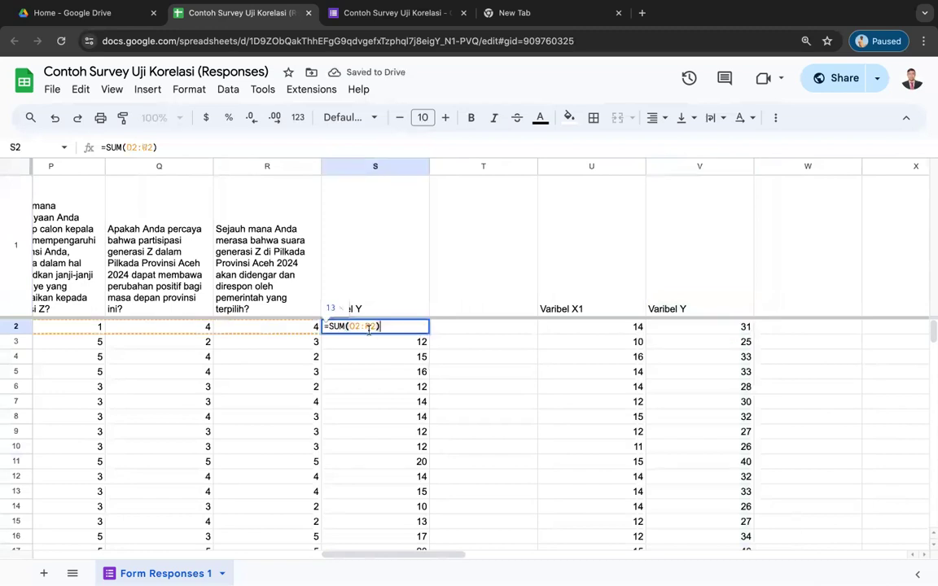
pyautogui.hotkey('ctrl', 'a')
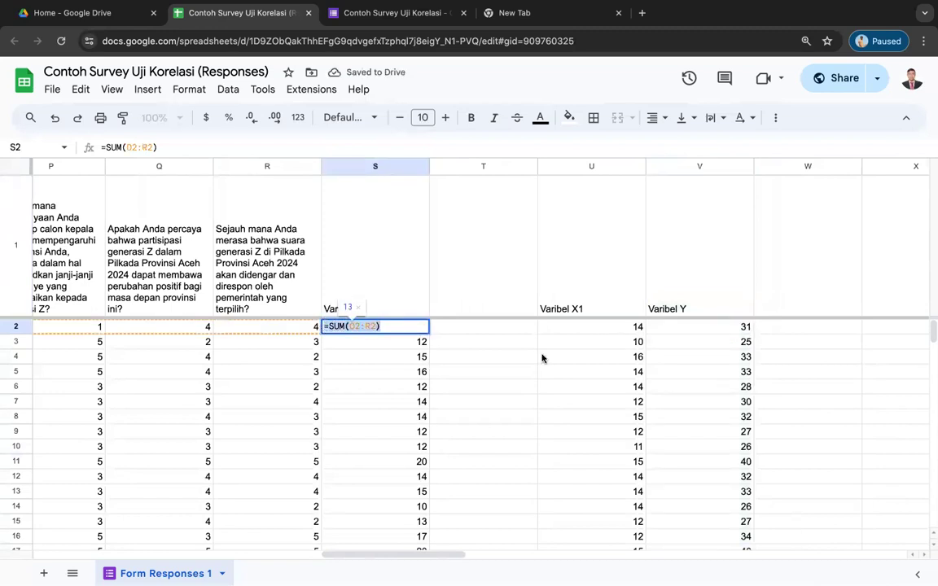
pyautogui.press('Escape')
pyautogui.click(740, 329)
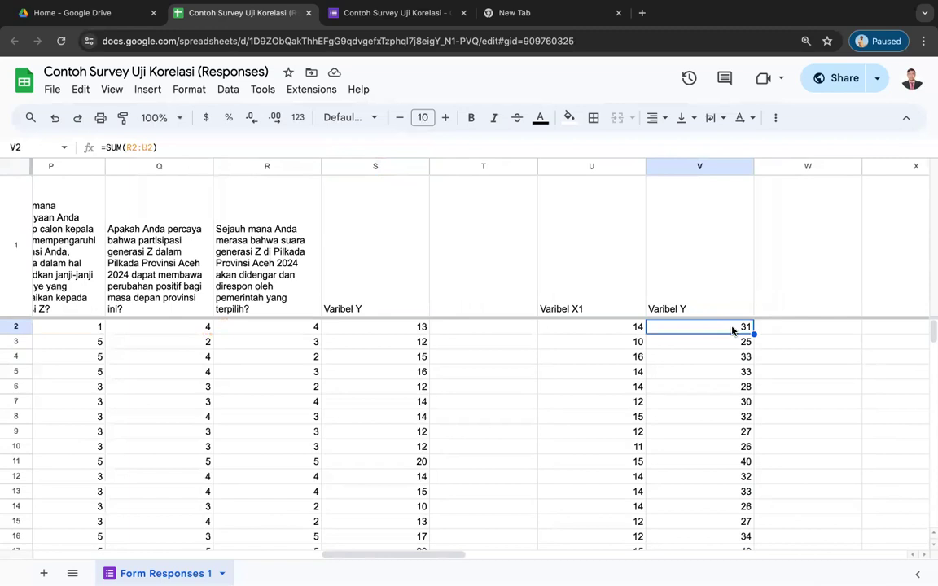
pyautogui.doubleClick(679, 326)
pyautogui.moveTo(707, 327); pyautogui.dragTo(626, 330)
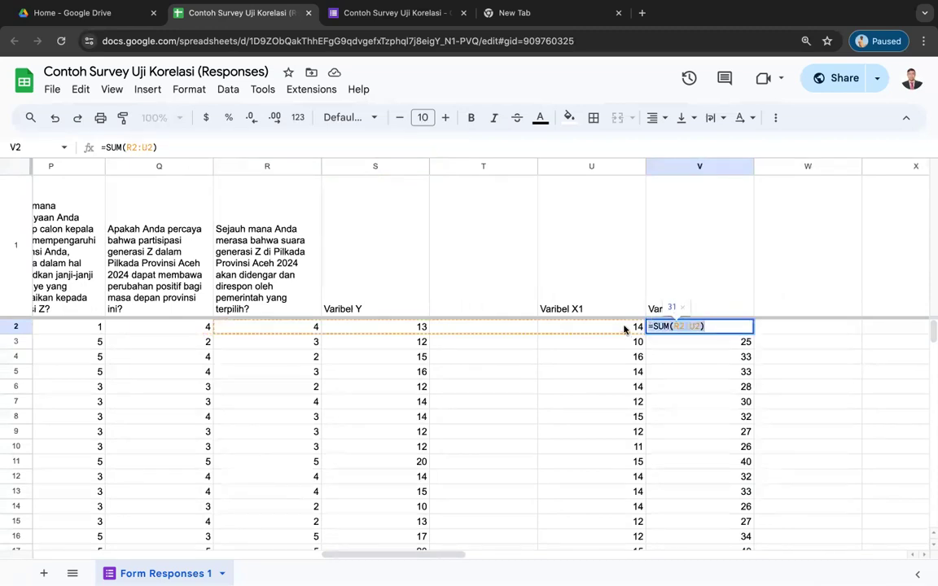
pyautogui.hotkey('ctrl', 'v')
pyautogui.press('Return')
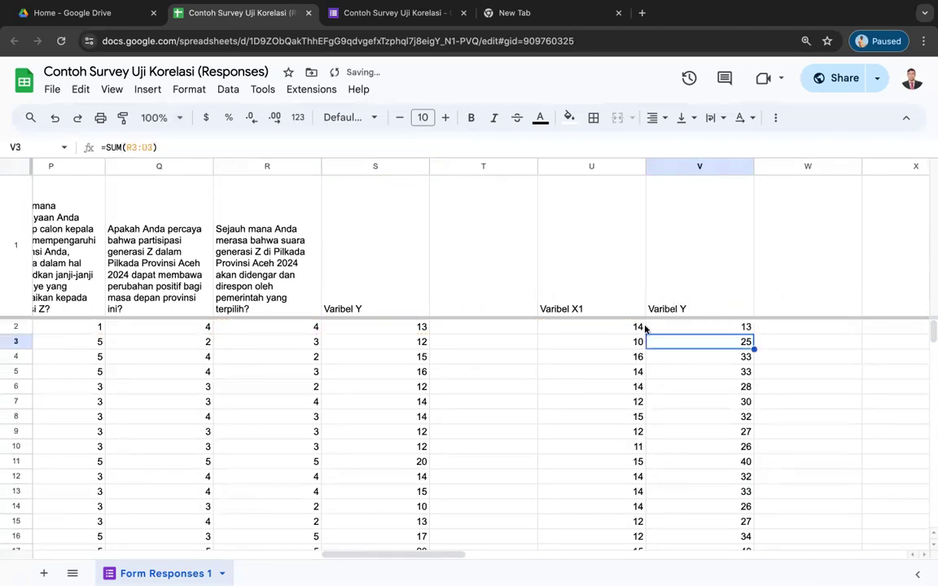
# Fill the formula in cell V2 down through cell V26 for the remaining Varibel Y totals.
pyautogui.click(702, 329)
pyautogui.moveTo(754, 337); pyautogui.dragTo(749, 496)
pyautogui.scroll(-2, 763, 416)
pyautogui.moveTo(755, 398); pyautogui.dragTo(753, 505)
pyautogui.scroll(-3, 759, 418)
pyautogui.moveTo(759, 425); pyautogui.dragTo(756, 498)
pyautogui.click(795, 480)
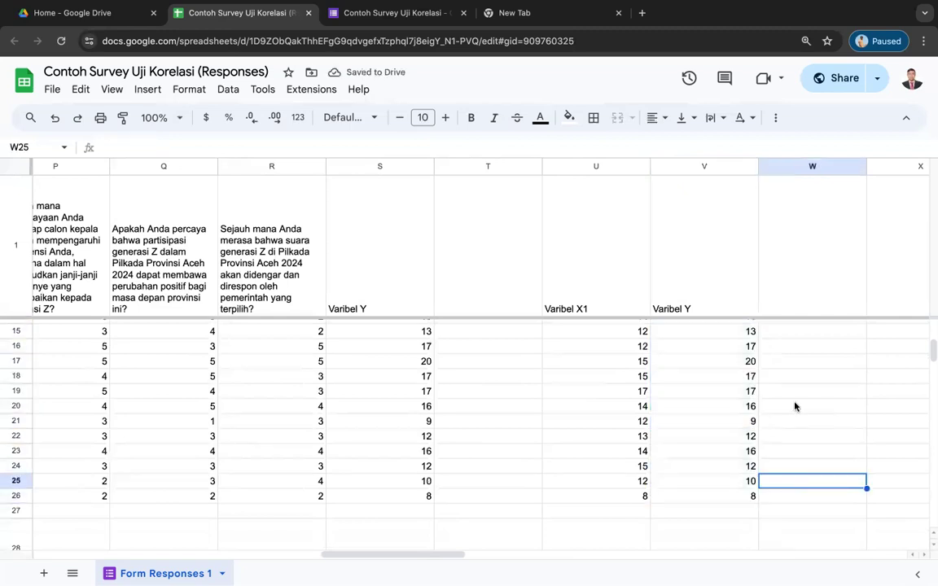
# Enter the column headers X^2, Y^2 and XY in cells W1, X1 and Y1.
pyautogui.scroll(5, 799, 381)
pyautogui.hscroll(3, 800, 382)
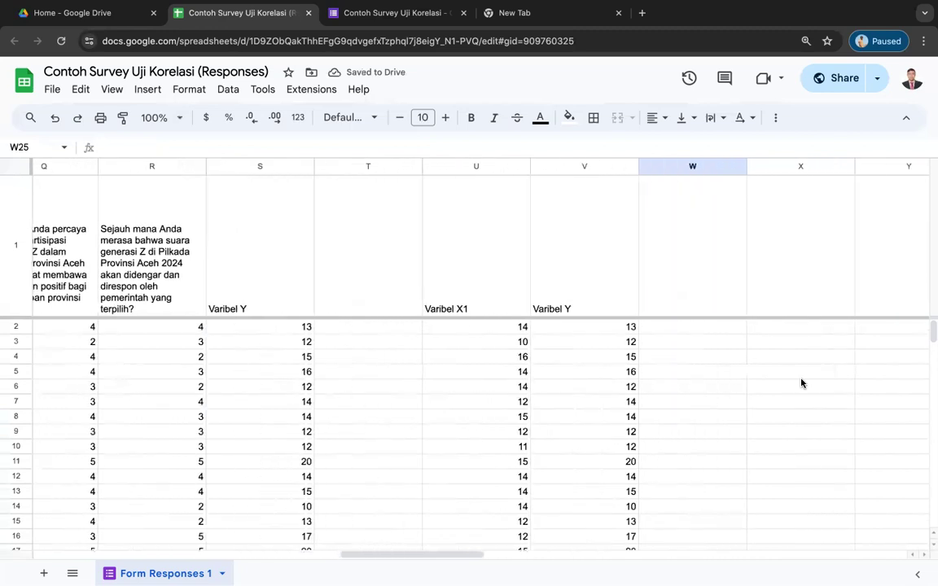
pyautogui.click(676, 303)
pyautogui.write('X')
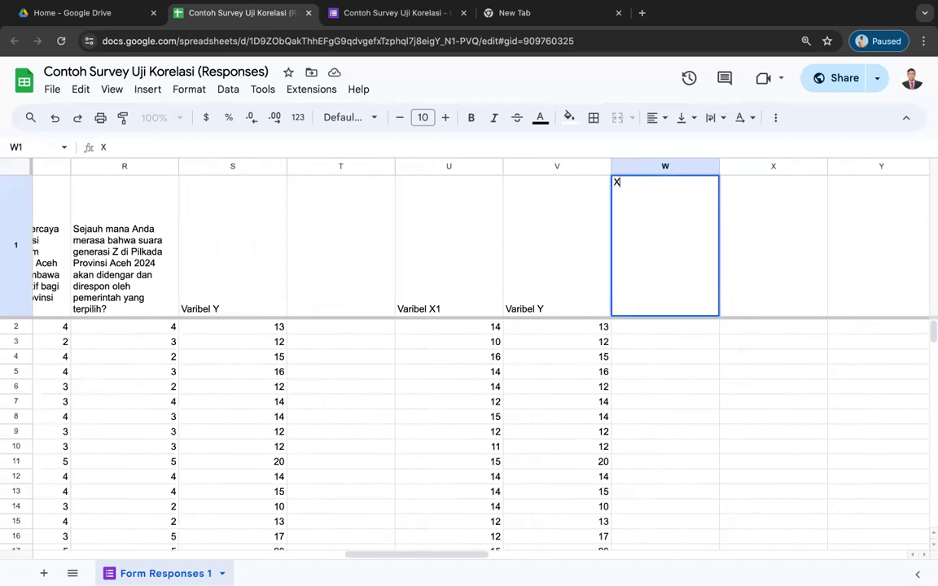
pyautogui.write('^2')
pyautogui.press('Tab')
pyautogui.write('Y^2')
pyautogui.press('Tab')
pyautogui.write('XY')
# Square the Varibel X1 total in cell W2 with =U2^2 and accept the suggested autofill for the X^2 column.
pyautogui.press('Down')
pyautogui.press('Left')
pyautogui.press('Left')
pyautogui.press('Left')
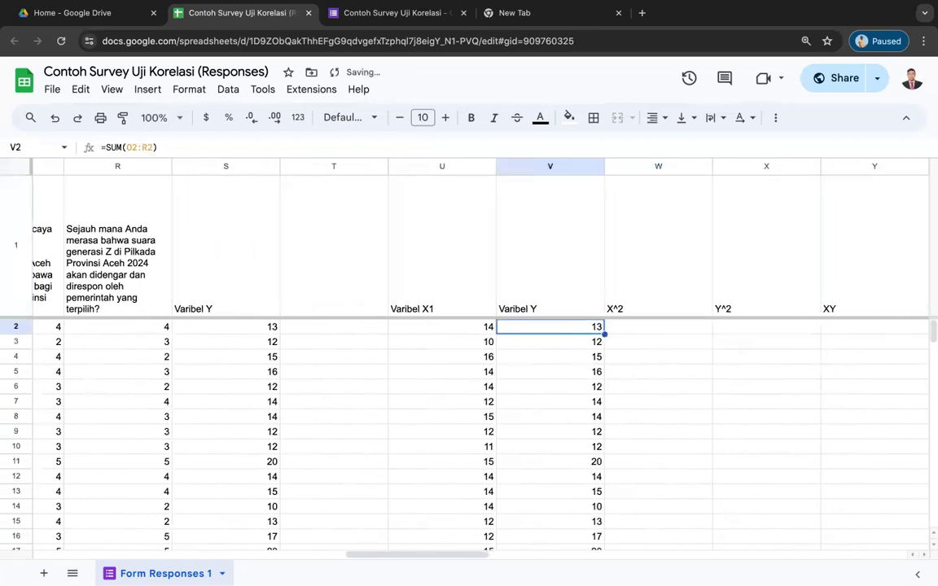
pyautogui.press('Right')
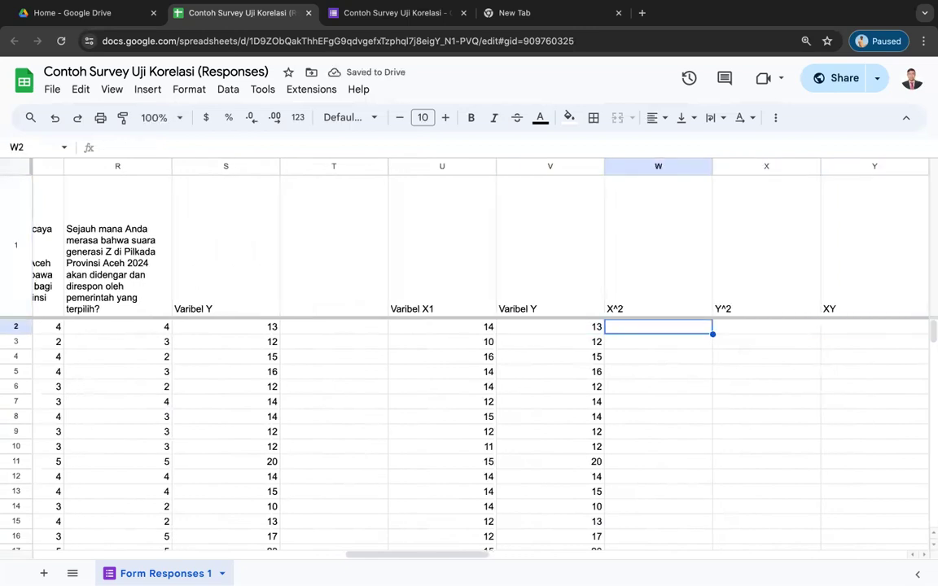
pyautogui.write('=')
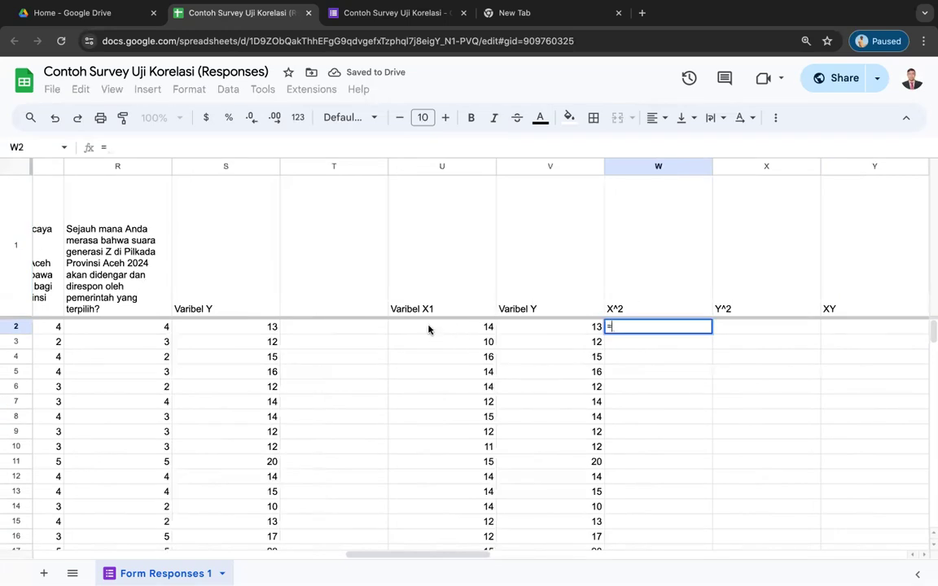
pyautogui.click(429, 329)
pyautogui.write('^2')
pyautogui.press('Return')
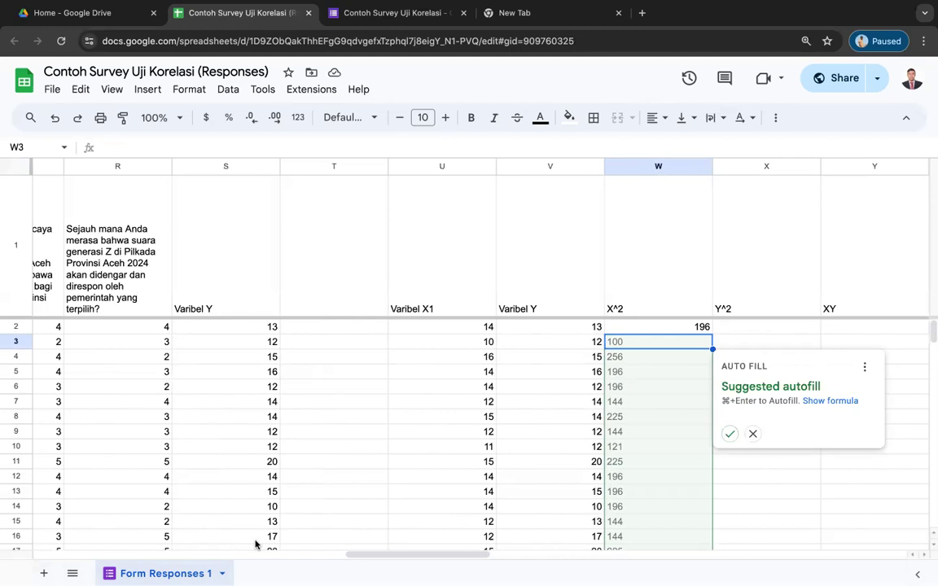
pyautogui.click(729, 434)
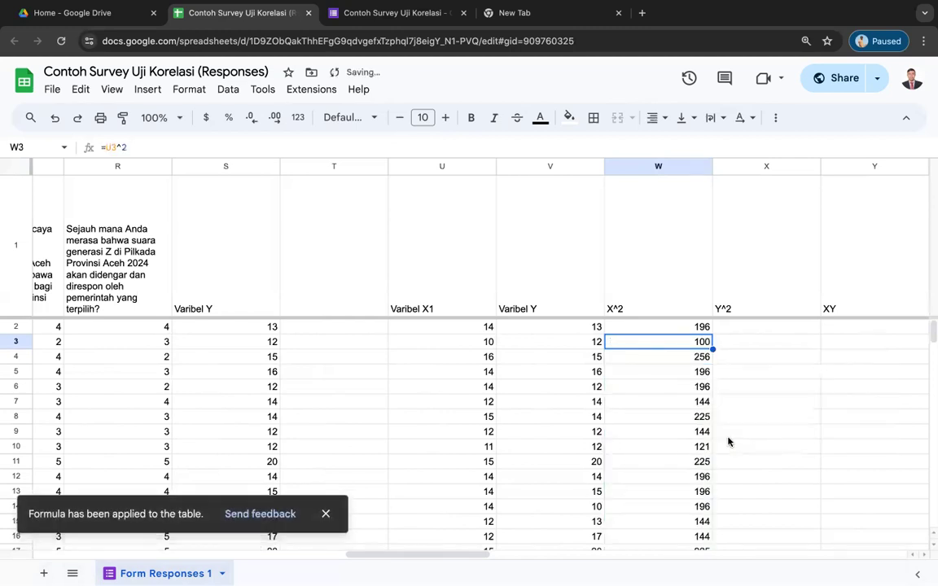
# Square the Varibel Y total in cell X2 with =V2^2 and accept the suggested autofill for the Y^2 column.
pyautogui.click(740, 342)
pyautogui.press('Up')
pyautogui.write('=')
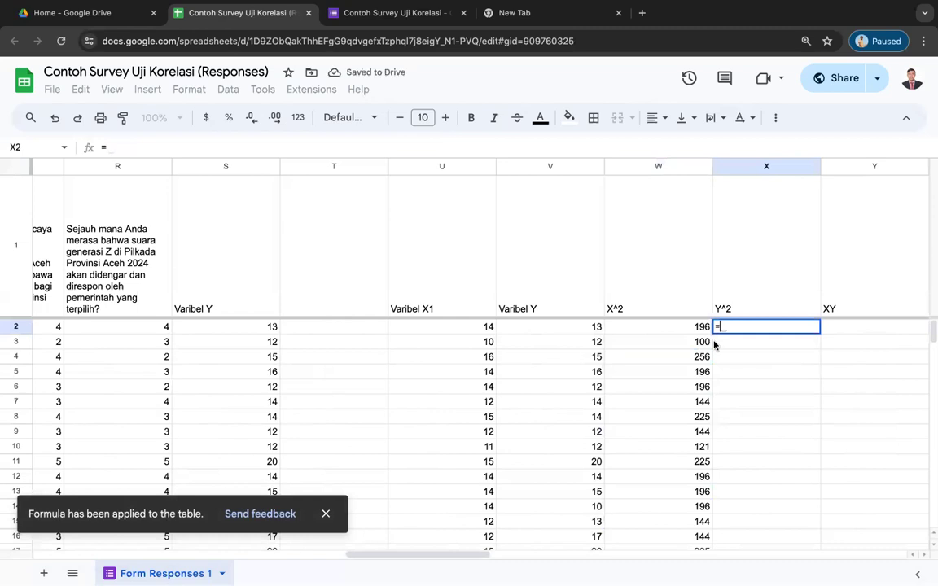
pyautogui.click(555, 328)
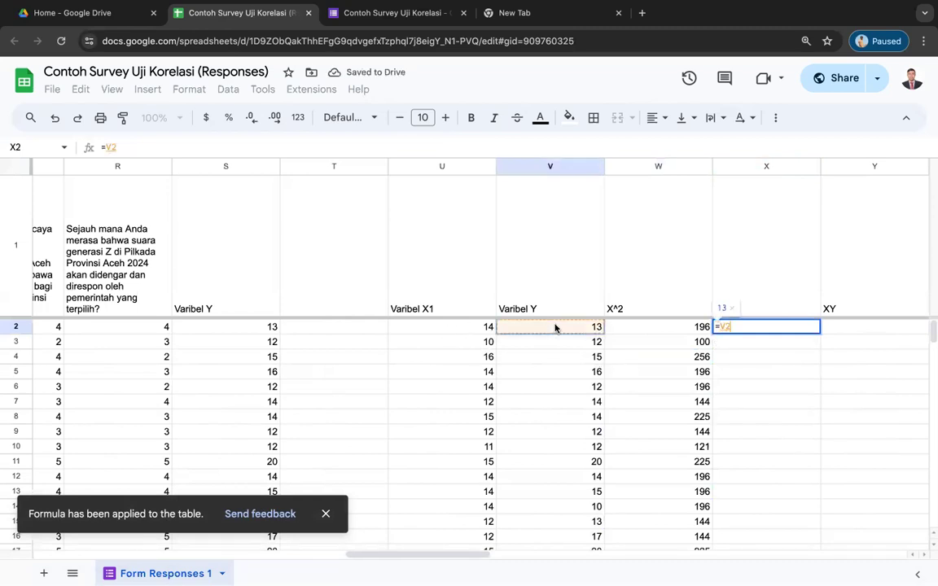
pyautogui.write('^2')
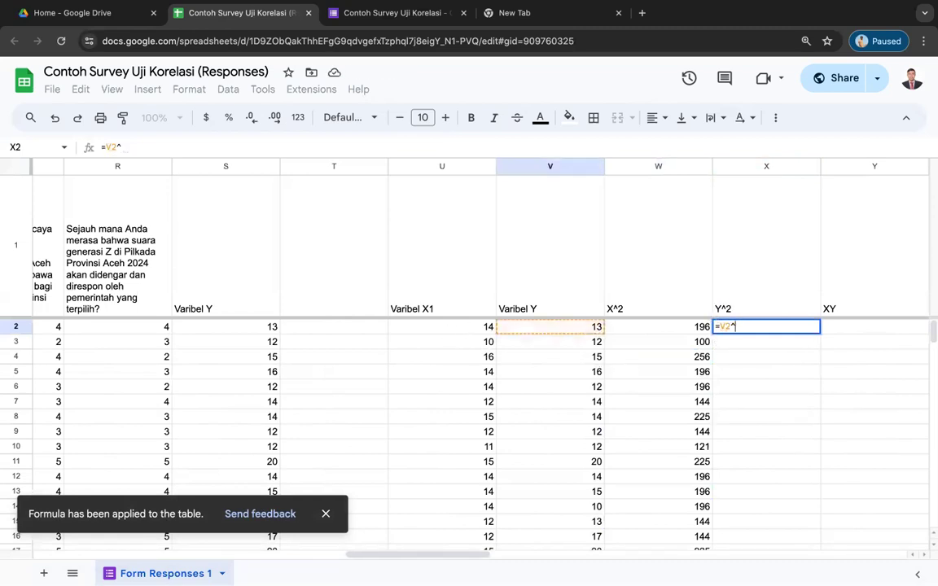
pyautogui.press('Return')
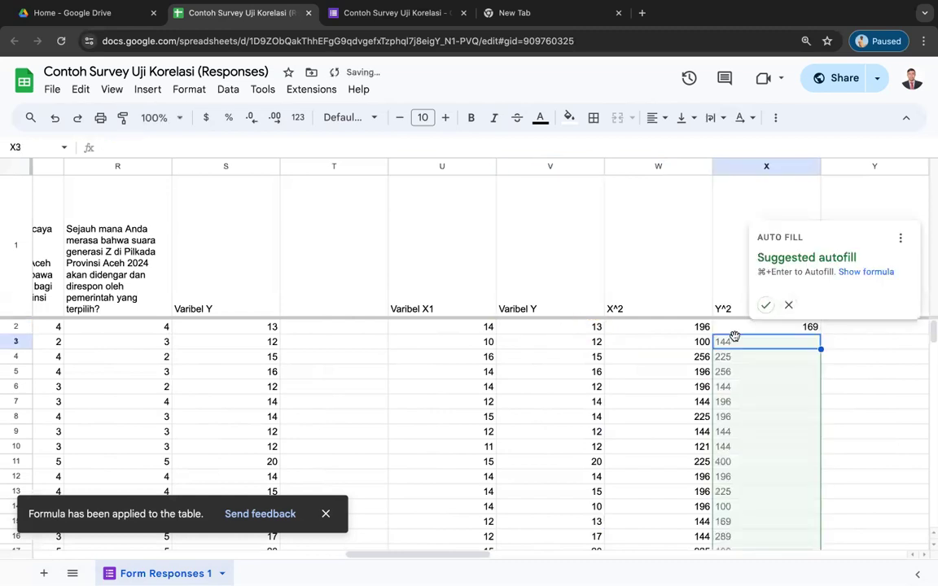
pyautogui.click(767, 304)
# Multiply the two totals in cell Y2 with =U2*V2 and accept the suggested autofill for the XY column.
pyautogui.click(836, 329)
pyautogui.hscroll(3, 836, 331)
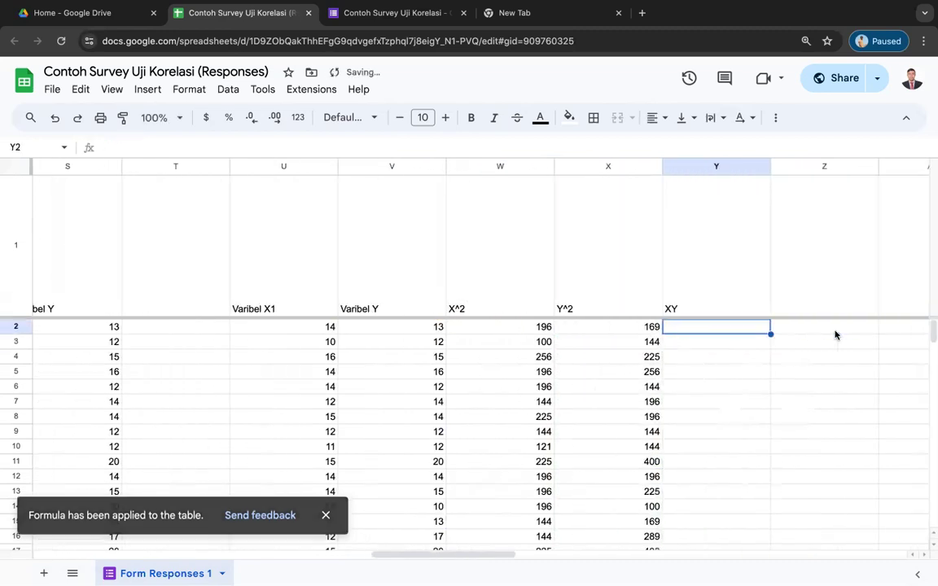
pyautogui.write('=')
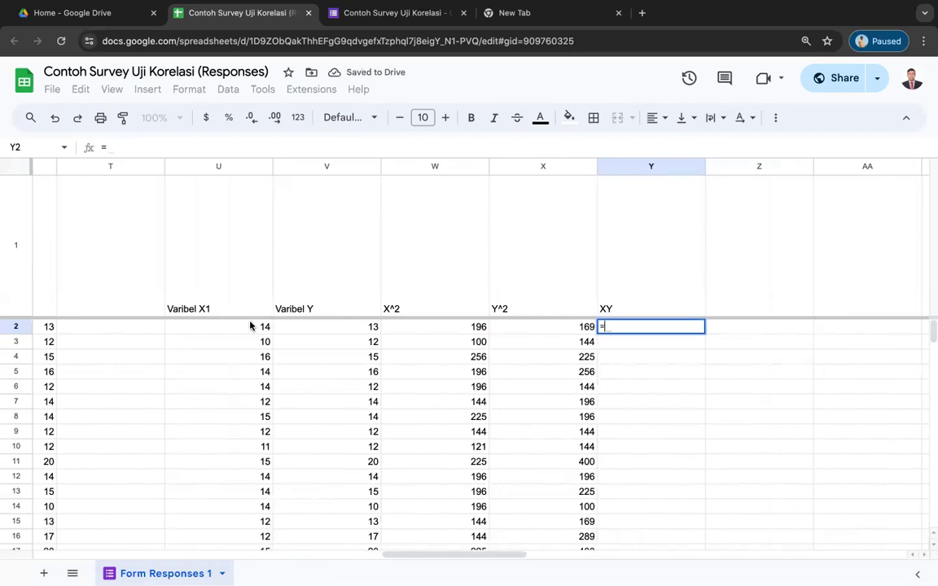
pyautogui.click(214, 329)
pyautogui.write('*')
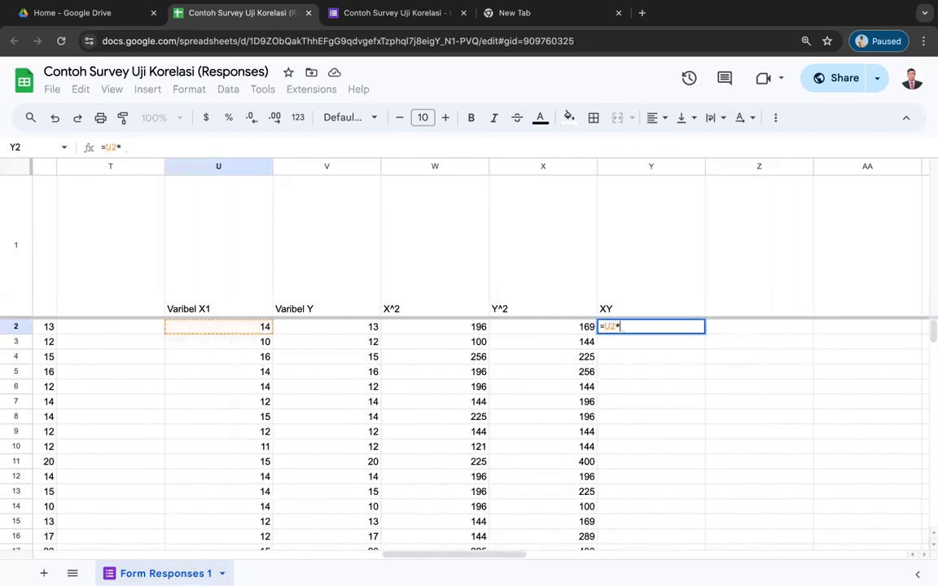
pyautogui.click(325, 329)
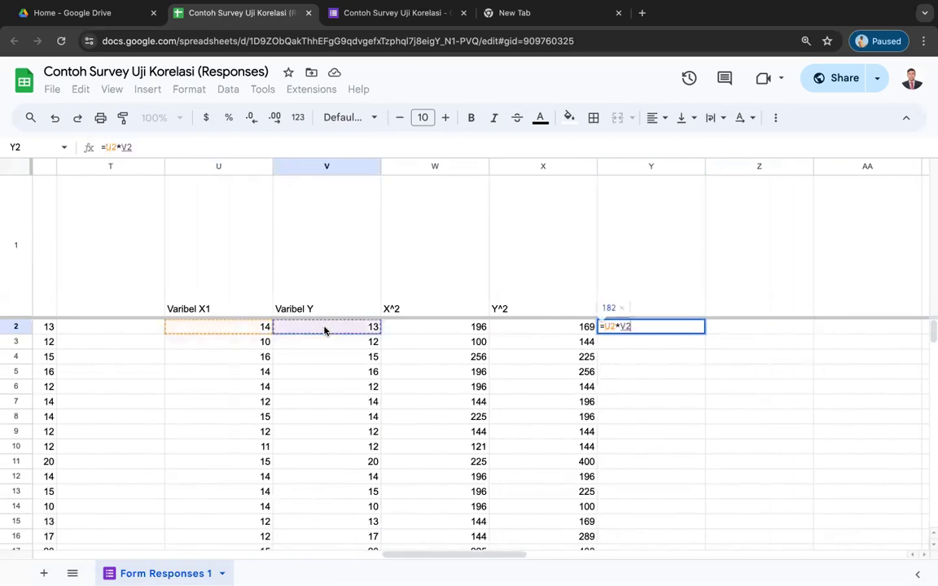
pyautogui.press('Return')
pyautogui.click(722, 437)
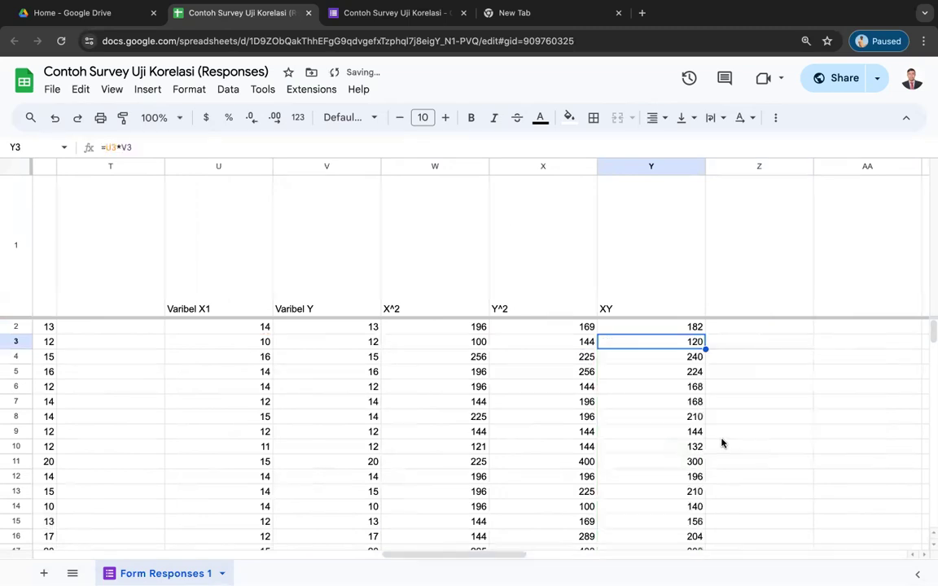
# Sum the Varibel X1 column in cell U27 with =SUM(U2:U26).
pyautogui.scroll(-5, 725, 431)
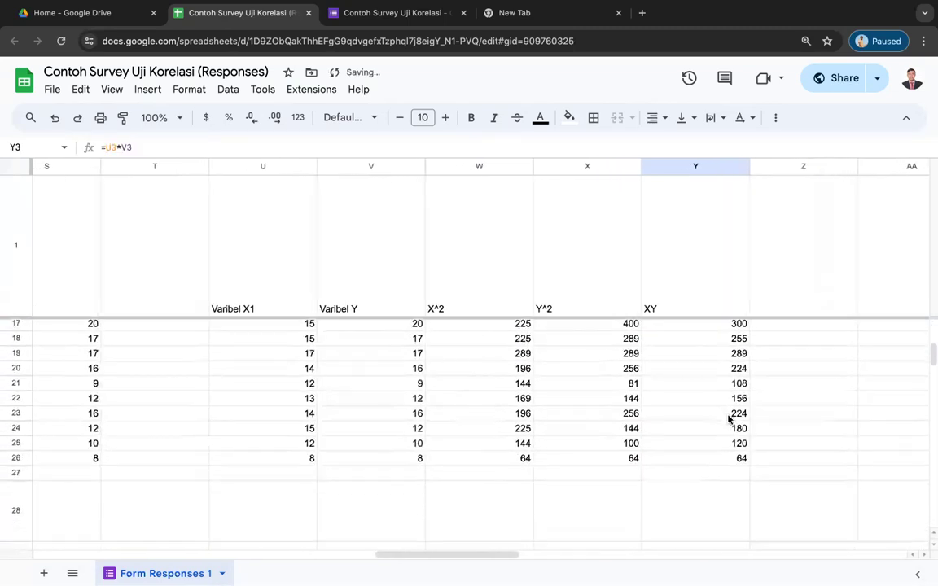
pyautogui.click(250, 477)
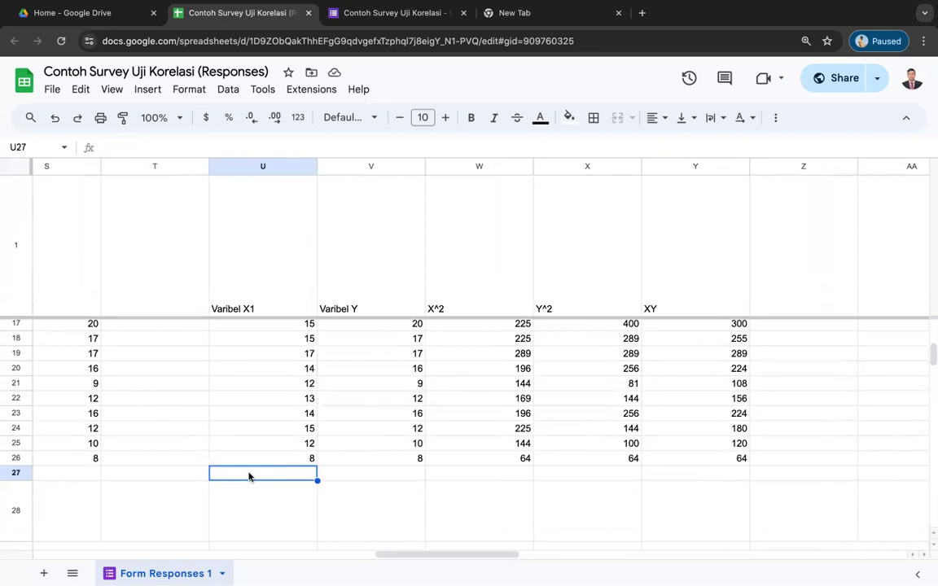
pyautogui.write('=SUM')
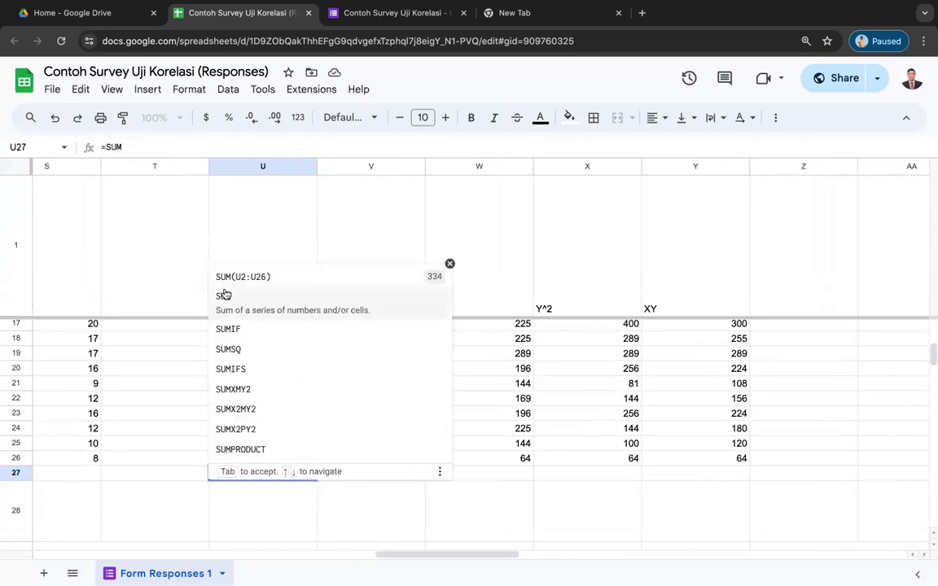
pyautogui.click(224, 296)
pyautogui.scroll(5, 268, 383)
pyautogui.moveTo(264, 327); pyautogui.dragTo(273, 417)
pyautogui.press('Return')
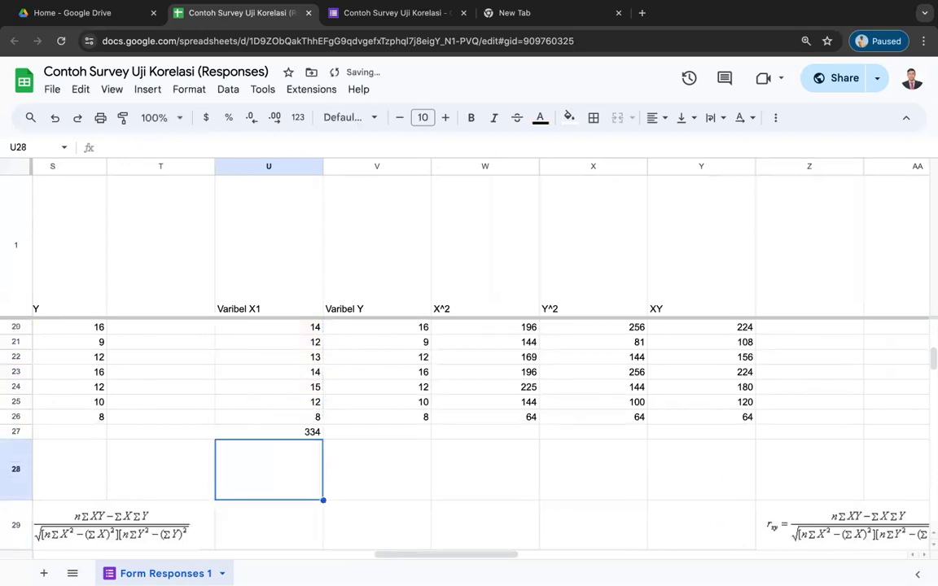
# Fill the sum formula in cell U27 across to cell Y27 and make the totals row U27:Y27 bold.
pyautogui.click(268, 433)
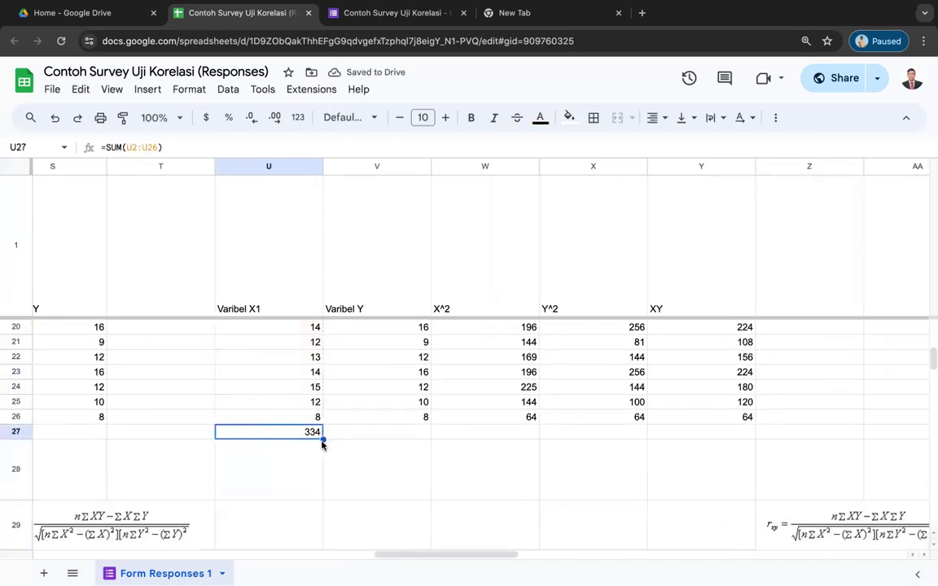
pyautogui.moveTo(322, 441); pyautogui.dragTo(702, 432)
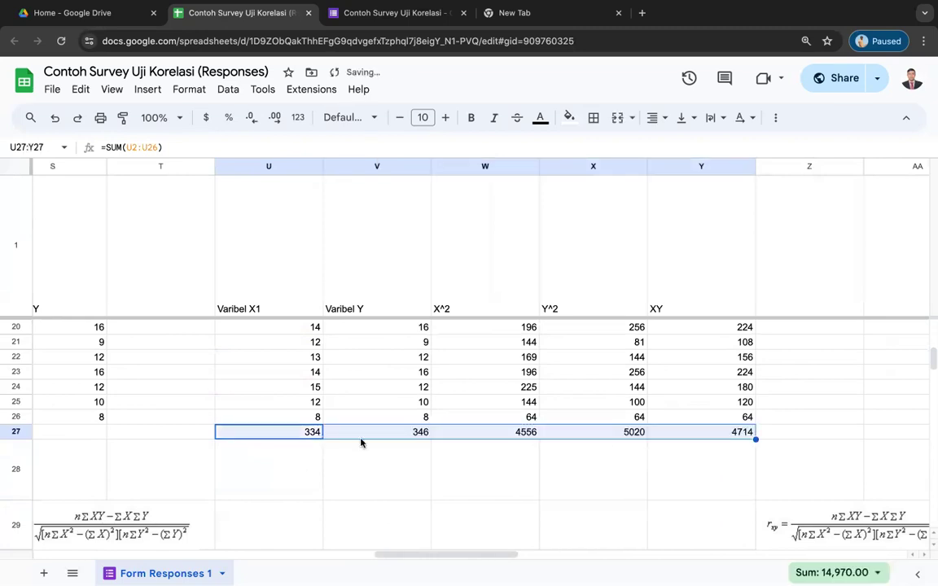
pyautogui.hotkey('ctrl', 'b')
pyautogui.click(461, 453)
# Label cell U28 as N and enter the sample size 25 in cell V28.
pyautogui.scroll(-3, 461, 452)
pyautogui.hscroll(-3, 461, 453)
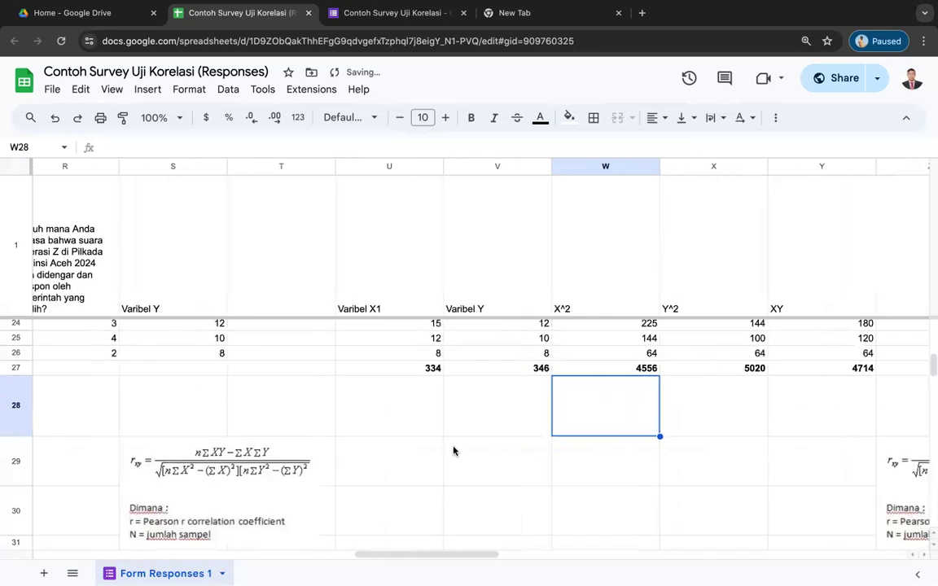
pyautogui.click(405, 424)
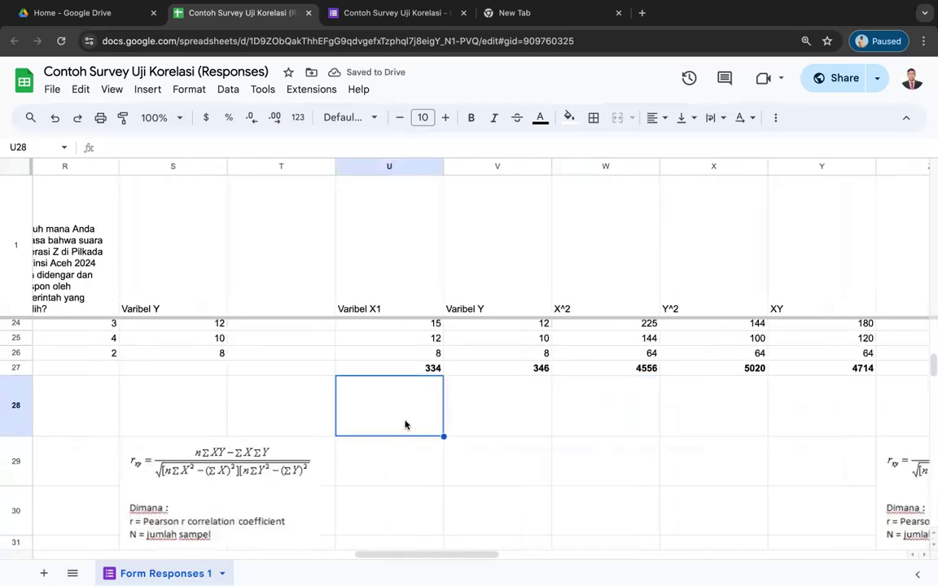
pyautogui.click(379, 473)
pyautogui.press('Down')
pyautogui.press('Down')
pyautogui.press('Down')
pyautogui.press('Up')
pyautogui.press('Up')
pyautogui.press('Up')
pyautogui.press('Up')
pyautogui.press('Up')
pyautogui.press('Down')
pyautogui.write('N')
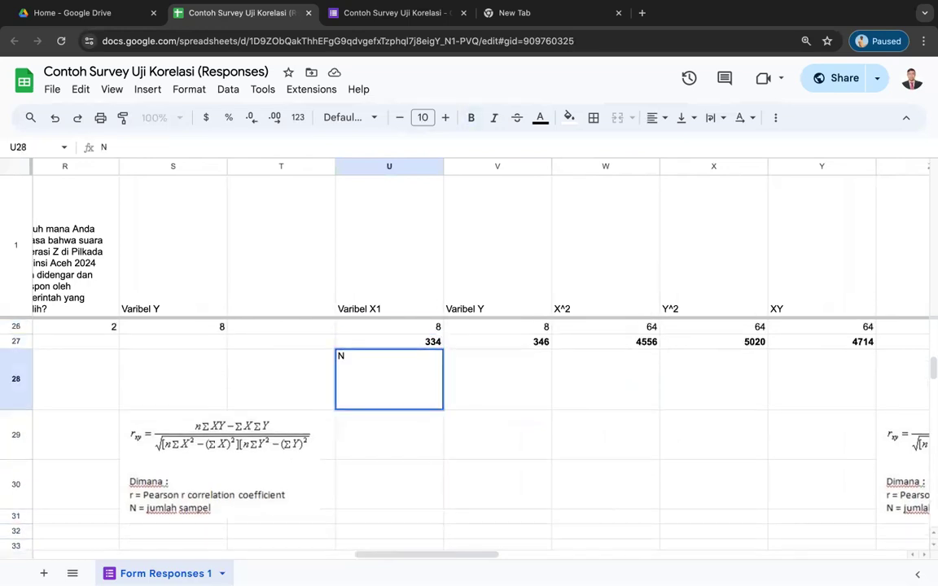
pyautogui.press('Tab')
pyautogui.write('25')
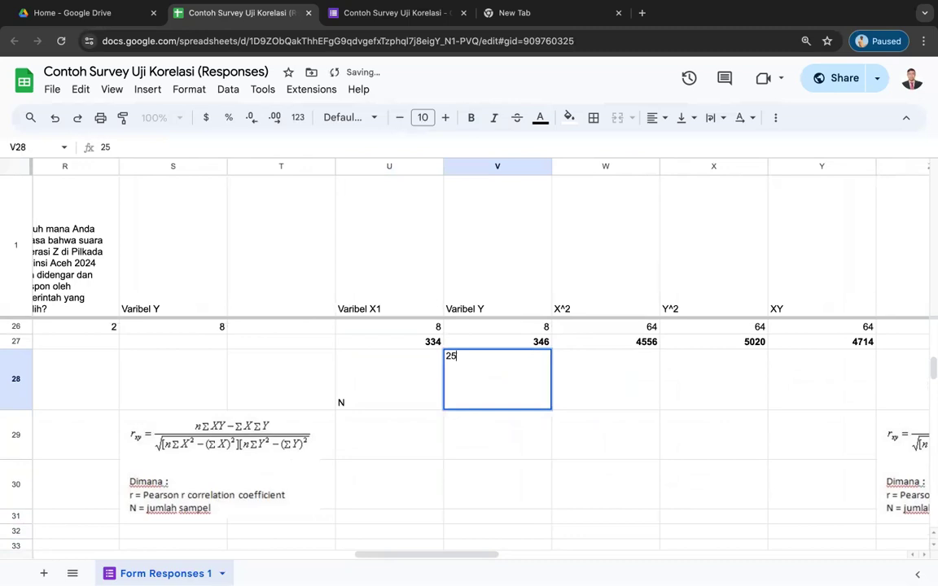
pyautogui.press('Return')
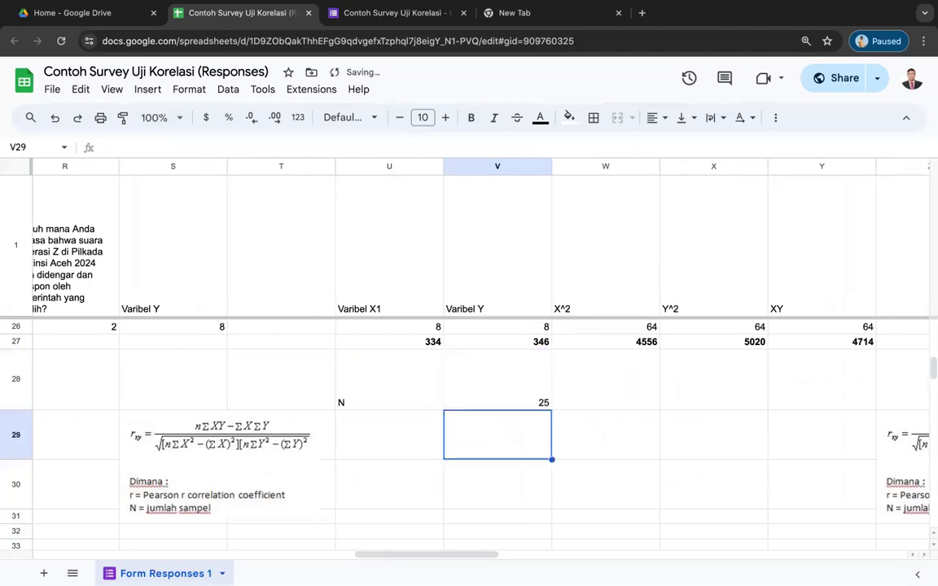
# Check the response count of the survey in Google Forms and return to the response sheet.
pyautogui.click(374, 16)
pyautogui.click(461, 119)
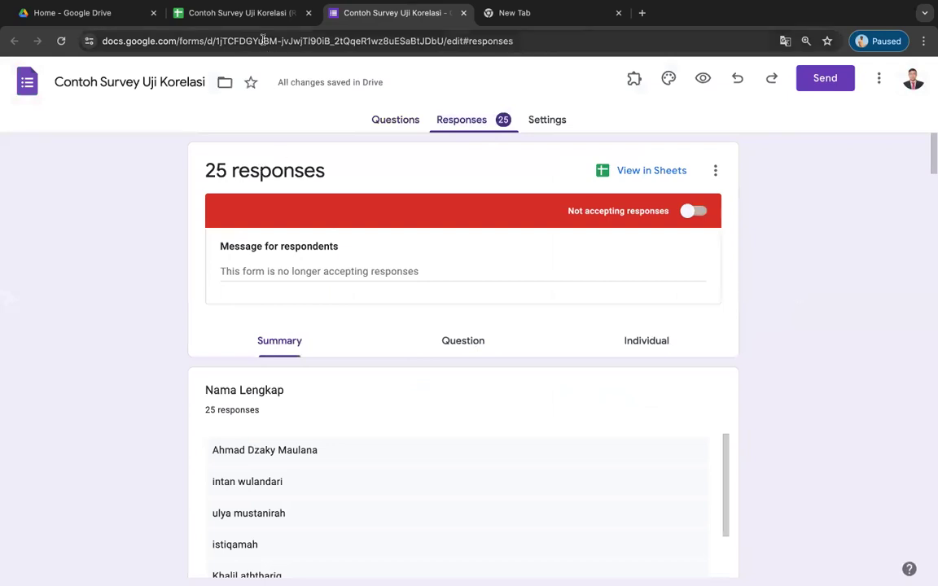
pyautogui.click(244, 12)
# Label cell U29 as N.EXY and multiply N by the XY sum in cell V29 with =V28*Y27.
pyautogui.click(366, 442)
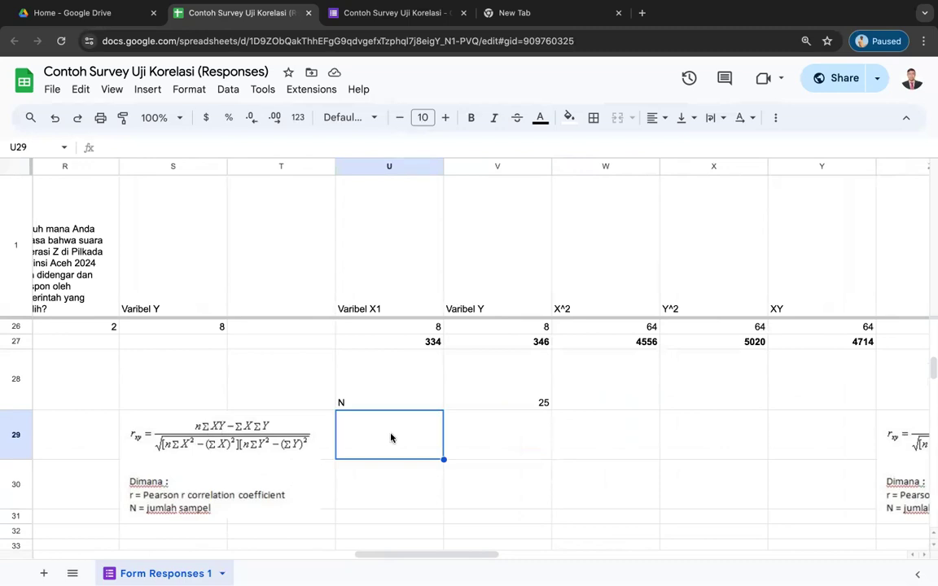
pyautogui.write('N.X')
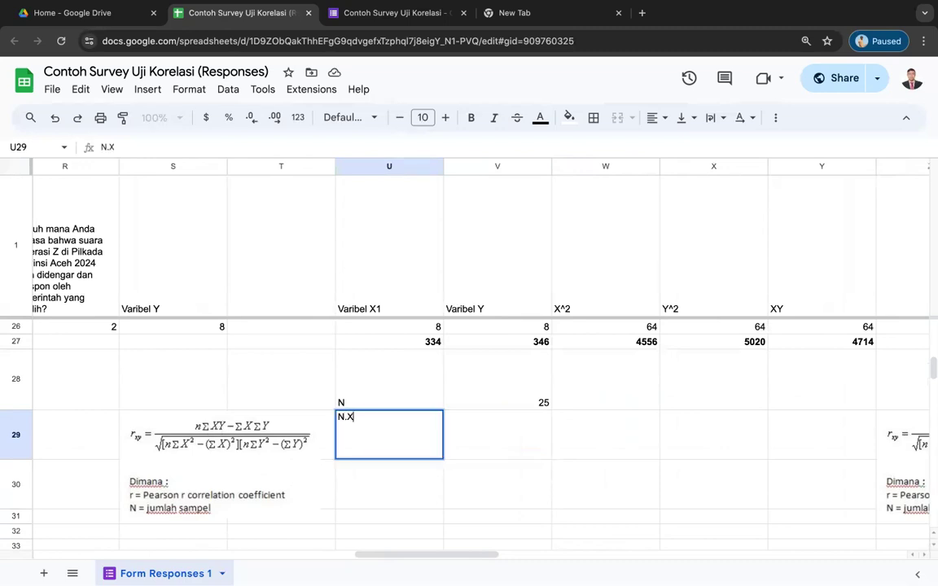
pyautogui.press('BackSpace')
pyautogui.write('EXY')
pyautogui.press('Tab')
pyautogui.write('=')
pyautogui.click(489, 395)
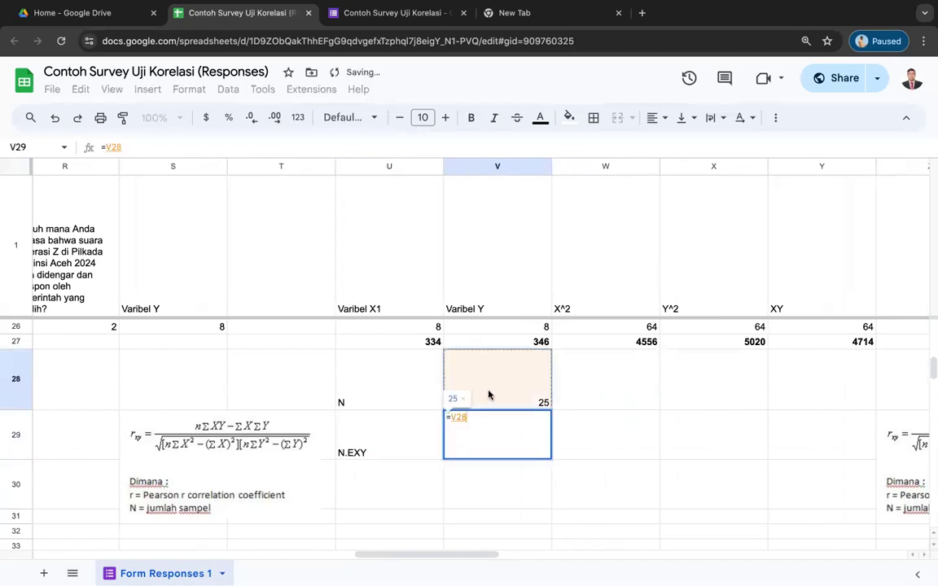
pyautogui.write('*')
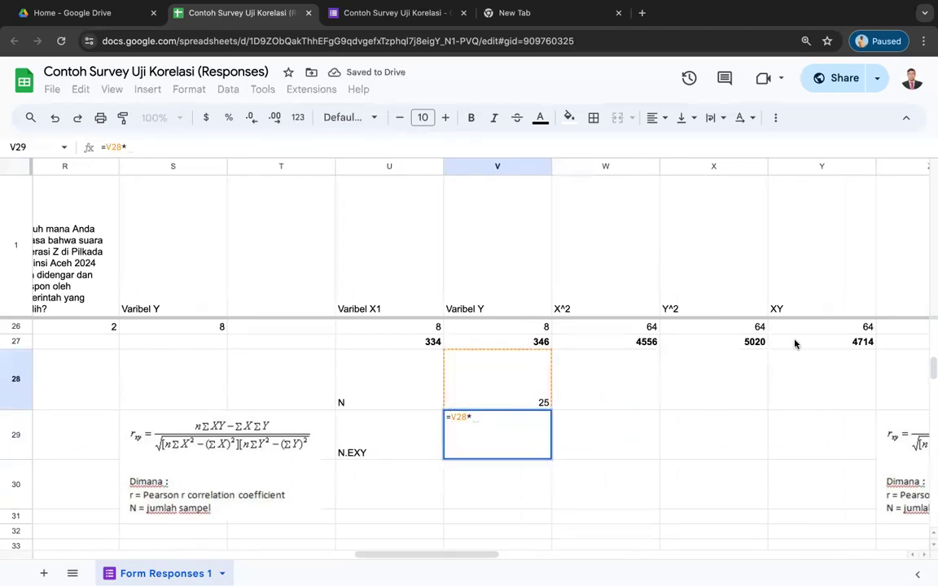
pyautogui.click(833, 352)
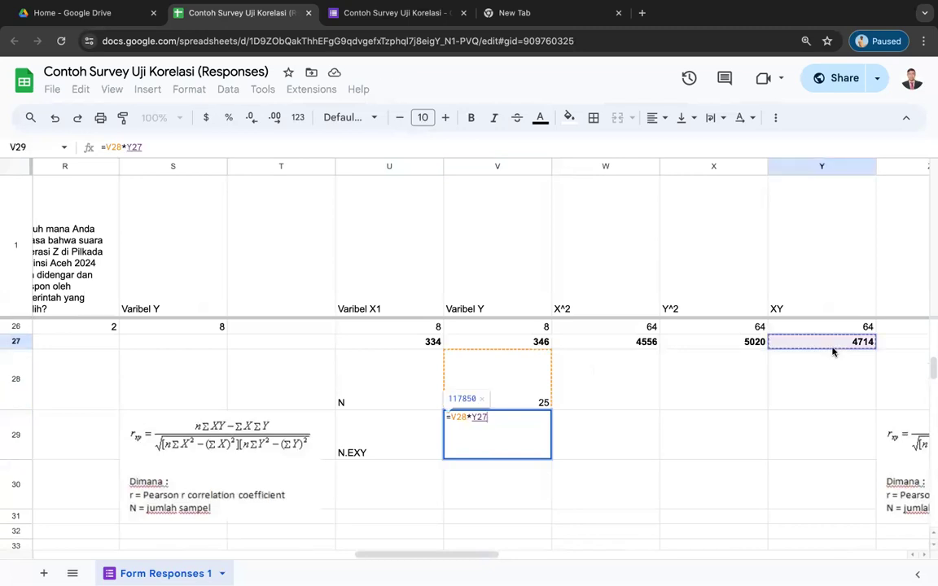
pyautogui.press('Return')
# Label cell U30 as EX.EY and multiply the X1 and Y sums in cell V30 with =U27*V27.
pyautogui.click(346, 447)
pyautogui.press('Down')
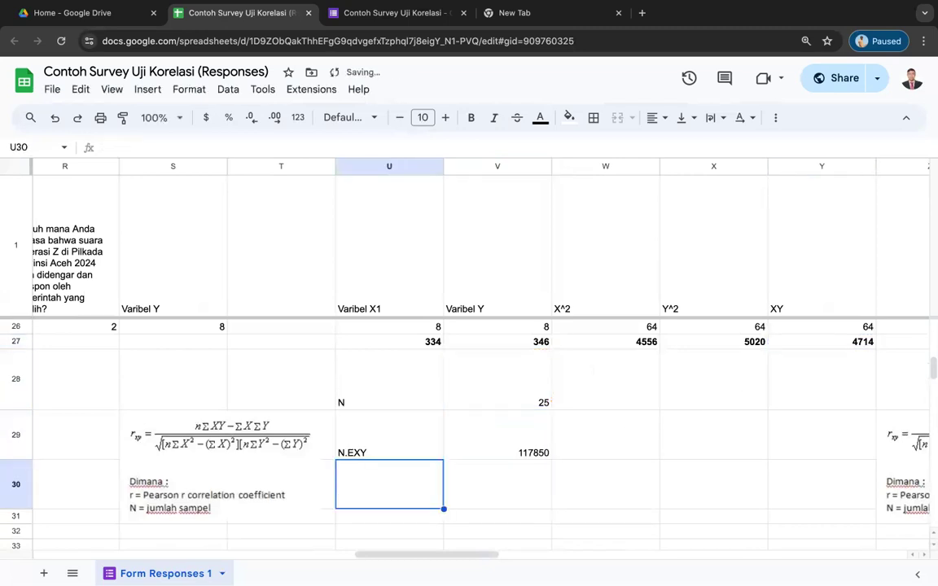
pyautogui.write('EX.EX')
pyautogui.press('BackSpace')
pyautogui.write('Y')
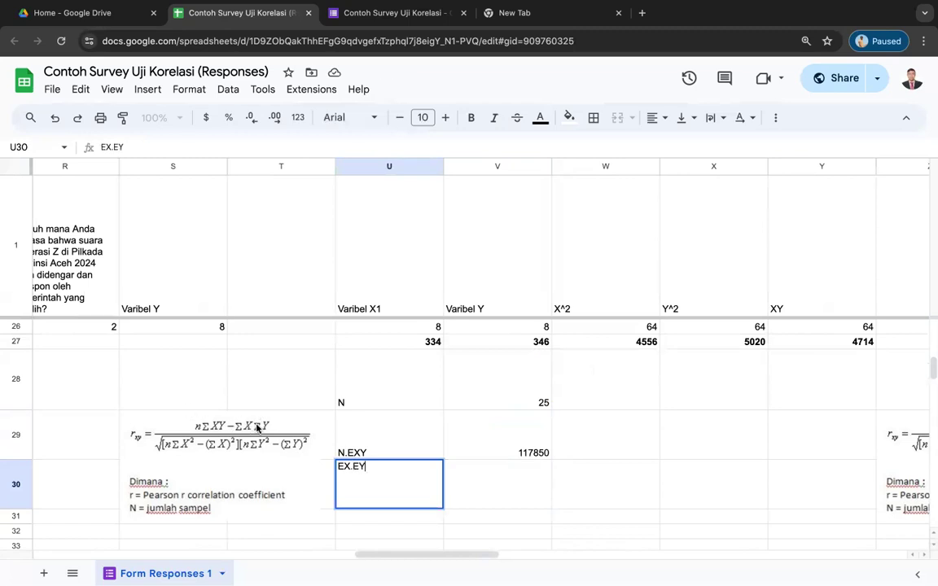
pyautogui.press('Tab')
pyautogui.write('=')
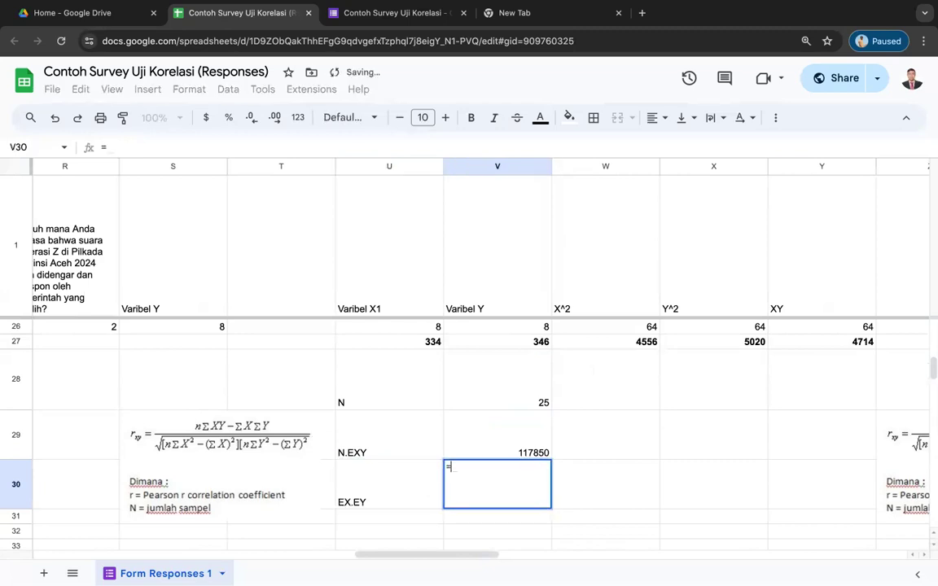
pyautogui.click(386, 343)
pyautogui.write('*')
pyautogui.click(467, 342)
pyautogui.press('Return')
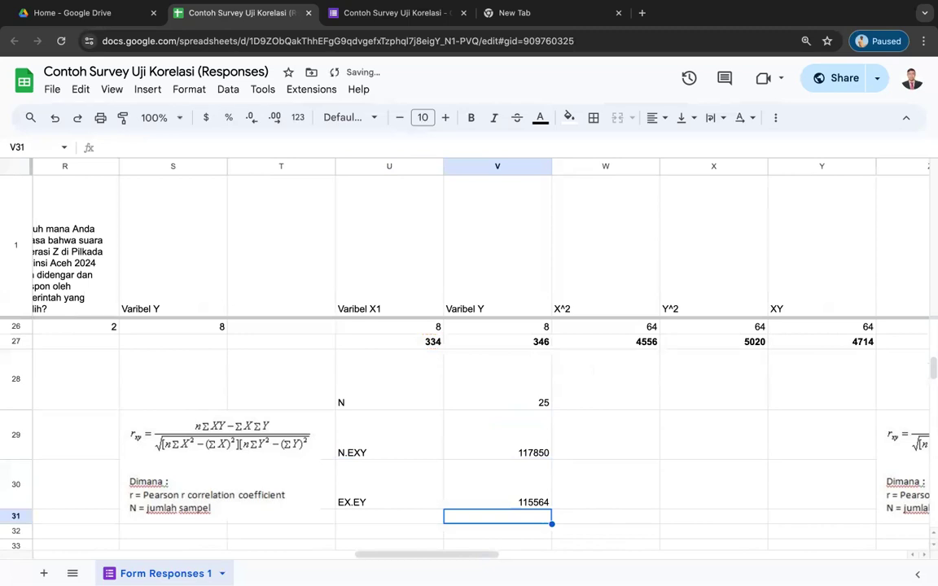
pyautogui.press('Up')
pyautogui.press('Down')
pyautogui.press('Down')
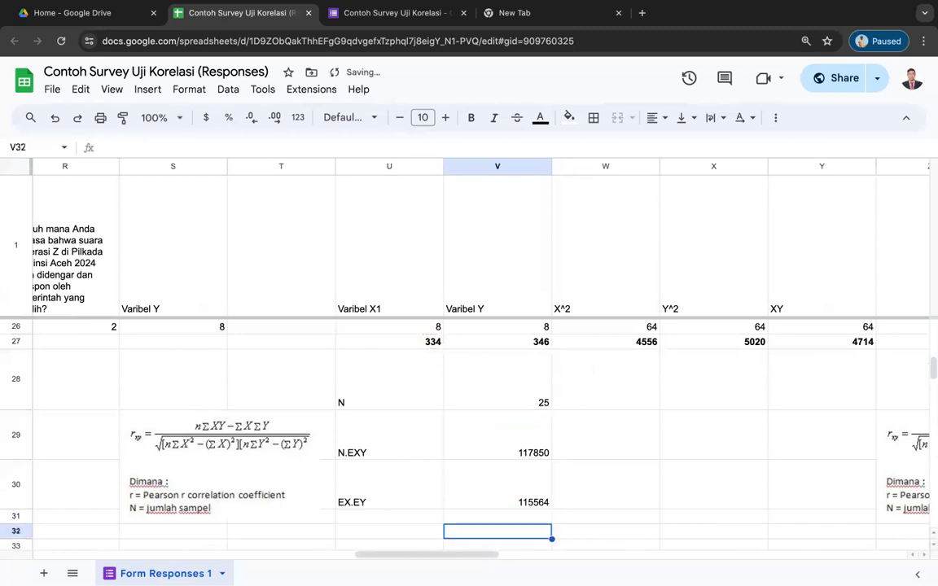
pyautogui.press('Left')
pyautogui.press('Up')
pyautogui.write('=')
pyautogui.click(394, 441)
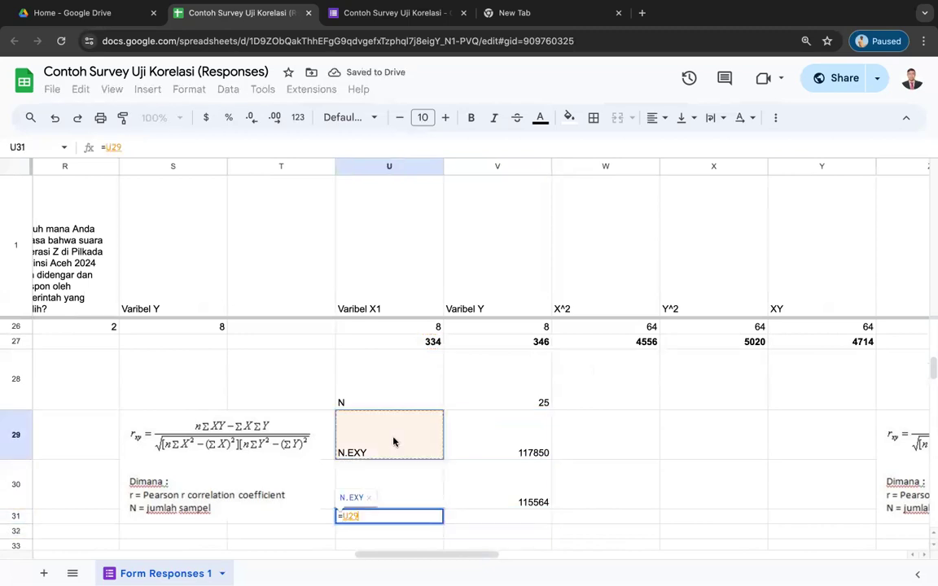
pyautogui.press('BackSpace')
pyautogui.press('BackSpace')
pyautogui.press('BackSpace')
pyautogui.press('BackSpace')
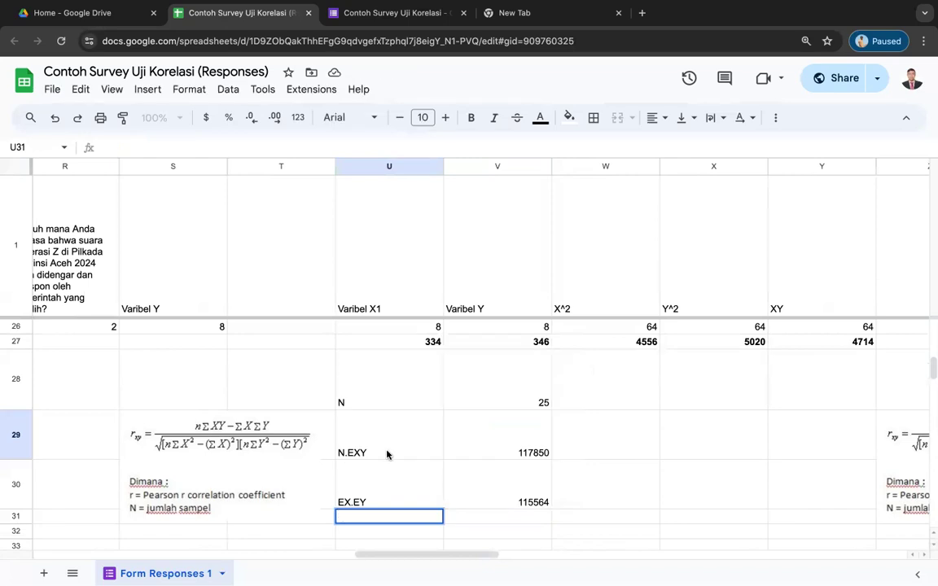
pyautogui.click(387, 454)
pyautogui.click(379, 486)
pyautogui.scroll(-1, 380, 486)
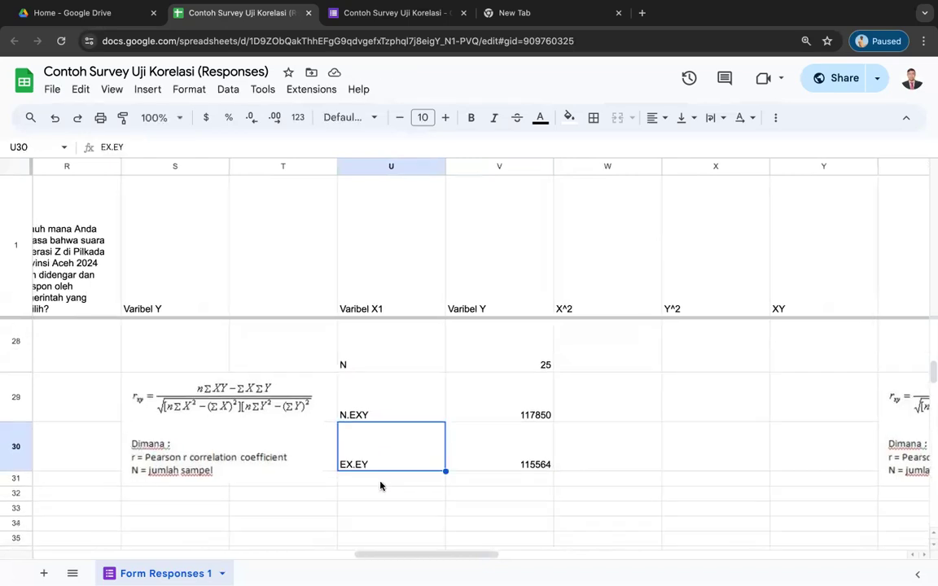
pyautogui.scroll(-1, 380, 486)
pyautogui.doubleClick(390, 390)
pyautogui.moveTo(391, 367); pyautogui.dragTo(321, 369)
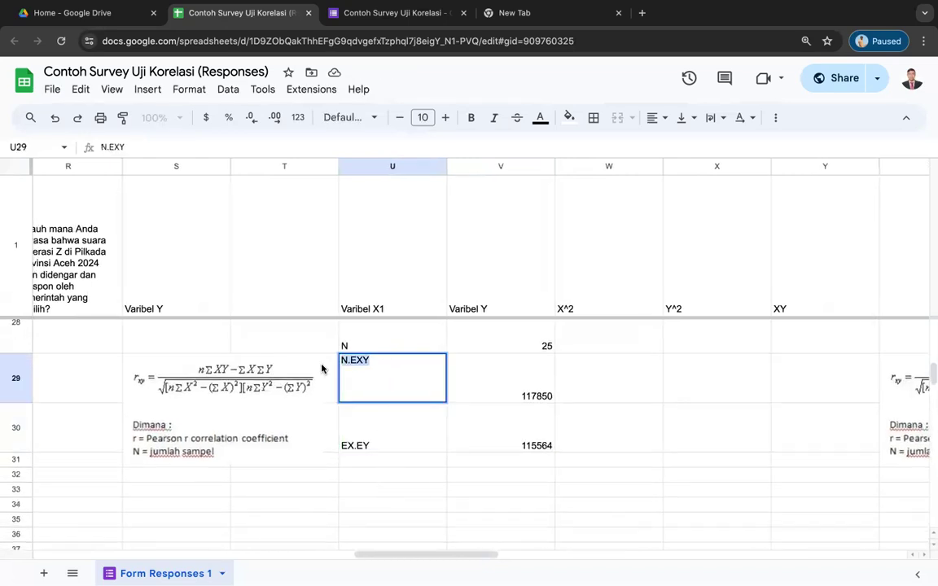
pyautogui.click(354, 463)
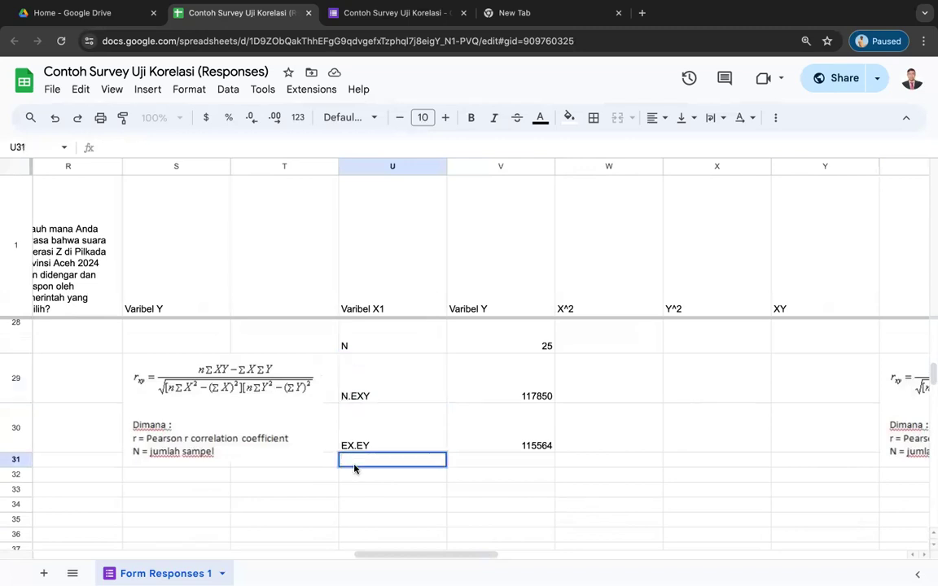
pyautogui.write('=SUM(O2:R2)')
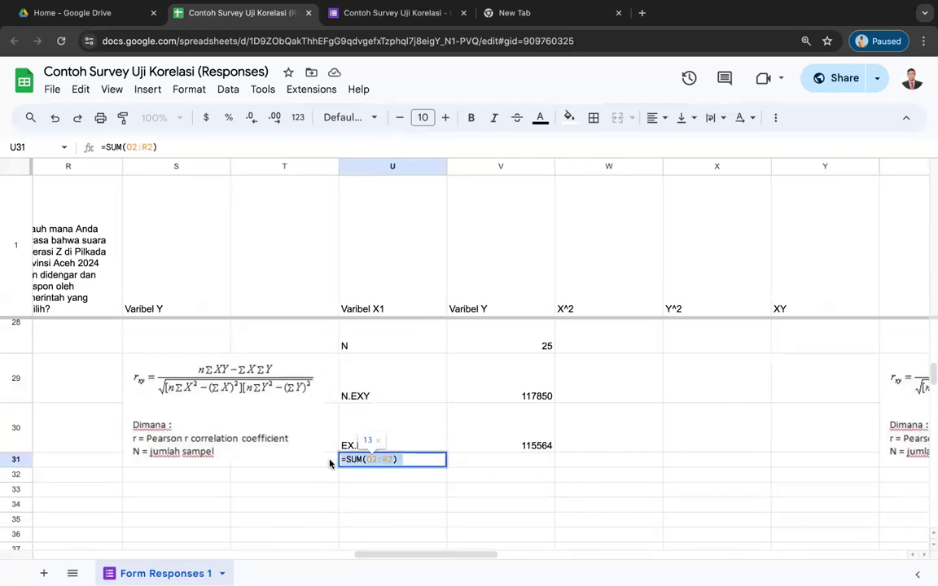
pyautogui.press('Escape')
# Label cell U31 as N.EXY - EX.EY by reusing the label texts from cells U29 and U30.
pyautogui.click(398, 394)
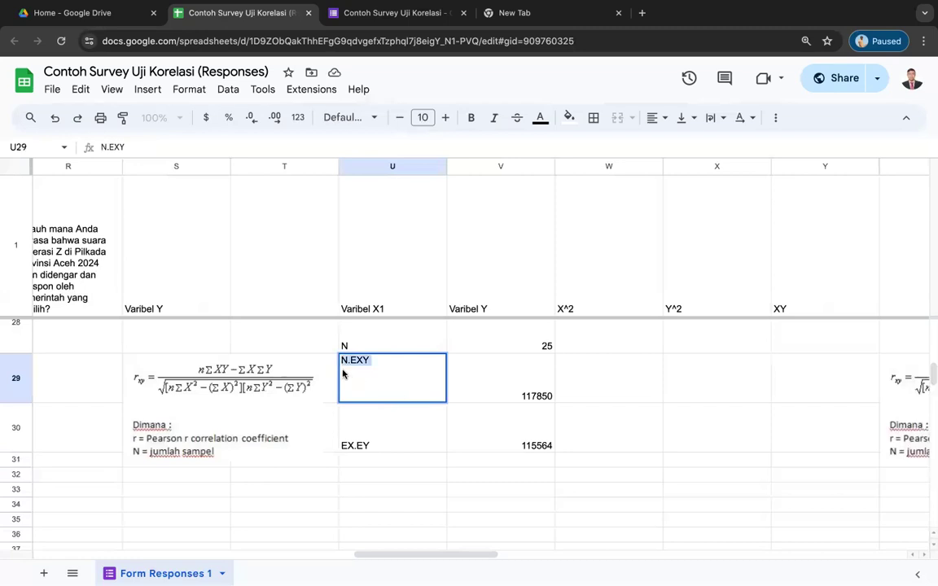
pyautogui.doubleClick(353, 463)
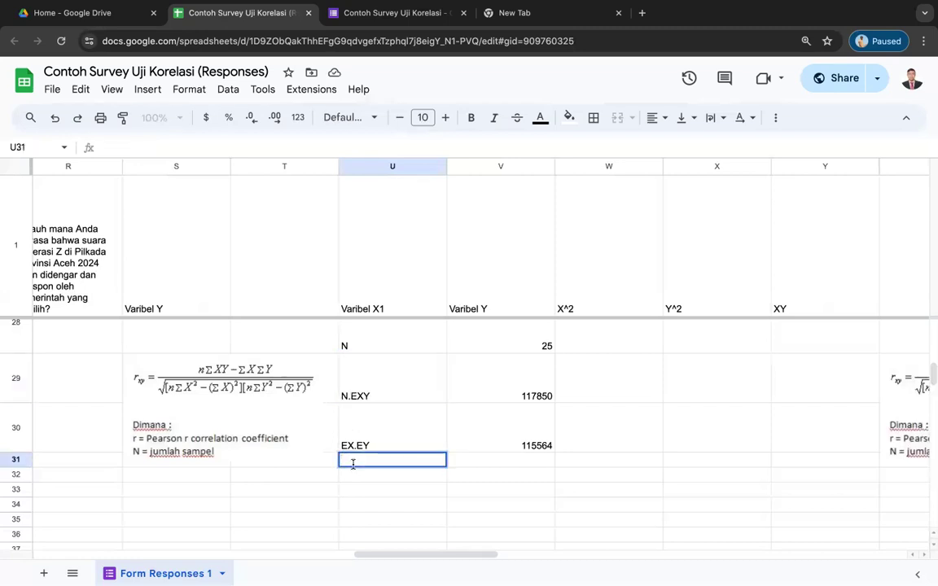
pyautogui.write('N.EXY')
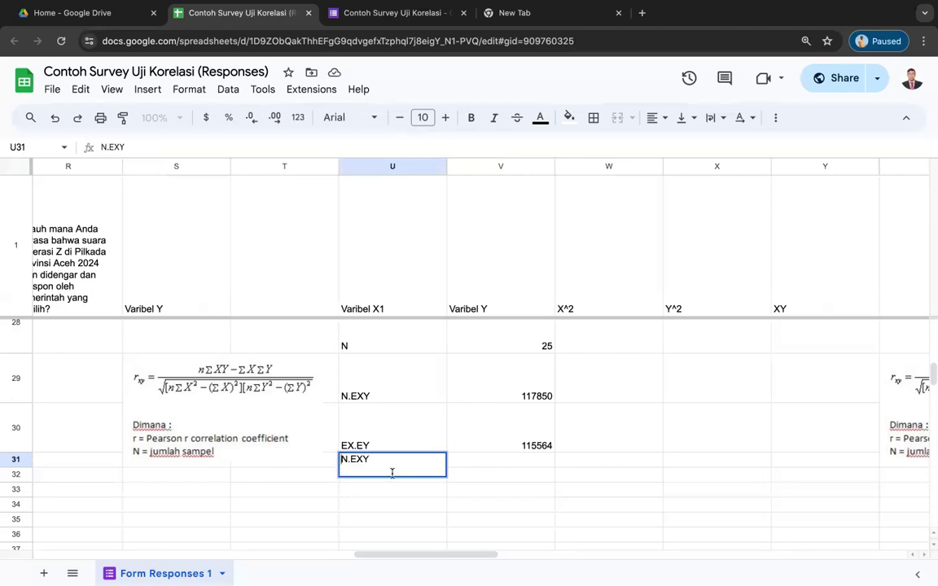
pyautogui.write(' -')
pyautogui.doubleClick(383, 432)
pyautogui.moveTo(393, 413); pyautogui.dragTo(339, 414)
pyautogui.hotkey('ctrl', 'c')
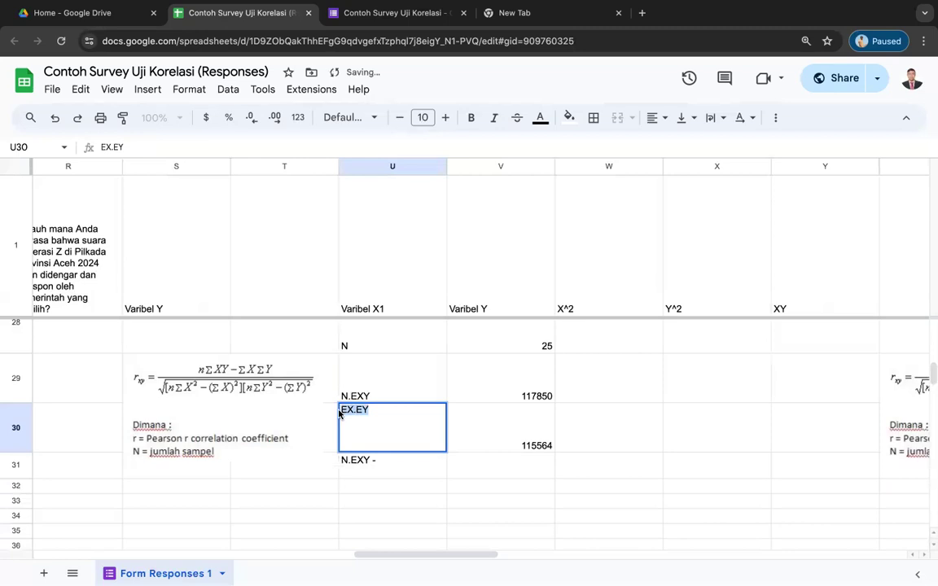
pyautogui.doubleClick(409, 461)
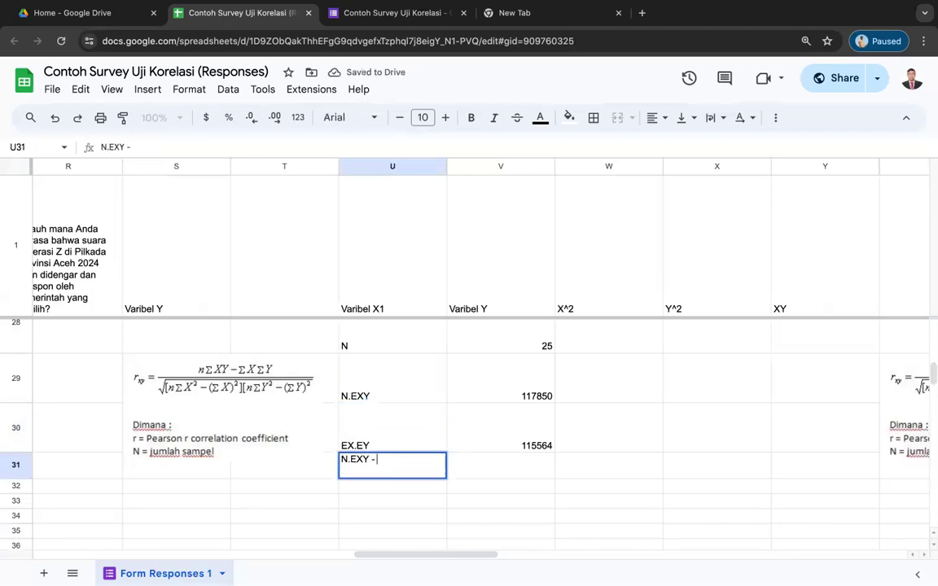
pyautogui.hotkey('ctrl', 'v')
# Subtract EX.EY from N.EXY in cell V31 with =V29-V30.
pyautogui.click(529, 466)
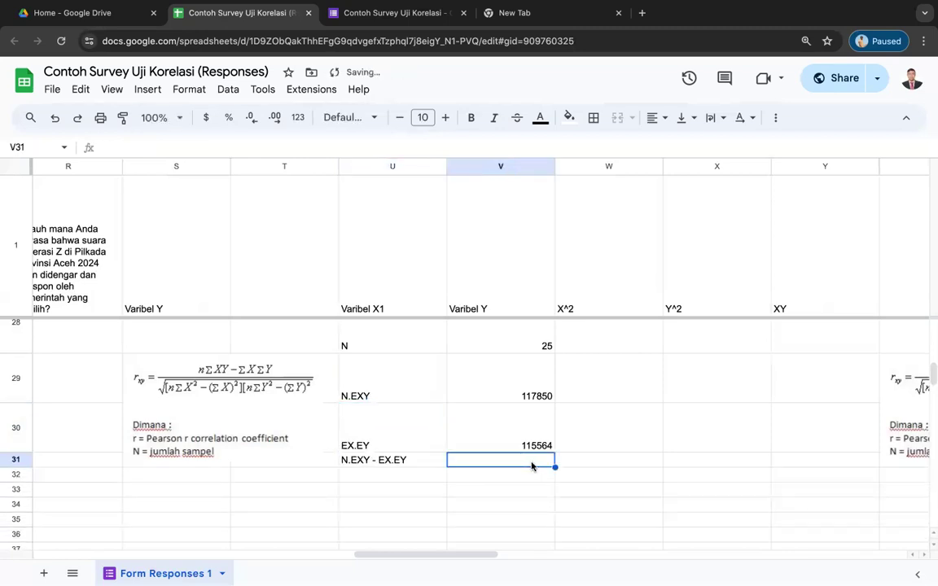
pyautogui.write('=')
pyautogui.click(500, 394)
pyautogui.write('-')
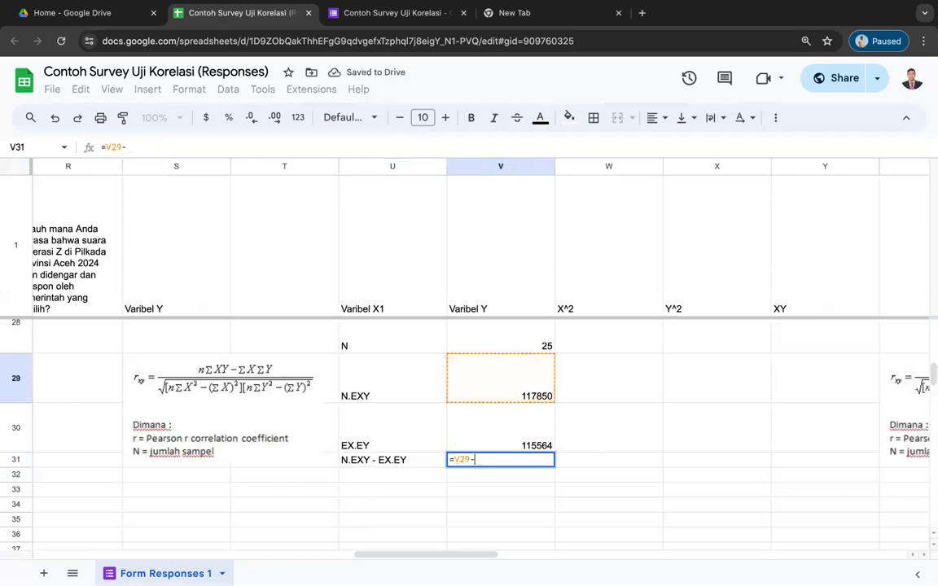
pyautogui.click(508, 432)
pyautogui.press('Return')
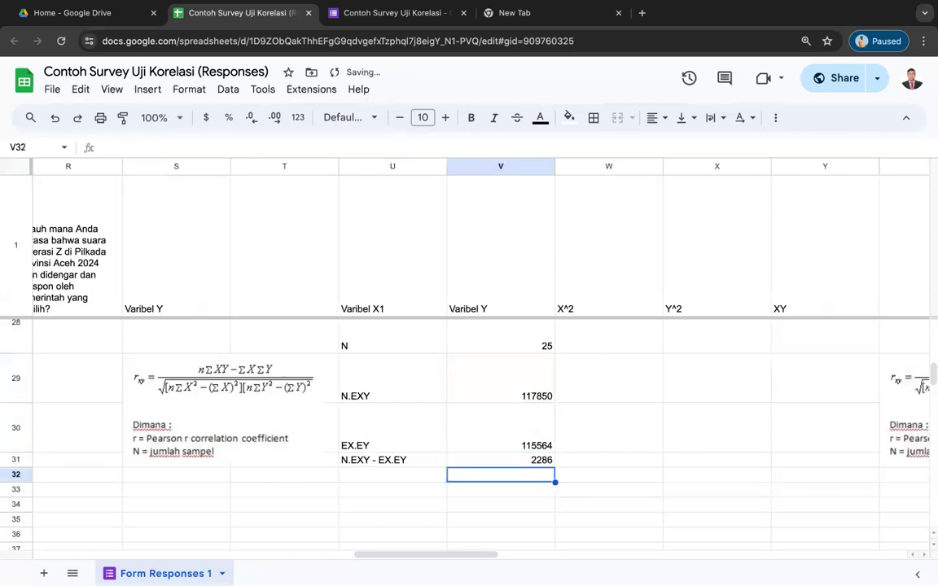
# Mark the numerator result with the note ATAS in cell W31.
pyautogui.press('Up')
pyautogui.press('Right')
pyautogui.write('ATAS')
pyautogui.press('Return')
# Label cell U33 as N.EX^2.
pyautogui.press('Down')
pyautogui.press('Down')
pyautogui.press('Up')
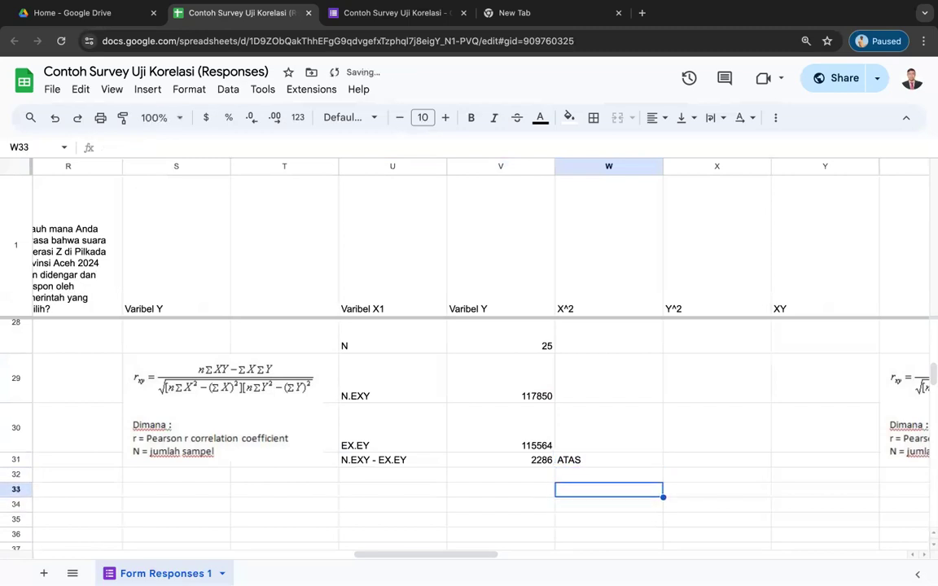
pyautogui.press('Left')
pyautogui.press('Left')
pyautogui.scroll(-1, 468, 464)
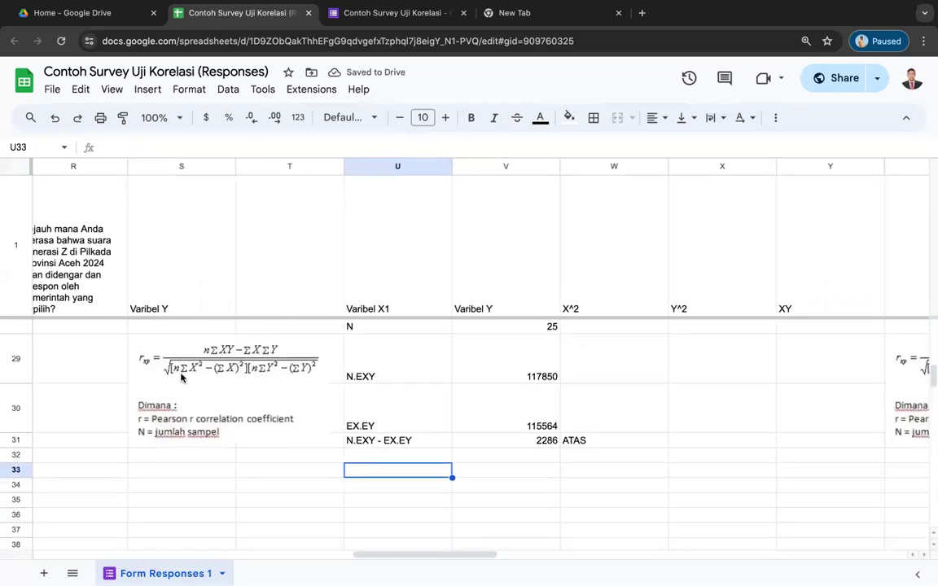
pyautogui.write('N.EX')
pyautogui.press('BackSpace')
pyautogui.write('.E')
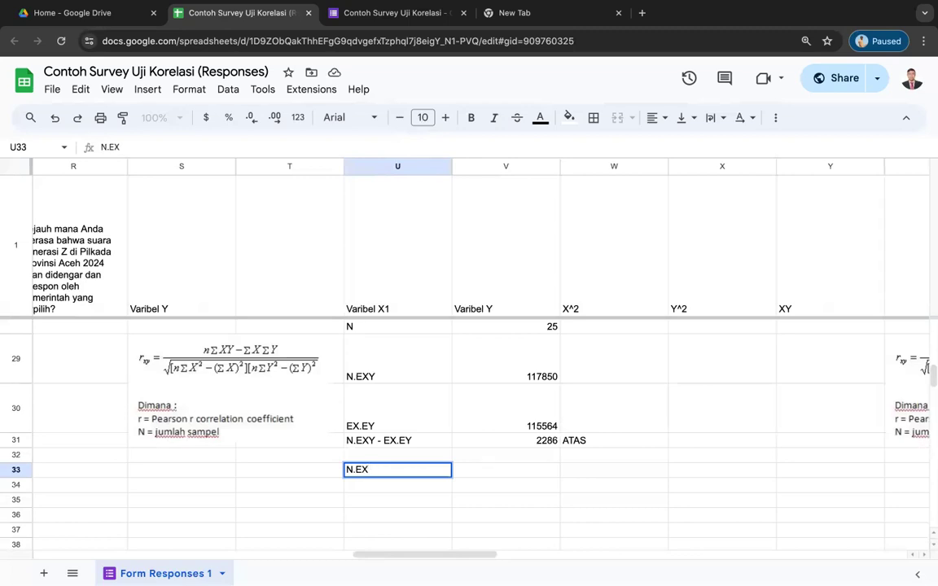
pyautogui.press('Tab')
# Multiply N by the X^2 sum in cell V33 with =V28*W27.
pyautogui.write('=')
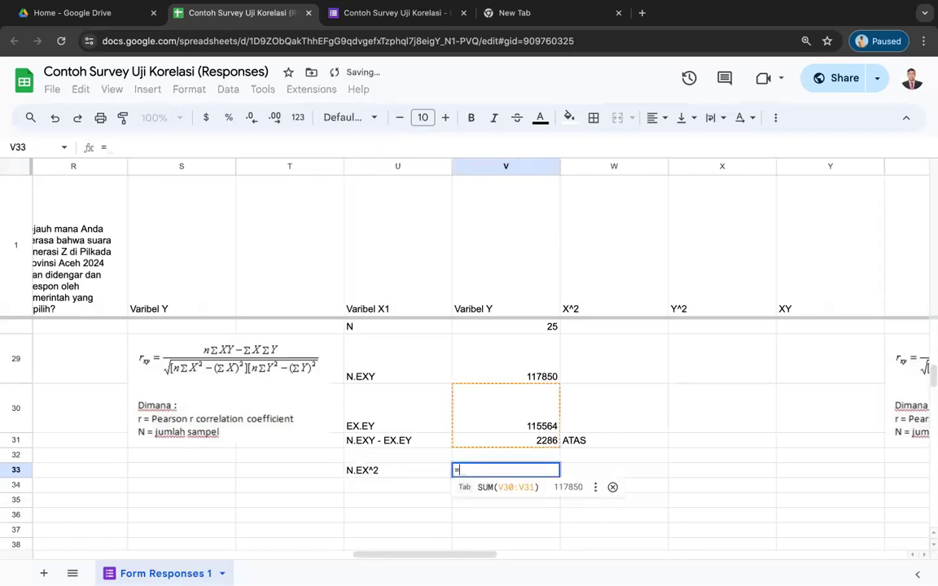
pyautogui.click(521, 328)
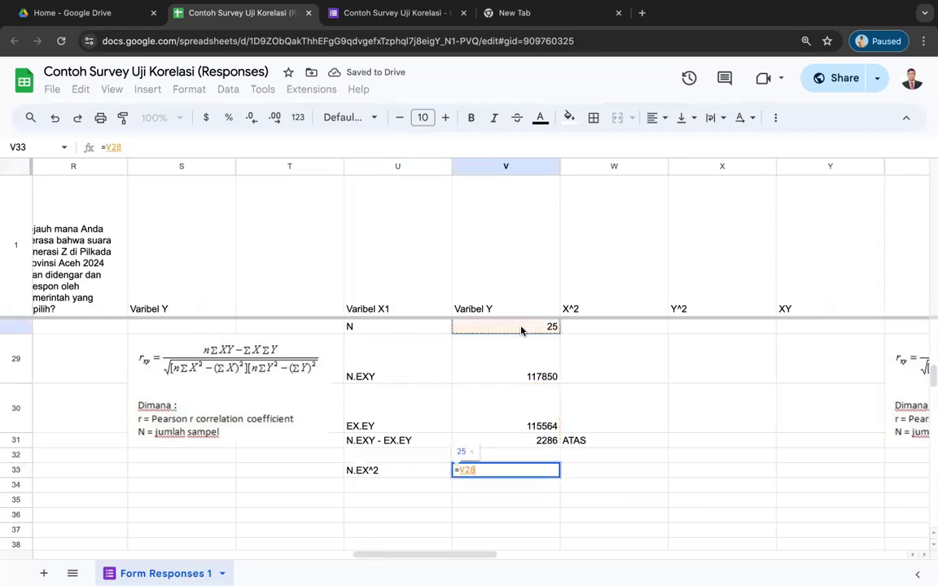
pyautogui.write('*')
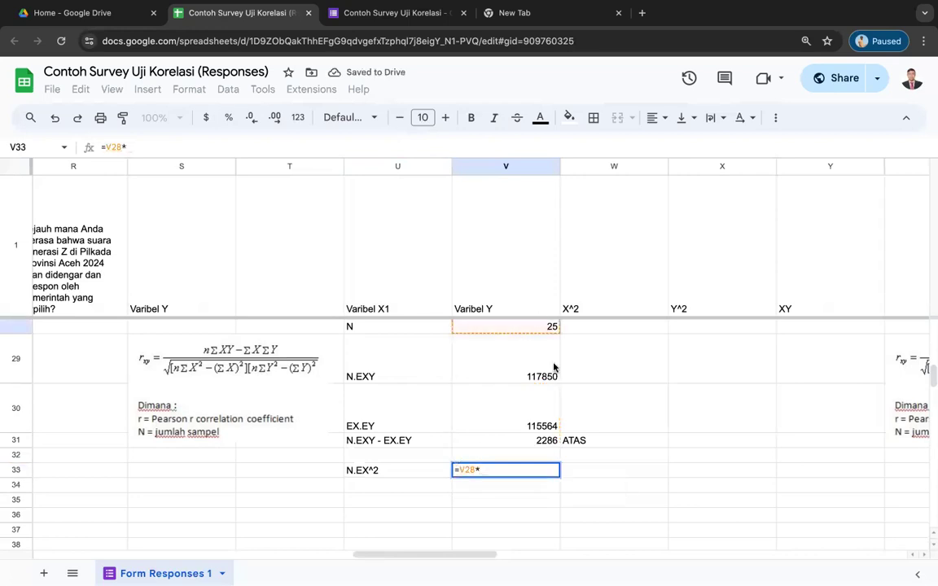
pyautogui.scroll(2, 554, 371)
pyautogui.scroll(1, 562, 366)
pyautogui.click(595, 340)
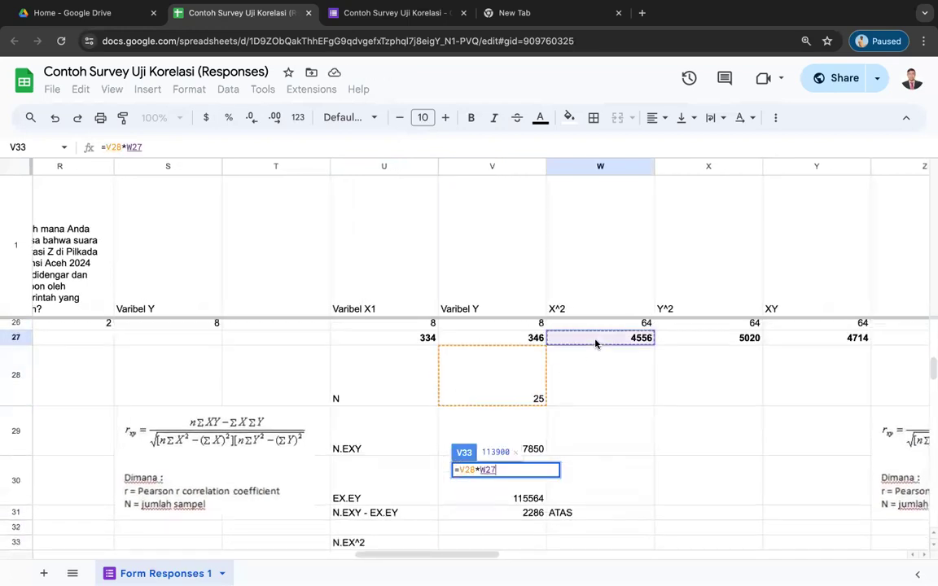
pyautogui.press('Return')
# Label cell U34 as (EX)^2.
pyautogui.scroll(-1, 554, 472)
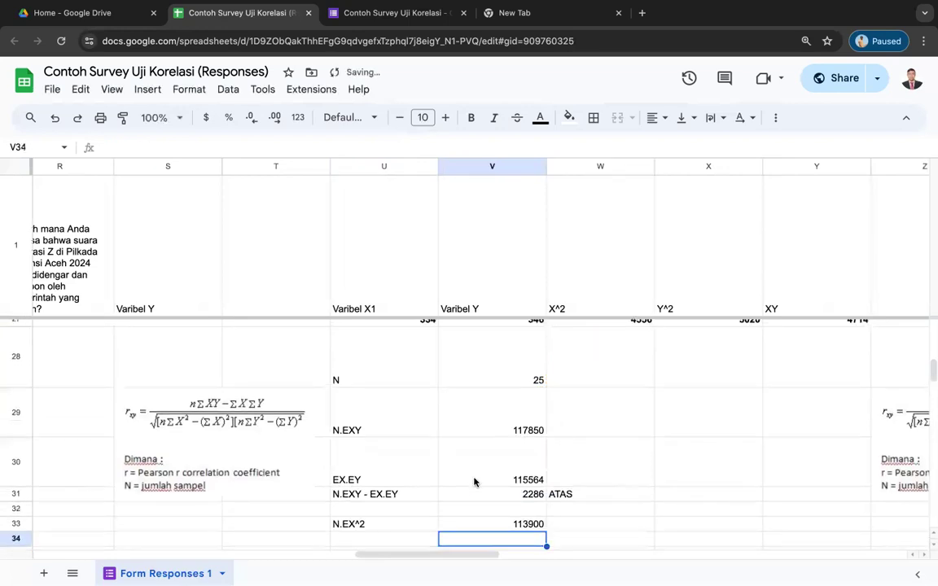
pyautogui.click(375, 494)
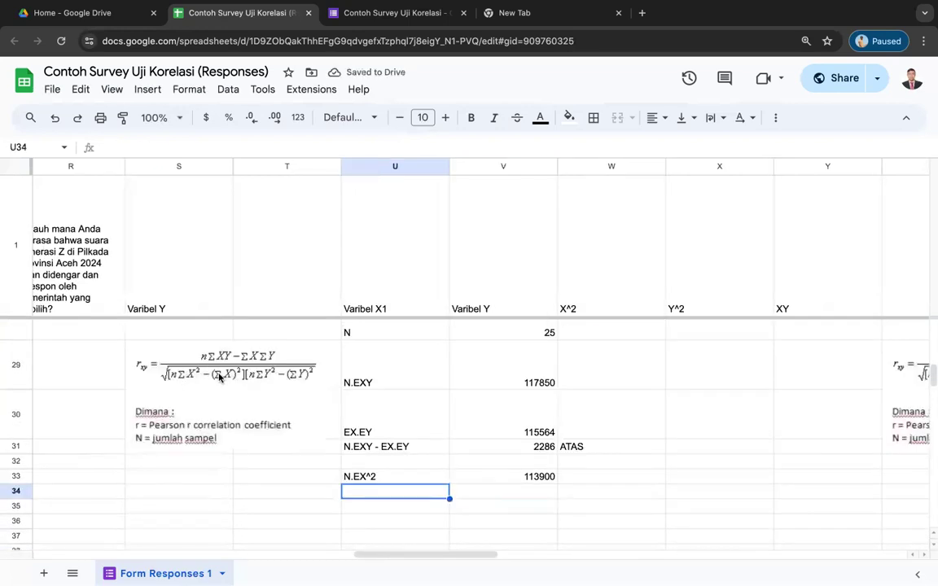
pyautogui.write('(EX)^')
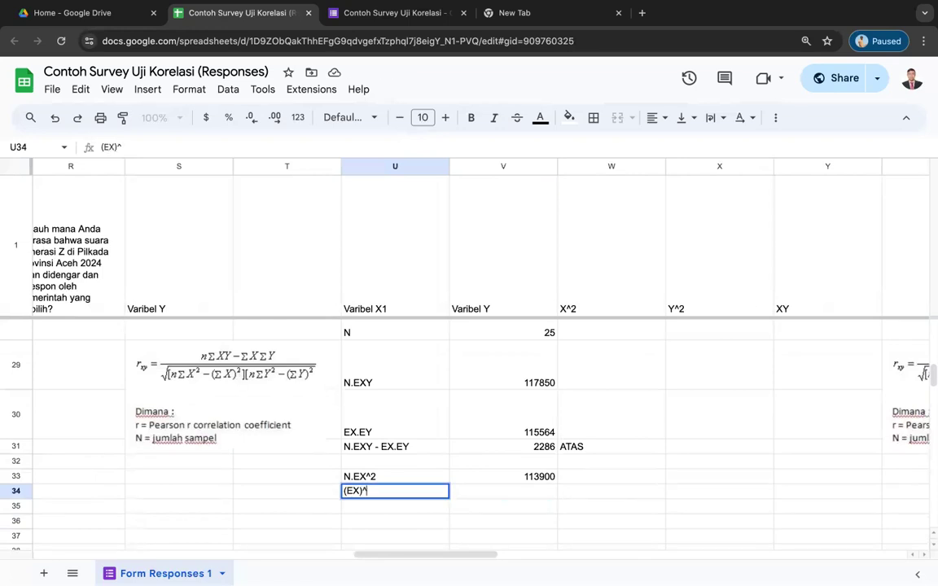
pyautogui.press('Tab')
# Square the X1 sum in cell V34 with =U27^2.
pyautogui.write('=')
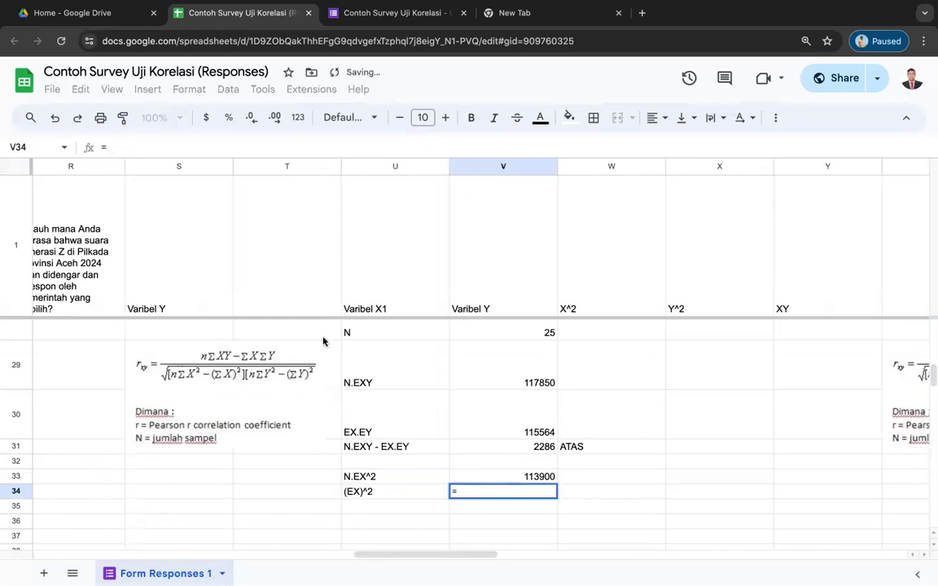
pyautogui.scroll(2, 323, 341)
pyautogui.scroll(2, 351, 363)
pyautogui.click(402, 419)
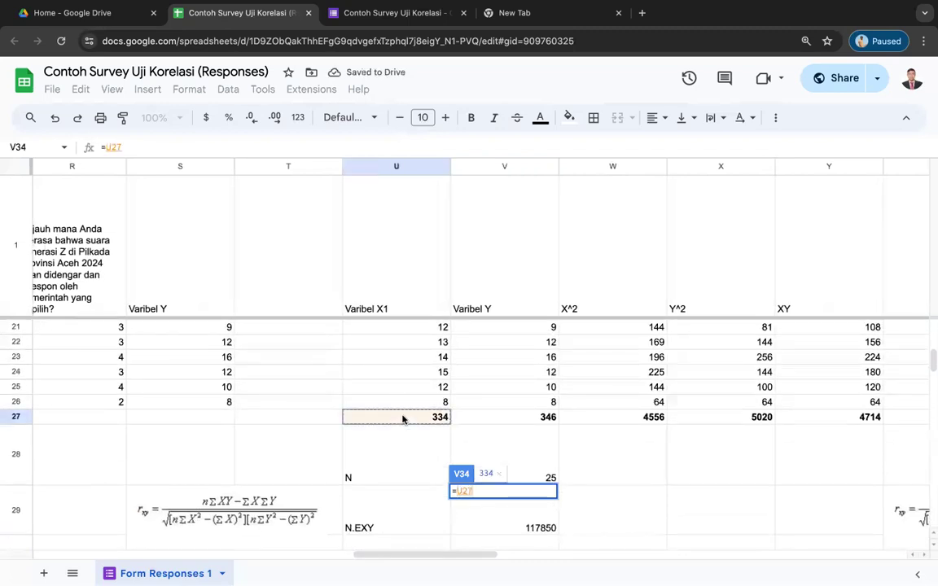
pyautogui.write('^2')
pyautogui.press('Return')
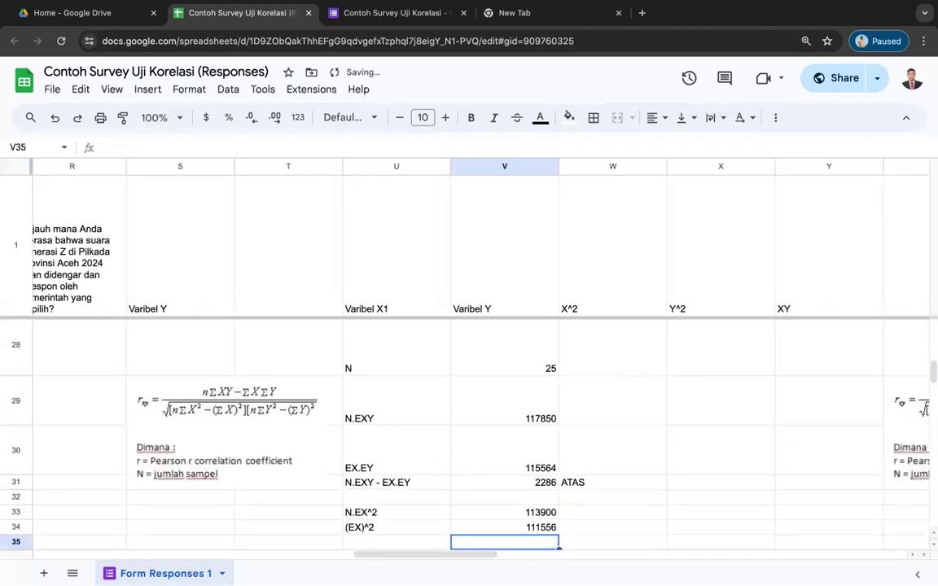
# Label cell U35 as N.EX^2 - (EX)^2 by reusing the label texts from cells U33 and U34.
pyautogui.scroll(-2, 412, 505)
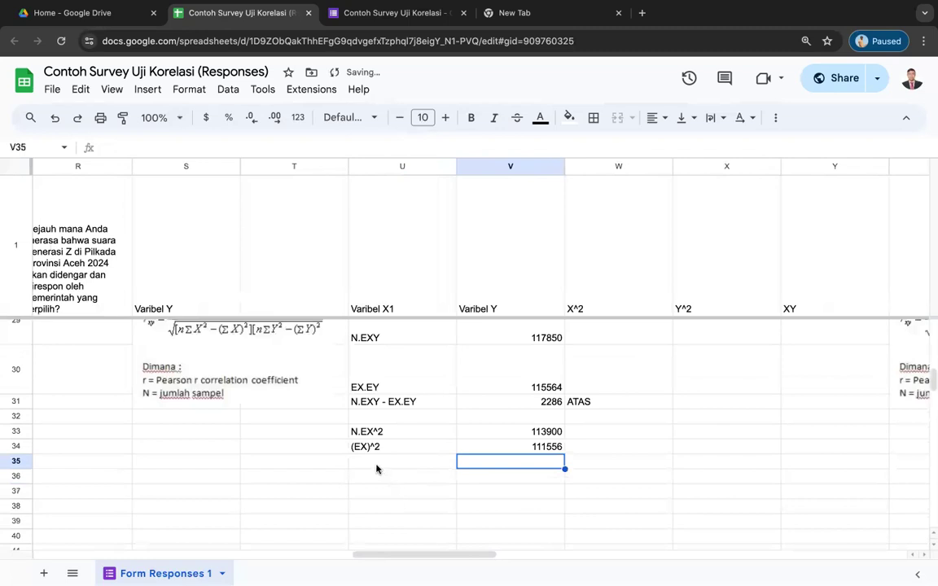
pyautogui.click(376, 468)
pyautogui.doubleClick(402, 436)
pyautogui.moveTo(399, 433); pyautogui.dragTo(333, 431)
pyautogui.hotkey('ctrl', 'c')
pyautogui.doubleClick(368, 462)
pyautogui.hotkey('ctrl', 'v')
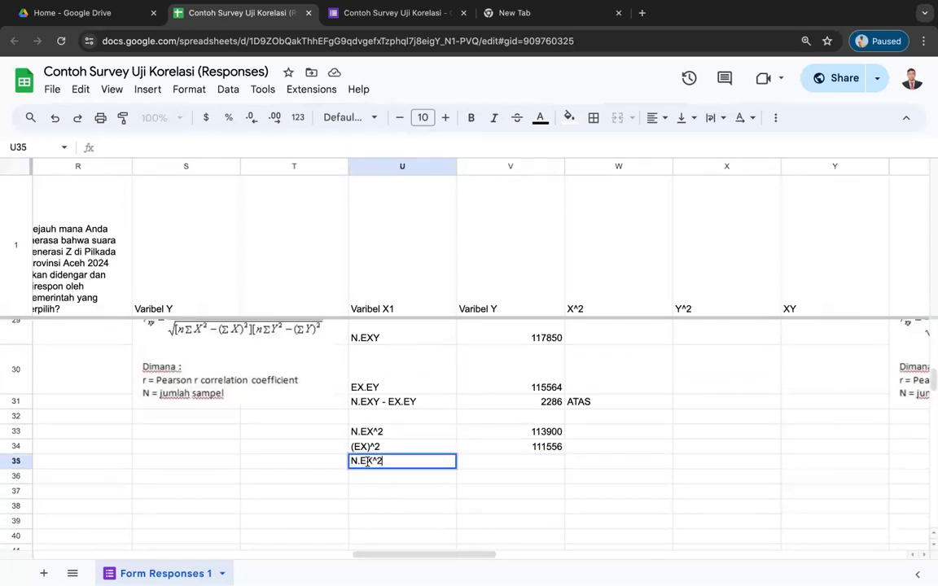
pyautogui.write('-')
pyautogui.click(421, 444)
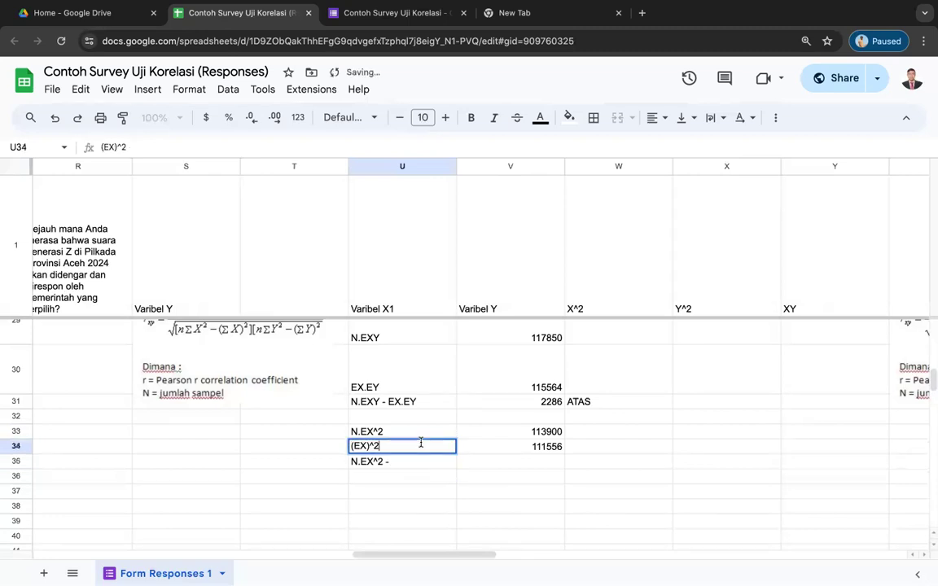
pyautogui.hotkey('ctrl', 'c')
pyautogui.doubleClick(408, 464)
pyautogui.hotkey('ctrl', 'v')
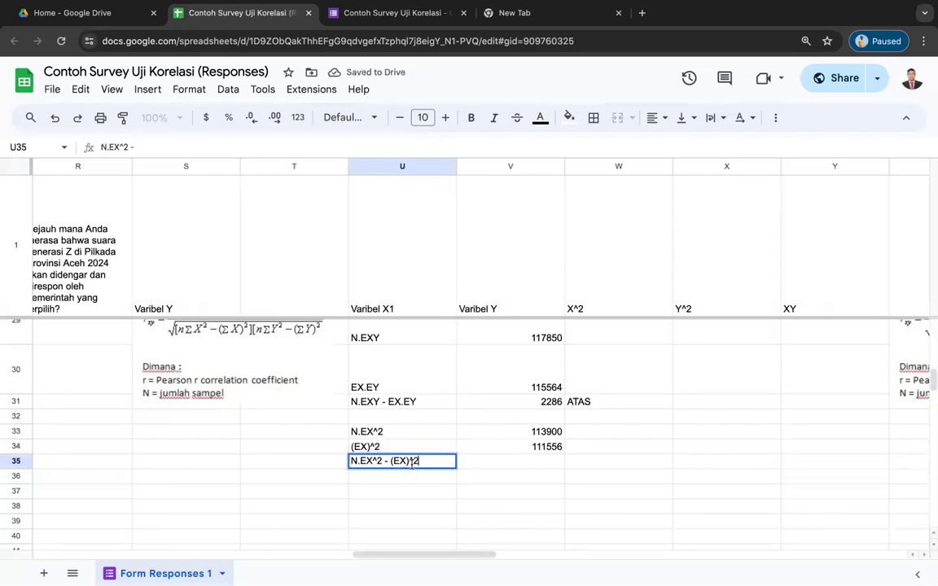
# Subtract (EX)^2 from N.EX^2 in cell V35 with =V33-V34.
pyautogui.click(517, 461)
pyautogui.scroll(1, 301, 416)
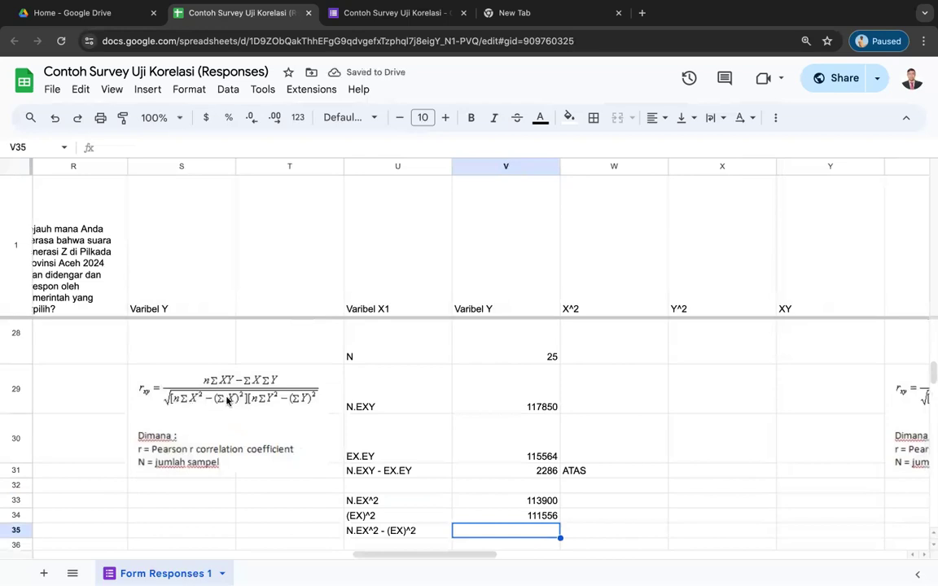
pyautogui.scroll(-2, 489, 456)
pyautogui.click(523, 407)
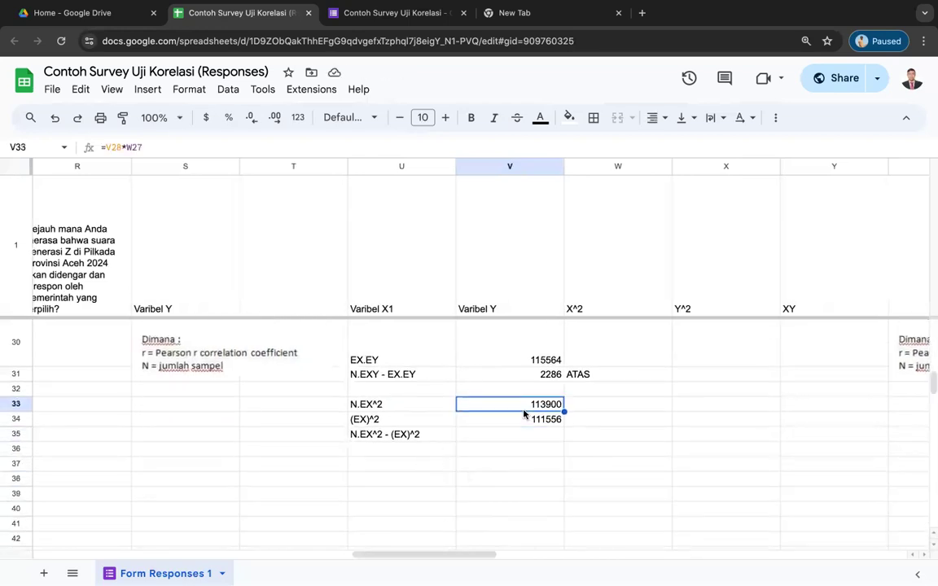
pyautogui.click(512, 438)
pyautogui.write('=')
pyautogui.click(481, 407)
pyautogui.write('-')
pyautogui.click(494, 417)
pyautogui.press('Return')
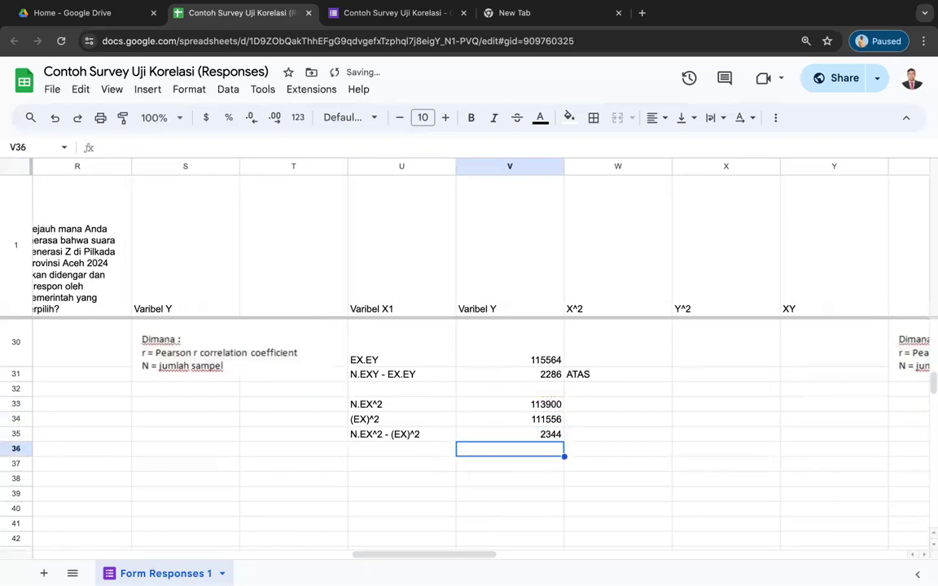
# Mark the N.EX^2 - (EX)^2 result with the note ATAS in cell W35.
pyautogui.press('Up')
pyautogui.press('Right')
pyautogui.write('ATAS')
pyautogui.press('Return')
# Copy the three X term labels from U33:U35 into U37:U39.
pyautogui.press('Left')
pyautogui.press('Left')
pyautogui.press('Down')
pyautogui.scroll(5, 460, 417)
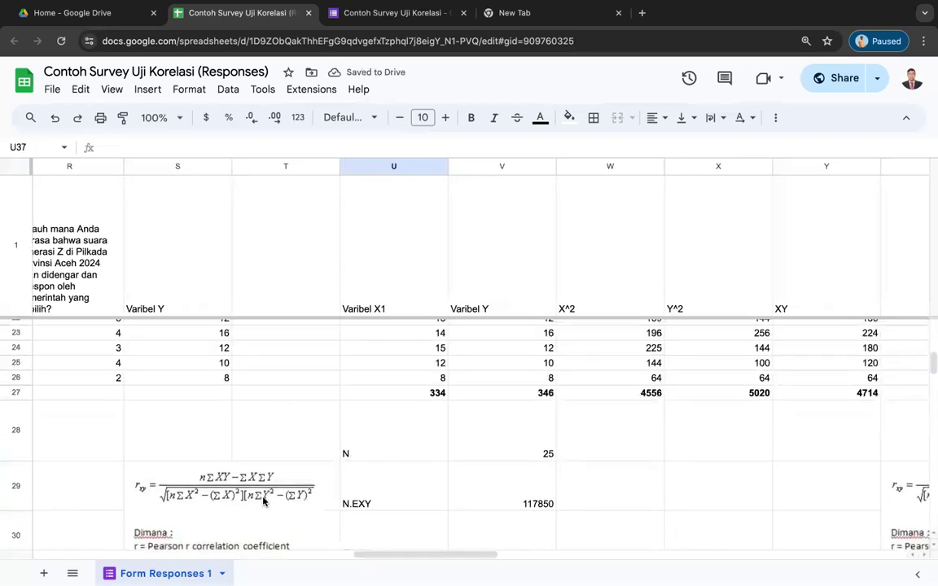
pyautogui.scroll(-5, 557, 469)
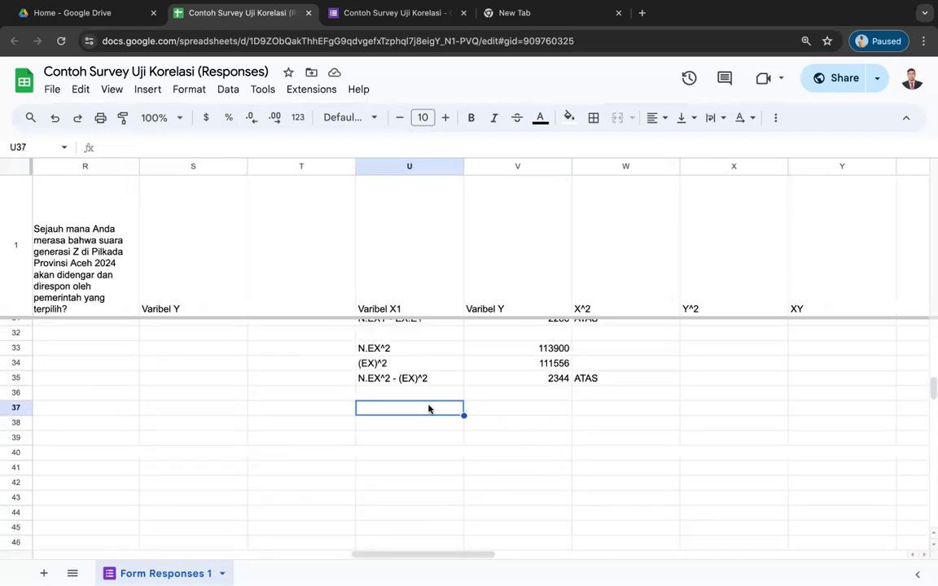
pyautogui.moveTo(383, 348); pyautogui.dragTo(391, 378)
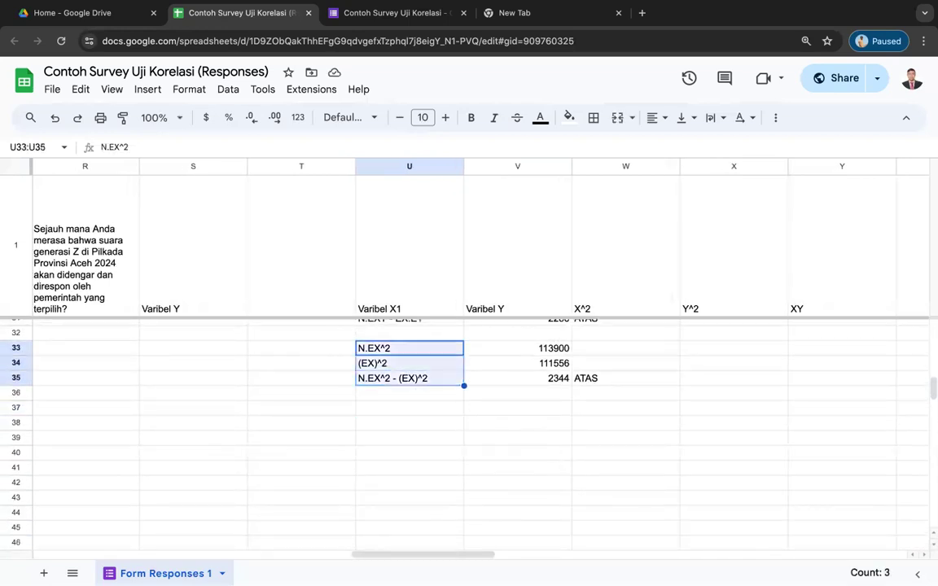
pyautogui.press('super+c')
pyautogui.press('Down')
pyautogui.press('Down')
pyautogui.press('Down')
pyautogui.press('Down')
pyautogui.press('super+v')
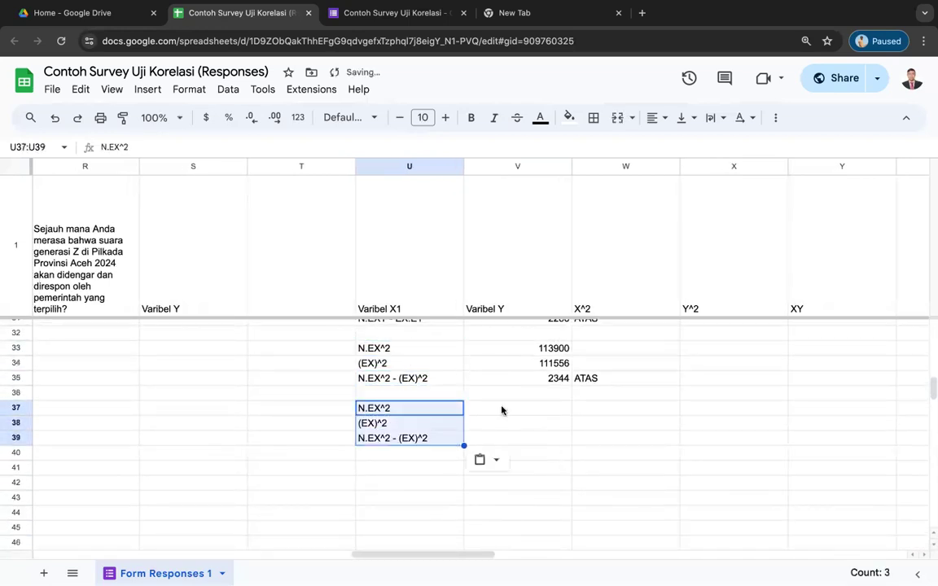
# Change the copied labels in U37 and U38 to N.EY^2 and (EY)^2.
pyautogui.click(485, 418)
pyautogui.doubleClick(367, 408)
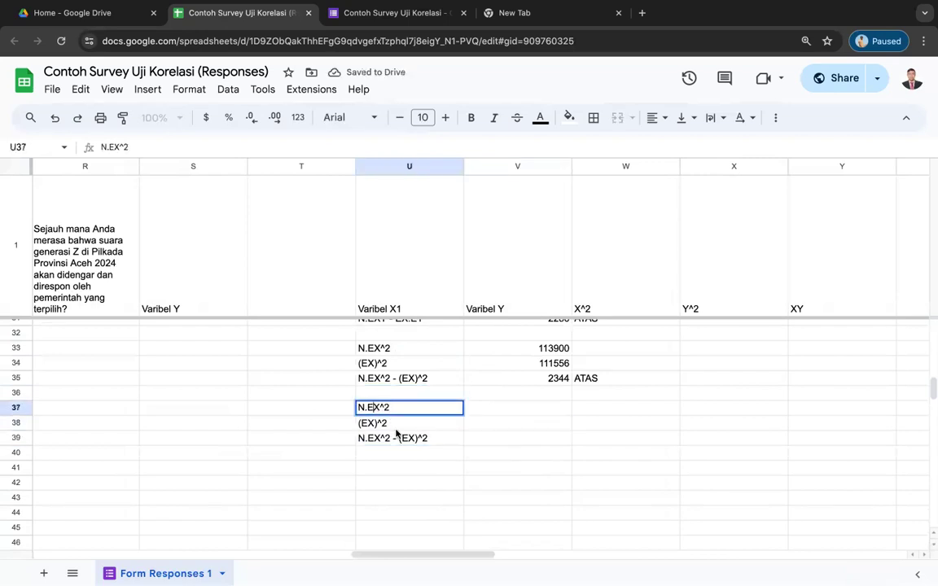
pyautogui.press('BackSpace')
pyautogui.write('Y')
pyautogui.doubleClick(398, 425)
pyautogui.press('BackSpace')
pyautogui.write('Y')
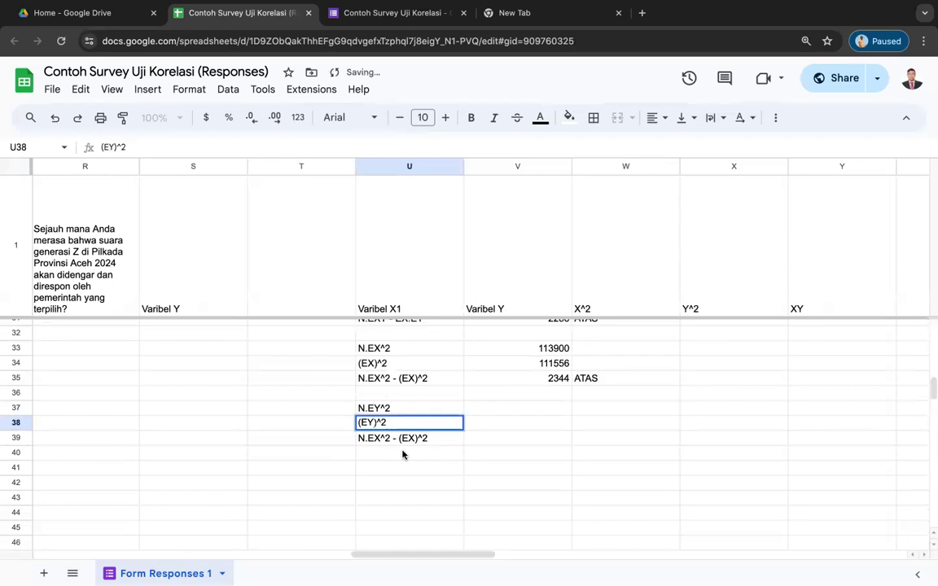
# Change the copied label in U39 to N.EY^2 - (EY)^2.
pyautogui.doubleClick(368, 438)
pyautogui.press('BackSpace')
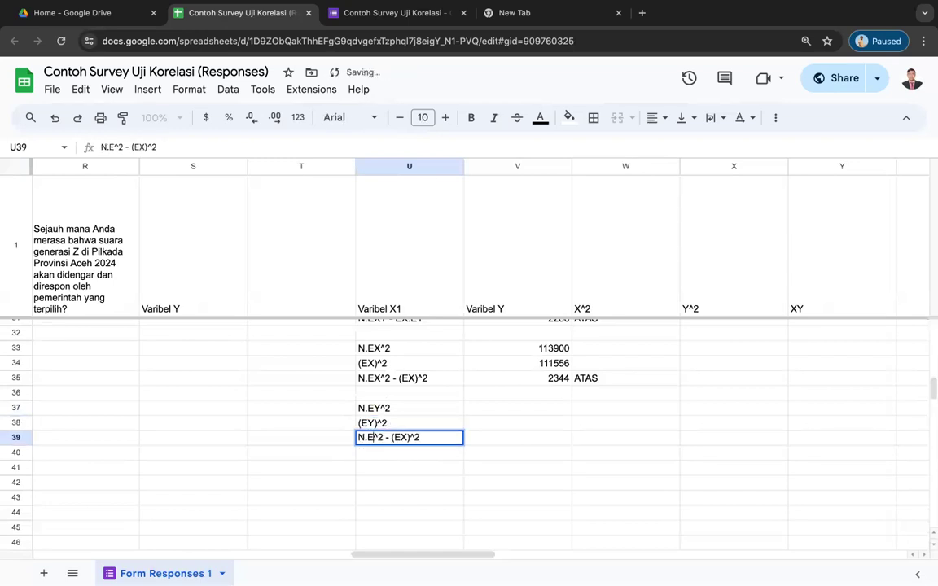
pyautogui.write('Y')
pyautogui.click(409, 438)
pyautogui.press('BackSpace')
pyautogui.write('Y')
pyautogui.click(496, 440)
# Multiply N by the Y^2 sum in cell V37 with =V28*X27.
pyautogui.press('Up')
pyautogui.press('Up')
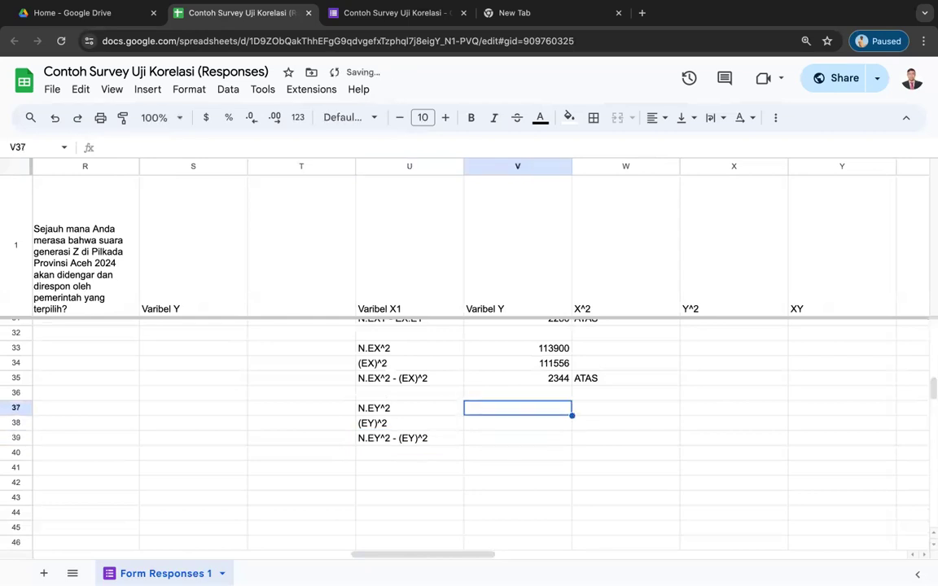
pyautogui.write('=')
pyautogui.scroll(5, 505, 424)
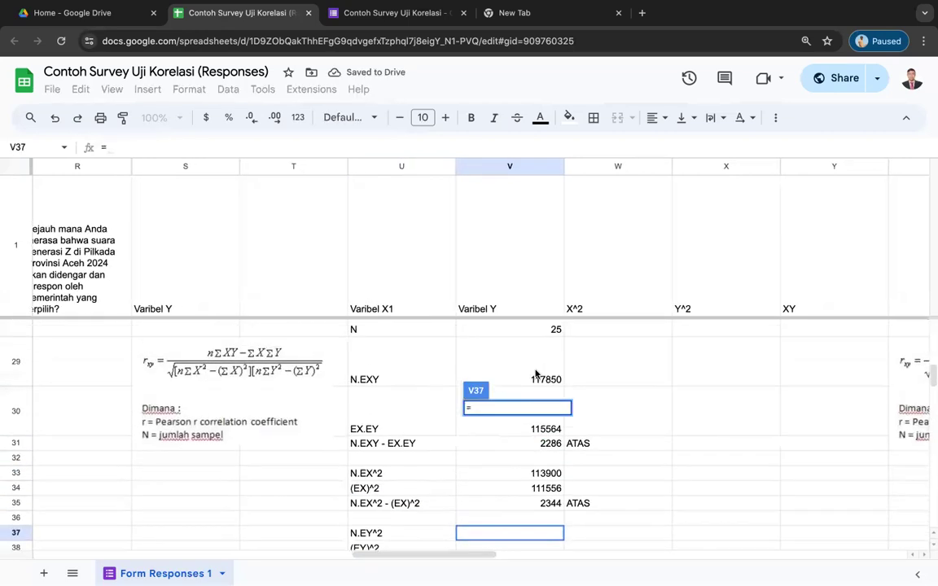
pyautogui.click(516, 366)
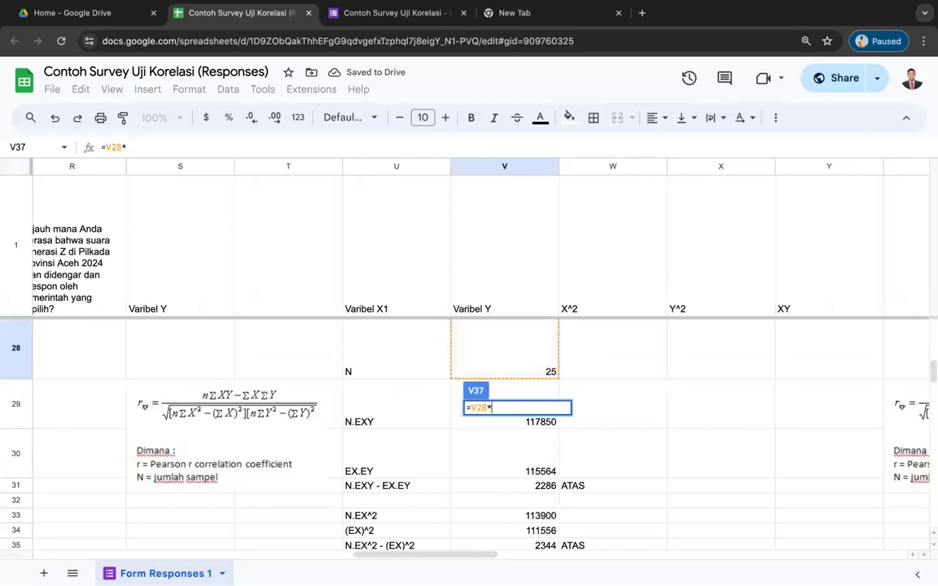
pyautogui.write('*')
pyautogui.scroll(3, 515, 366)
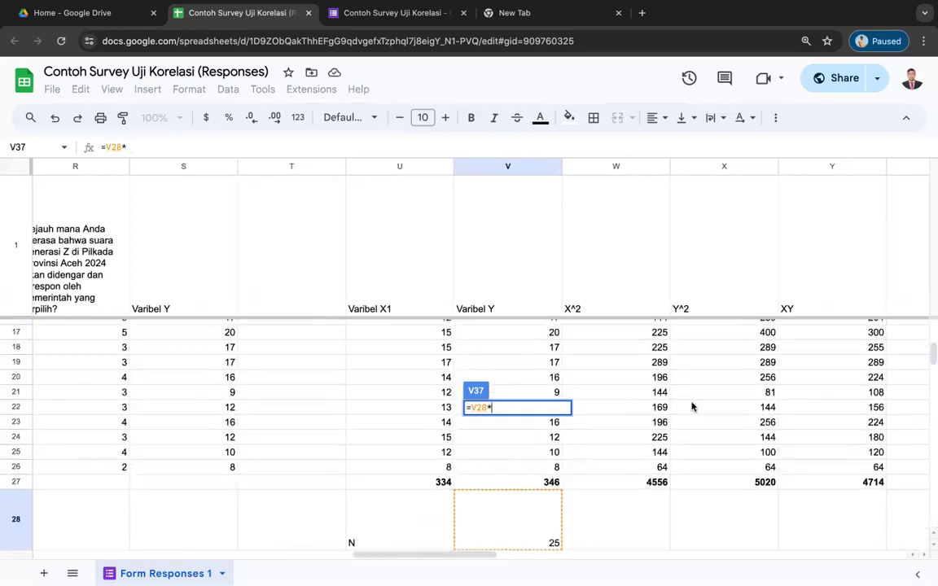
pyautogui.click(695, 482)
pyautogui.press('Return')
# Square the Y total in cell V38 with =V27^2.
pyautogui.scroll(-2, 589, 477)
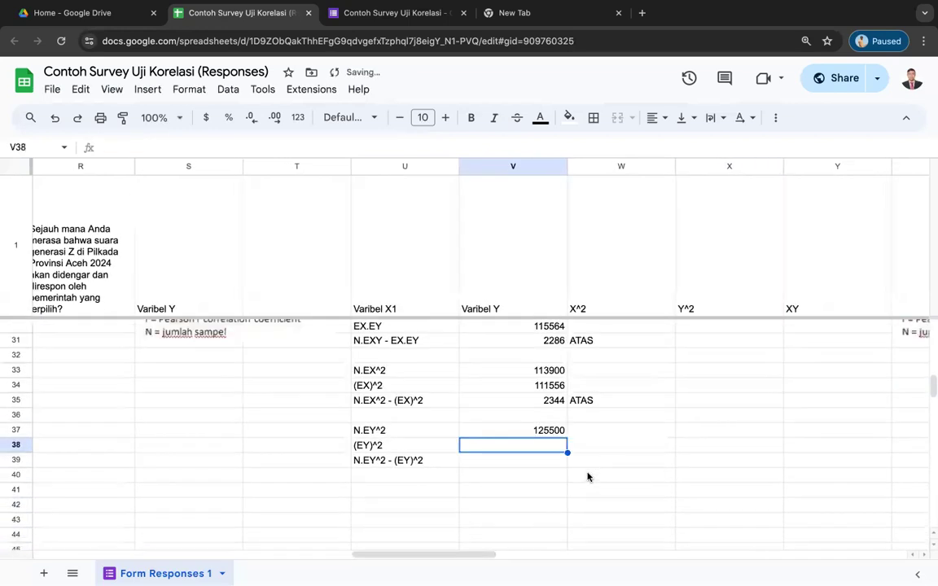
pyautogui.write('=')
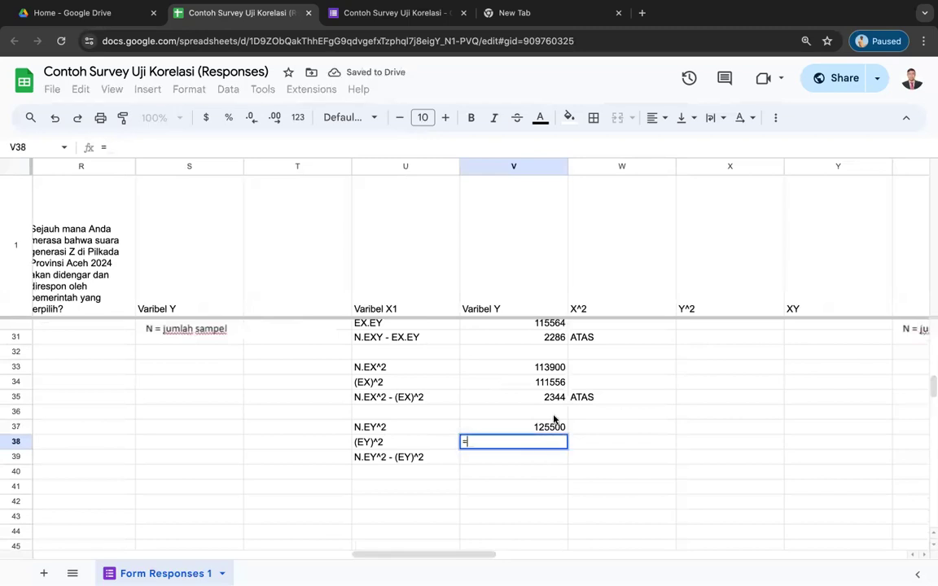
pyautogui.scroll(5, 554, 420)
pyautogui.scroll(-2, 532, 403)
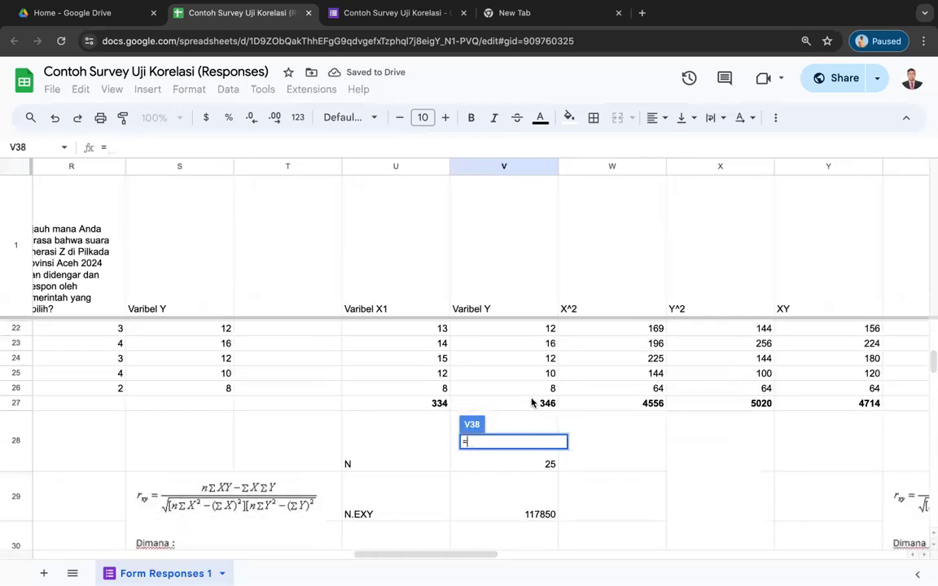
pyautogui.click(529, 403)
pyautogui.write('^2')
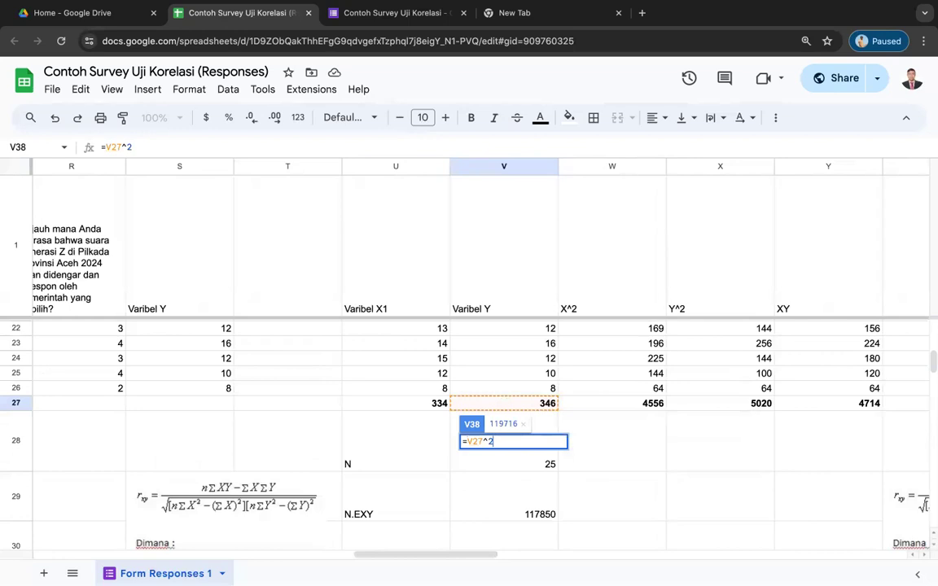
pyautogui.press('Return')
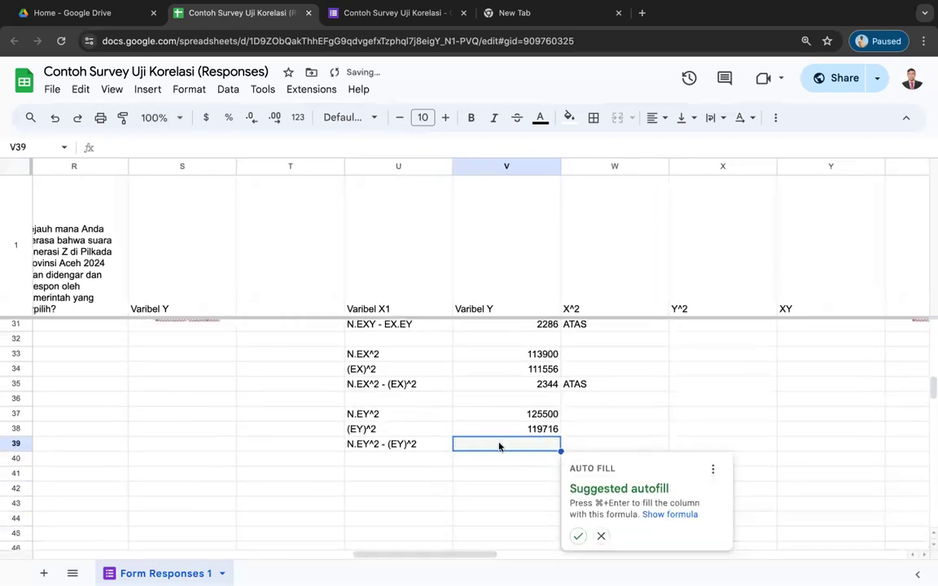
# Calculate the N.EY^2 - (EY)^2 difference in cell V39 with =V37-V38.
pyautogui.write('=')
pyautogui.click(490, 416)
pyautogui.write('-')
pyautogui.click(467, 430)
pyautogui.press('Return')
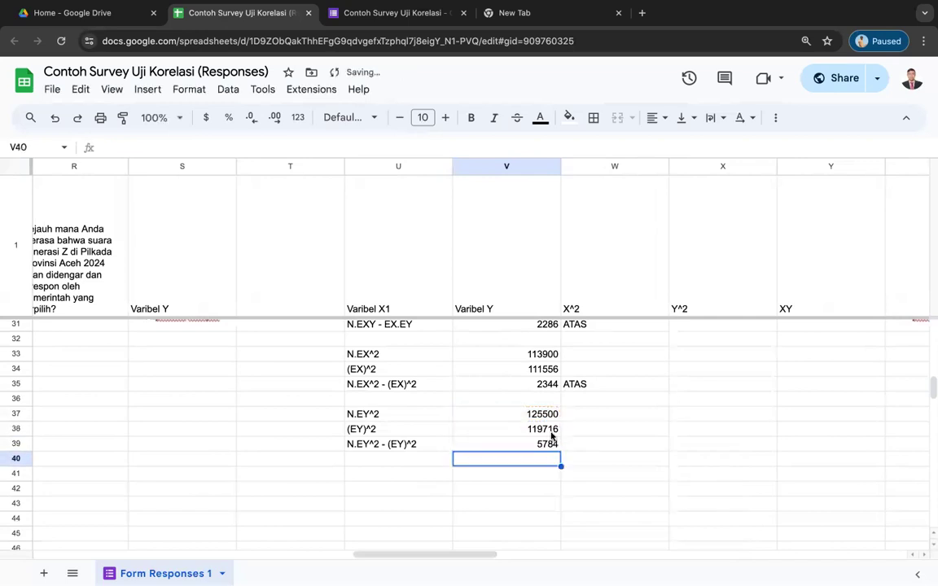
# Replace the ATAS marker in W35, beside the N.EX^2 - (EX)^2 value, with A.
pyautogui.click(582, 446)
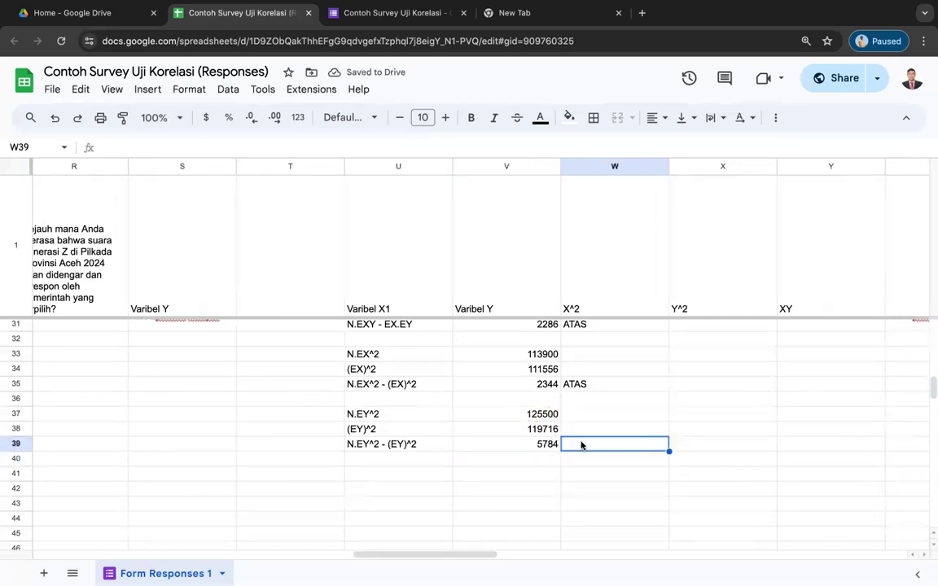
pyautogui.press('Up')
pyautogui.press('Up')
pyautogui.press('Up')
pyautogui.press('Up')
pyautogui.press('Up')
pyautogui.press('Up')
pyautogui.press('Up')
pyautogui.press('Up')
pyautogui.press('Down')
pyautogui.press('Down')
pyautogui.press('Down')
pyautogui.press('Down')
pyautogui.press('Down')
pyautogui.press('Up')
pyautogui.write('A')
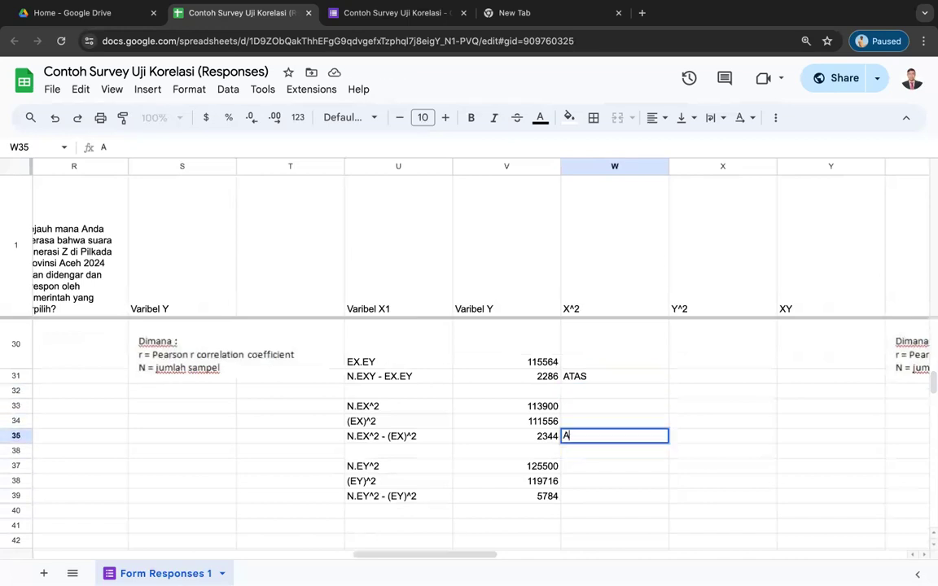
pyautogui.press('Return')
# Mark the N.EY^2 - (EY)^2 value with B in cell W39, keeping W40 empty.
pyautogui.press('Down')
pyautogui.press('Down')
pyautogui.press('Down')
pyautogui.press('Down')
pyautogui.write('B')
pyautogui.press('Up')
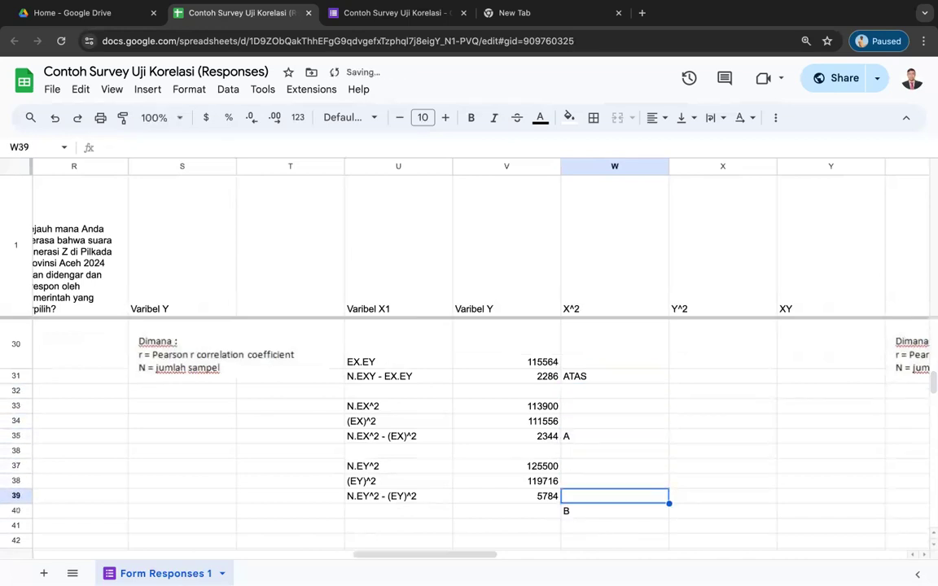
pyautogui.press('Down')
pyautogui.press('Delete')
pyautogui.press('Up')
pyautogui.write('B')
pyautogui.press('Return')
# Check the correlation formula's denominator and enter the label A.B in cell U41.
pyautogui.press('Left')
pyautogui.press('Left')
pyautogui.press('Left')
pyautogui.scroll(1, 505, 420)
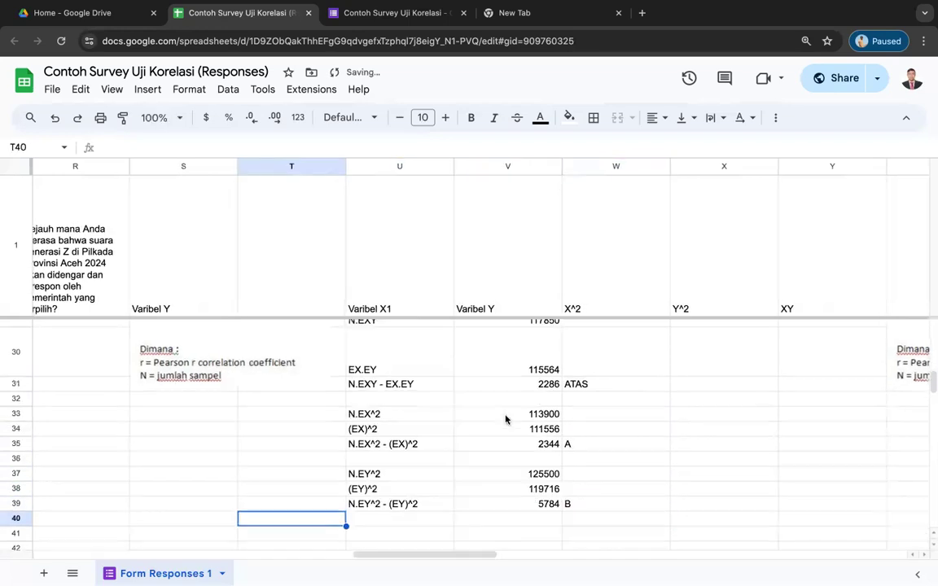
pyautogui.scroll(2, 505, 419)
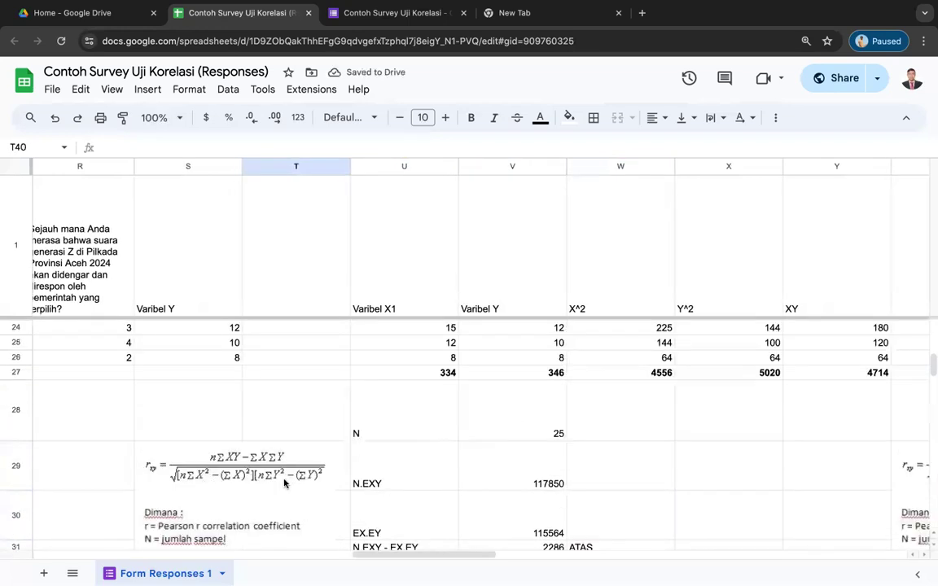
pyautogui.scroll(-5, 264, 483)
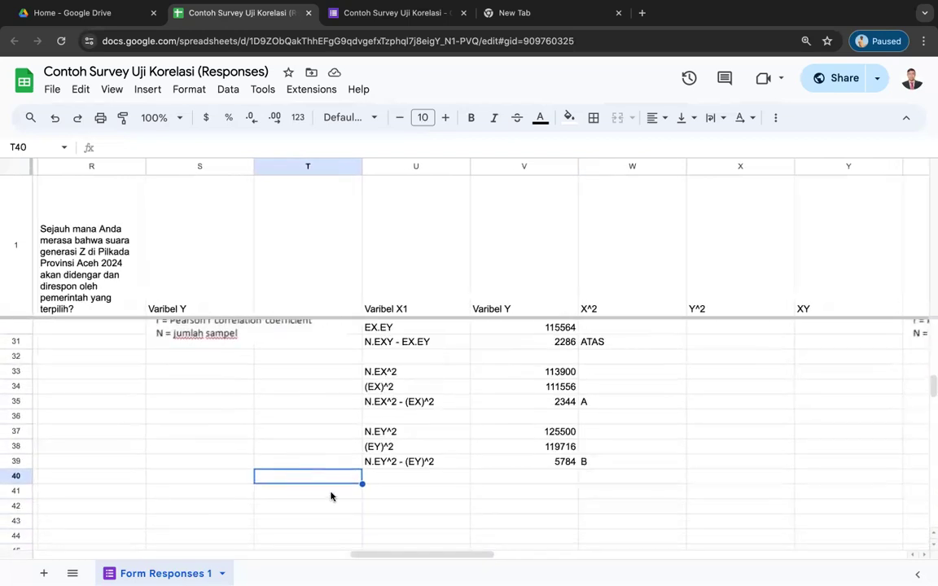
pyautogui.click(382, 482)
pyautogui.press('Down')
pyautogui.write('A.')
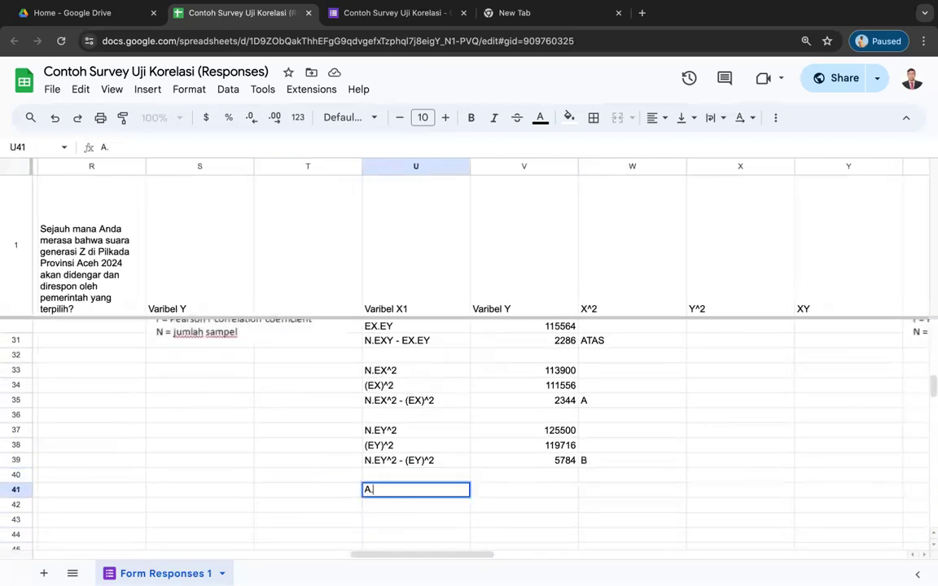
pyautogui.press('Tab')
# Multiply the A and B terms in cell V41 with =V35*V39.
pyautogui.write('=')
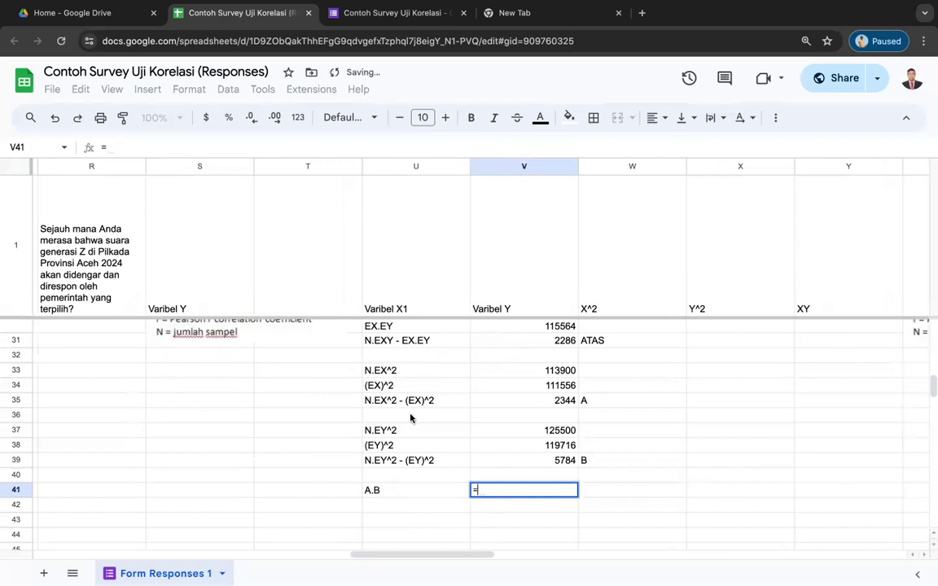
pyautogui.click(500, 400)
pyautogui.write('*')
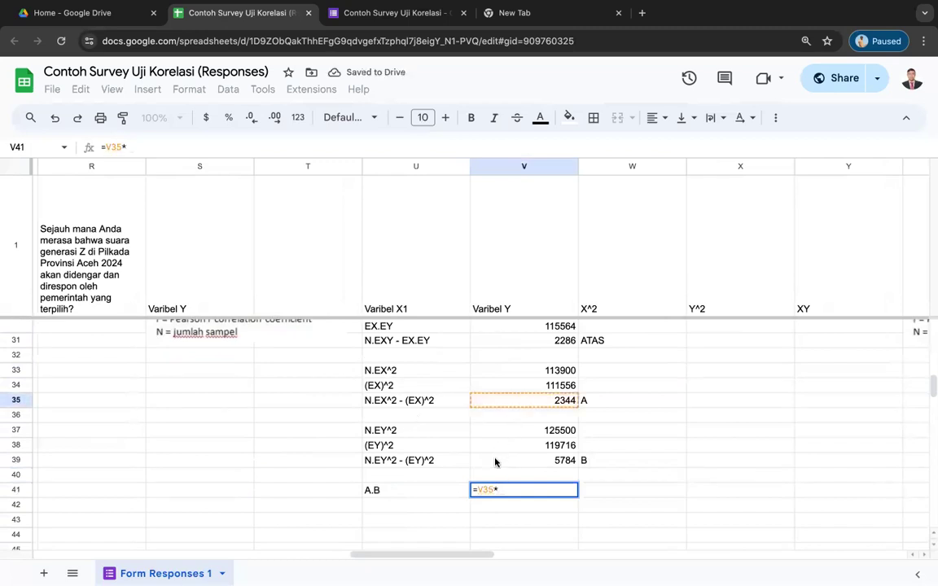
pyautogui.click(495, 461)
pyautogui.press('Return')
# Label cell U42 AKAR A.B and calculate the square root beside it in V42 with =SQRT(V41).
pyautogui.scroll(5, 325, 446)
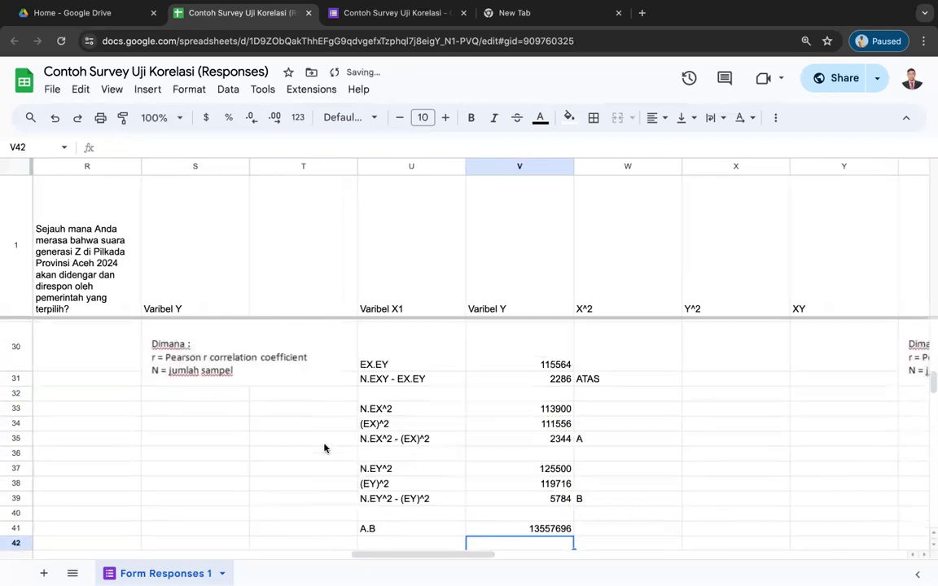
pyautogui.scroll(-5, 330, 421)
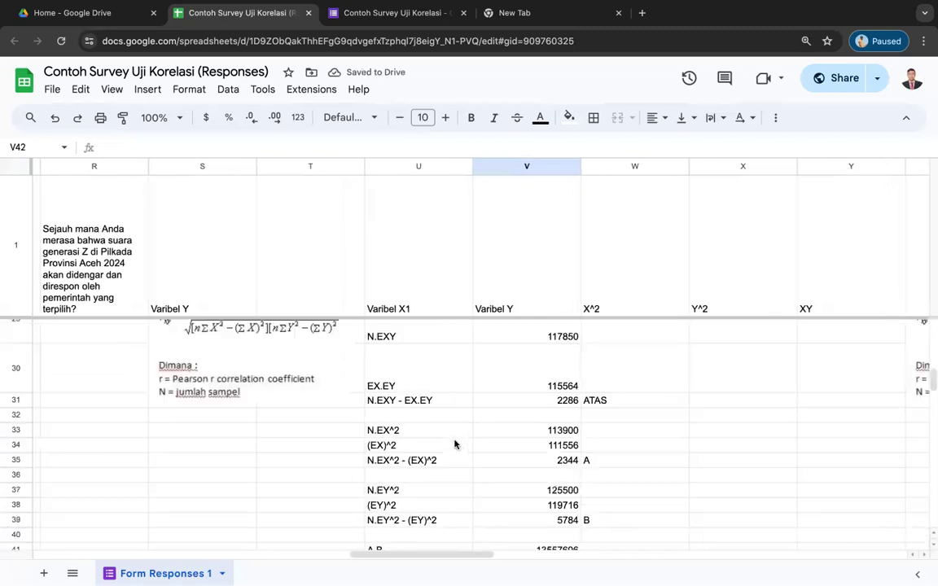
pyautogui.click(420, 390)
pyautogui.write('AKA')
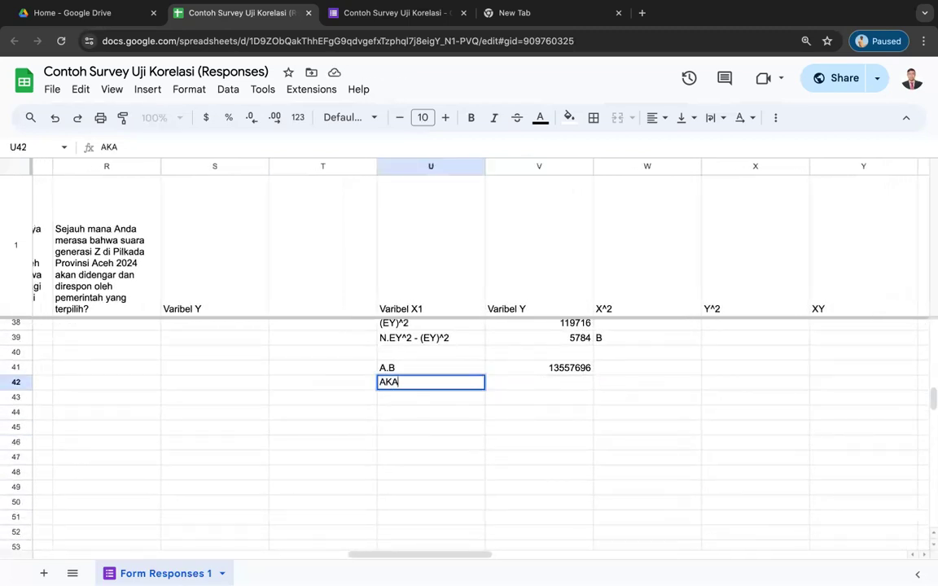
pyautogui.write('R A.B')
pyautogui.press('Tab')
pyautogui.write('=SQ')
pyautogui.click(534, 403)
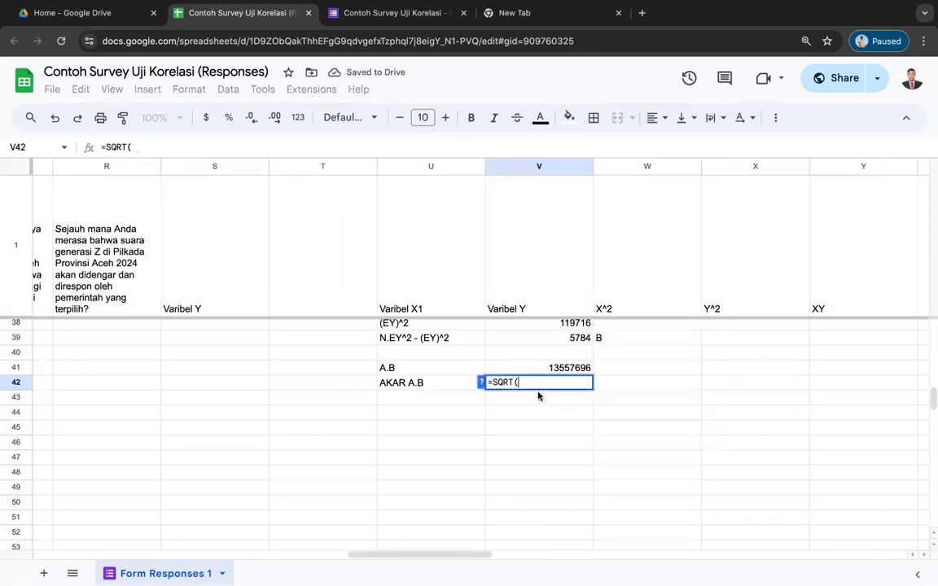
pyautogui.click(546, 372)
pyautogui.press('Return')
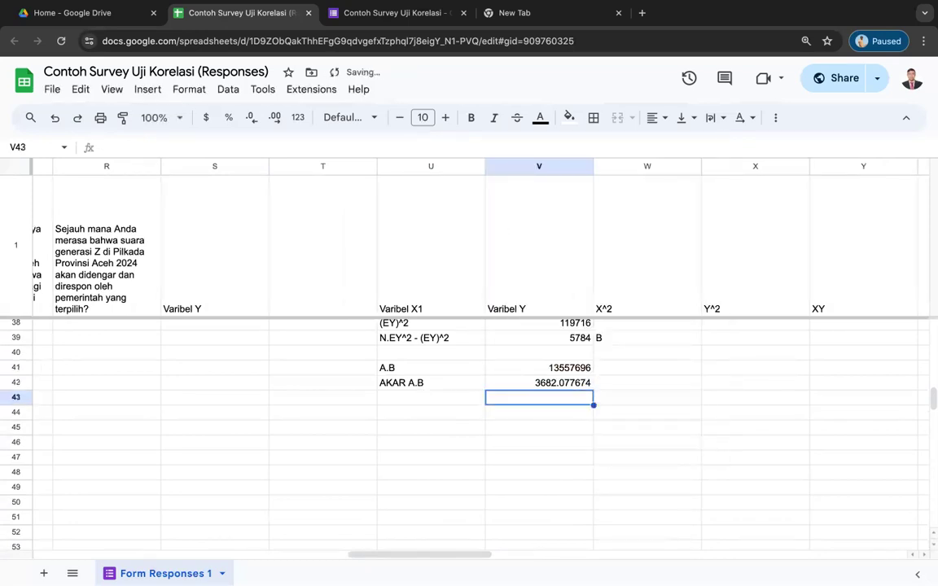
# Mark the AKAR A.B value as BAWAH in cell W42.
pyautogui.press('Left')
pyautogui.press('Up')
pyautogui.press('Right')
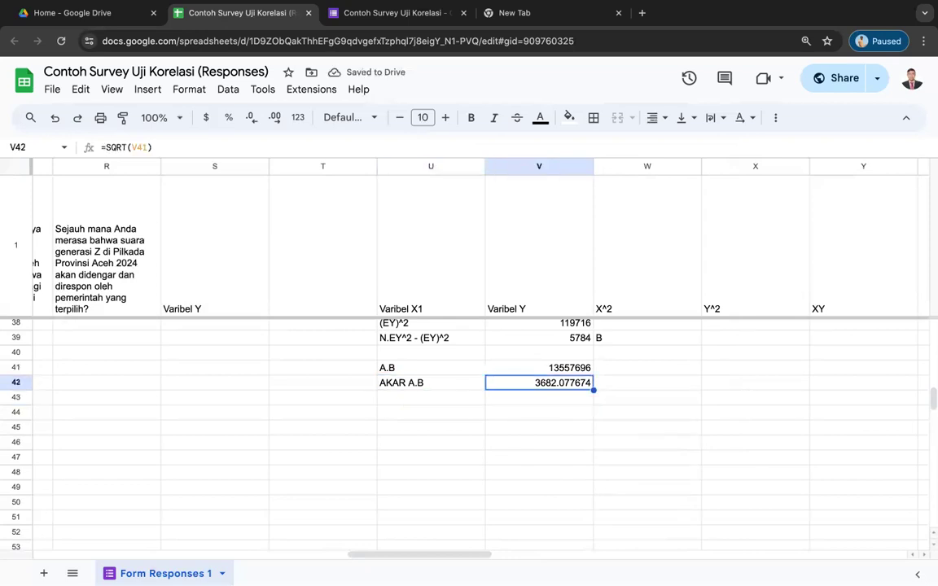
pyautogui.press('Right')
pyautogui.write('BAWAH')
pyautogui.press('Return')
# Enter the label R Y-X1 in cell U44 and the description ATAS/BAWAH in V44.
pyautogui.press('Down')
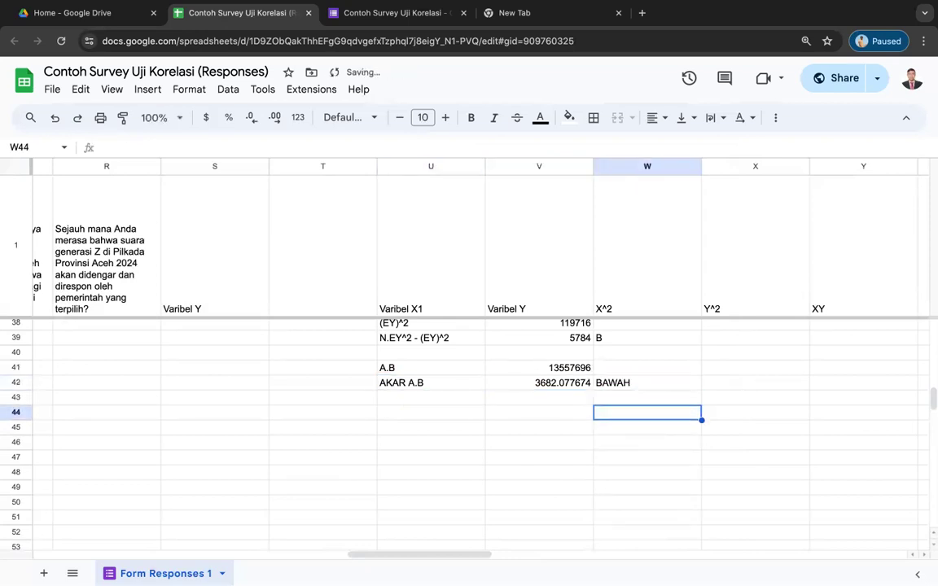
pyautogui.press('Left')
pyautogui.press('Left')
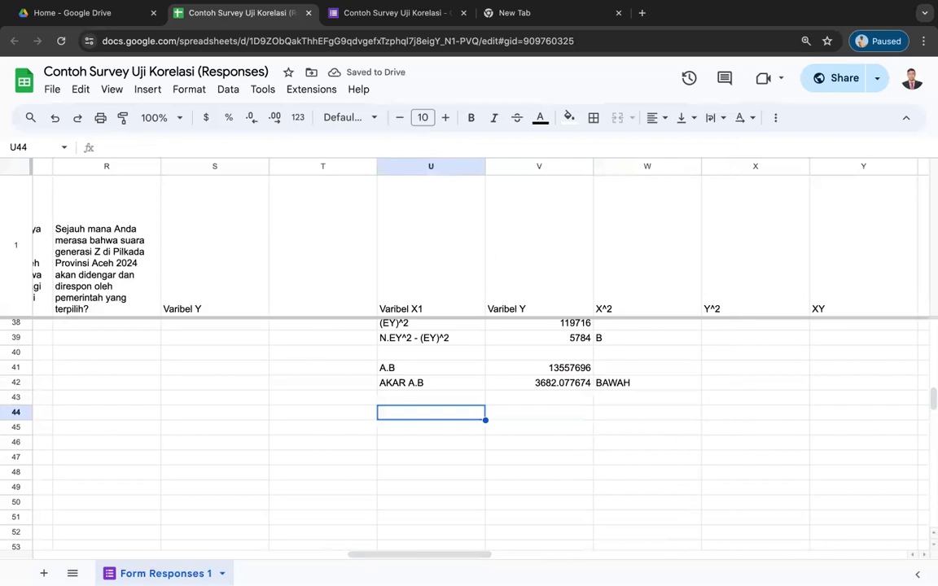
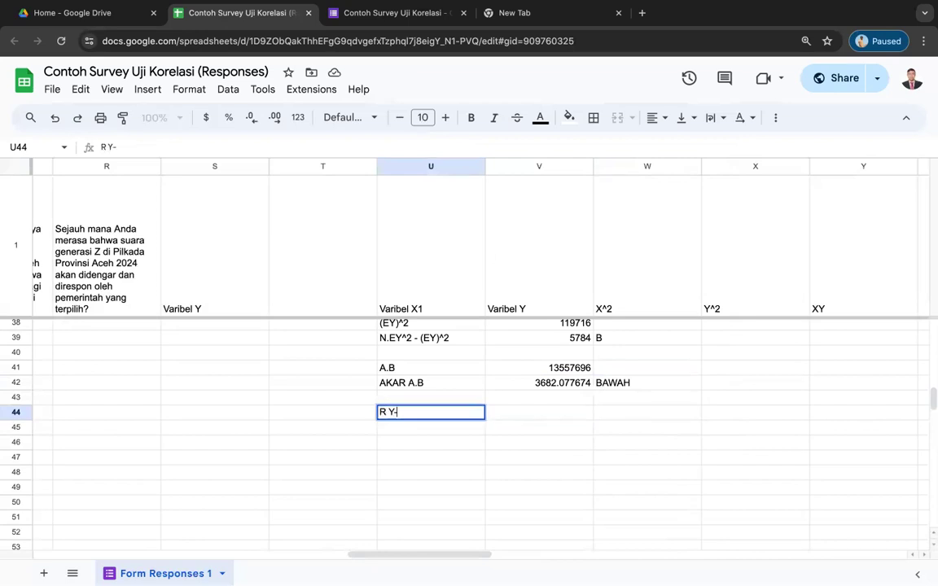
pyautogui.press('Tab')
pyautogui.write('=')
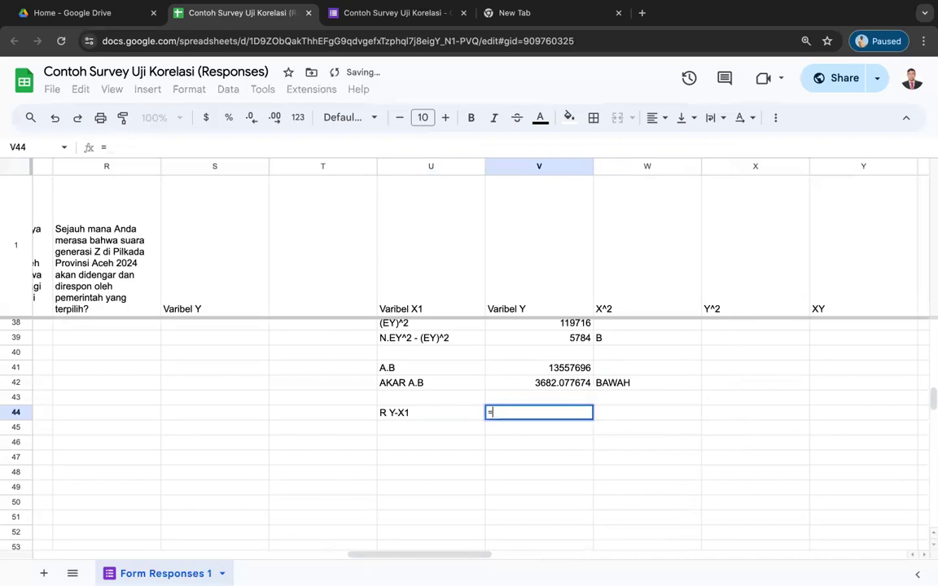
pyautogui.press('Escape')
pyautogui.write('ATAS/BAWAH')
pyautogui.press('Tab')
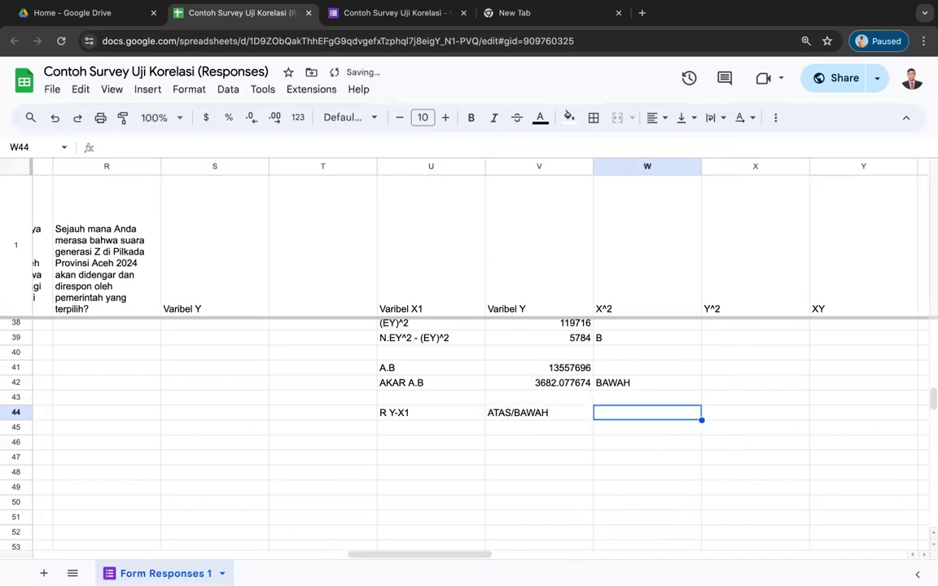
# Start the formula in cell W44 for dividing the ATAS value by the BAWAH value.
pyautogui.write('=')
pyautogui.scroll(2, 611, 396)
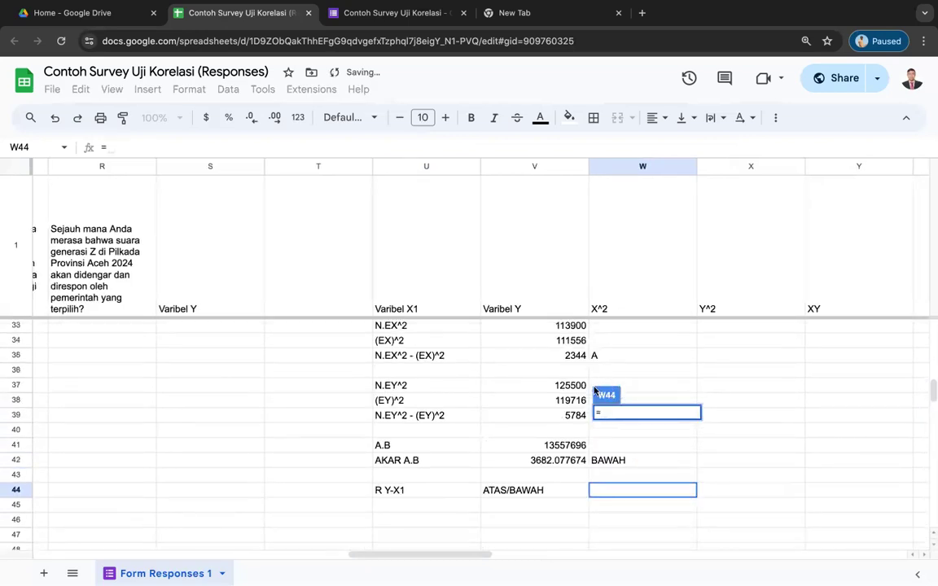
# Compute the R Y-X1 correlation in W44 by dividing the ATAS value in V31 by the BAWAH value in V42.
pyautogui.scroll(3, 595, 391)
pyautogui.click(545, 453)
pyautogui.write('/')
pyautogui.scroll(-3, 609, 448)
pyautogui.click(565, 458)
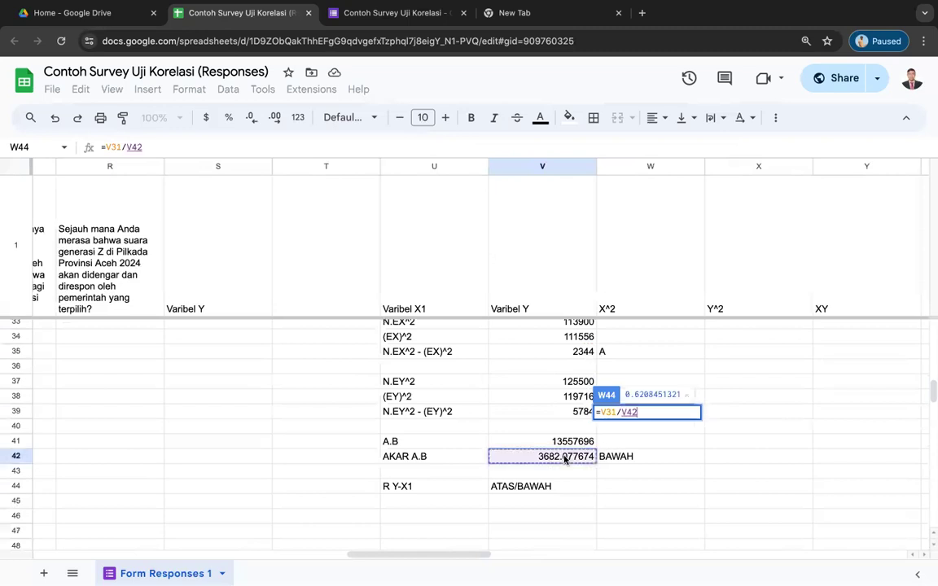
pyautogui.press('Return')
pyautogui.click(619, 476)
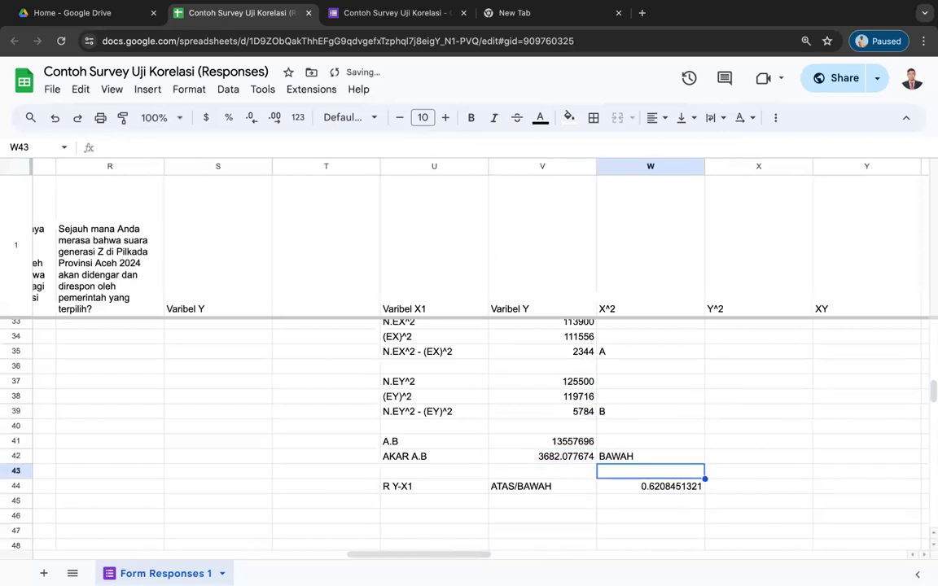
pyautogui.press('Down')
# Make the R Y-X1 result row, cells U44 to W44, bold.
pyautogui.click(410, 486)
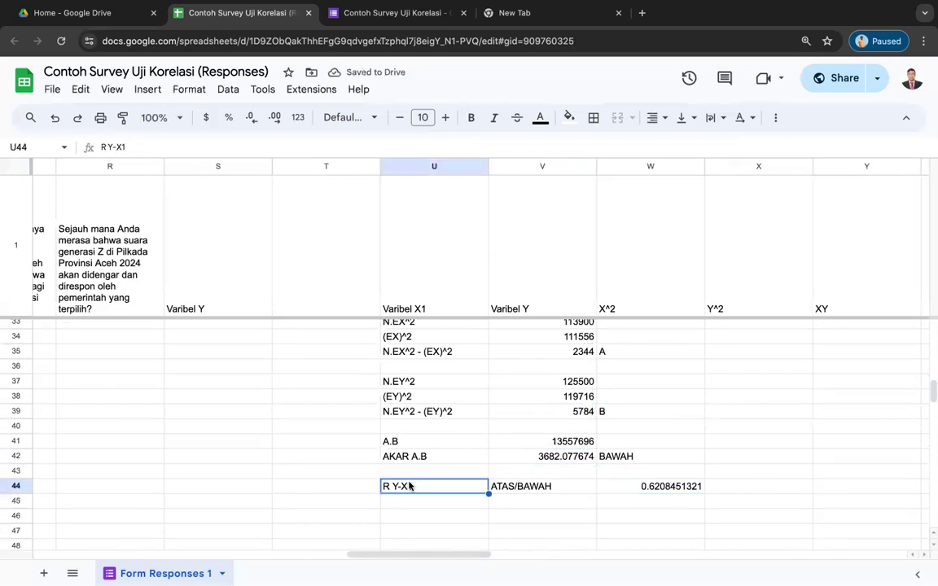
pyautogui.hotkey('shift', 'Right')
pyautogui.hotkey('shift', 'Right')
pyautogui.hotkey('ctrl', 'b')
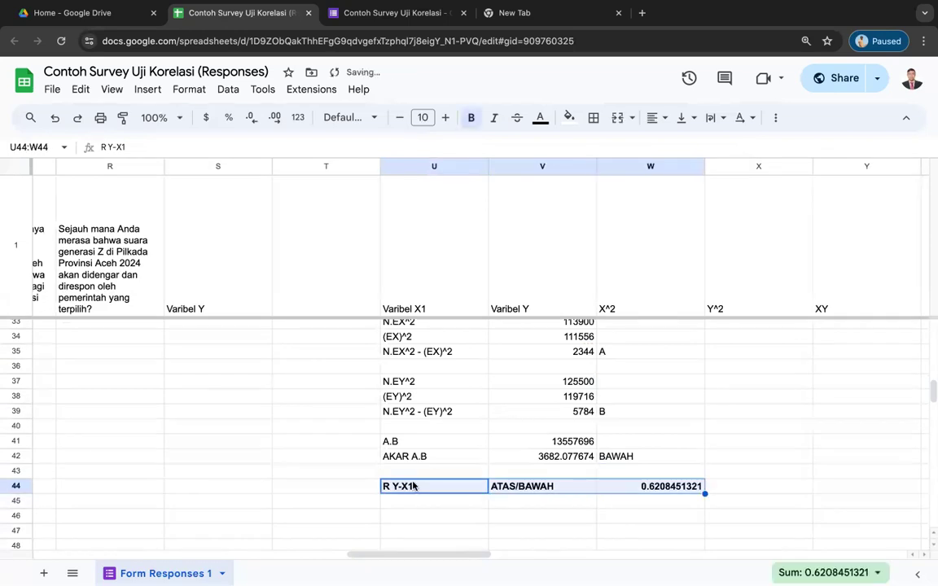
pyautogui.click(673, 446)
# Copy the whole Varibel X2 column N into the empty column AA.
pyautogui.scroll(5, 673, 447)
pyautogui.hscroll(4, 673, 446)
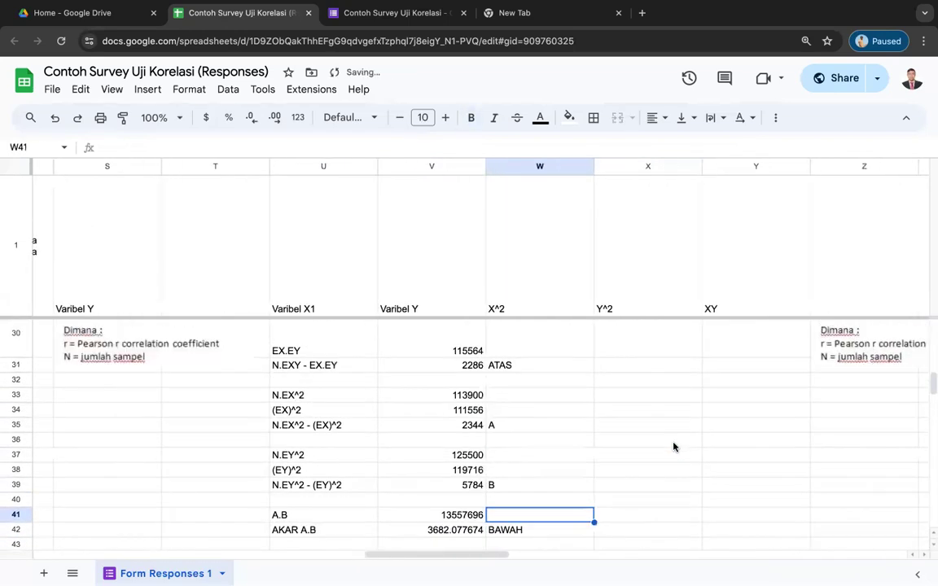
pyautogui.scroll(6, 674, 446)
pyautogui.hscroll(2, 674, 446)
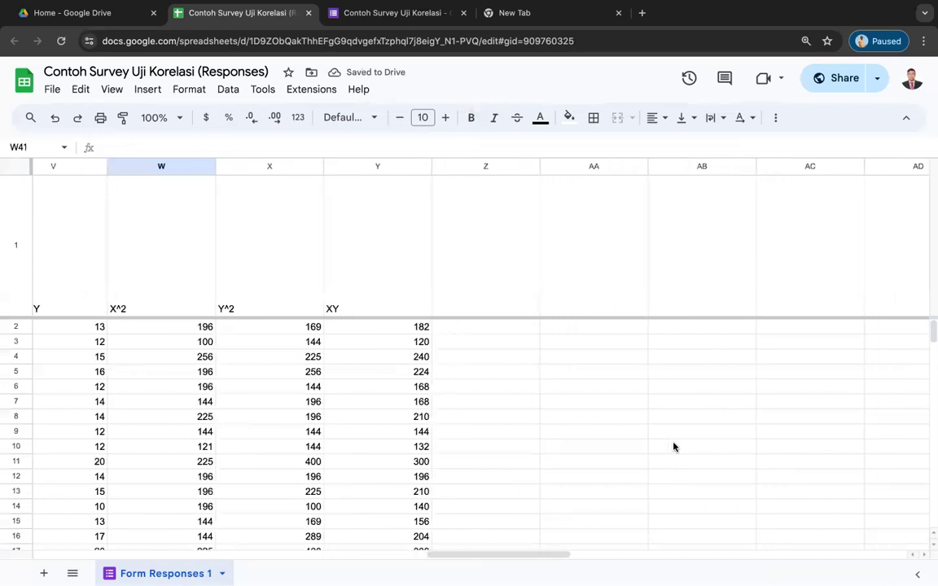
pyautogui.hscroll(-2, 673, 446)
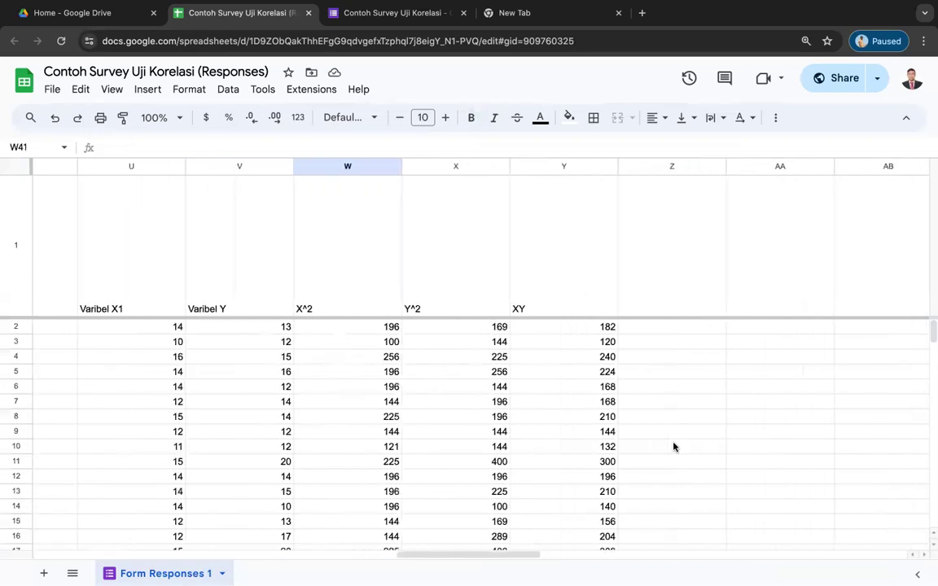
pyautogui.hscroll(-8, 664, 409)
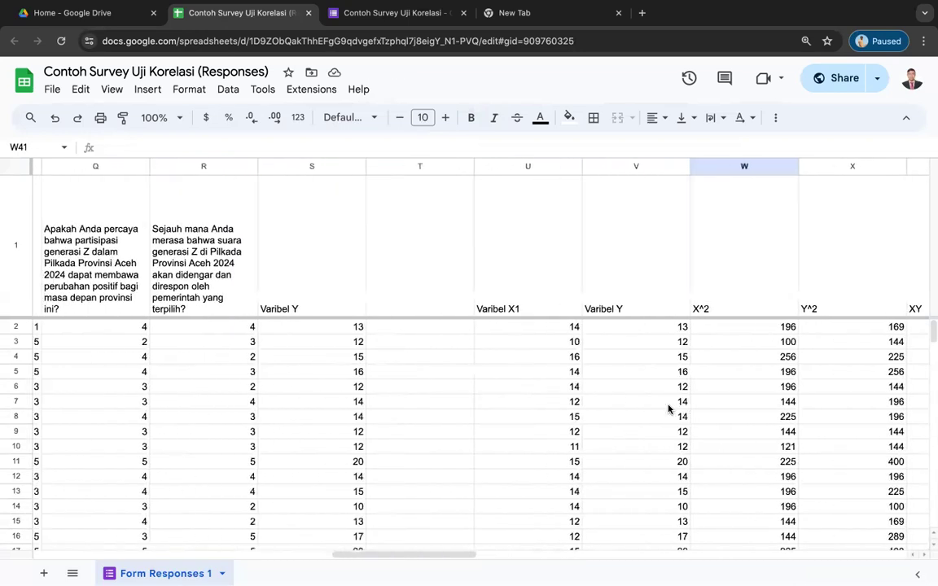
pyautogui.hscroll(-2, 669, 409)
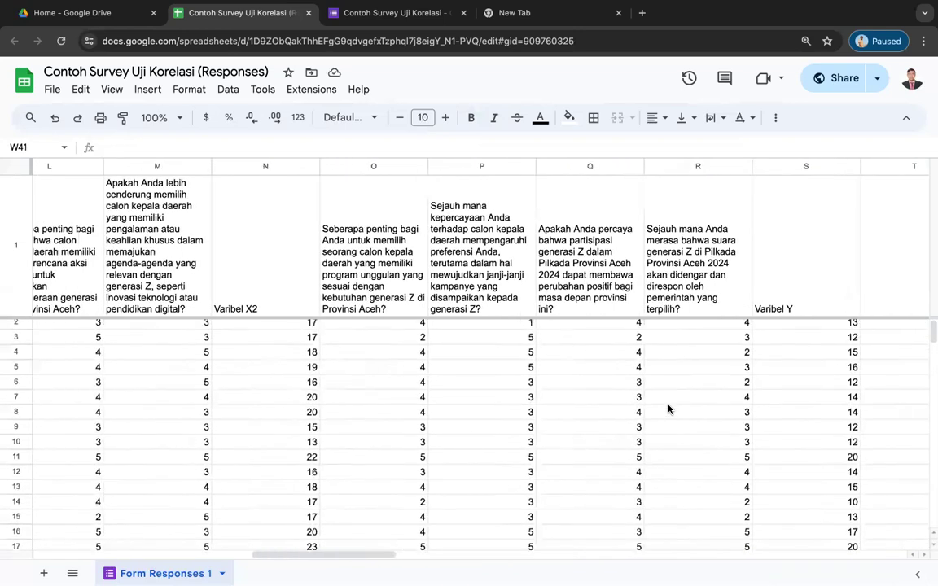
pyautogui.click(250, 166)
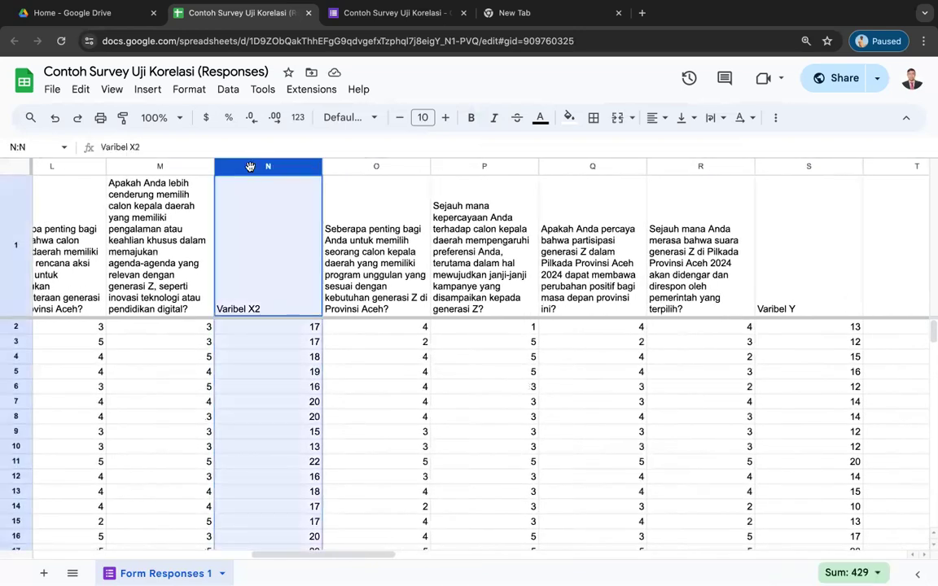
pyautogui.hscroll(3, 663, 387)
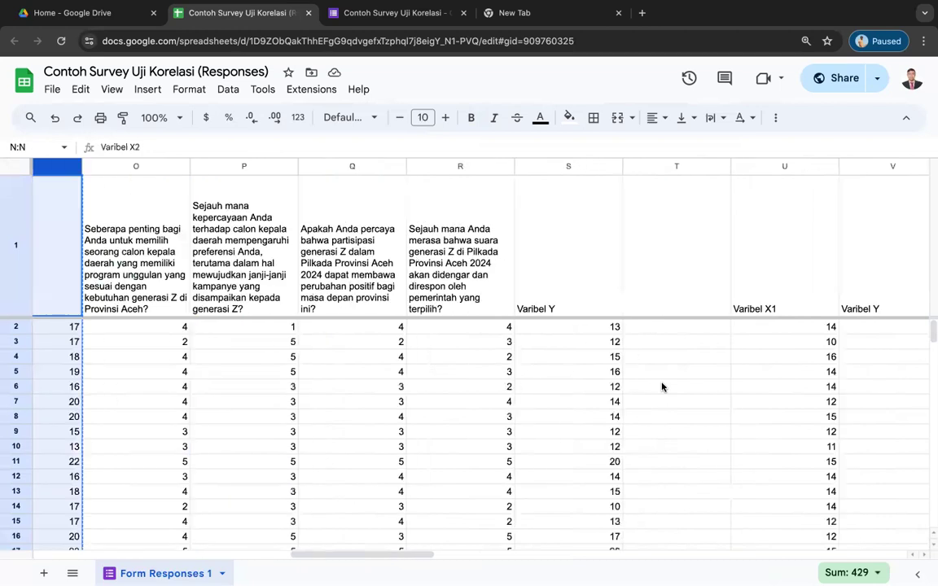
pyautogui.hscroll(5, 662, 386)
pyautogui.click(610, 339)
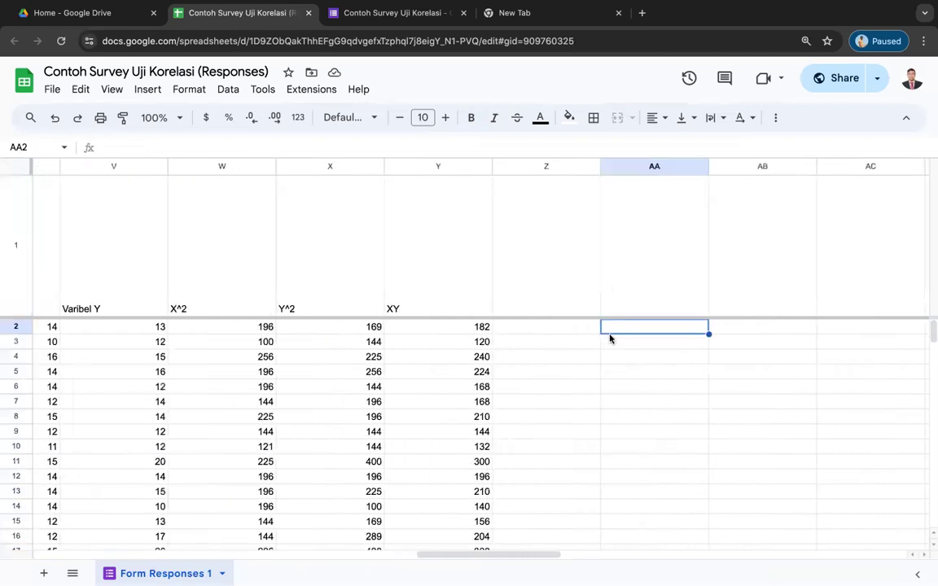
pyautogui.click(612, 175)
pyautogui.click(621, 167)
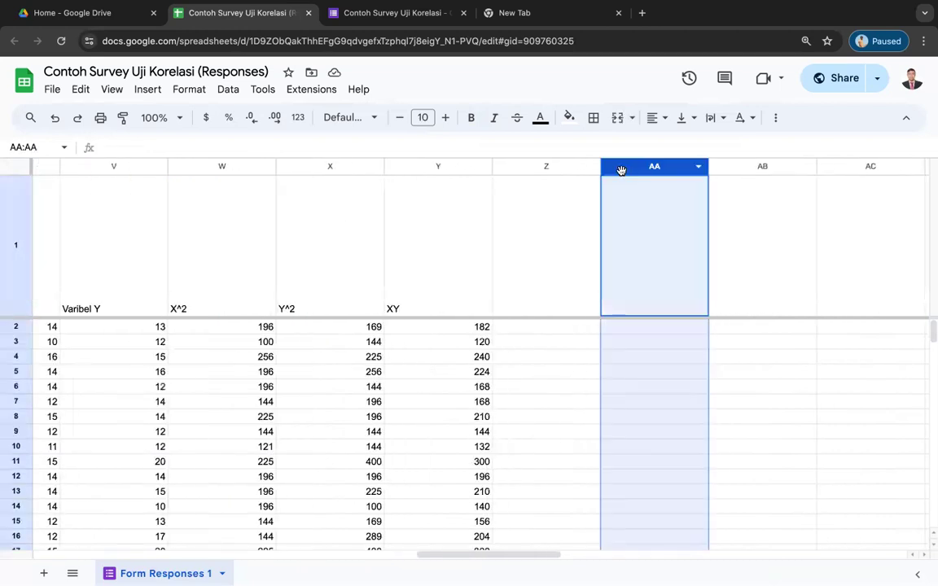
pyautogui.hotkey('ctrl', 'v')
pyautogui.click(653, 333)
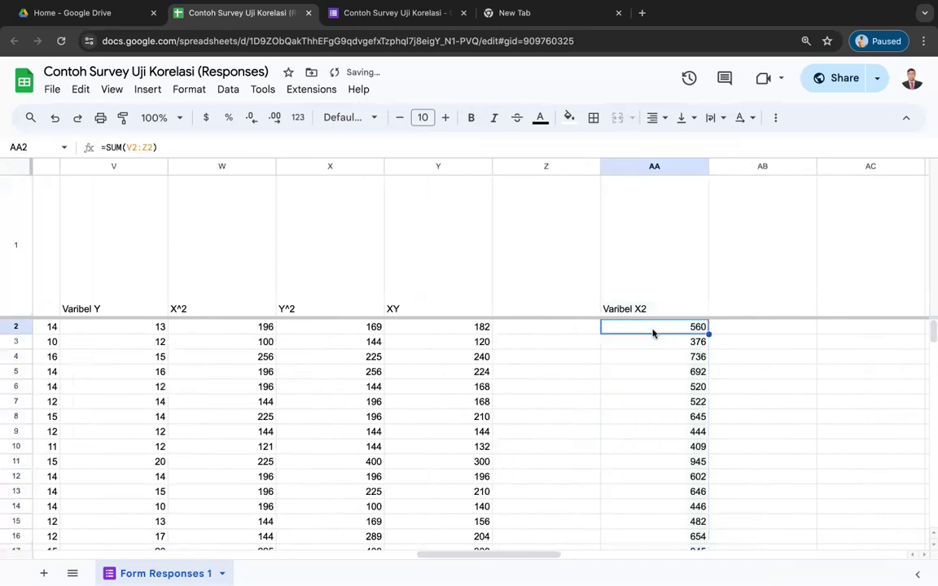
# Replace the formula in AA2 with the original one from N2, =SUM(I2:M2).
pyautogui.hscroll(-10, 689, 342)
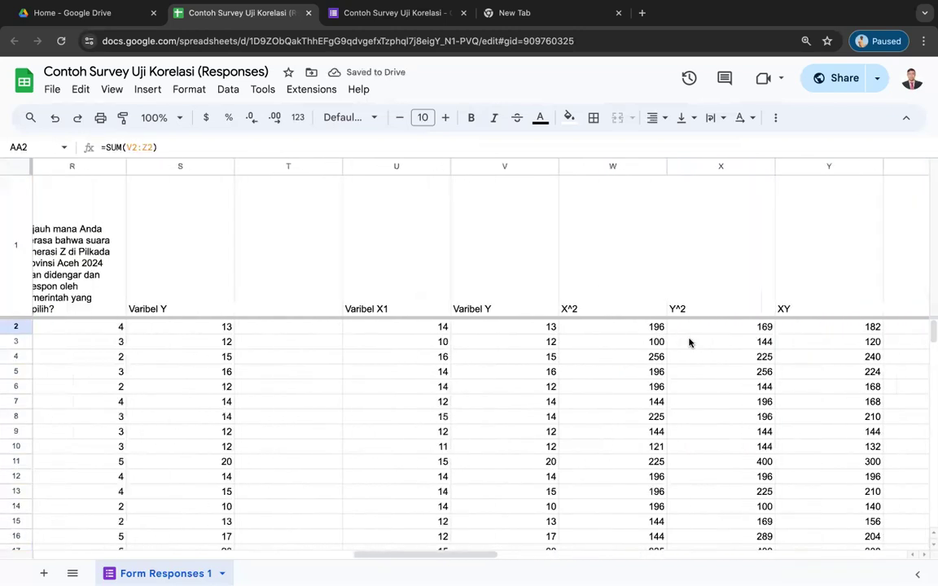
pyautogui.hscroll(-3, 689, 342)
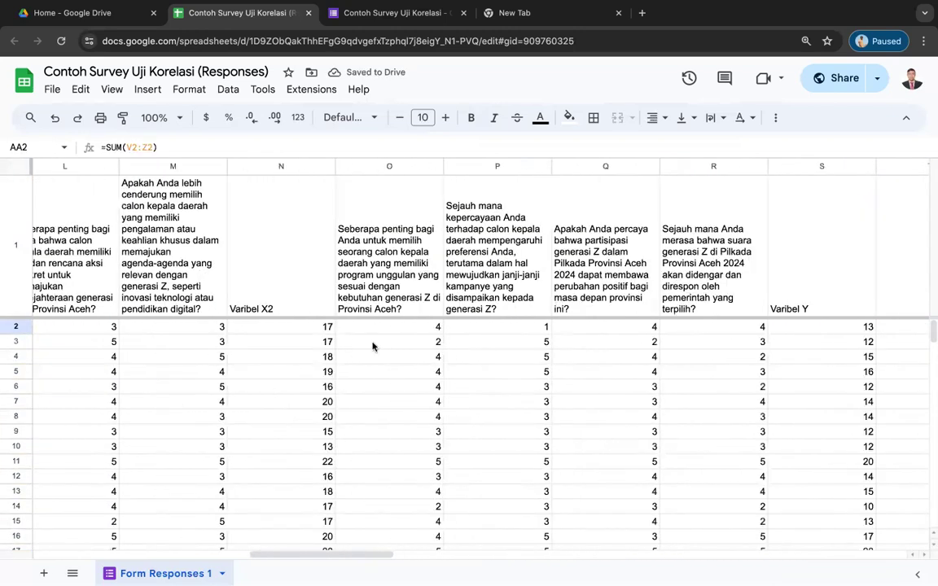
pyautogui.doubleClick(313, 333)
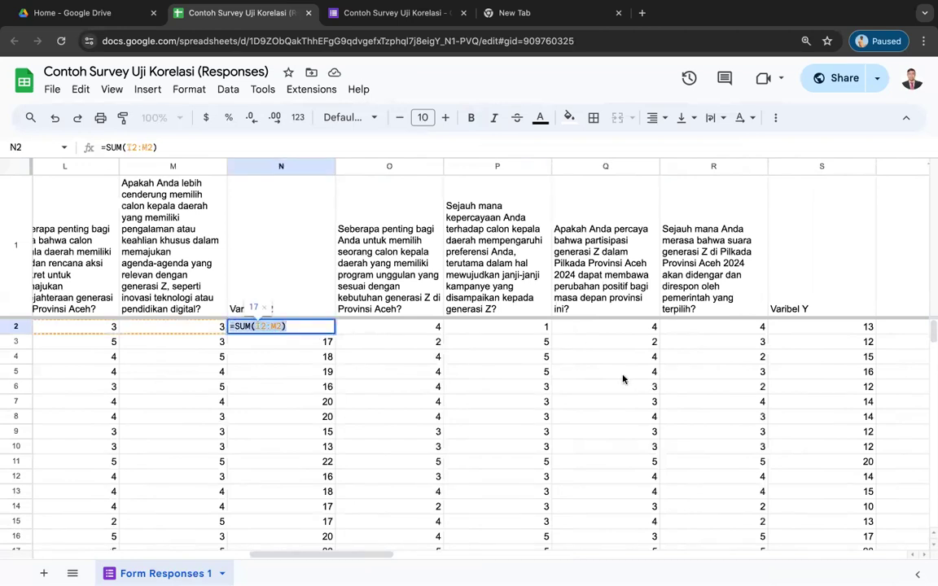
pyautogui.hscroll(10, 623, 380)
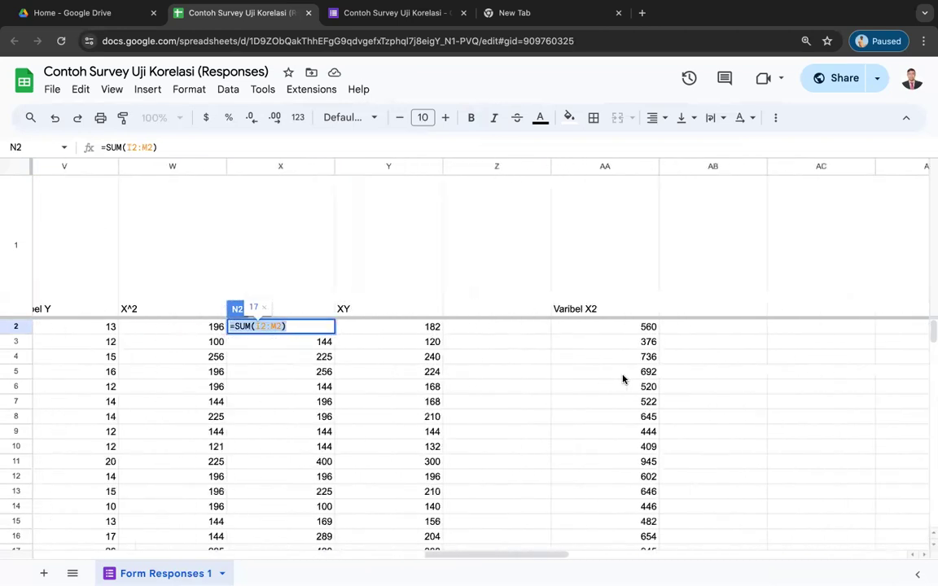
pyautogui.hscroll(1, 607, 350)
pyautogui.doubleClick(591, 326)
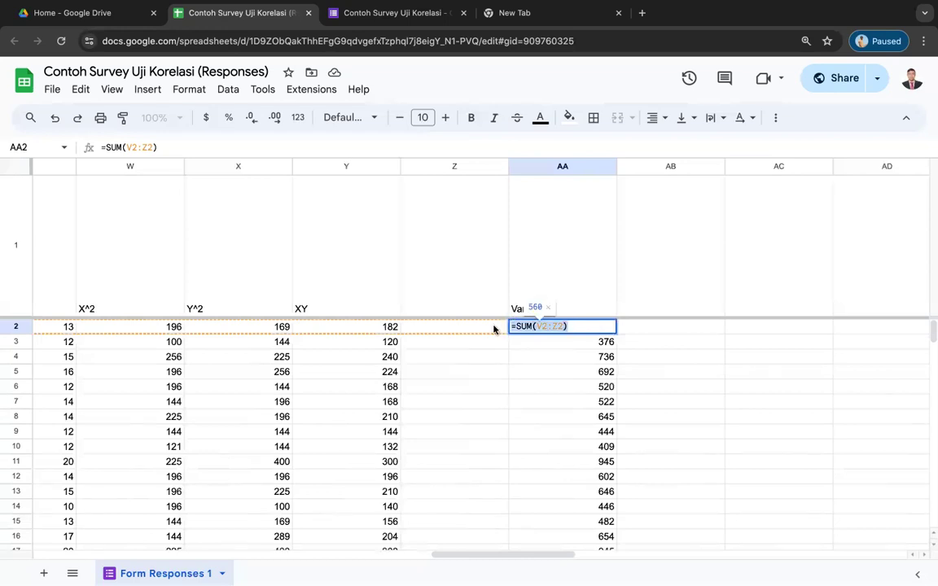
pyautogui.write('=SUM(I2:M2)')
pyautogui.press('Return')
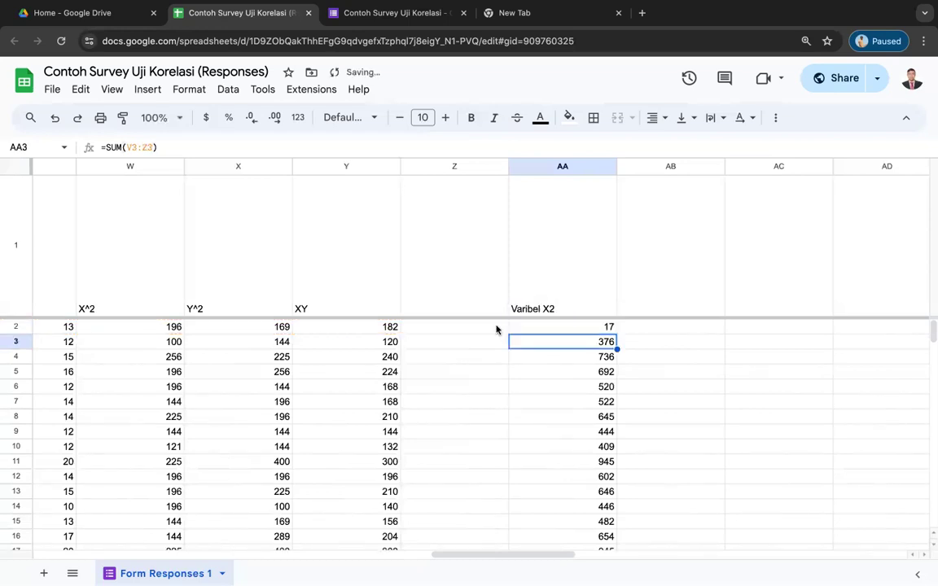
# Fill the corrected sum formula from AA2 down the Varibel X2 column through row 26.
pyautogui.click(582, 329)
pyautogui.moveTo(616, 332); pyautogui.dragTo(613, 505)
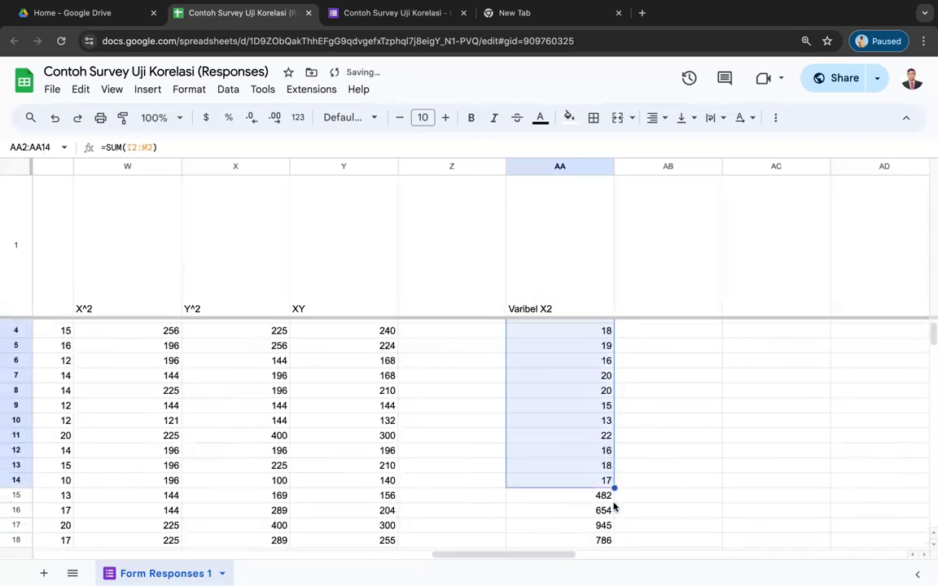
pyautogui.scroll(-4, 619, 380)
pyautogui.moveTo(617, 322); pyautogui.dragTo(616, 496)
pyautogui.click(655, 495)
pyautogui.scroll(5, 656, 495)
pyautogui.hscroll(-6, 655, 495)
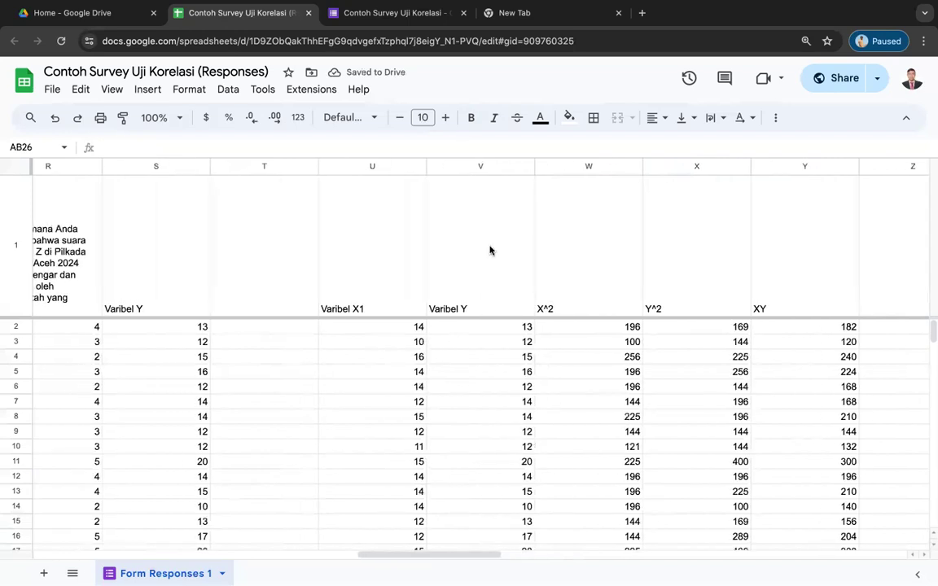
pyautogui.click(458, 166)
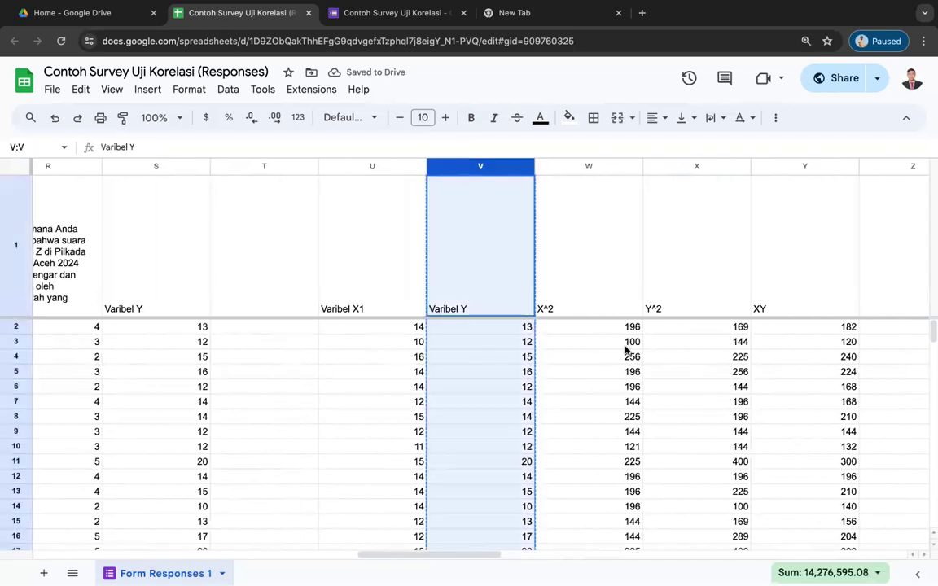
pyautogui.hscroll(5, 624, 349)
pyautogui.hscroll(-3, 600, 407)
pyautogui.scroll(-10, 600, 407)
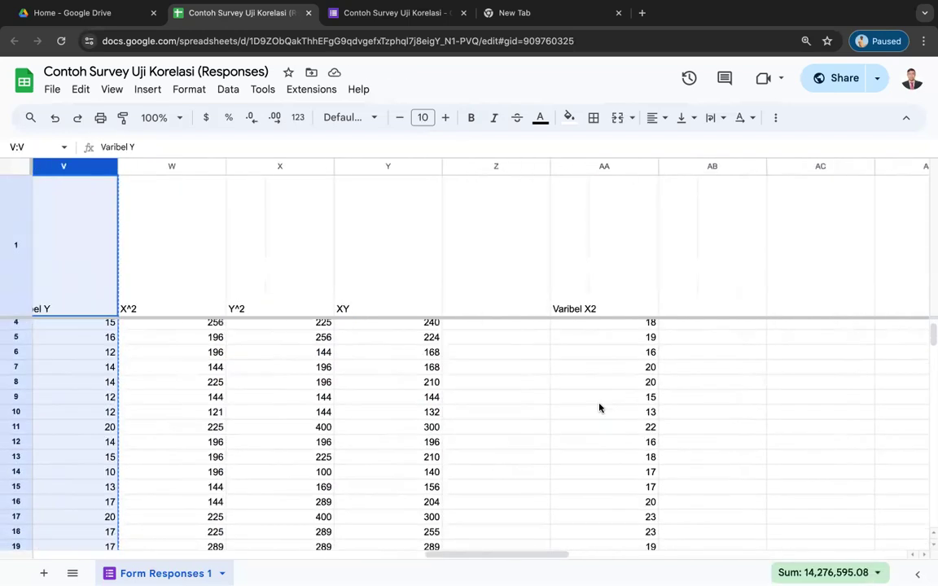
pyautogui.scroll(10, 600, 407)
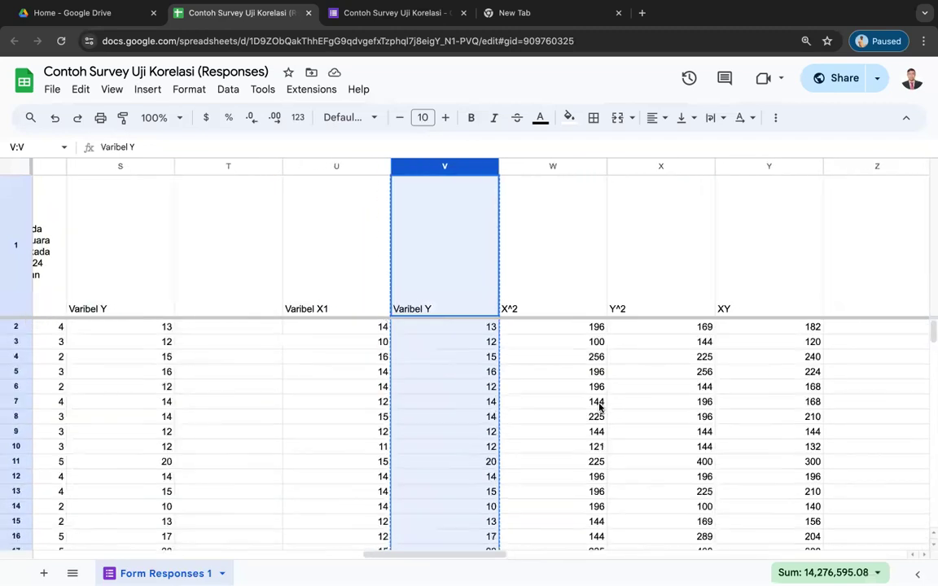
# Copy the whole original Varibel Y column S into the empty column AB.
pyautogui.hscroll(-4, 599, 407)
pyautogui.hotkey('ctrl', 'c')
pyautogui.hscroll(-1, 497, 196)
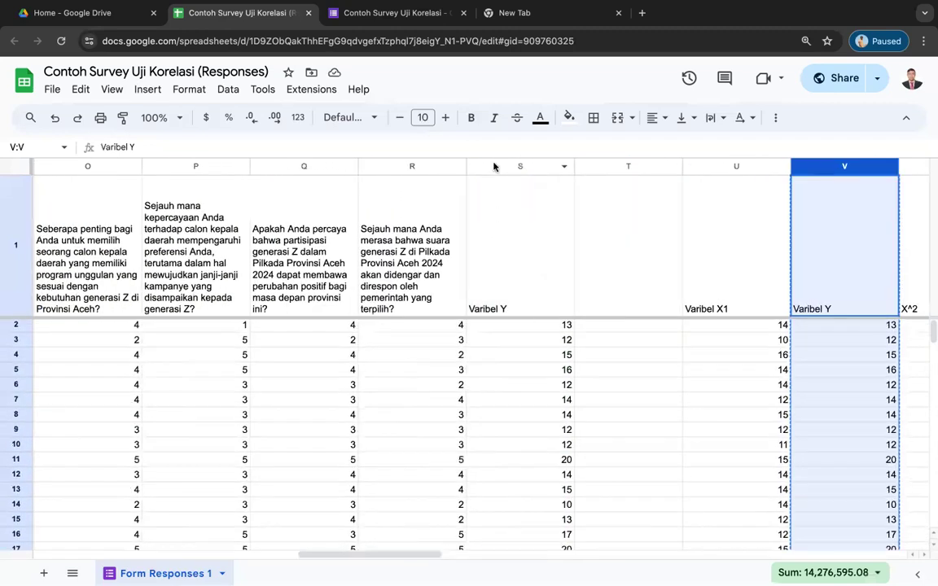
pyautogui.click(494, 165)
pyautogui.hscroll(10, 628, 240)
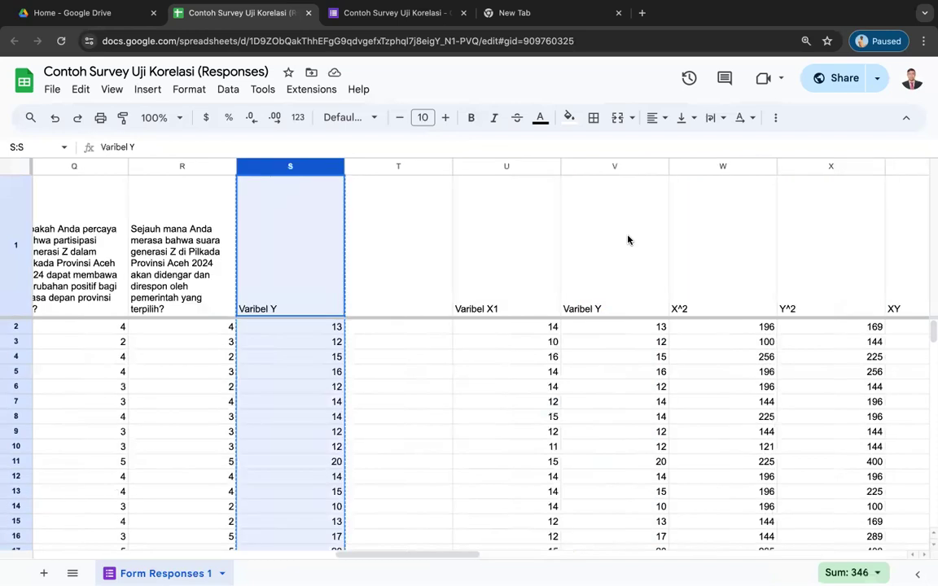
pyautogui.click(384, 166)
pyautogui.hotkey('ctrl', 'v')
pyautogui.click(413, 327)
# Replace the formula in AB2 with the original one from S2, =SUM(O2:R2).
pyautogui.hscroll(-8, 415, 328)
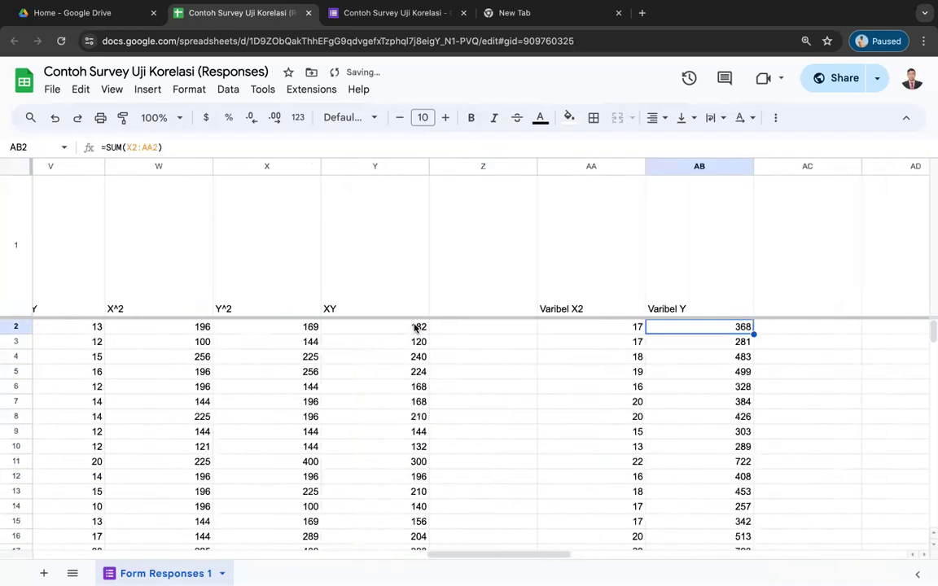
pyautogui.doubleClick(192, 326)
pyautogui.moveTo(206, 326); pyautogui.dragTo(98, 326)
pyautogui.hscroll(8, 429, 390)
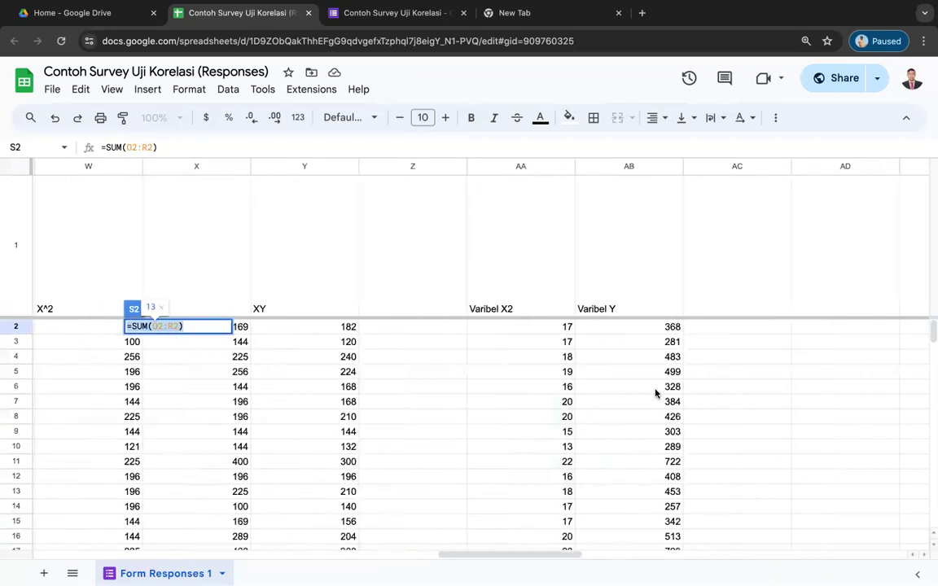
pyautogui.doubleClick(550, 328)
pyautogui.moveTo(547, 328); pyautogui.dragTo(429, 329)
pyautogui.press('super+v')
pyautogui.press('Return')
# Fill the corrected sum formula from AB2 down the Varibel Y column through row 26.
pyautogui.click(542, 330)
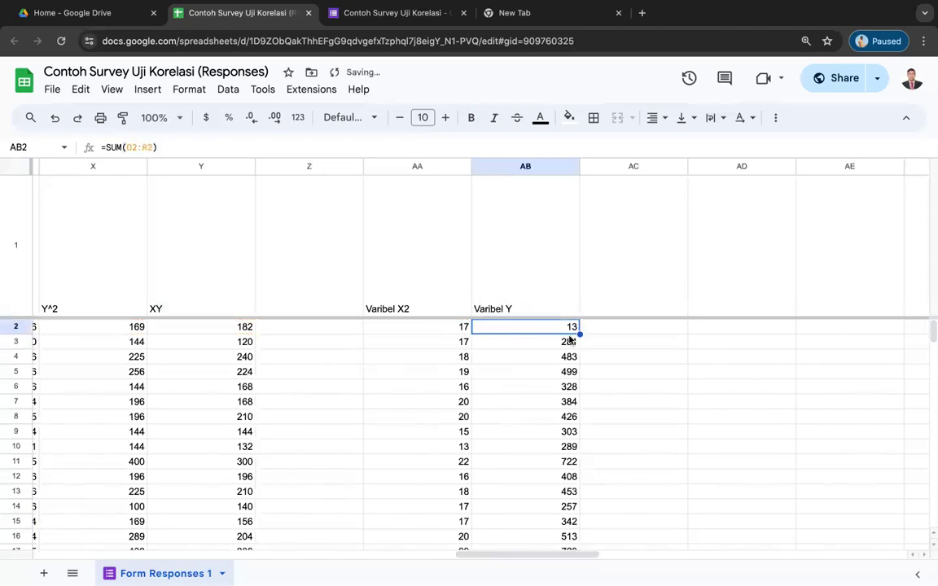
pyautogui.moveTo(579, 334); pyautogui.dragTo(579, 462)
pyautogui.scroll(-5, 579, 391)
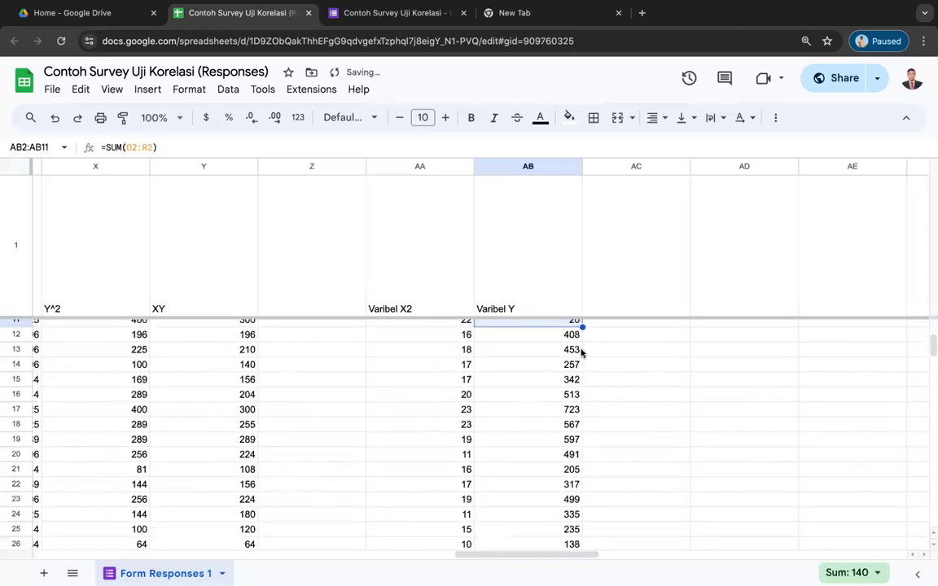
pyautogui.moveTo(582, 329); pyautogui.dragTo(583, 486)
pyautogui.scroll(-5, 583, 456)
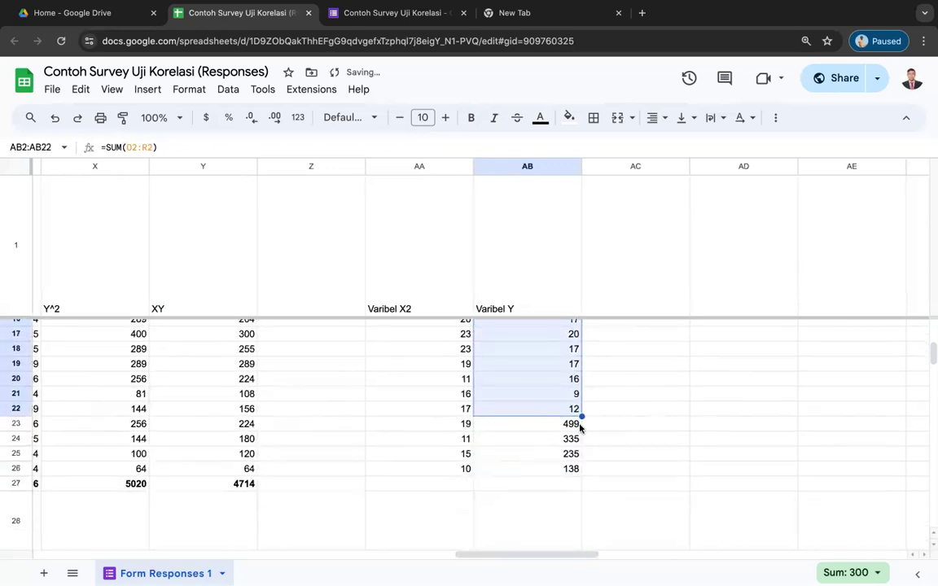
pyautogui.moveTo(583, 417); pyautogui.dragTo(582, 476)
pyautogui.click(603, 456)
# Enter the header X^2 in AC1, beside the copied Varibel Y column.
pyautogui.scroll(10, 602, 461)
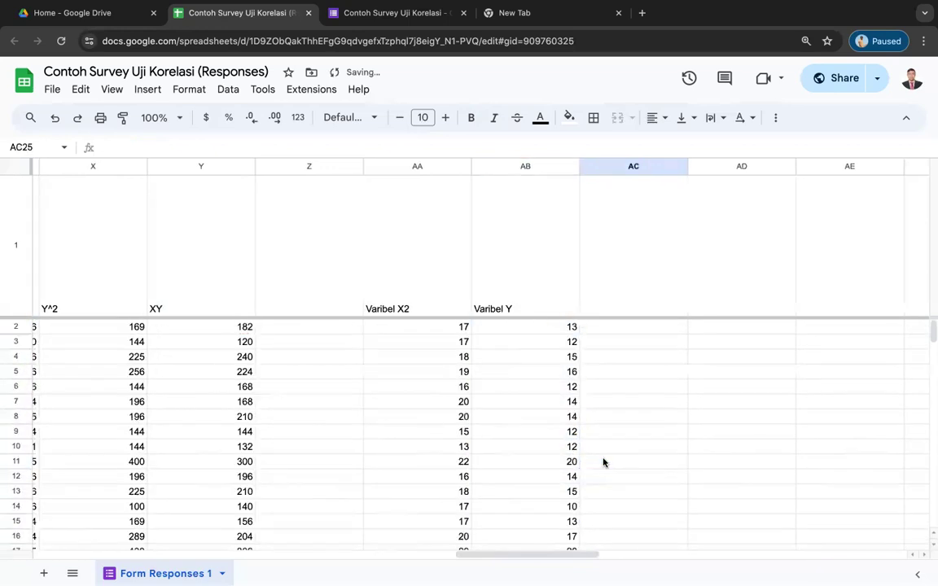
pyautogui.click(606, 288)
pyautogui.write('X')
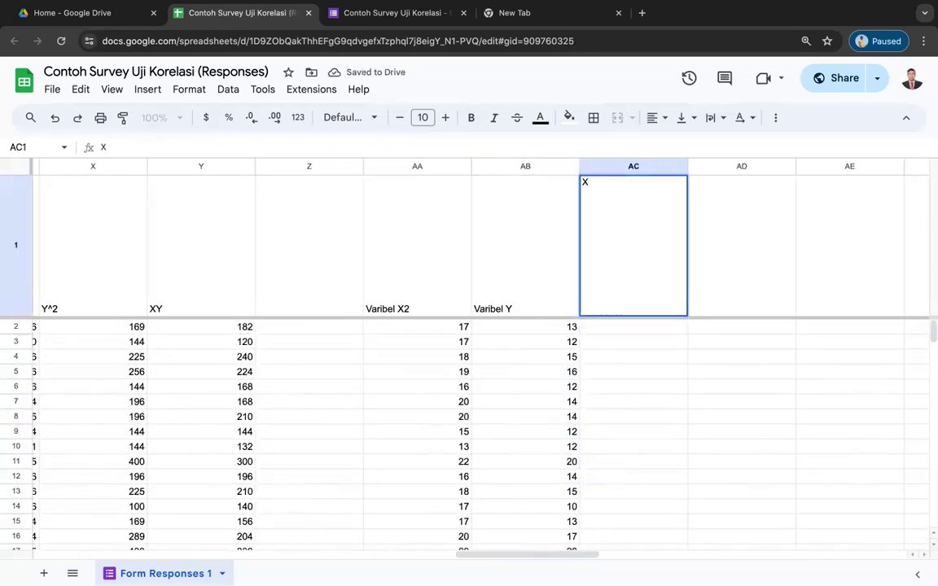
pyautogui.press('Return')
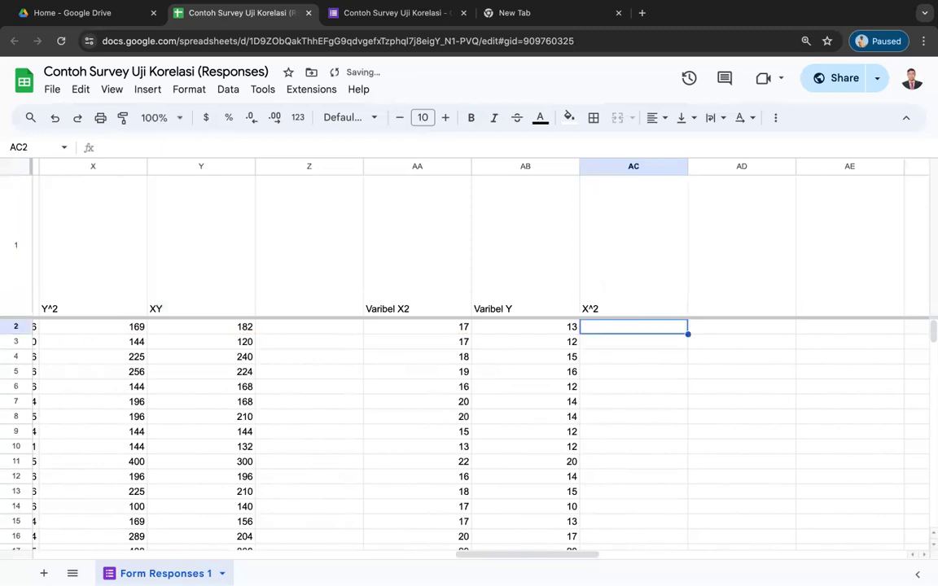
pyautogui.press('Right')
pyautogui.write('Y')
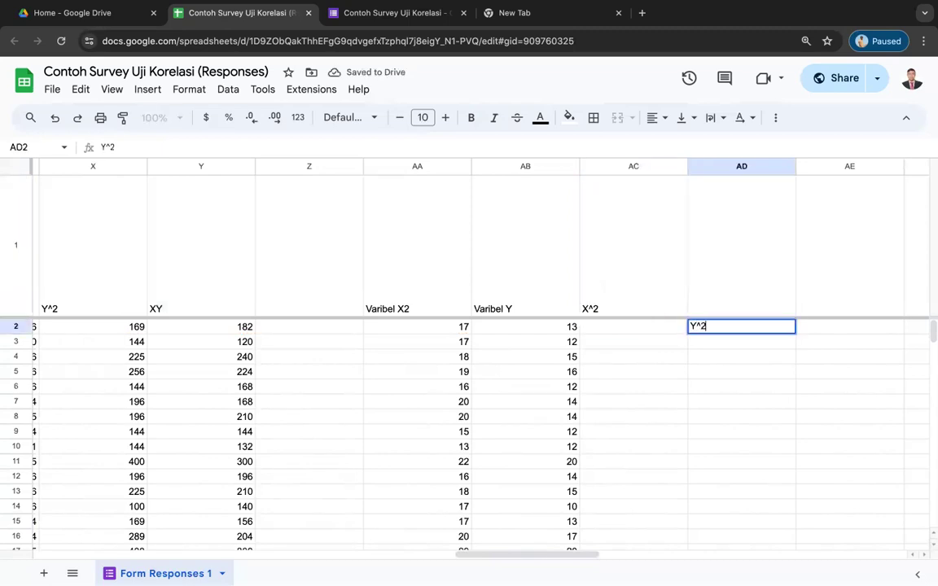
pyautogui.write('^2')
pyautogui.press('Right')
pyautogui.press('Left')
# Enter the headers Y^2 in AD1 and XY in AE1, next to the X^2 header.
pyautogui.press('Up')
pyautogui.write('X')
pyautogui.write('Y^')
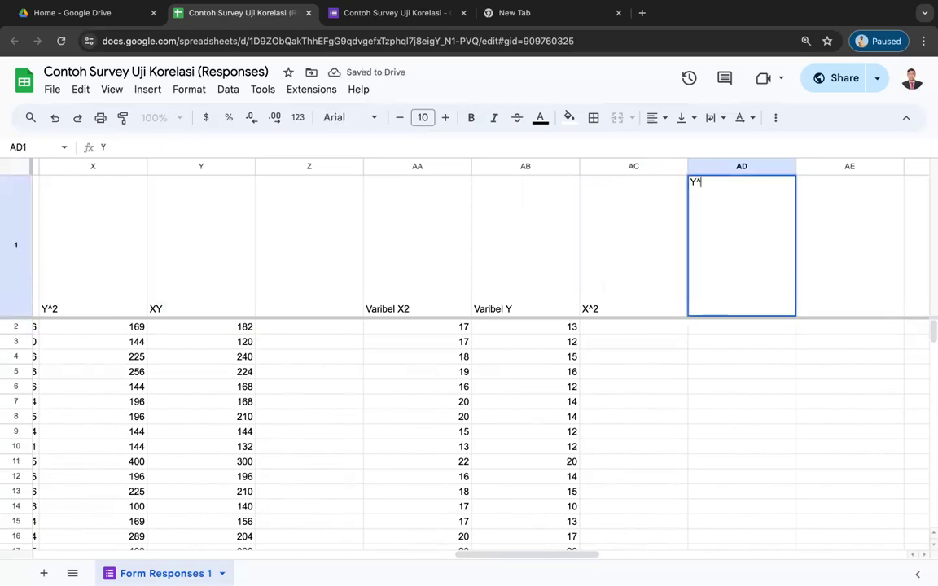
pyautogui.press('Right')
pyautogui.write('X')
pyautogui.press('Left')
pyautogui.press('Left')
pyautogui.press('Right')
pyautogui.press('Right')
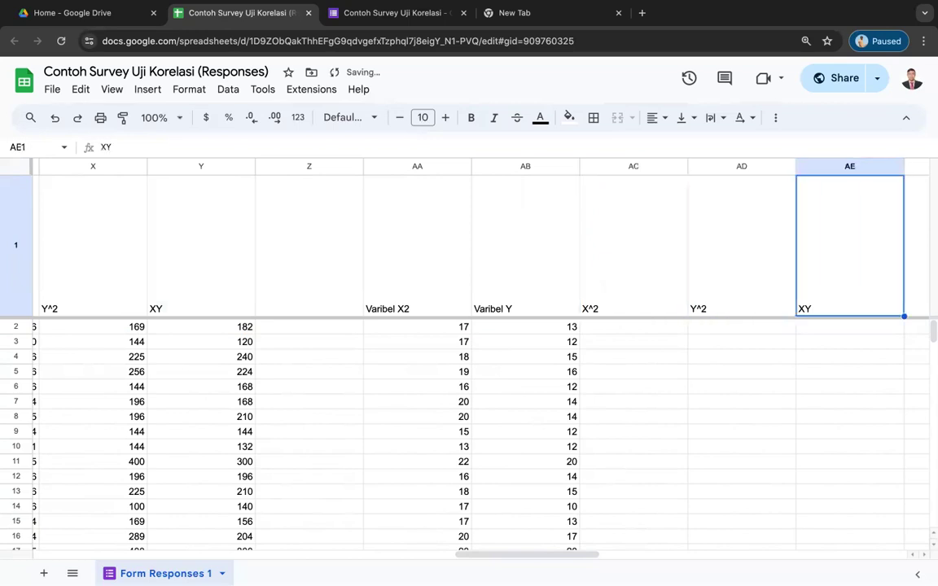
pyautogui.click(421, 333)
pyautogui.click(686, 342)
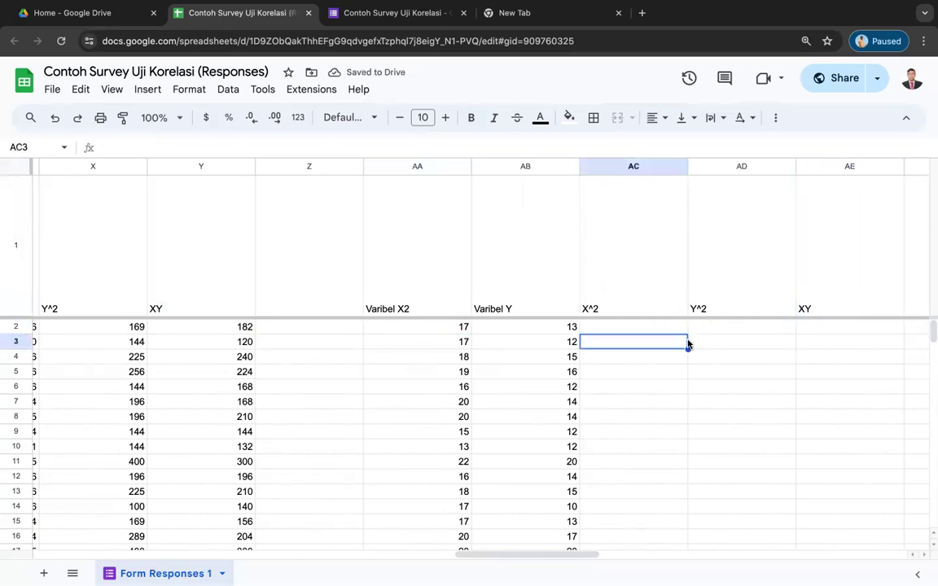
pyautogui.hscroll(5, 688, 343)
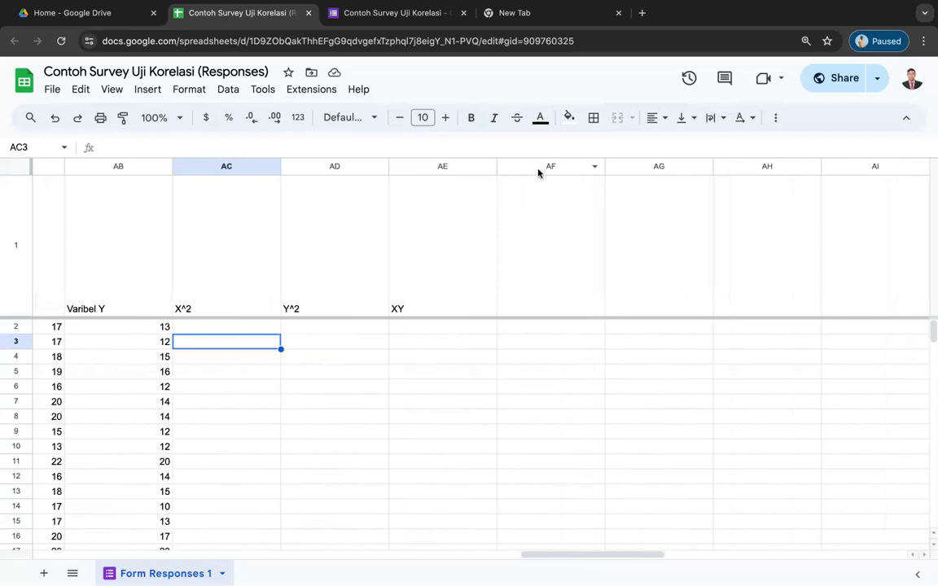
pyautogui.click(538, 168)
pyautogui.click(444, 168)
pyautogui.hotkey('shift', 'Right')
pyautogui.hotkey('shift', 'Right')
pyautogui.hotkey('shift', 'Right')
pyautogui.hotkey('shift', 'Right')
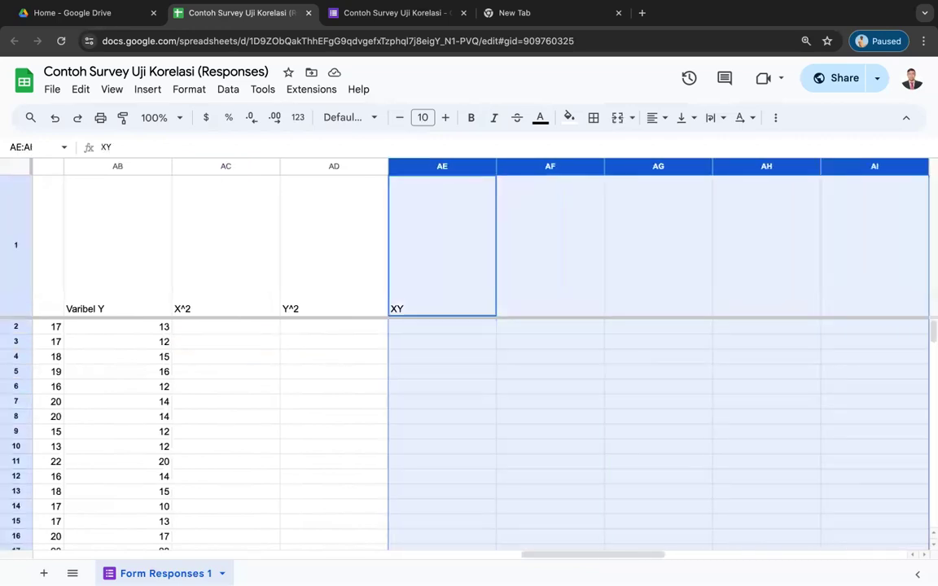
pyautogui.click(530, 186)
pyautogui.click(529, 166)
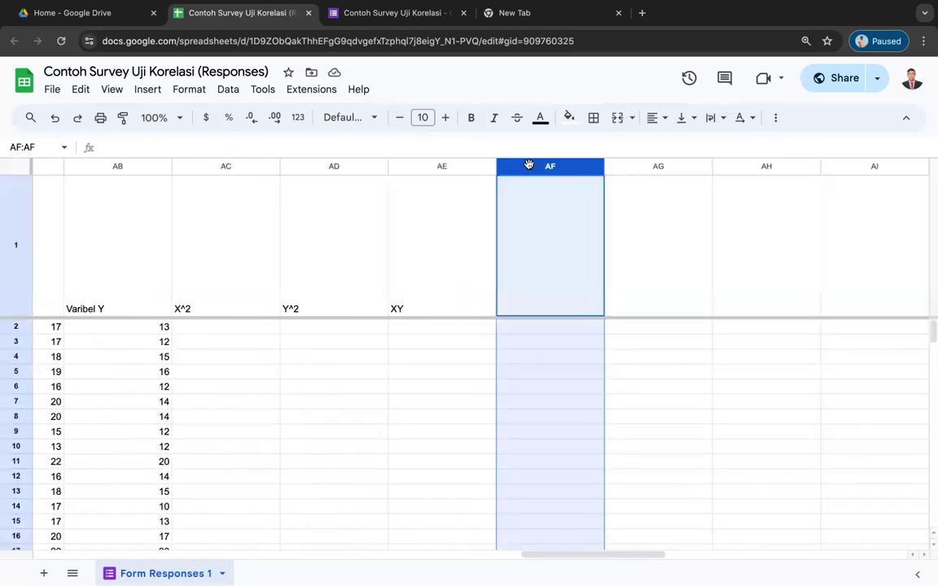
# Insert three blank columns after columns AT to AV, beyond the F Hitung calculation.
pyautogui.hscroll(10, 529, 166)
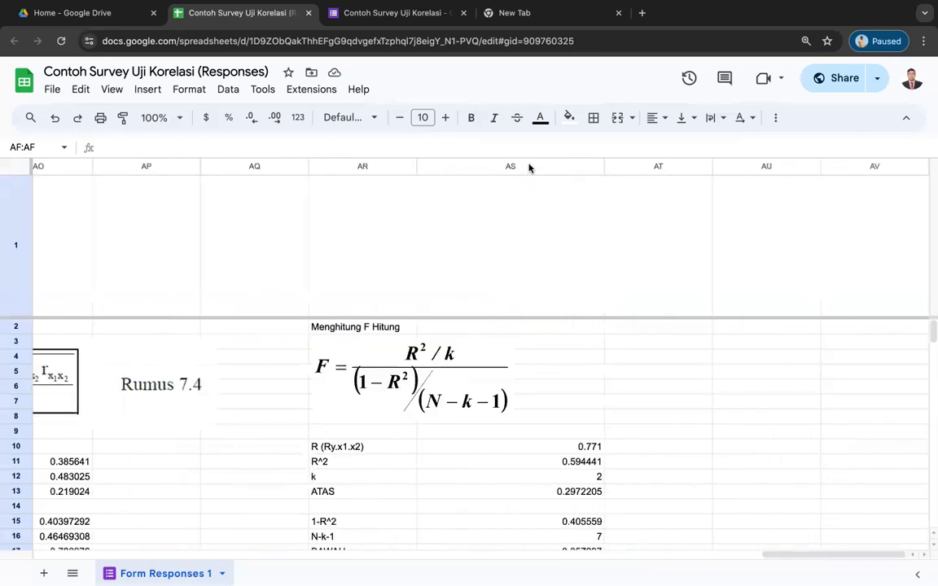
pyautogui.click(683, 170)
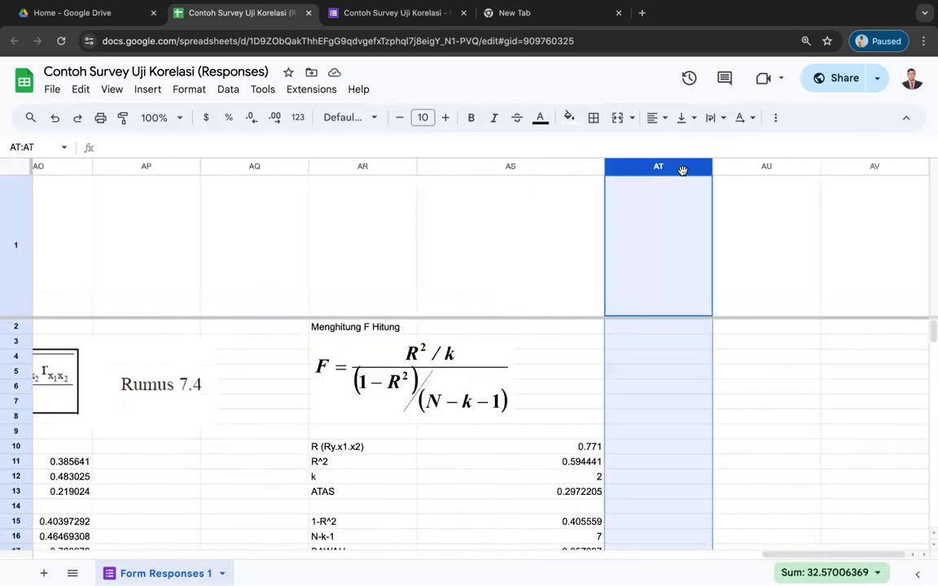
pyautogui.moveTo(683, 169); pyautogui.dragTo(875, 167)
pyautogui.rightClick(664, 168)
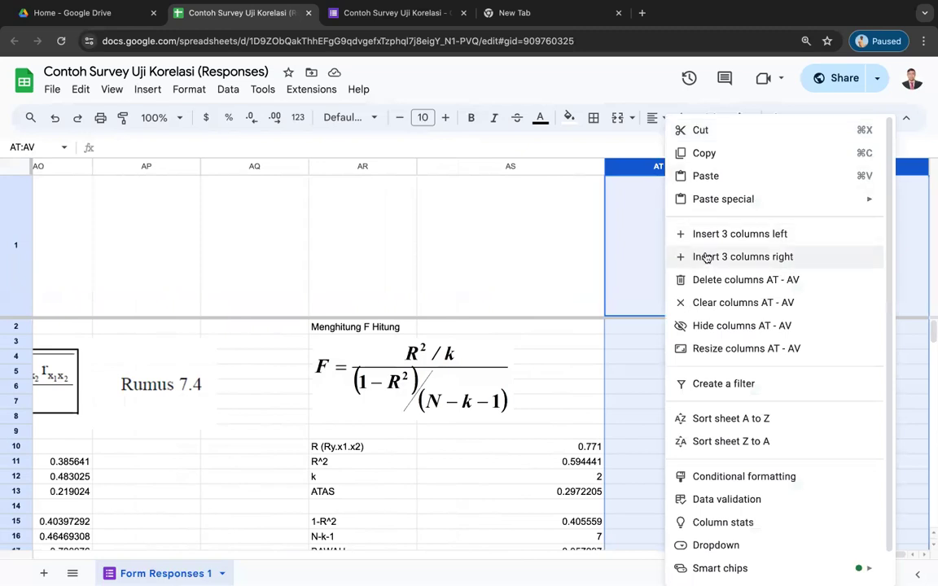
pyautogui.click(707, 257)
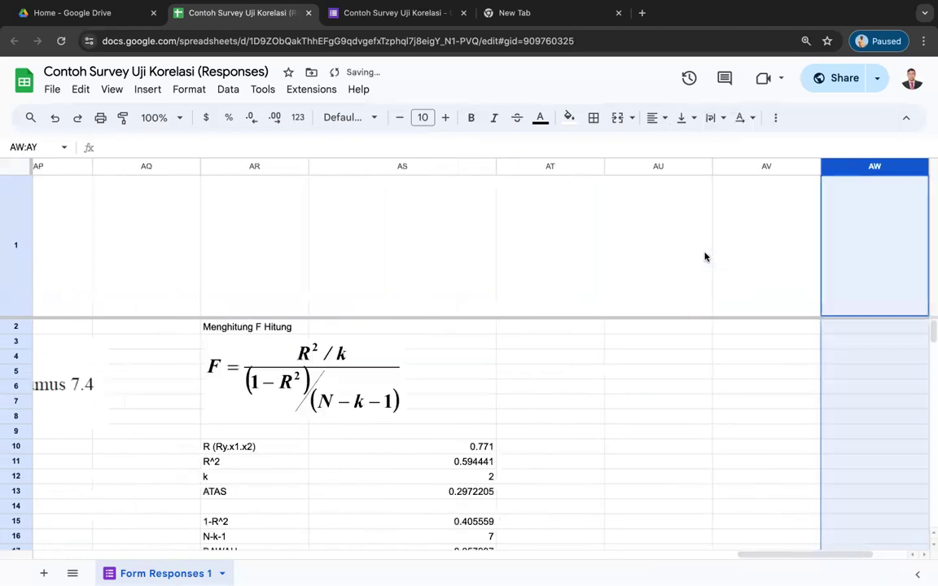
pyautogui.click(705, 343)
# Enter =AA2^2 in AC2 and accept the suggested autofill for the rest of the X^2 column.
pyautogui.hscroll(-10, 704, 350)
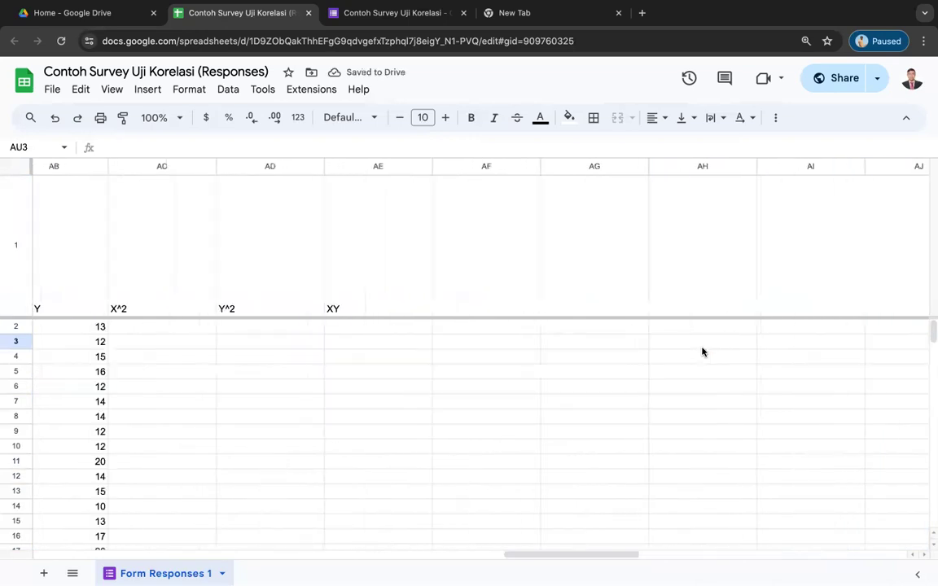
pyautogui.hscroll(-5, 703, 352)
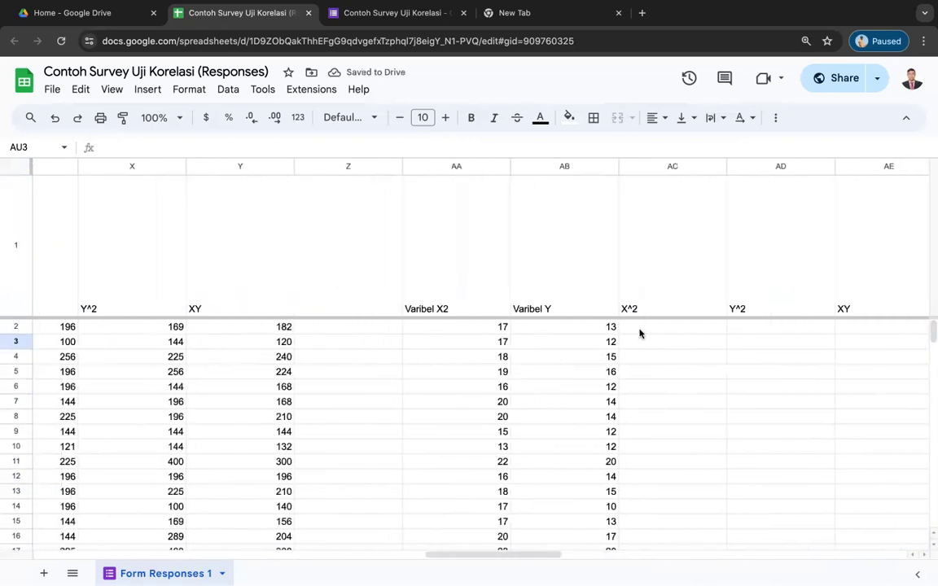
pyautogui.click(639, 330)
pyautogui.write('=')
pyautogui.click(480, 333)
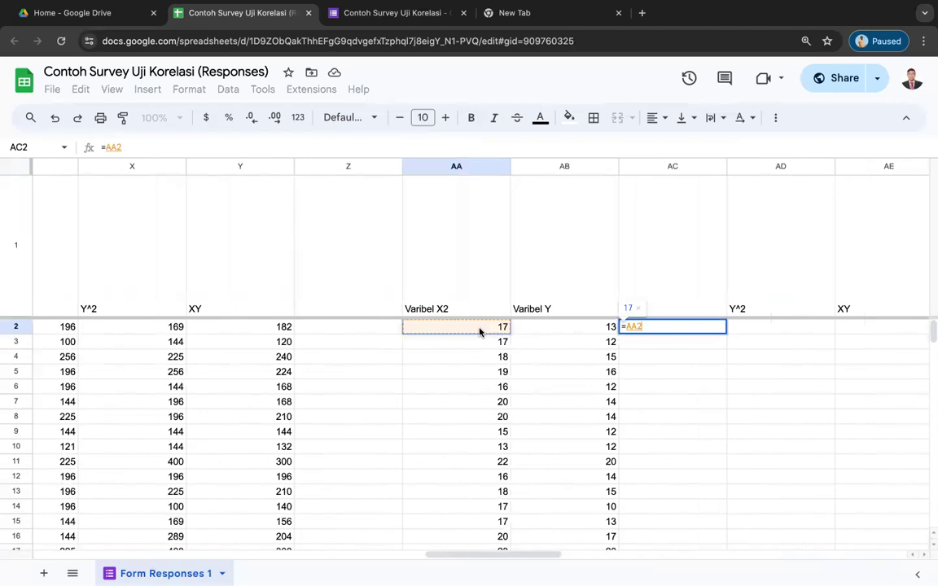
pyautogui.write('^2')
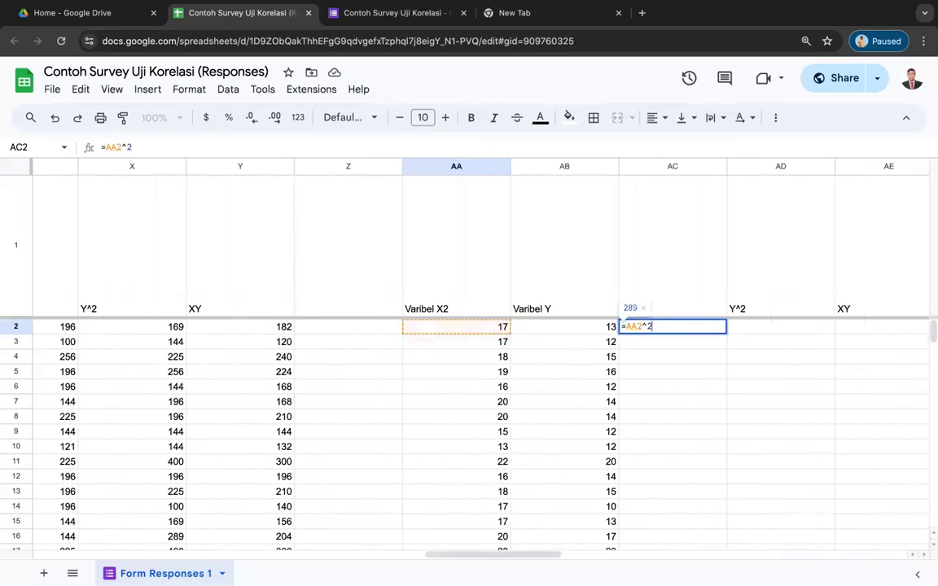
pyautogui.press('Return')
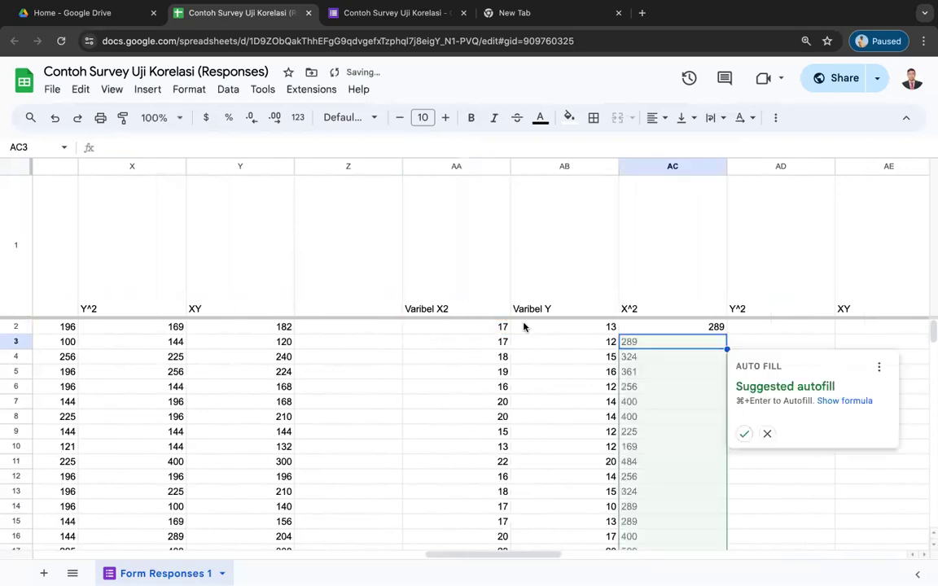
pyautogui.click(744, 433)
# Enter =AB2^2 in AD2 and accept the suggested autofill for the rest of the Y^2 column.
pyautogui.click(755, 329)
pyautogui.write('=')
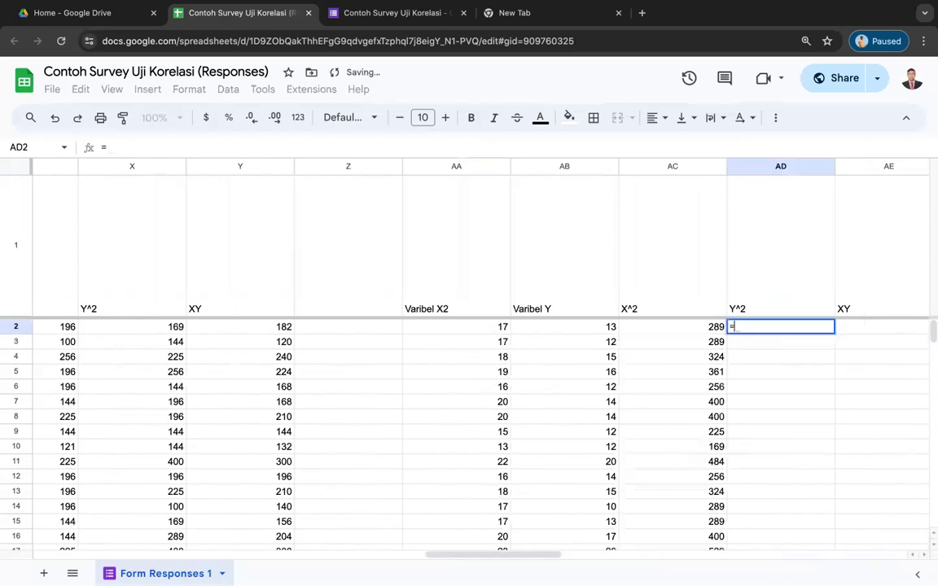
pyautogui.click(566, 330)
pyautogui.write('^2')
pyautogui.press('Return')
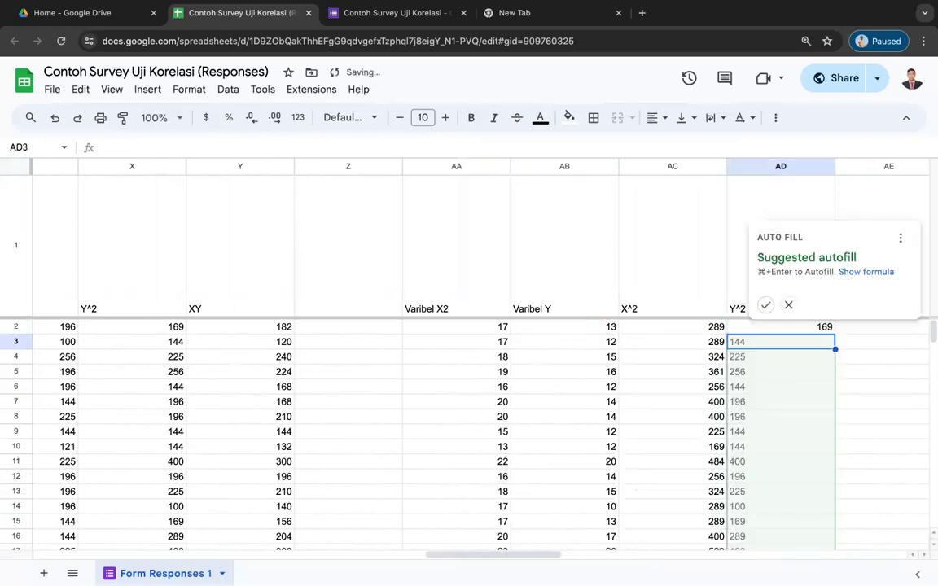
pyautogui.click(764, 307)
# Enter =AA2*AB2 in AE2 and accept the suggested autofill for the rest of the XY column.
pyautogui.click(854, 328)
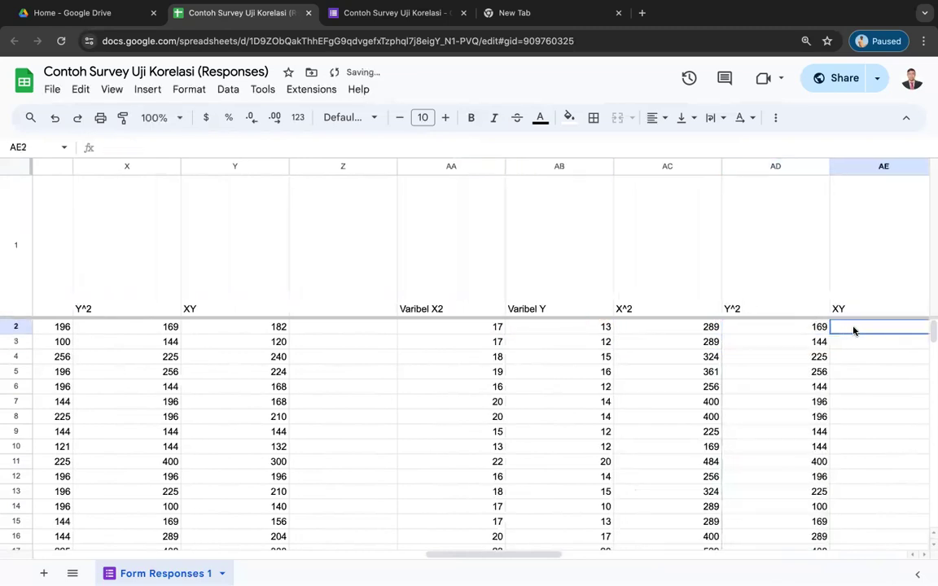
pyautogui.write('=')
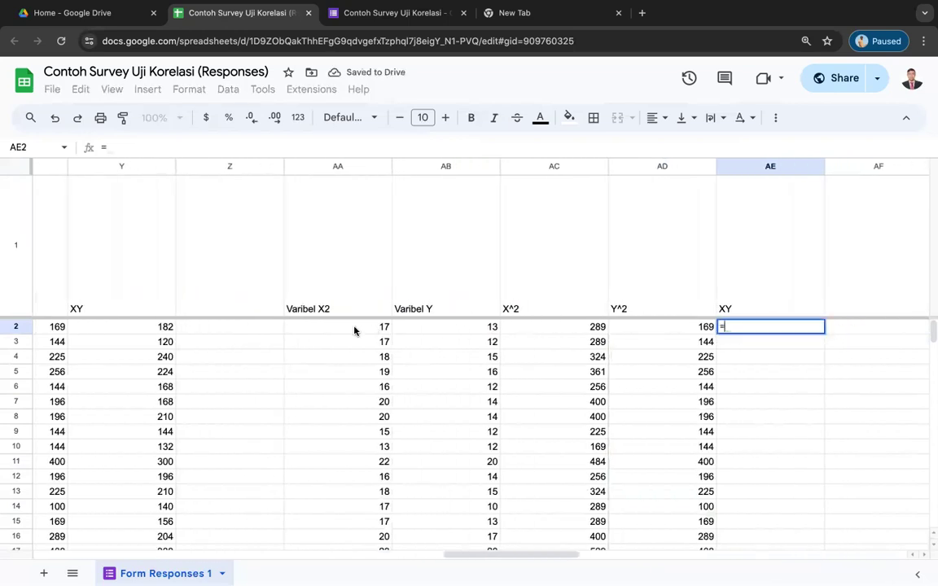
pyautogui.click(354, 330)
pyautogui.write('*')
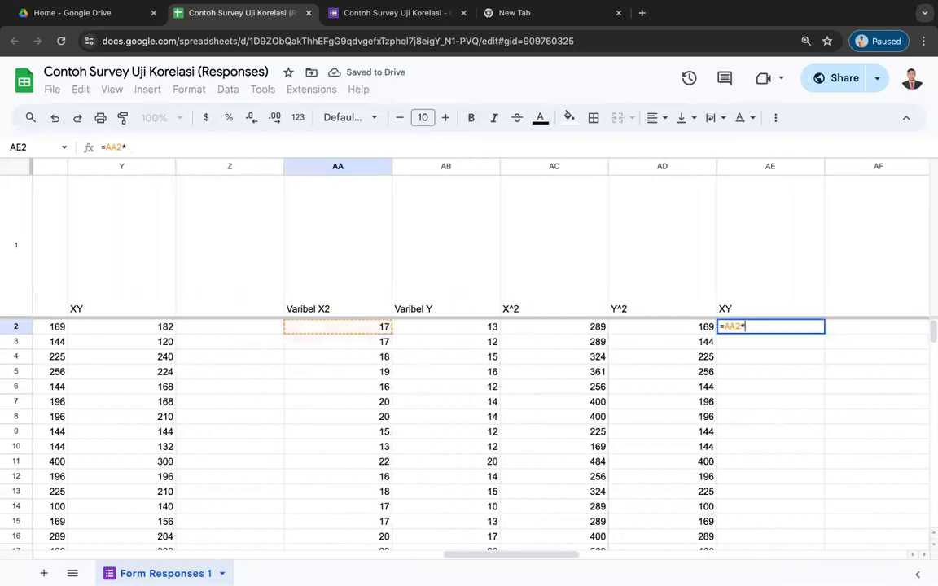
pyautogui.click(411, 330)
pyautogui.press('Return')
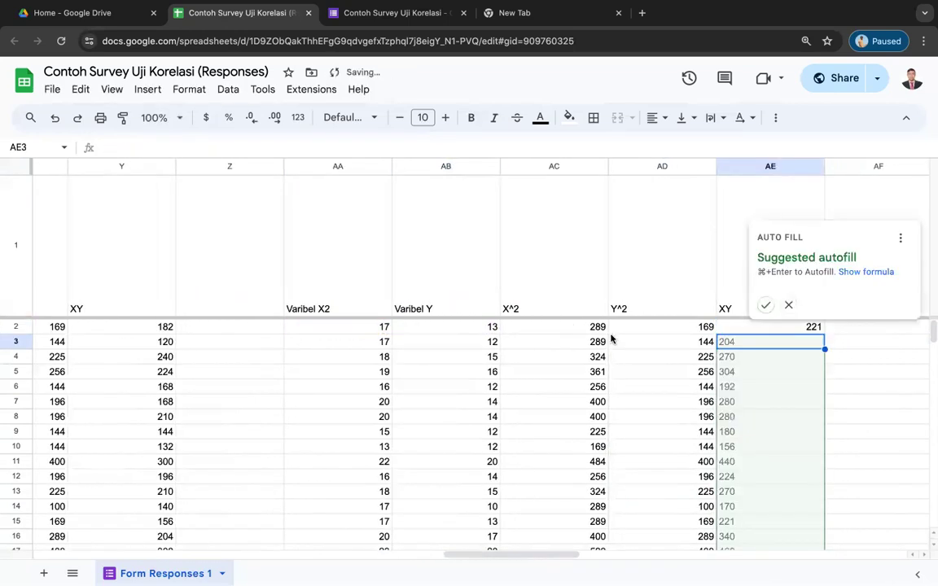
pyautogui.click(767, 305)
# Total the Varibel X2 column in AA27 with =SUM(AA2:AA26).
pyautogui.scroll(-7, 683, 403)
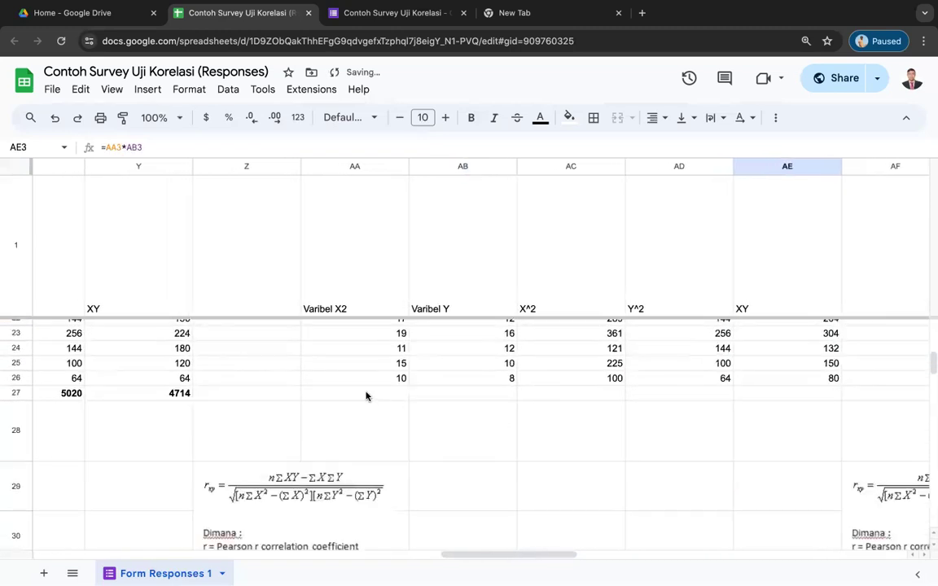
pyautogui.click(366, 394)
pyautogui.write('=SUM')
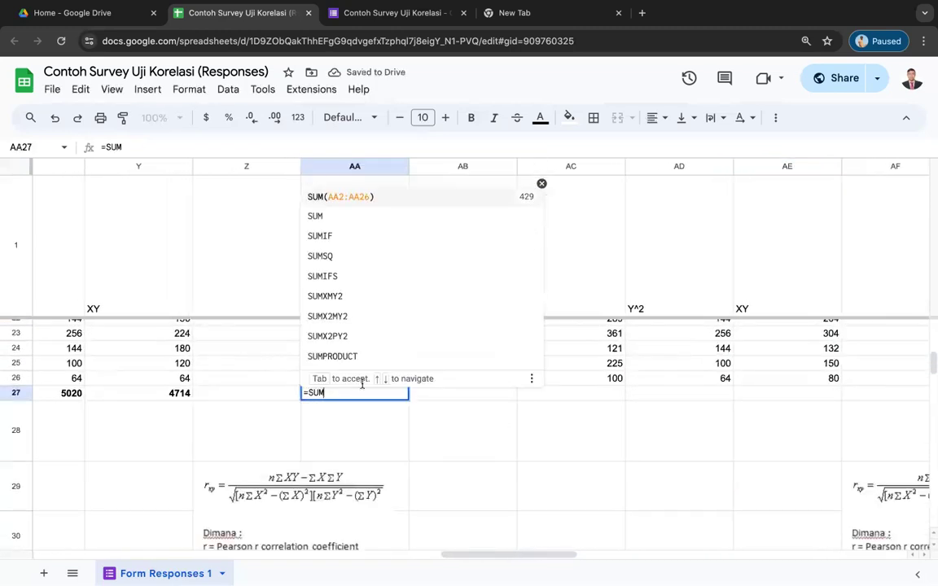
pyautogui.click(320, 216)
pyautogui.scroll(7, 389, 341)
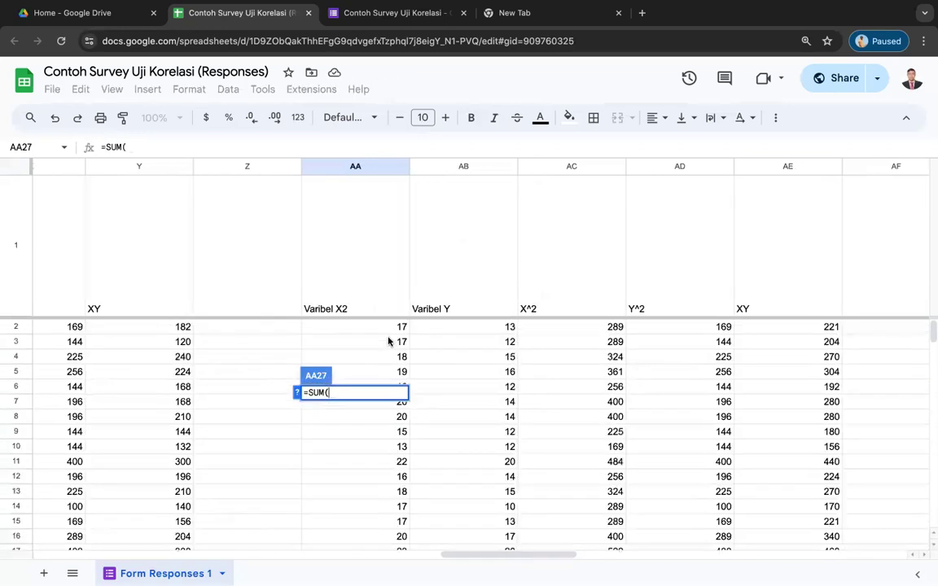
pyautogui.moveTo(365, 327); pyautogui.dragTo(365, 416)
pyautogui.press('Return')
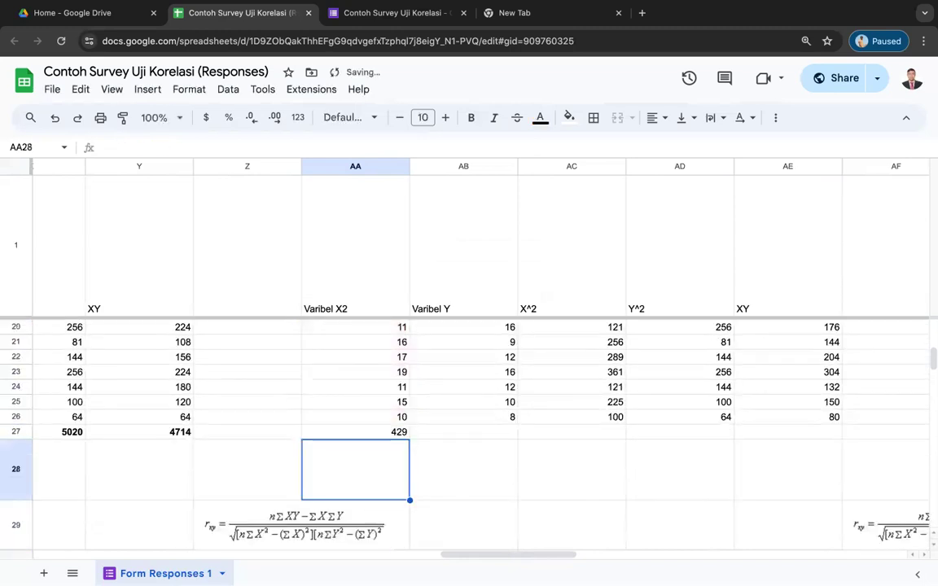
# Fill the total formula from AA27 across to AE27 and make the totals bold.
pyautogui.click(403, 432)
pyautogui.moveTo(411, 440); pyautogui.dragTo(806, 437)
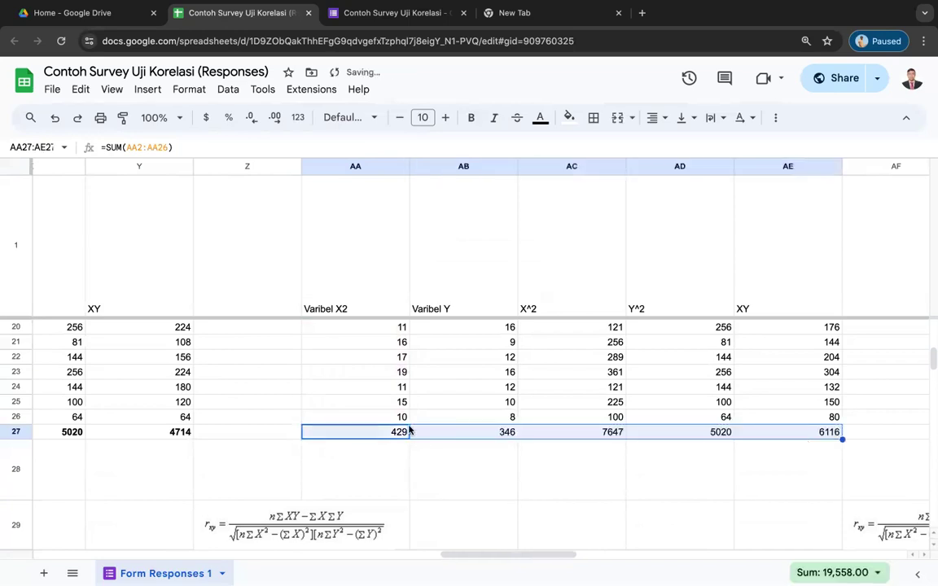
pyautogui.click(438, 469)
# Copy the Pearson calculation block U28:W44 and paste it beneath the X2 totals, starting at AB28.
pyautogui.scroll(-3, 438, 469)
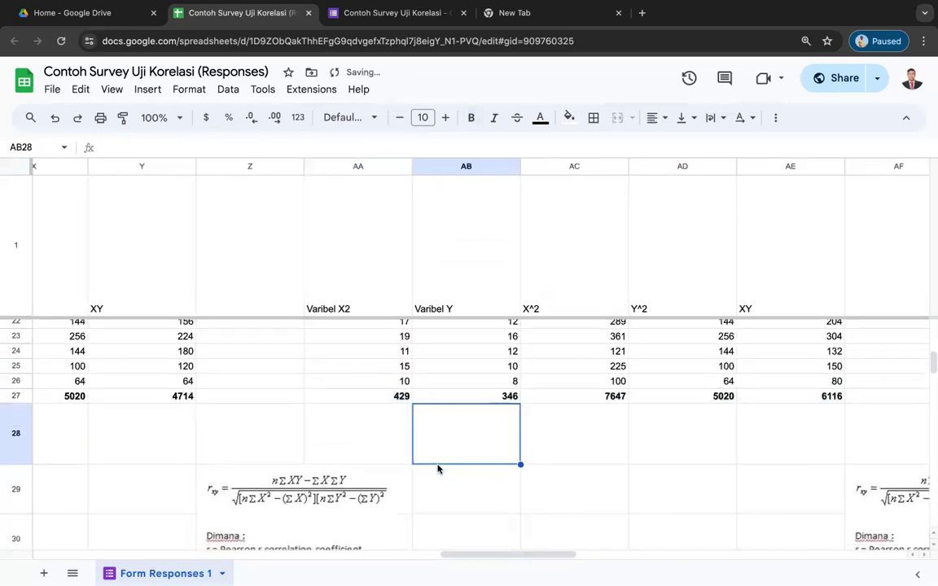
pyautogui.hscroll(-7, 454, 422)
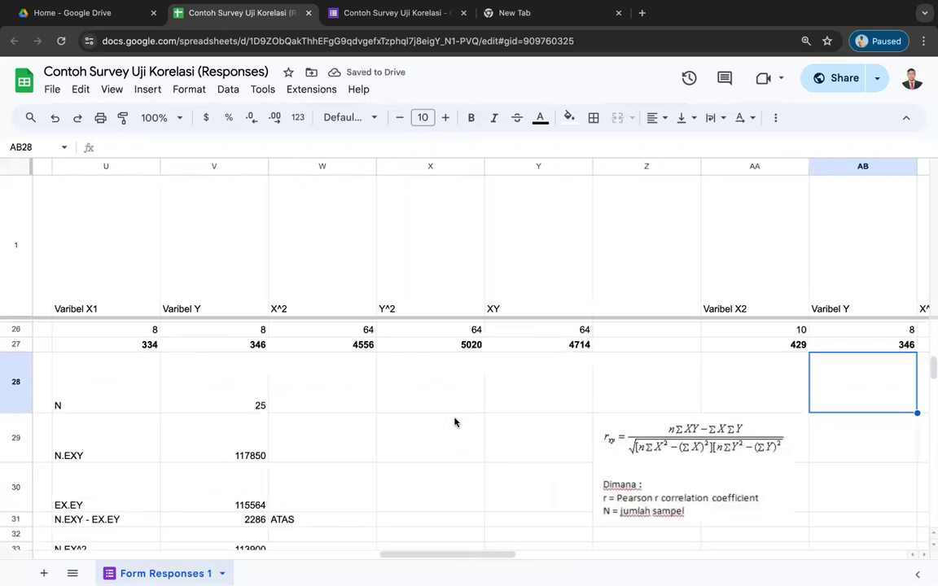
pyautogui.scroll(-1, 454, 422)
pyautogui.moveTo(234, 334); pyautogui.dragTo(527, 515)
pyautogui.scroll(10, 660, 457)
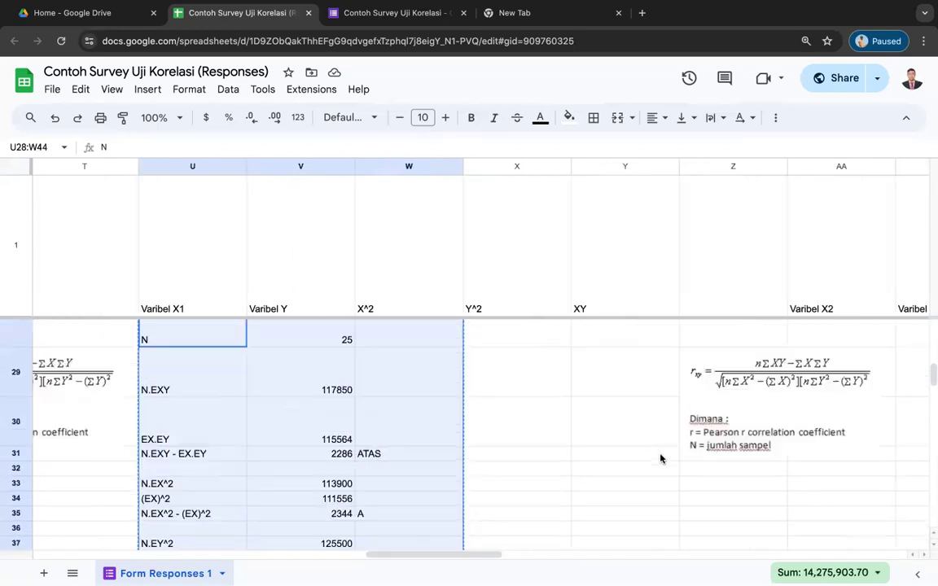
pyautogui.hscroll(5, 660, 457)
pyautogui.scroll(-8, 660, 457)
pyautogui.hscroll(-2, 659, 457)
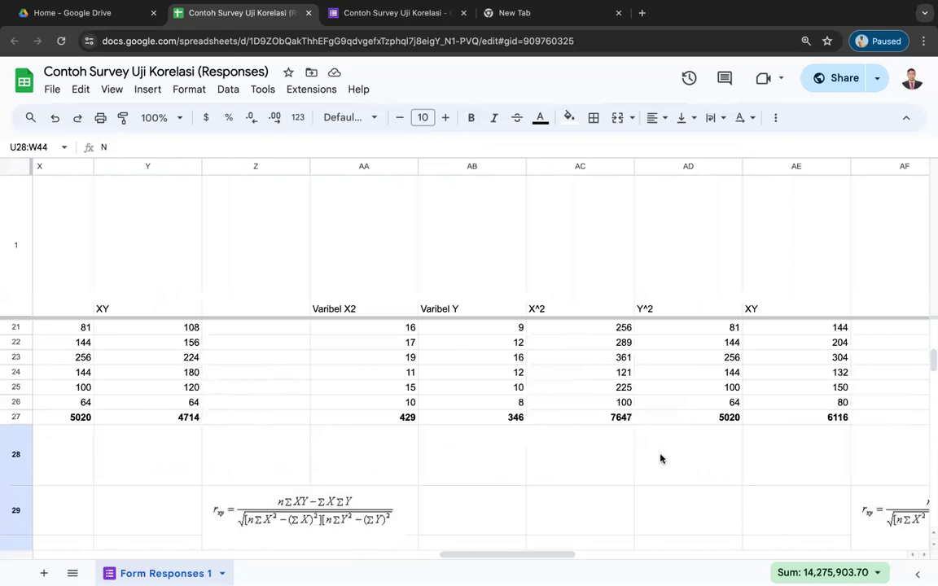
pyautogui.click(478, 377)
pyautogui.hotkey('ctrl', 'v')
# Correct the N.EXY formula in AC29 to =AC28*AE27, multiplying N by the XY total.
pyautogui.click(607, 422)
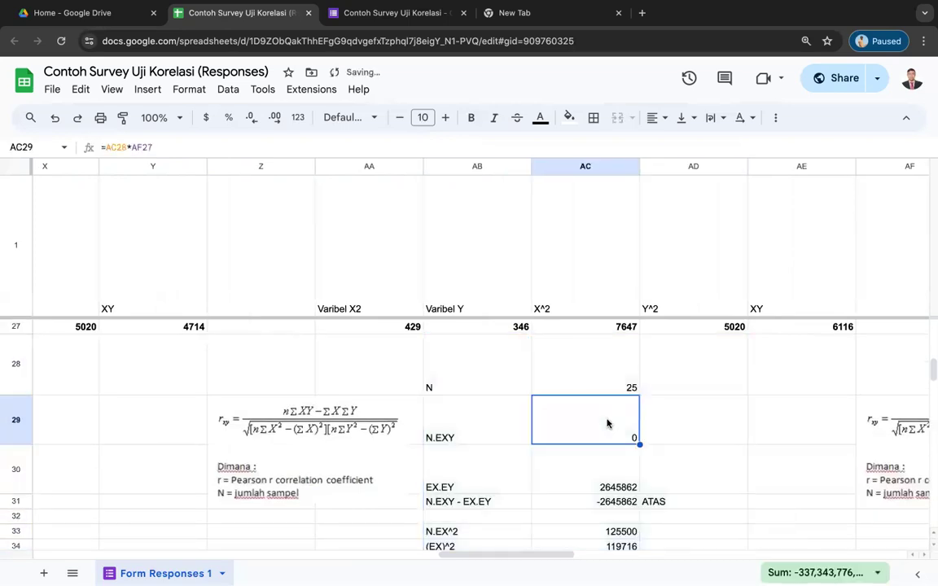
pyautogui.scroll(-1, 607, 423)
pyautogui.scroll(1, 607, 422)
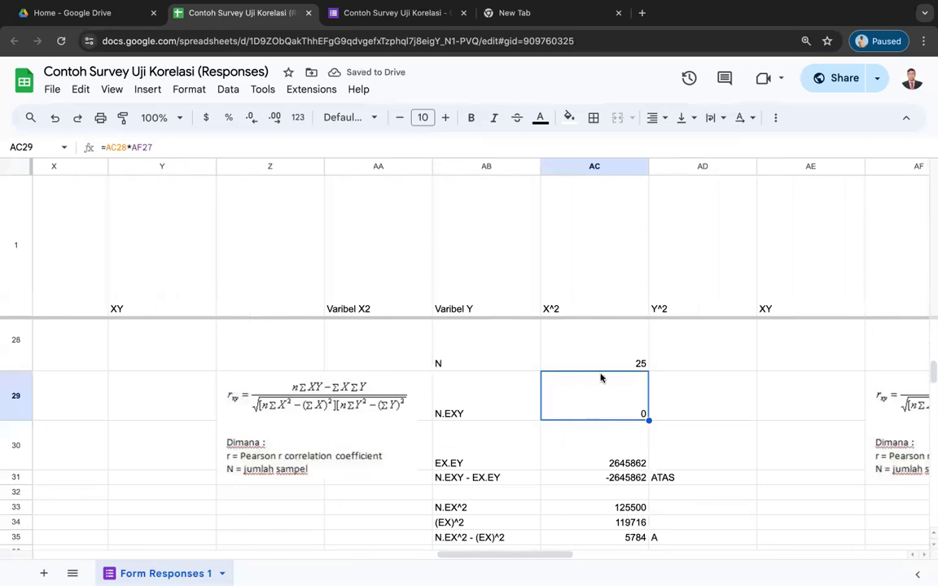
pyautogui.click(591, 358)
pyautogui.click(481, 419)
pyautogui.doubleClick(599, 413)
pyautogui.press('BackSpace')
pyautogui.press('BackSpace')
pyautogui.press('BackSpace')
pyautogui.press('BackSpace')
pyautogui.press('BackSpace')
pyautogui.press('BackSpace')
pyautogui.press('BackSpace')
pyautogui.press('BackSpace')
pyautogui.press('BackSpace')
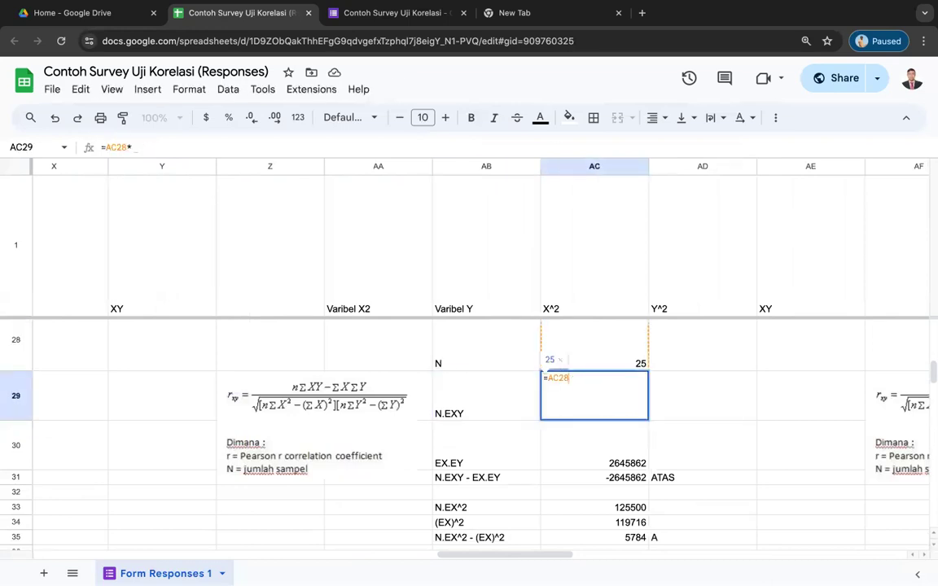
pyautogui.click(617, 360)
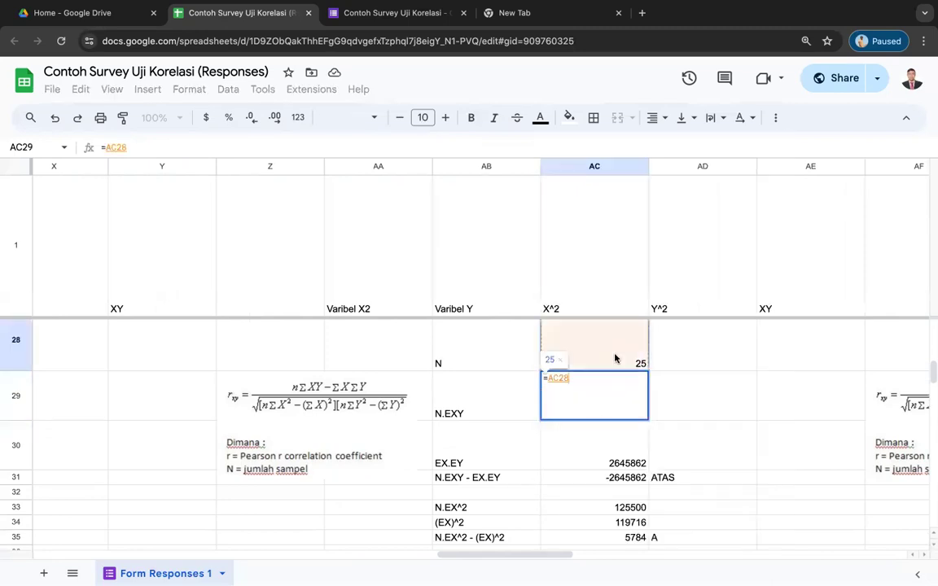
pyautogui.write('*')
pyautogui.scroll(3, 679, 371)
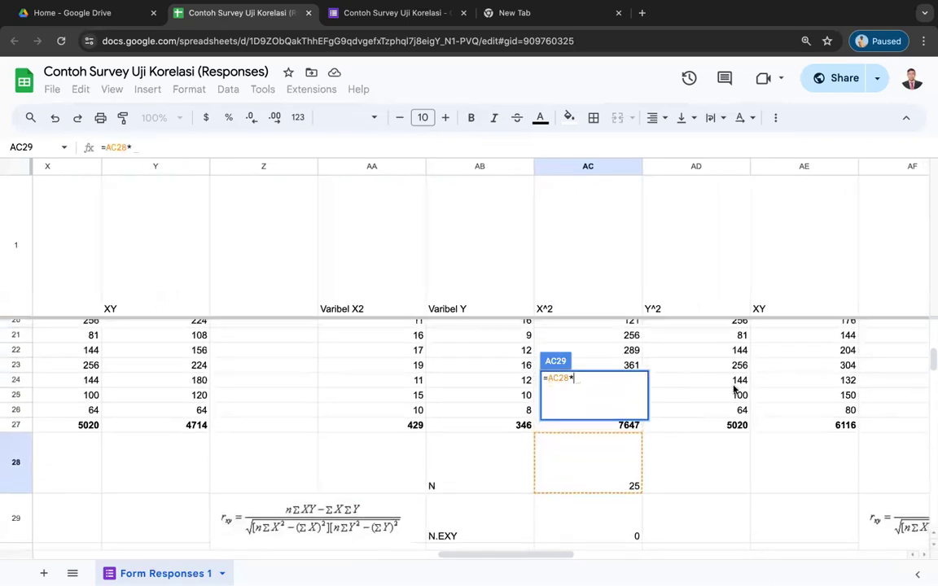
pyautogui.click(786, 425)
pyautogui.press('Return')
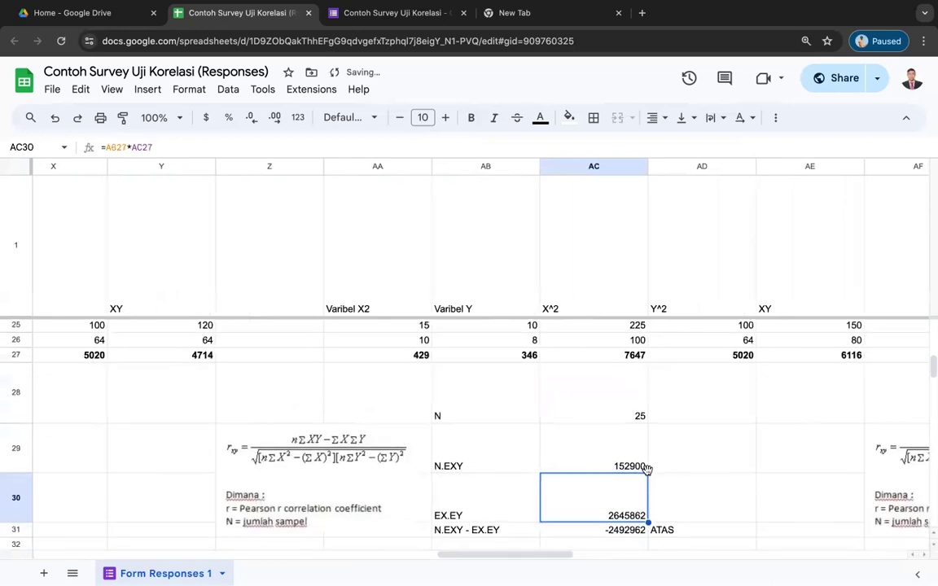
# Correct the EX.EY formula in AC30 to =AA27*AB27 so it multiplies the X2 and Y totals.
pyautogui.doubleClick(599, 495)
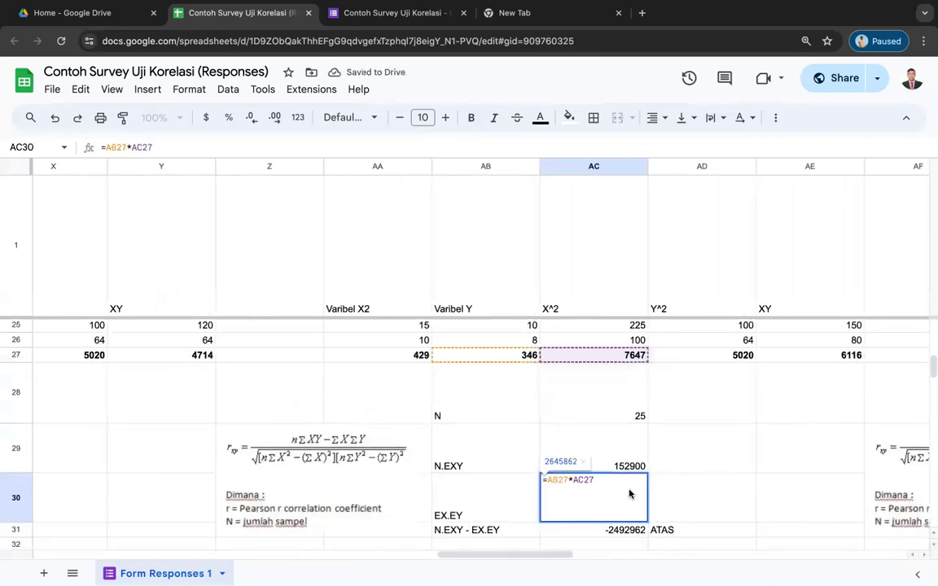
pyautogui.press('BackSpace')
pyautogui.press('BackSpace')
pyautogui.press('BackSpace')
pyautogui.press('BackSpace')
pyautogui.press('BackSpace')
pyautogui.press('BackSpace')
pyautogui.press('BackSpace')
pyautogui.press('BackSpace')
pyautogui.press('BackSpace')
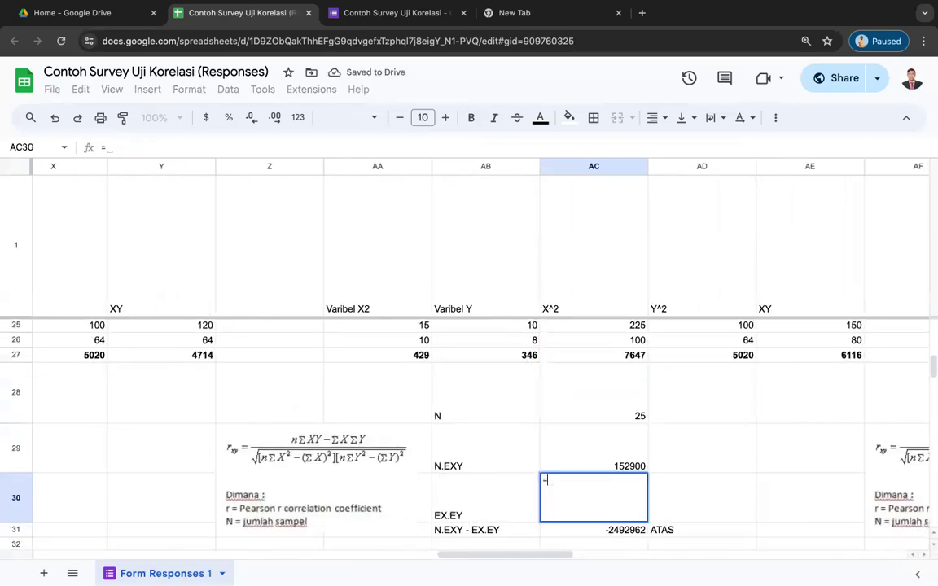
pyautogui.click(411, 358)
pyautogui.write('*')
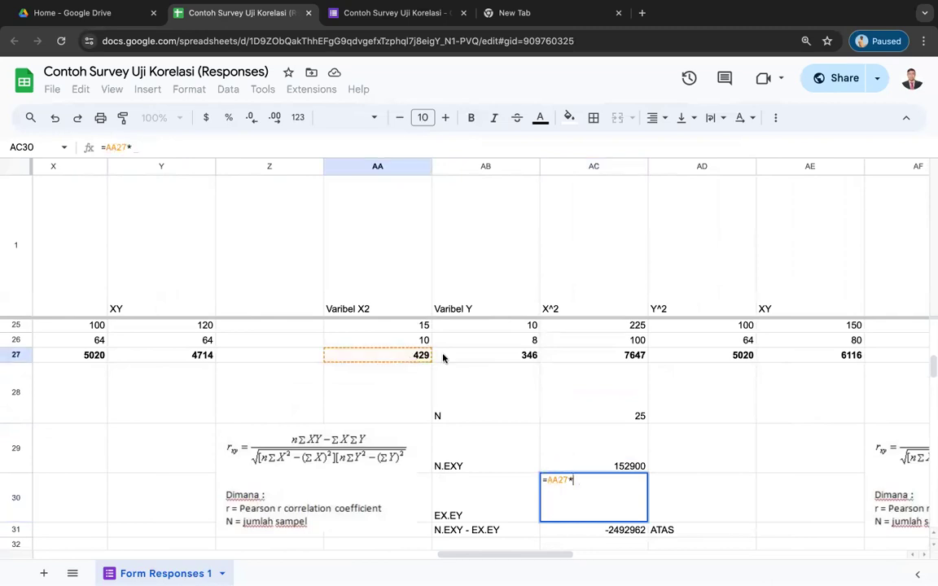
pyautogui.click(466, 355)
pyautogui.press('Return')
# Correct the N.EX^2 formula in AC33 to =AC28*AC27, multiplying N by the X^2 total.
pyautogui.scroll(-3, 582, 419)
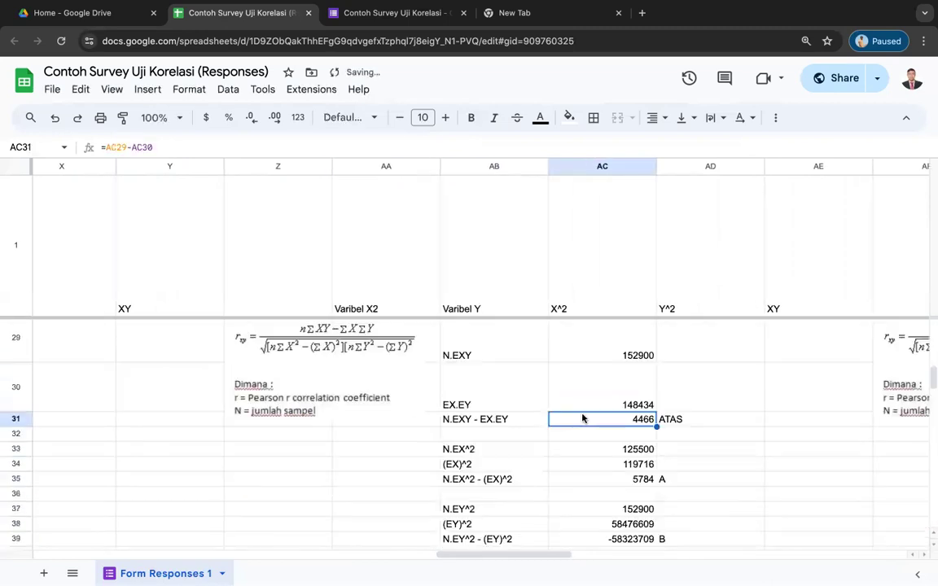
pyautogui.click(670, 420)
pyautogui.press('Left')
pyautogui.press('Left')
pyautogui.press('Right')
pyautogui.press('Down')
pyautogui.press('Down')
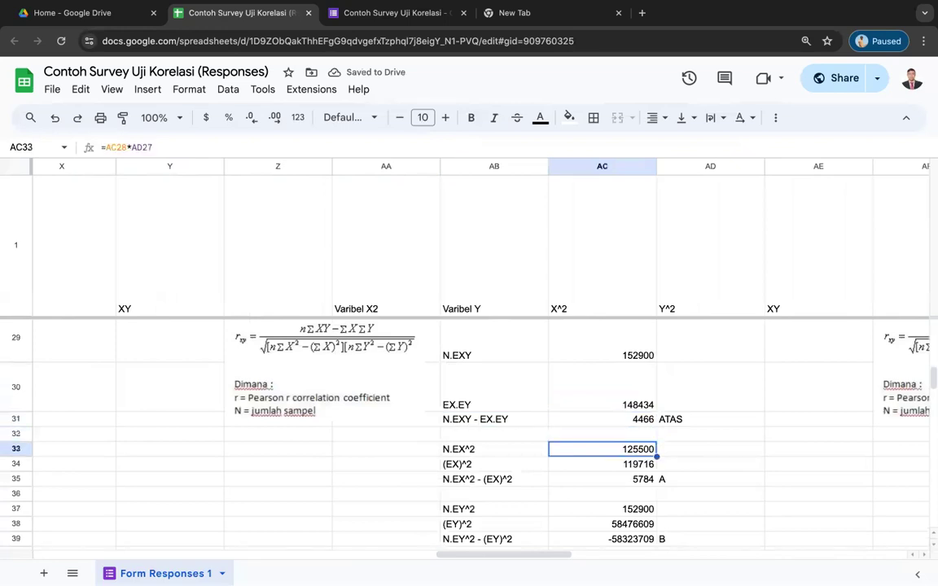
pyautogui.doubleClick(595, 450)
pyautogui.press('BackSpace')
pyautogui.press('BackSpace')
pyautogui.press('BackSpace')
pyautogui.press('BackSpace')
pyautogui.press('BackSpace')
pyautogui.press('BackSpace')
pyautogui.press('BackSpace')
pyautogui.press('BackSpace')
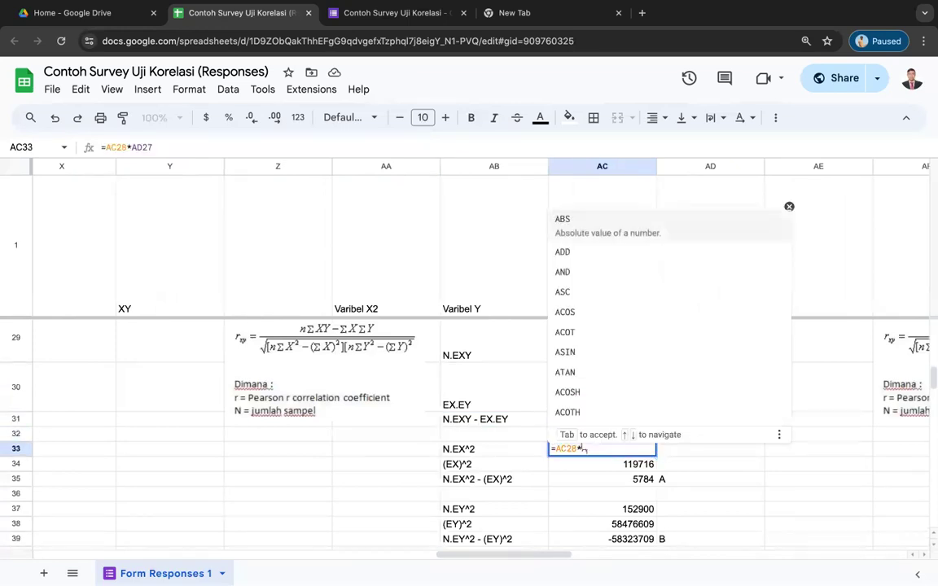
pyautogui.press('BackSpace')
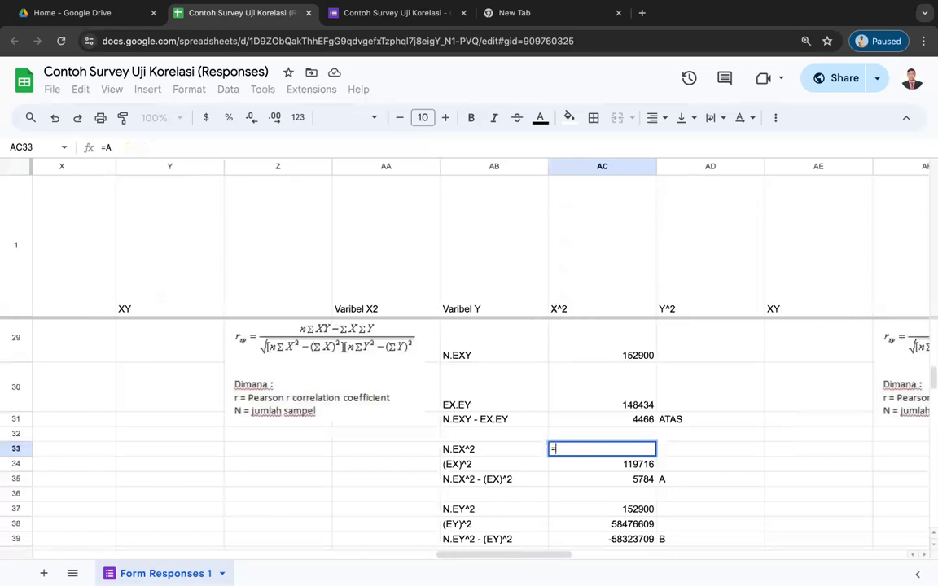
pyautogui.scroll(2, 679, 440)
pyautogui.click(614, 390)
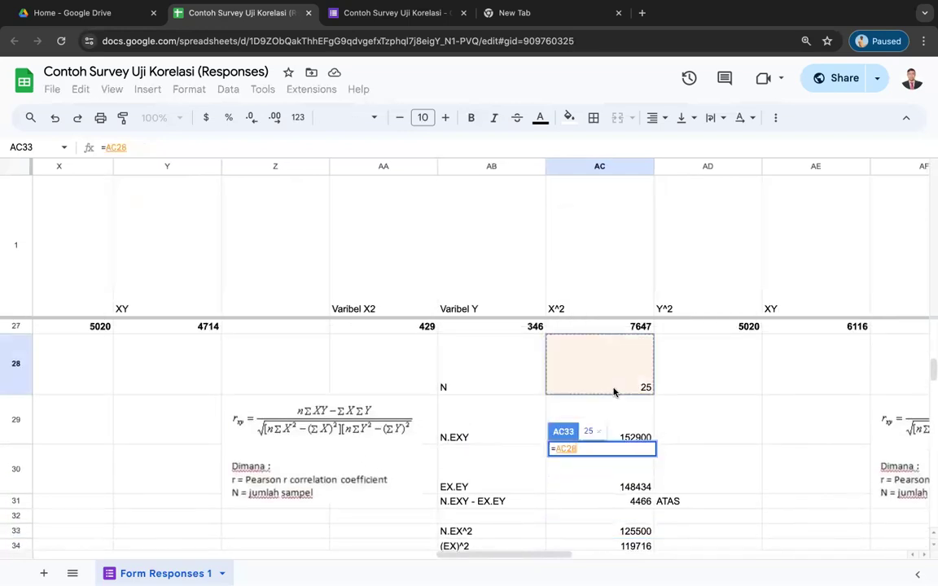
pyautogui.write('*')
pyautogui.scroll(1, 614, 392)
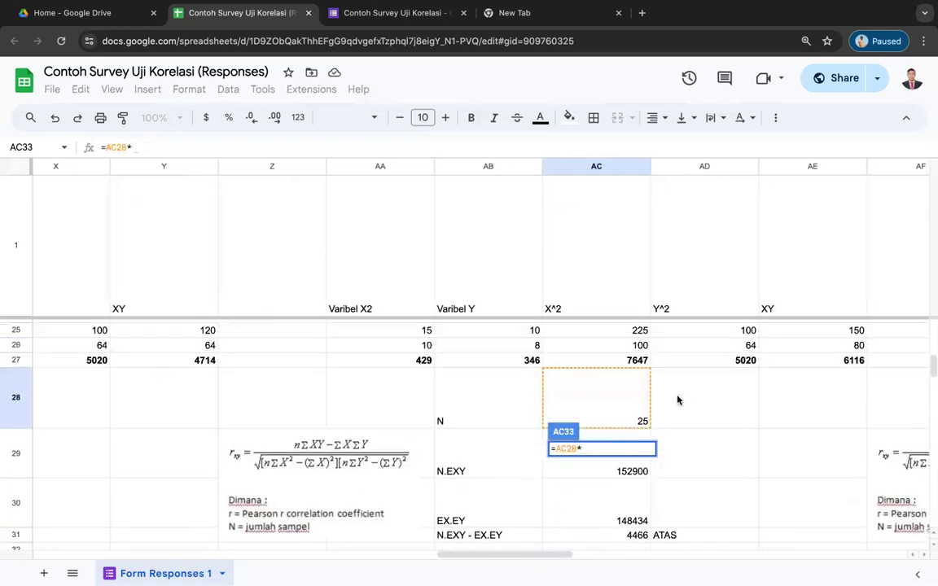
pyautogui.click(614, 363)
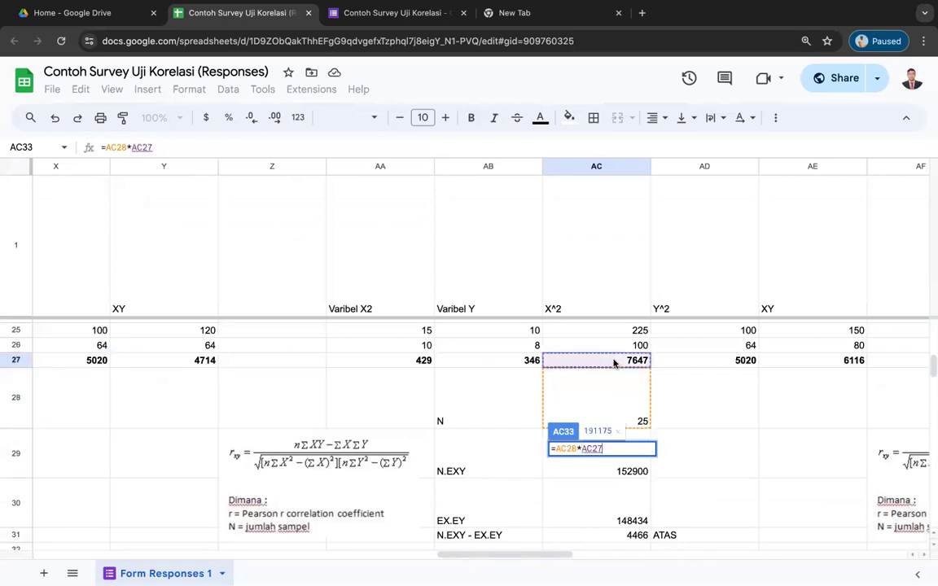
pyautogui.press('Return')
# Correct the (EX)^2 formula in AC34 to =AA27^2, squaring the Varibel X2 total.
pyautogui.scroll(-3, 619, 481)
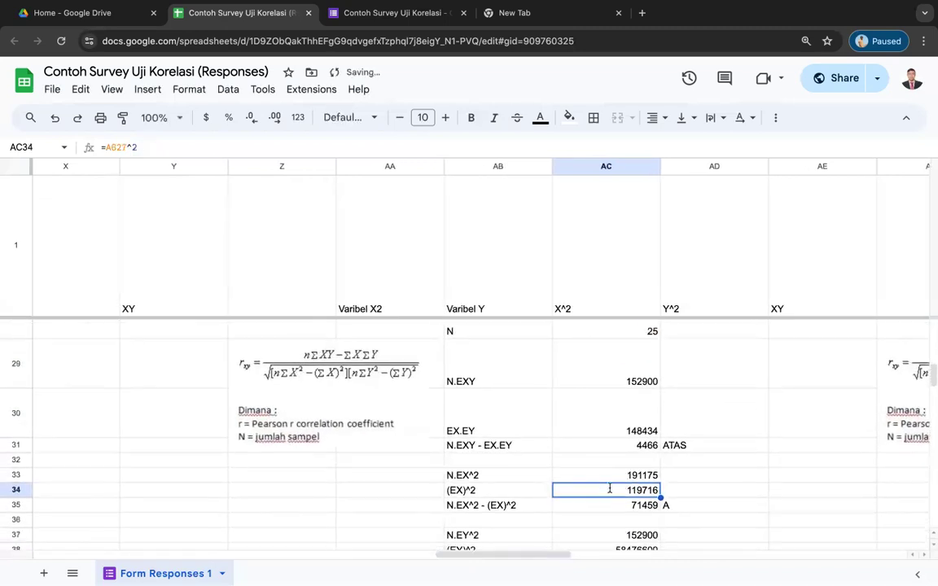
pyautogui.doubleClick(609, 489)
pyautogui.press('BackSpace')
pyautogui.press('BackSpace')
pyautogui.press('BackSpace')
pyautogui.press('BackSpace')
pyautogui.press('BackSpace')
pyautogui.press('BackSpace')
pyautogui.scroll(1, 610, 406)
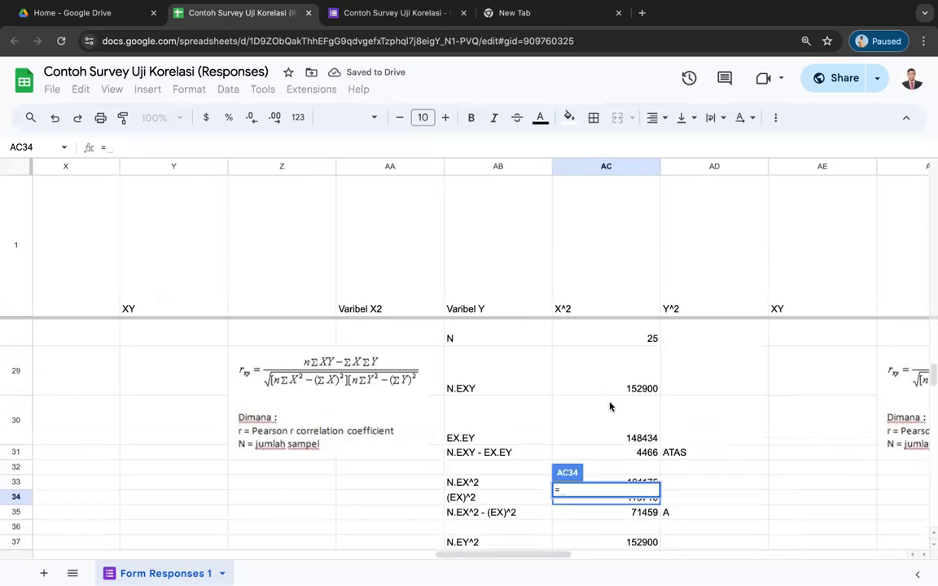
pyautogui.scroll(3, 453, 417)
pyautogui.click(407, 408)
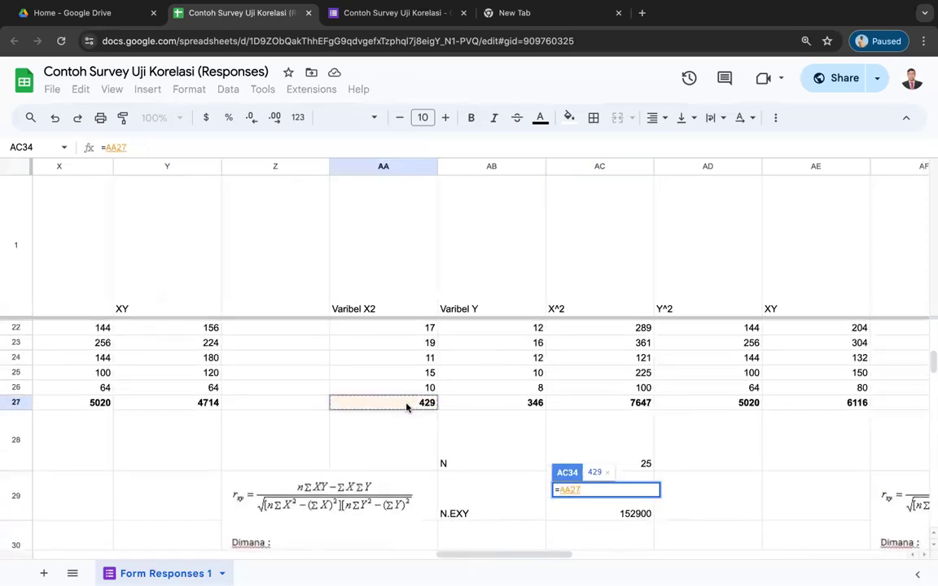
pyautogui.write('^2')
pyautogui.press('Return')
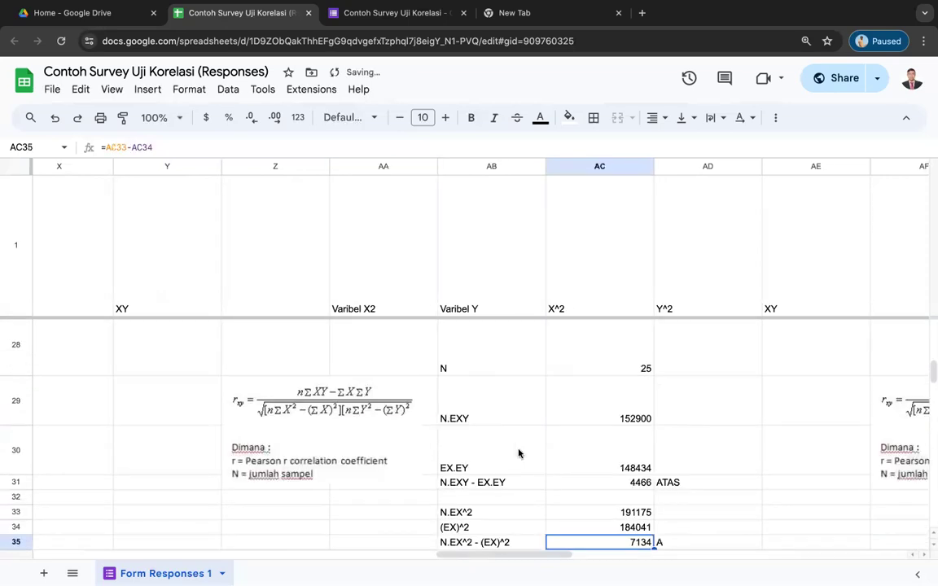
# Correct the N.EY^2 formula in AC37 to =AC28*AD27, multiplying N by the Y^2 total.
pyautogui.scroll(-2, 519, 454)
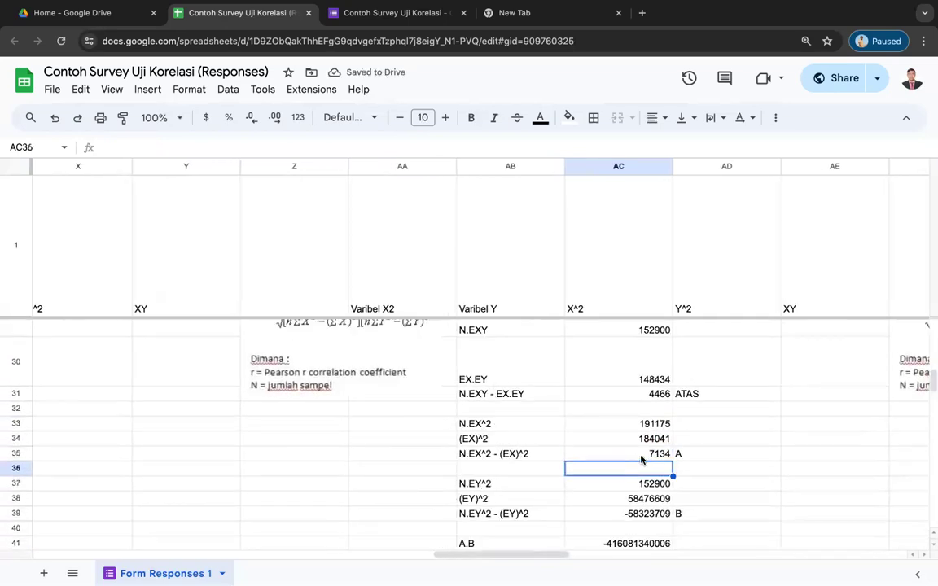
pyautogui.click(635, 474)
pyautogui.scroll(-1, 636, 478)
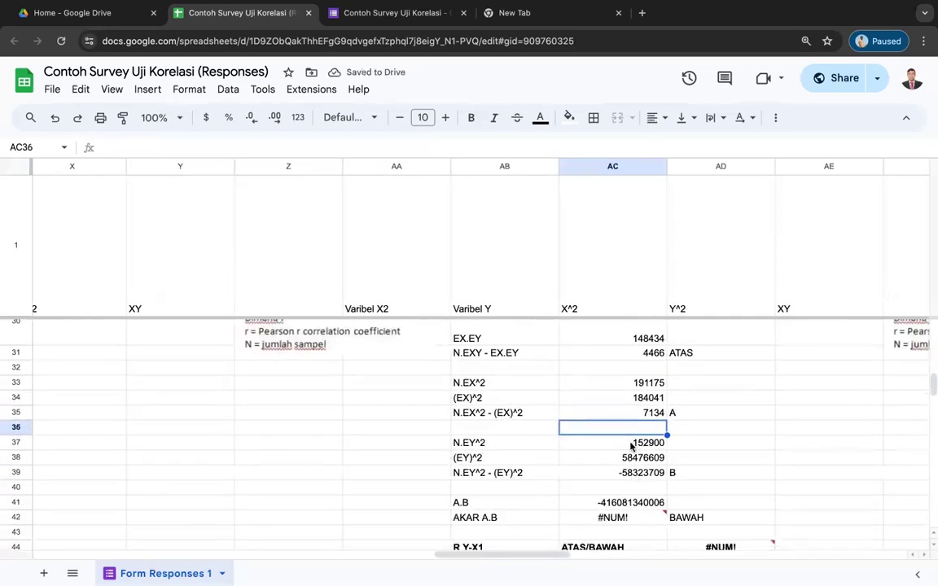
pyautogui.doubleClick(629, 443)
pyautogui.press('BackSpace')
pyautogui.press('BackSpace')
pyautogui.press('BackSpace')
pyautogui.press('BackSpace')
pyautogui.press('BackSpace')
pyautogui.press('BackSpace')
pyautogui.press('BackSpace')
pyautogui.press('BackSpace')
pyautogui.press('BackSpace')
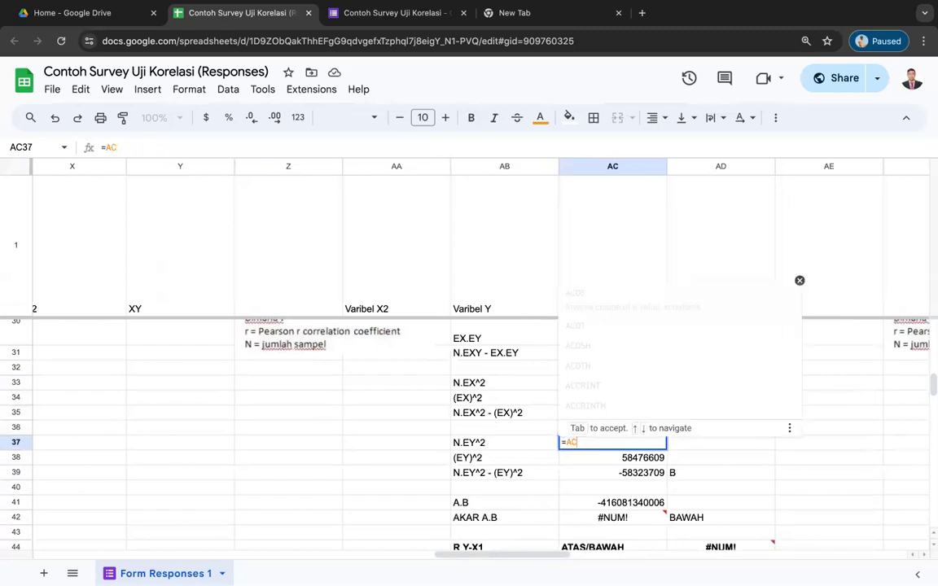
pyautogui.scroll(3, 652, 407)
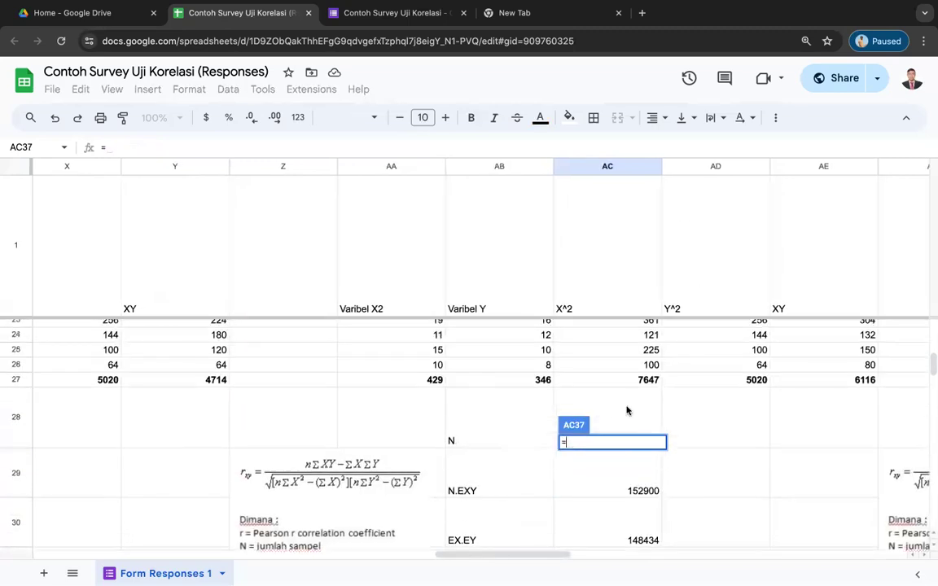
pyautogui.click(612, 417)
pyautogui.write('*')
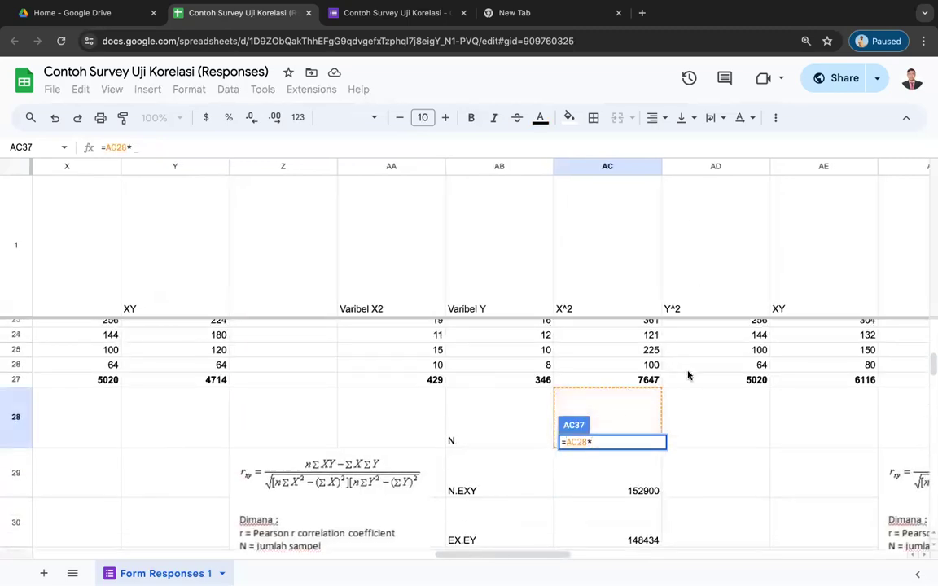
pyautogui.click(706, 380)
pyautogui.press('Return')
# Correct the (EY)^2 formula in AC38 to =AB27^2, squaring the Varibel Y total.
pyautogui.scroll(-2, 608, 470)
pyautogui.doubleClick(606, 477)
pyautogui.press('BackSpace')
pyautogui.press('BackSpace')
pyautogui.press('BackSpace')
pyautogui.press('BackSpace')
pyautogui.press('BackSpace')
pyautogui.press('BackSpace')
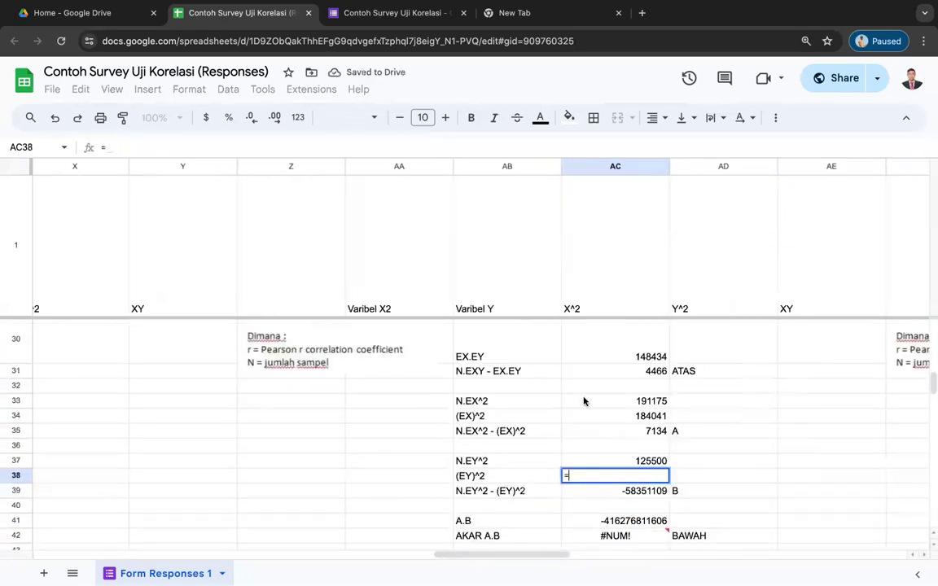
pyautogui.scroll(5, 583, 400)
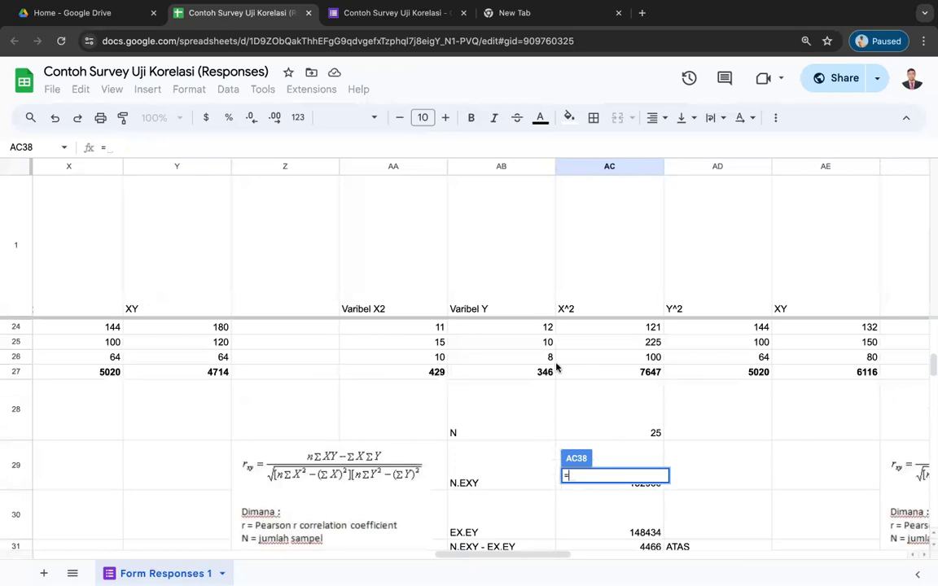
pyautogui.click(502, 371)
pyautogui.write('^')
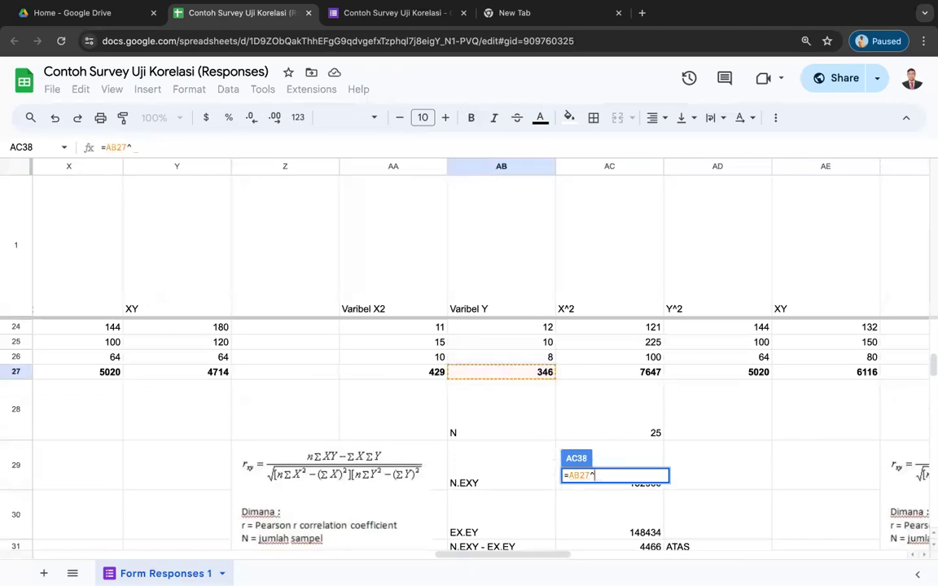
pyautogui.write('2')
pyautogui.press('Return')
# Check the remaining rows of the X2 block, from N.EY^2 - (EY)^2 through A.B and AKAR A.B to the ATAS/BAWAH row.
pyautogui.scroll(-3, 593, 406)
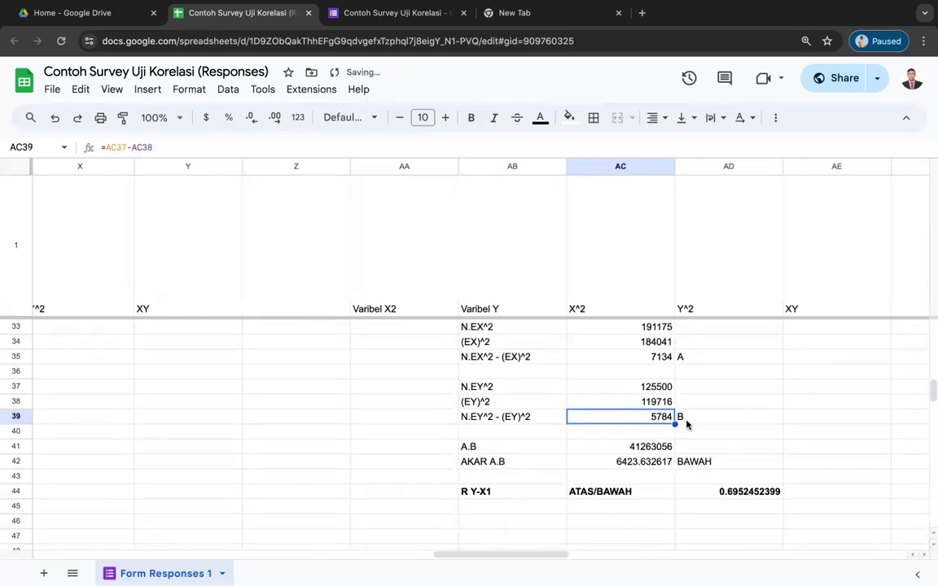
pyautogui.press('Right')
pyautogui.press('Left')
pyautogui.press('Left')
pyautogui.press('Right')
pyautogui.press('Down')
pyautogui.press('Down')
pyautogui.press('Up')
pyautogui.press('Up')
pyautogui.press('Up')
pyautogui.press('Up')
pyautogui.press('Down')
pyautogui.press('Down')
pyautogui.press('Down')
pyautogui.press('Down')
pyautogui.press('Down')
pyautogui.press('Down')
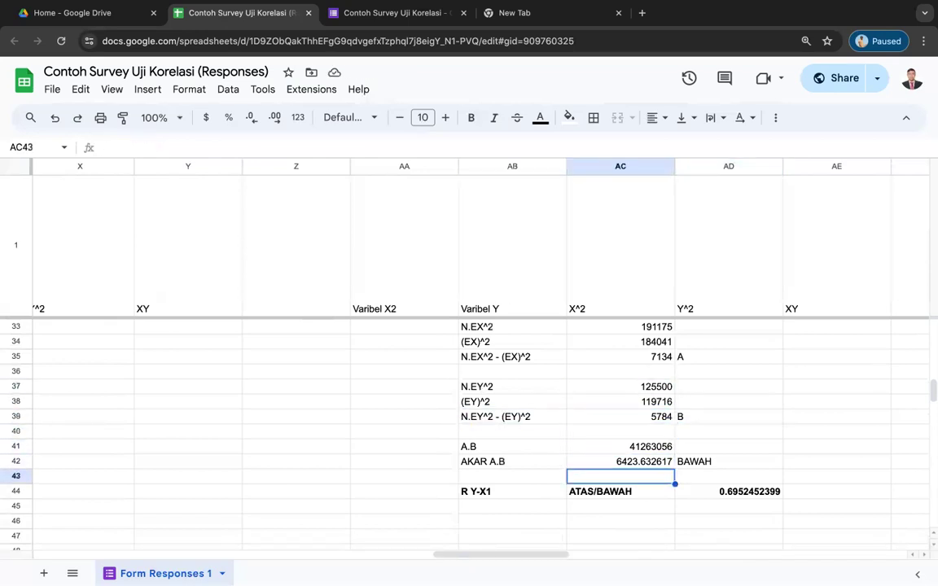
pyautogui.press('Down')
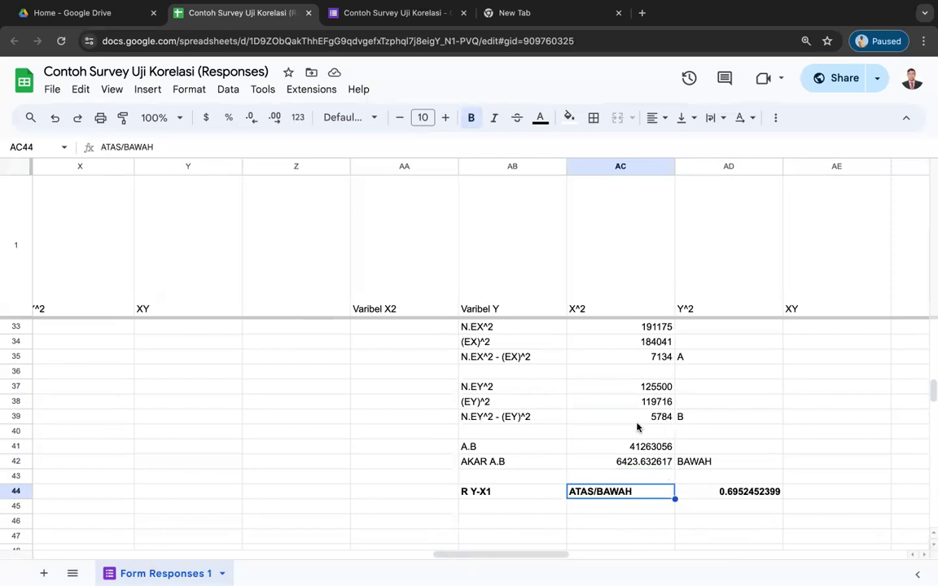
# Change the correlation result label in AB44 to R Y-X2.
pyautogui.click(511, 484)
pyautogui.doubleClick(499, 492)
pyautogui.press('BackSpace')
pyautogui.write('2')
pyautogui.click(607, 498)
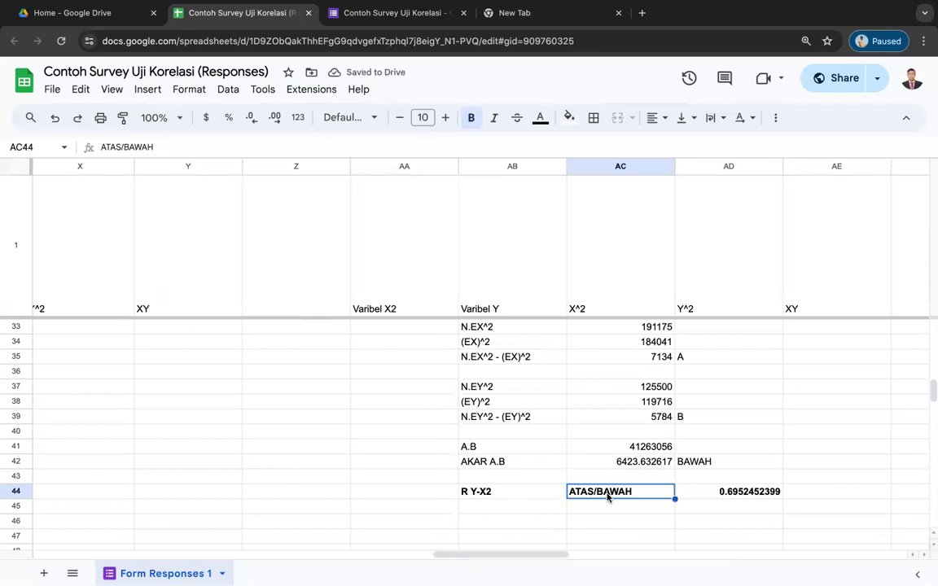
# Look over the X2 data, its totals and the empty columns from AF onward beside the table.
pyautogui.scroll(10, 608, 499)
pyautogui.hscroll(4, 607, 499)
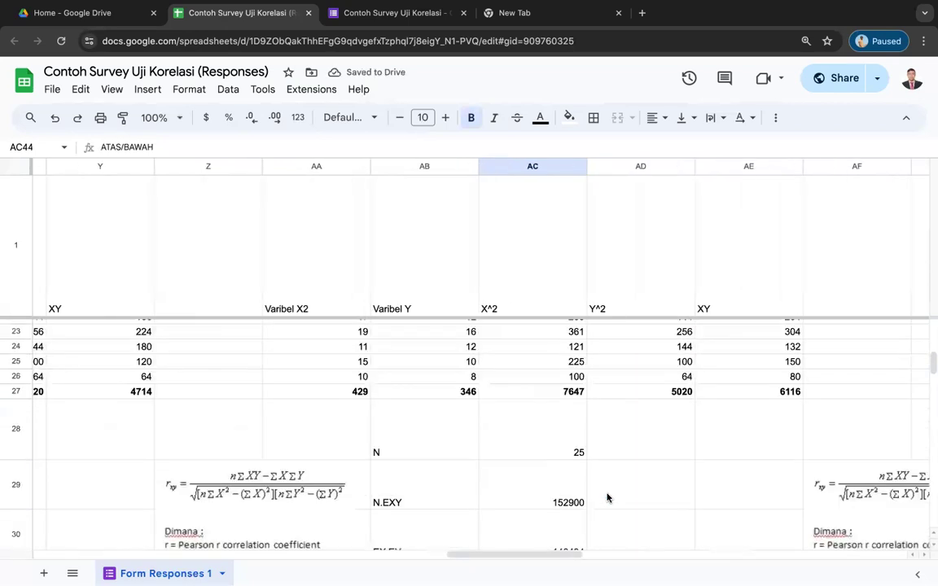
pyautogui.scroll(-4, 608, 499)
pyautogui.scroll(-3, 607, 499)
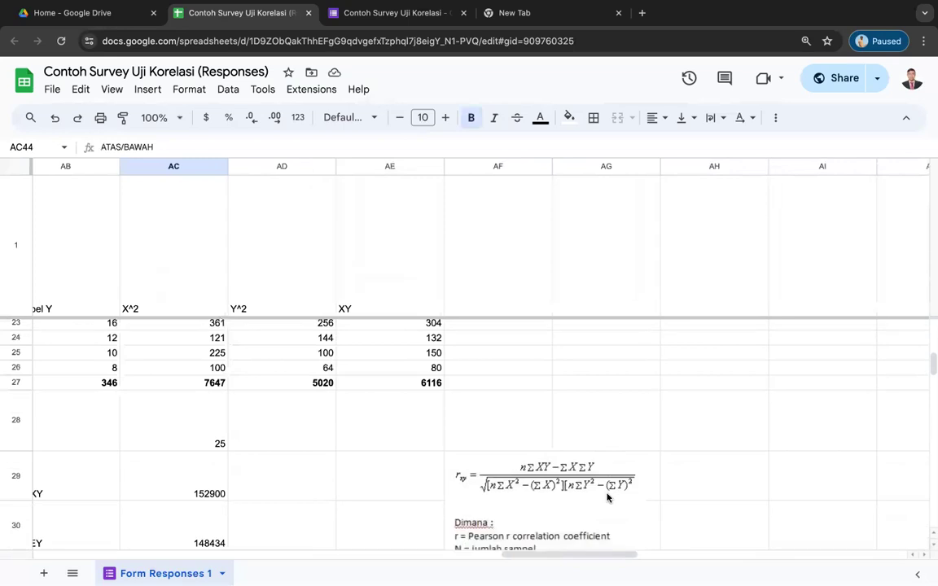
pyautogui.scroll(-2, 607, 499)
pyautogui.scroll(8, 607, 499)
pyautogui.scroll(-4, 607, 498)
pyautogui.scroll(5, 607, 499)
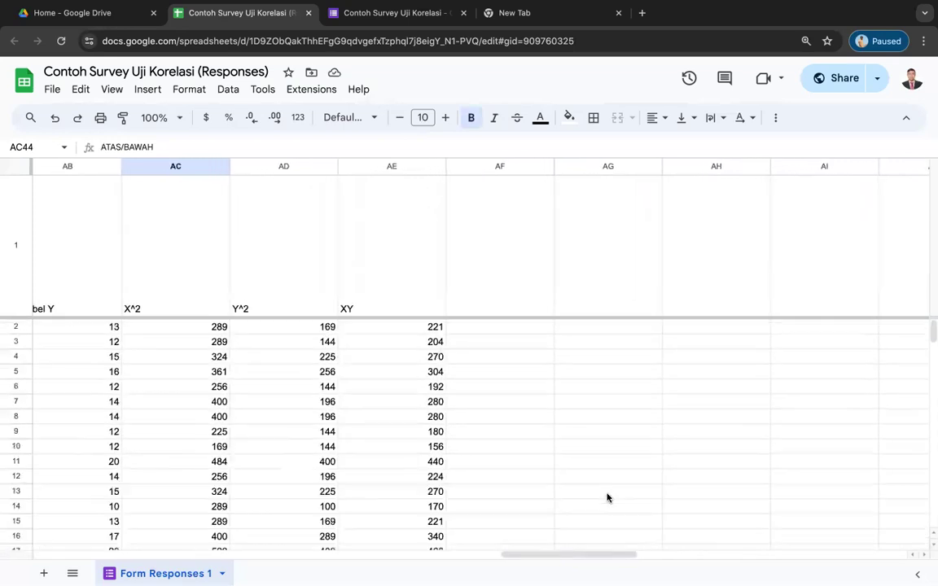
# Copy the entire Varibel X1 column H into empty column AH.
pyautogui.hscroll(-6, 608, 499)
pyautogui.hscroll(-4, 608, 499)
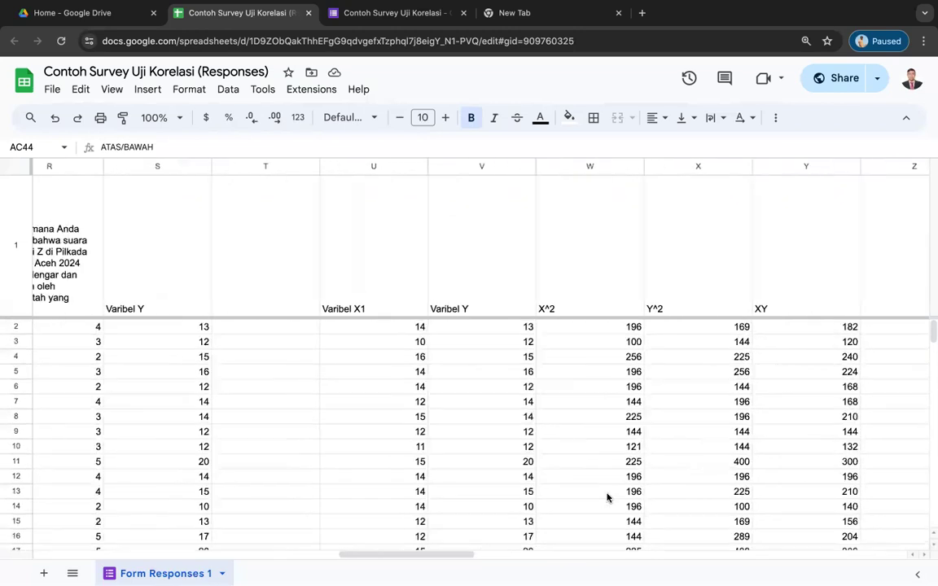
pyautogui.click(432, 169)
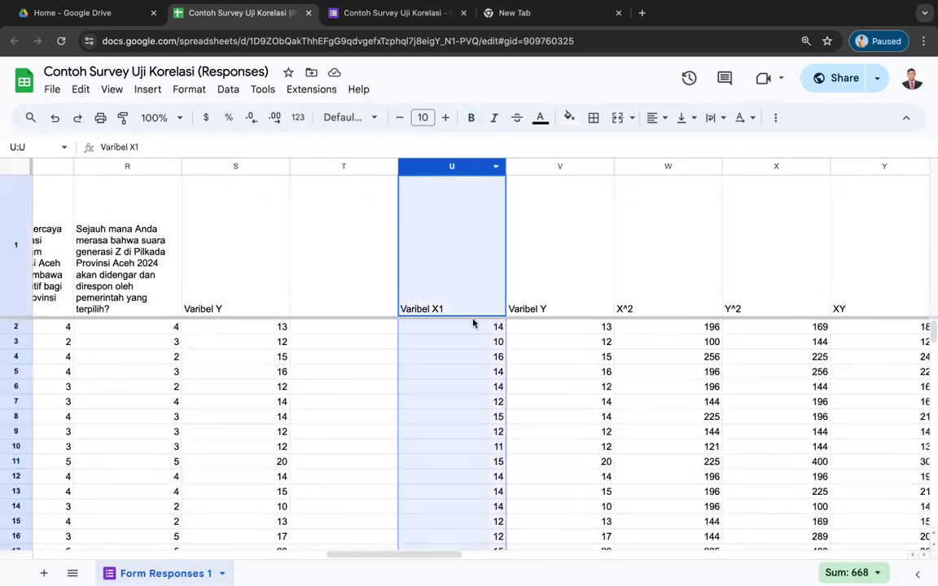
pyautogui.click(573, 364)
pyautogui.hscroll(-10, 574, 365)
pyautogui.hscroll(-6, 573, 366)
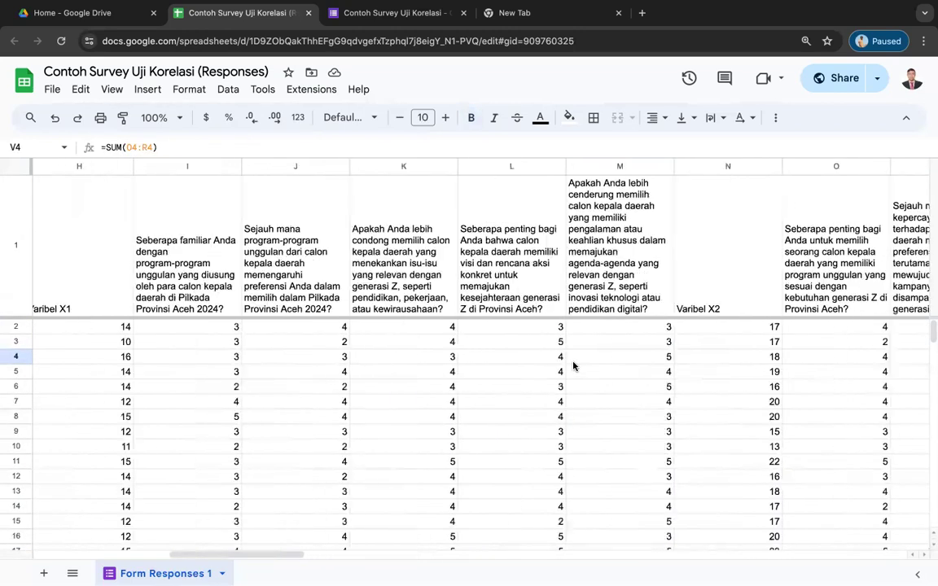
pyautogui.hscroll(-2, 367, 198)
pyautogui.click(379, 165)
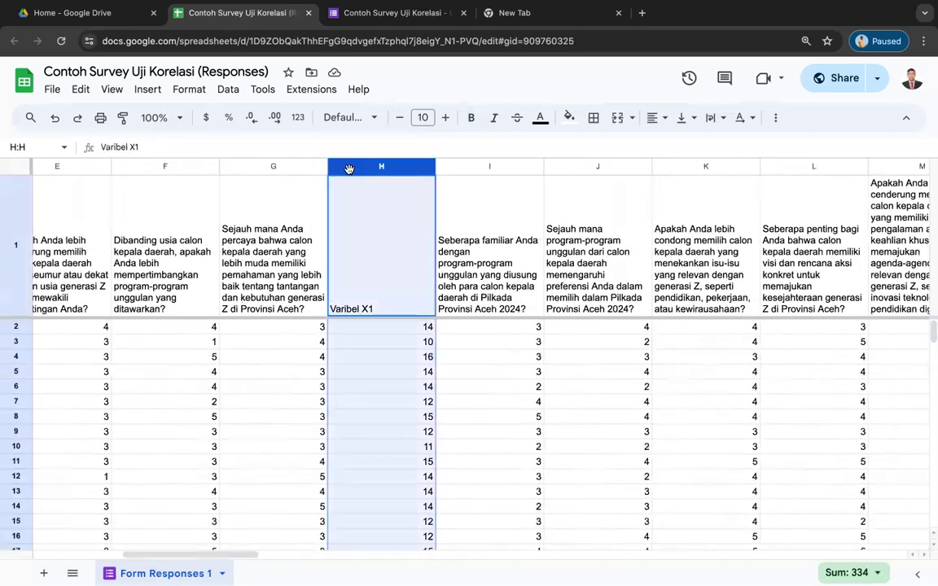
pyautogui.hscroll(4, 693, 352)
pyautogui.hscroll(15, 695, 354)
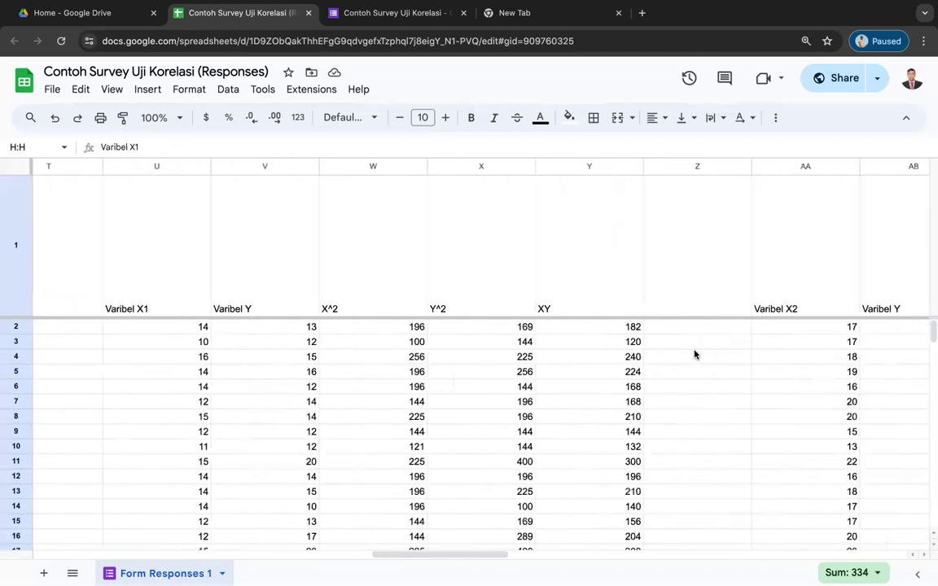
pyautogui.hscroll(2, 695, 354)
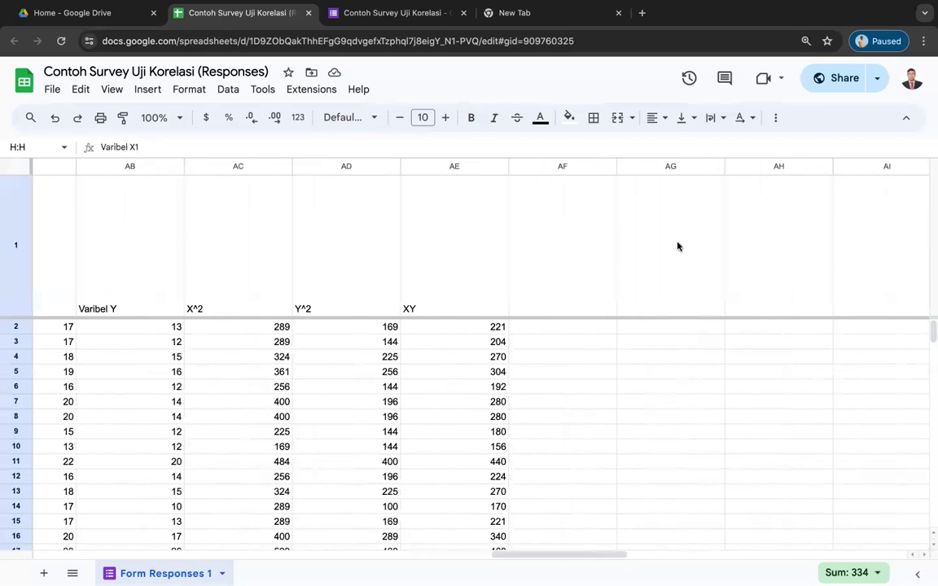
pyautogui.click(747, 168)
pyautogui.hotkey('ctrl', 'v')
pyautogui.click(745, 386)
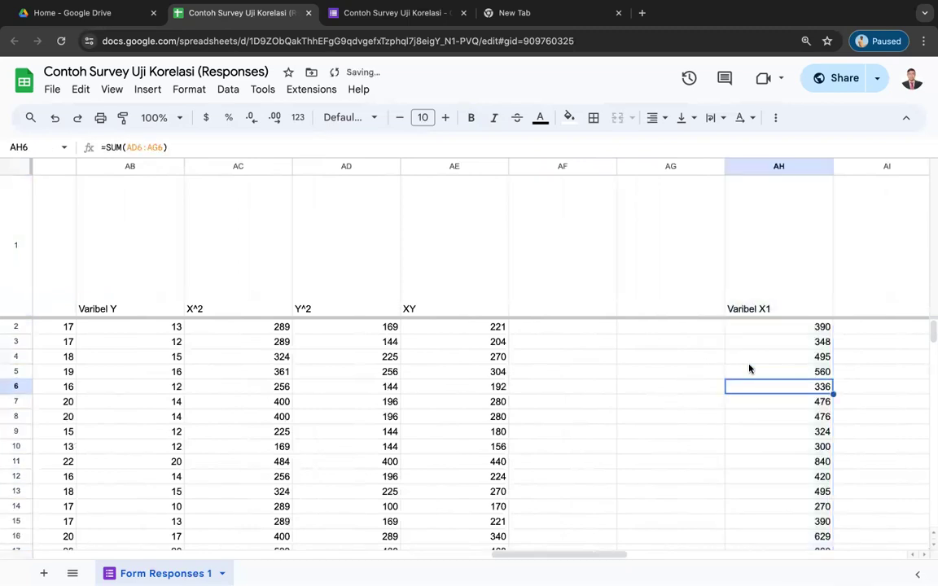
# Replace the formula in AH2 with the original Varibel X1 sum from H2, =SUM(D2:G2).
pyautogui.click(756, 342)
pyautogui.hscroll(-20, 827, 352)
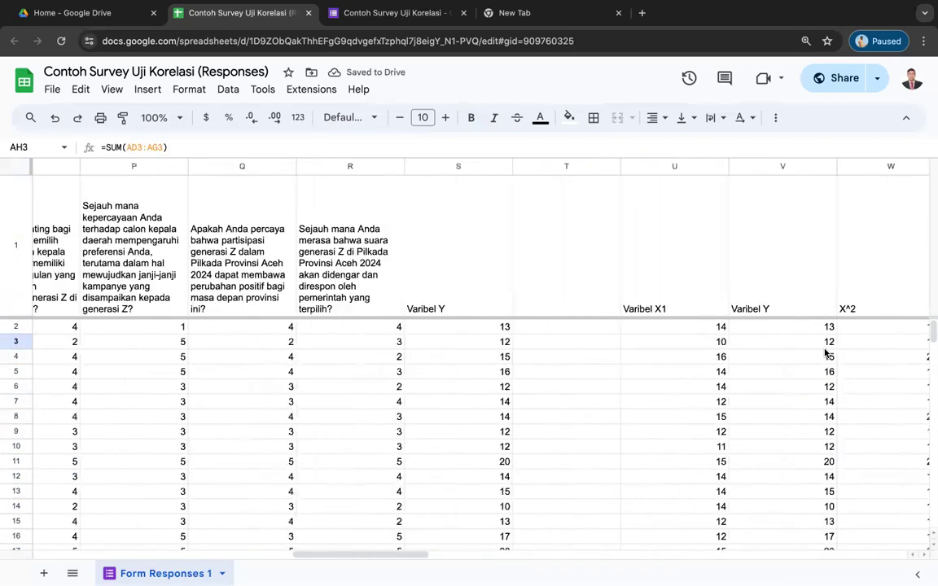
pyautogui.hscroll(-5, 644, 357)
pyautogui.hscroll(4, 651, 338)
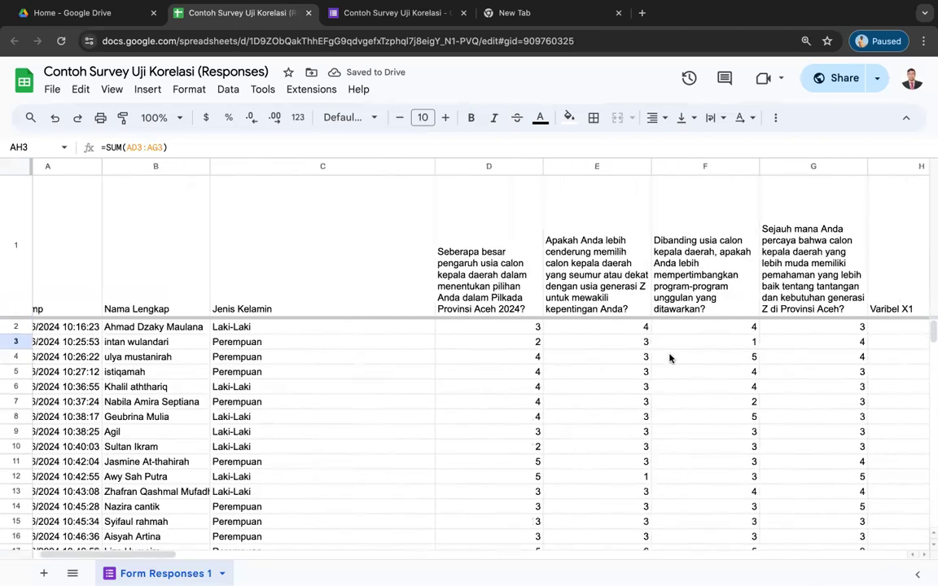
pyautogui.click(627, 327)
pyautogui.write('=SUM(')
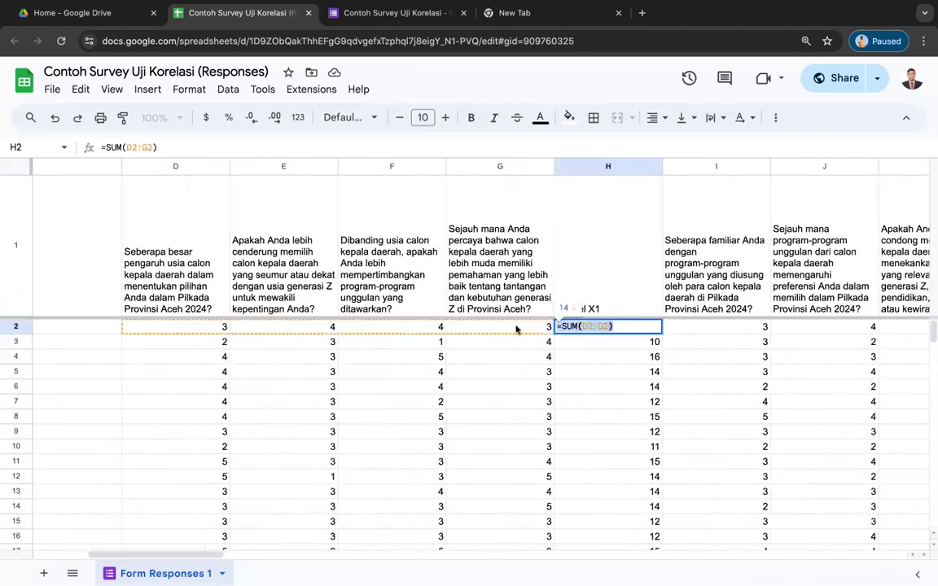
pyautogui.hscroll(15, 861, 362)
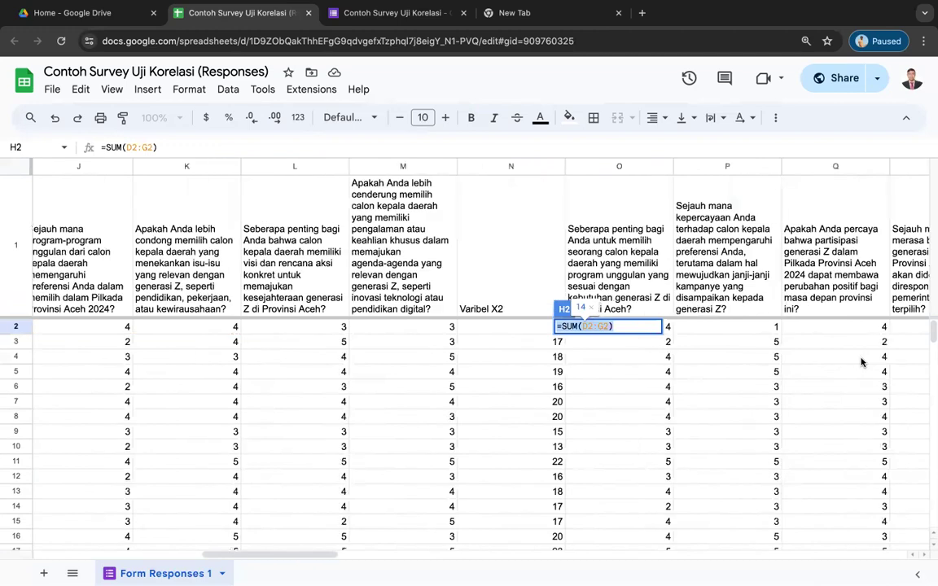
pyautogui.hscroll(7, 750, 367)
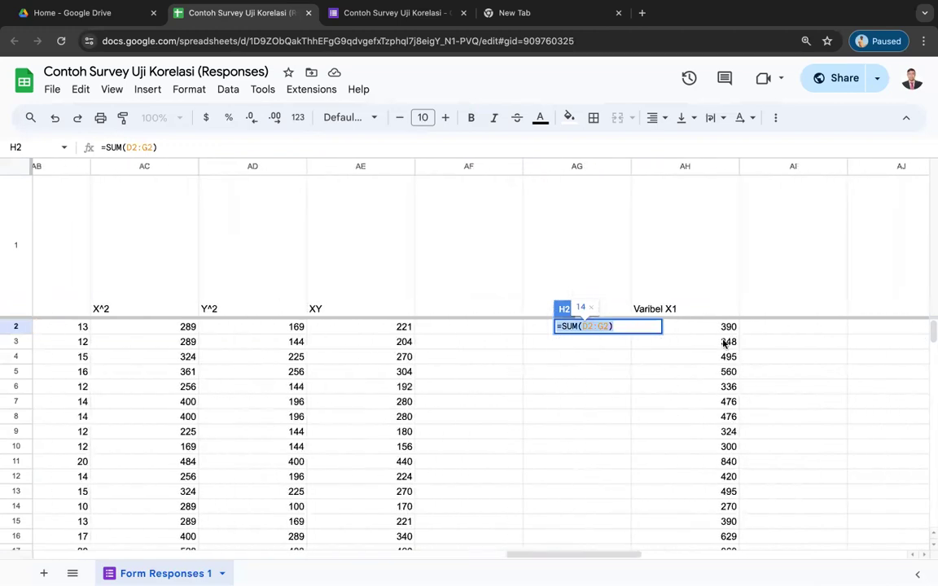
pyautogui.doubleClick(715, 331)
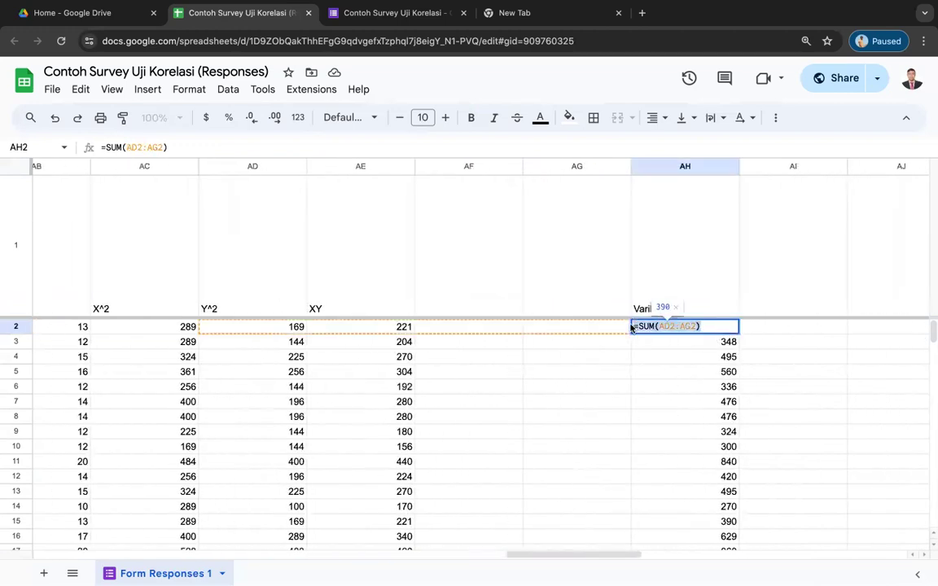
pyautogui.press('Return')
# Fill the AH2 sum formula down the Varibel X1 column through AH26.
pyautogui.click(686, 330)
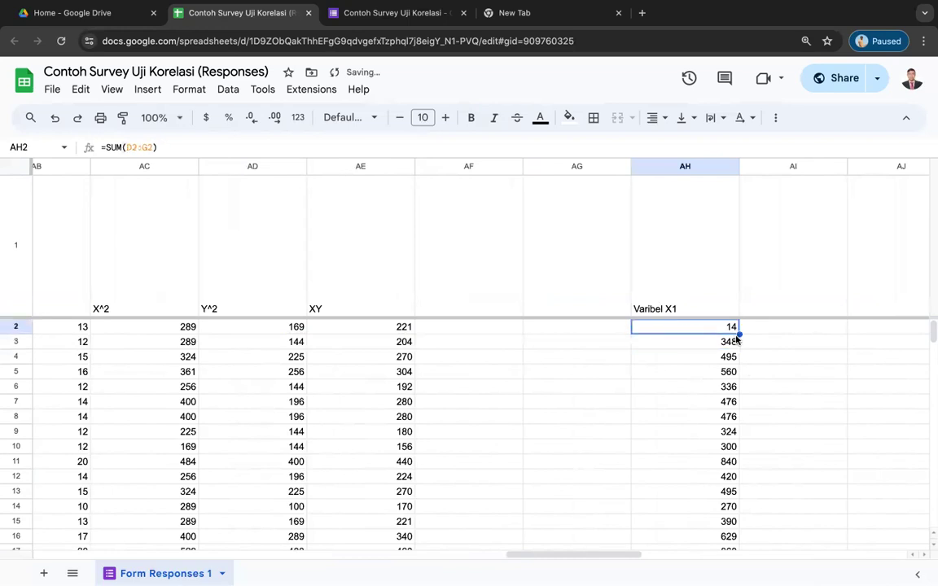
pyautogui.moveTo(740, 334); pyautogui.dragTo(704, 509)
pyautogui.scroll(-1, 748, 381)
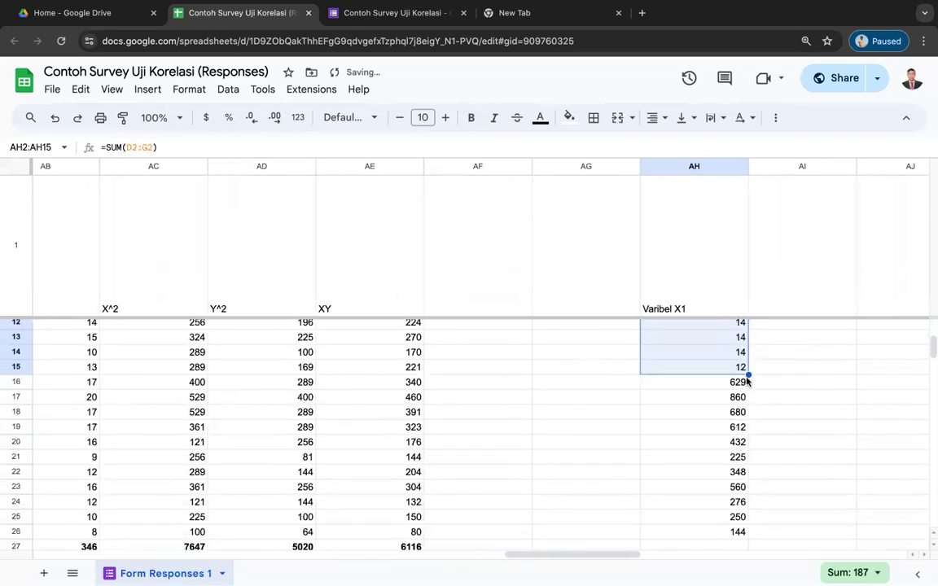
pyautogui.moveTo(747, 373); pyautogui.dragTo(748, 528)
pyautogui.scroll(-2, 787, 437)
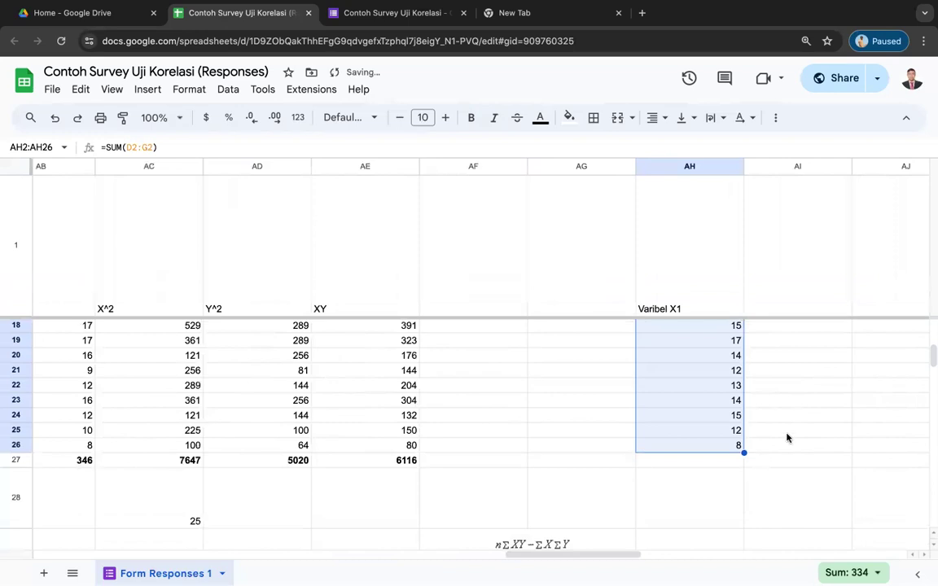
pyautogui.click(788, 437)
# Copy the entire Varibel X2 column N into column AI, beside the new Varibel X1 column.
pyautogui.scroll(5, 788, 437)
pyautogui.click(767, 312)
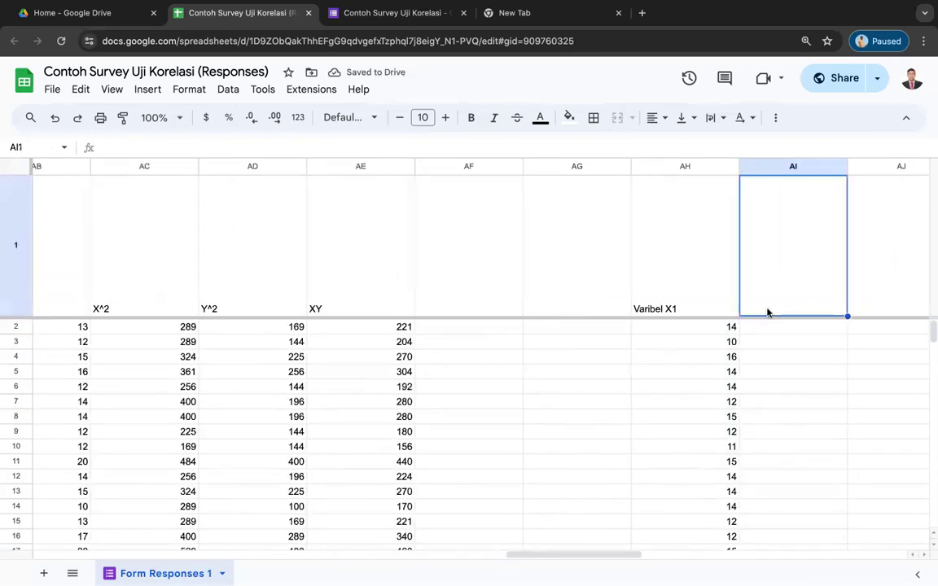
pyautogui.click(685, 391)
pyautogui.click(799, 268)
pyautogui.hscroll(-10, 639, 356)
pyautogui.hscroll(-10, 639, 356)
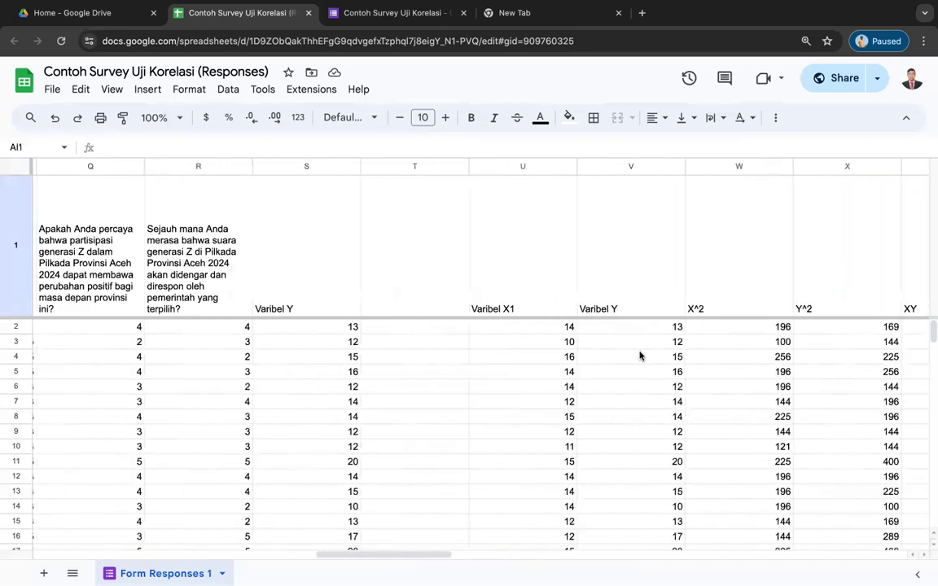
pyautogui.click(228, 166)
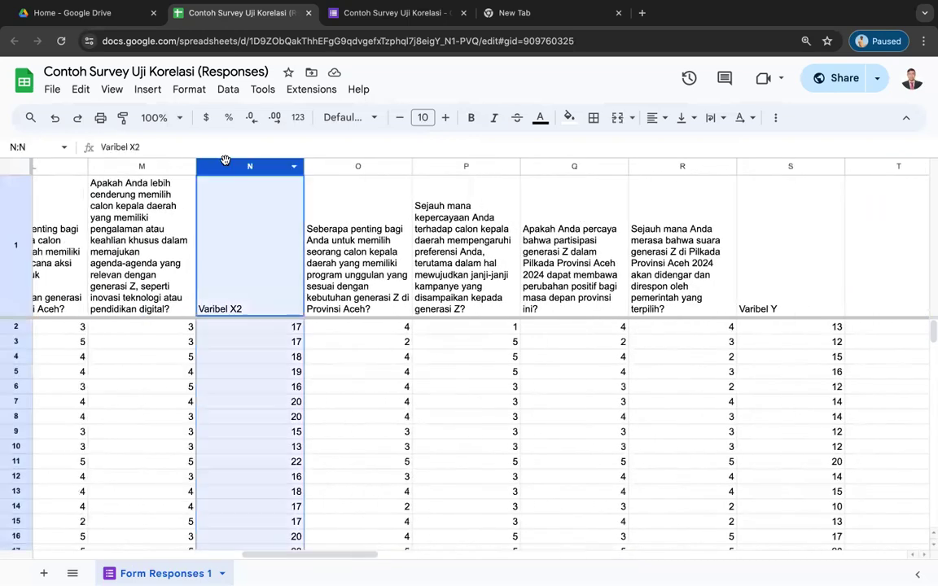
pyautogui.hscroll(10, 450, 297)
pyautogui.hscroll(10, 452, 302)
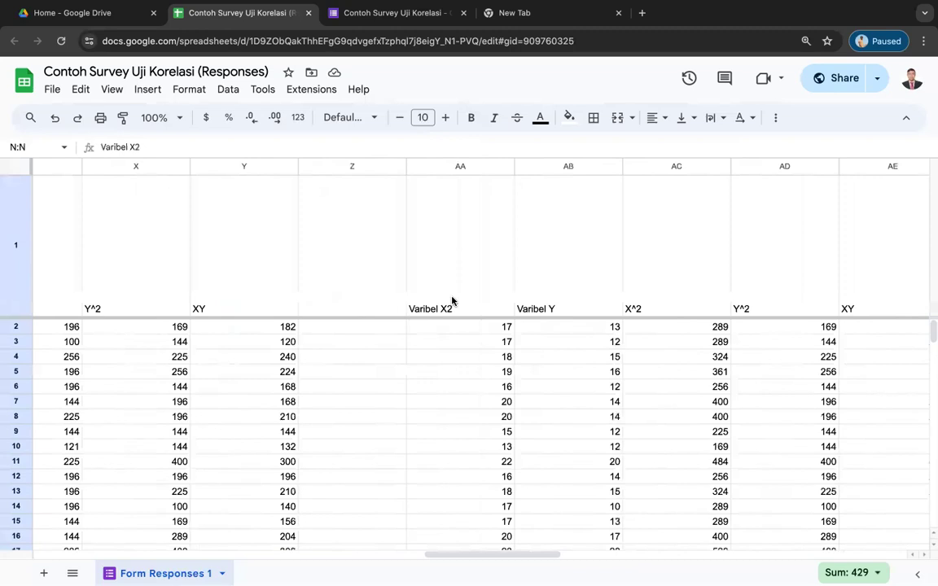
pyautogui.click(559, 167)
pyautogui.hotkey('ctrl', 'v')
pyautogui.click(620, 322)
# Extend the header in AI1 to read Varibel X2 (dianggap sebagai Y).
pyautogui.click(617, 309)
pyautogui.doubleClick(617, 310)
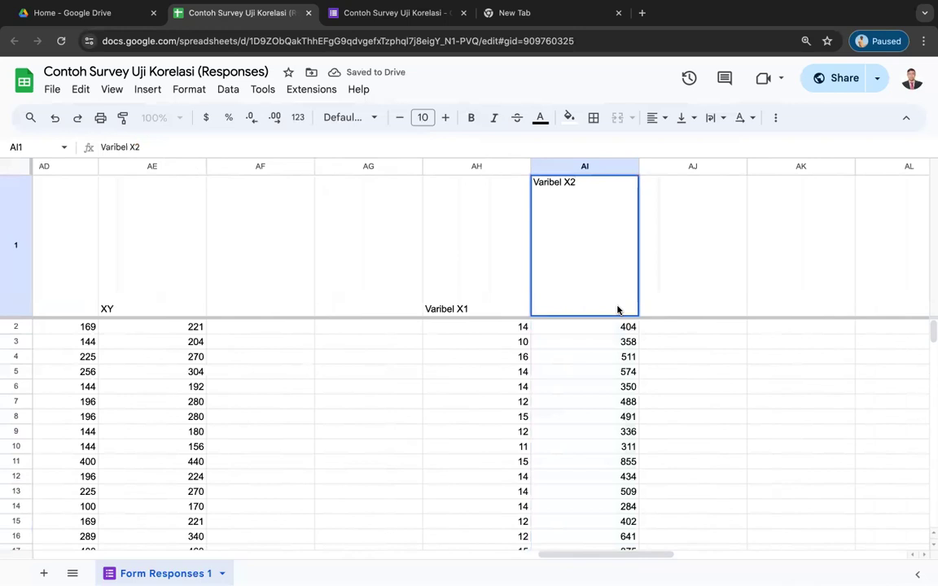
pyautogui.write('(')
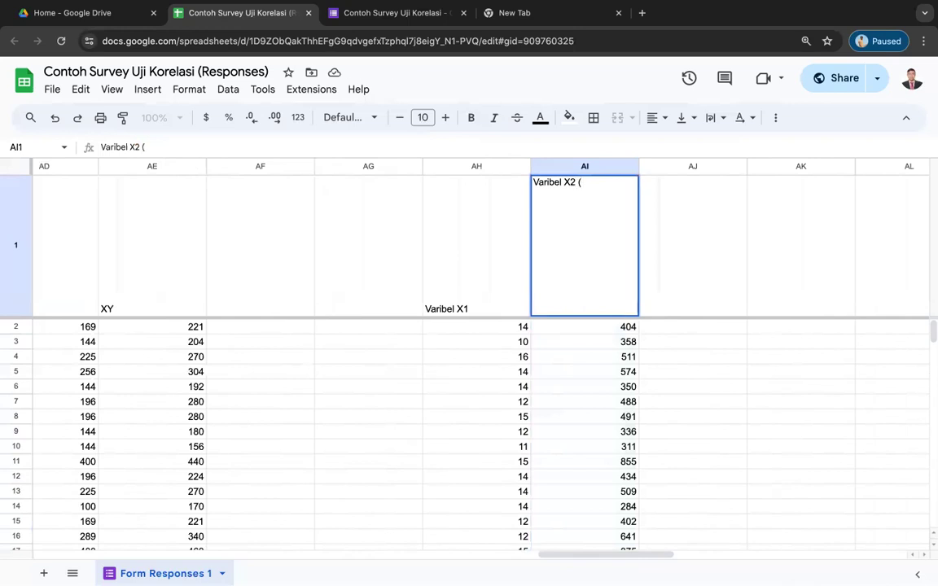
pyautogui.write('dianggap sebaga')
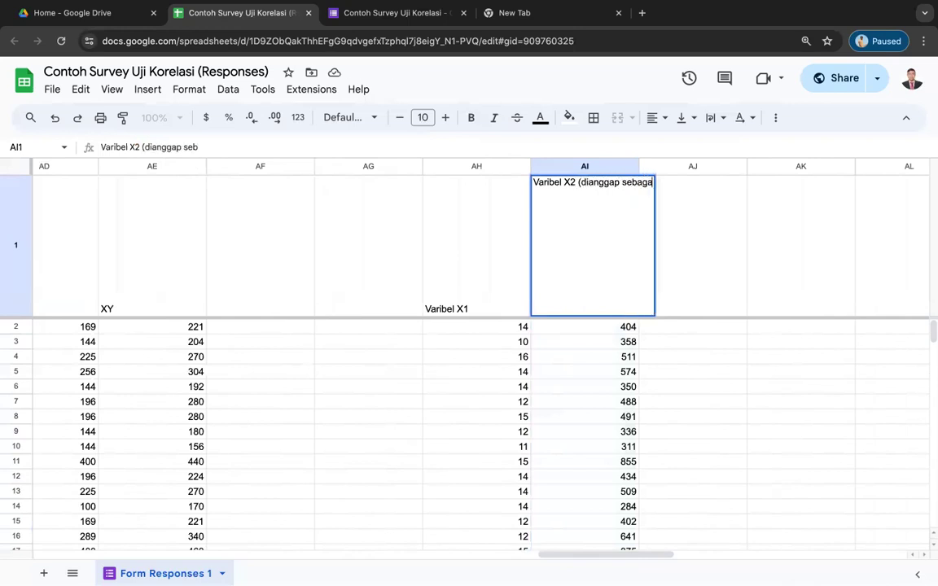
pyautogui.write('i Y)')
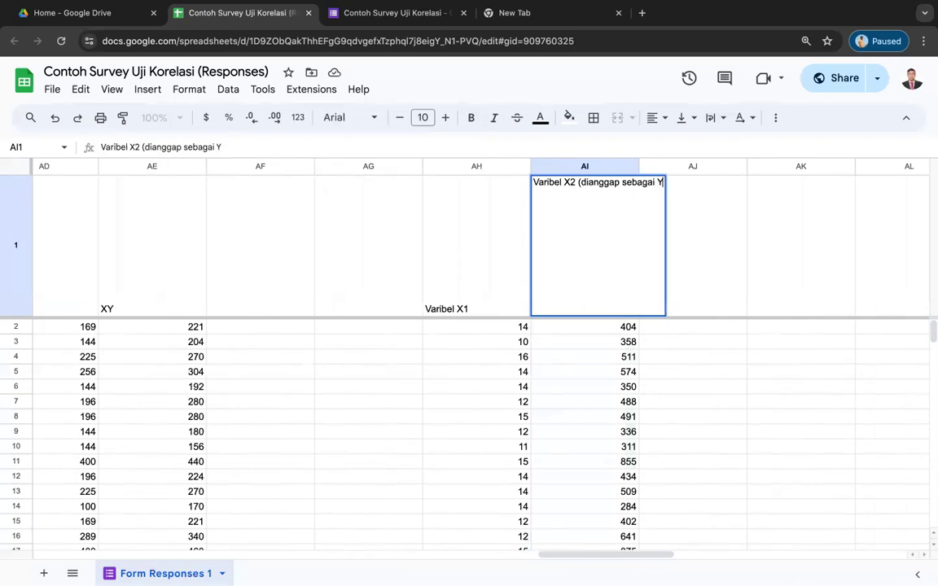
pyautogui.click(703, 283)
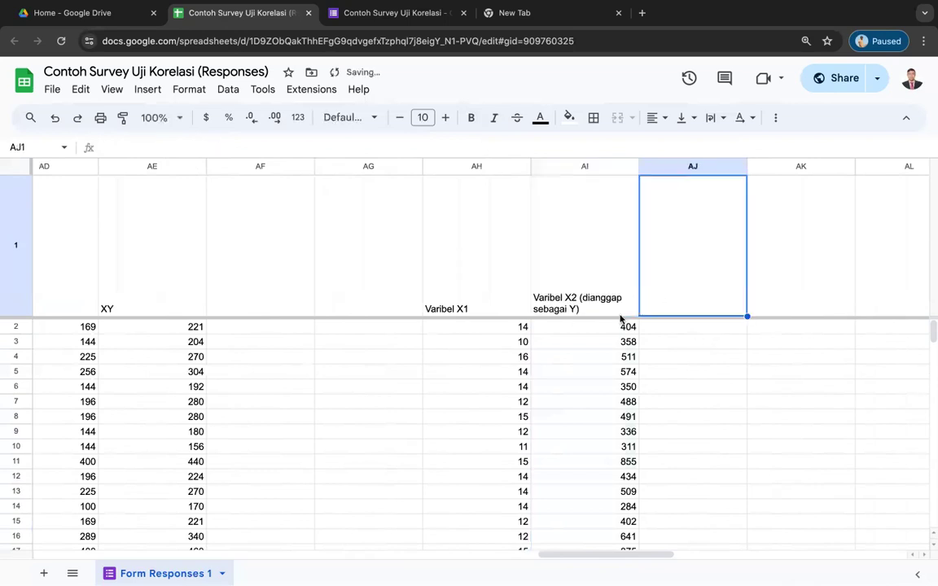
# Replace the formula in AI2 with the original Varibel X2 sum from N2, =SUM(I2:M2).
pyautogui.click(606, 330)
pyautogui.hscroll(-10, 665, 335)
pyautogui.hscroll(-10, 666, 339)
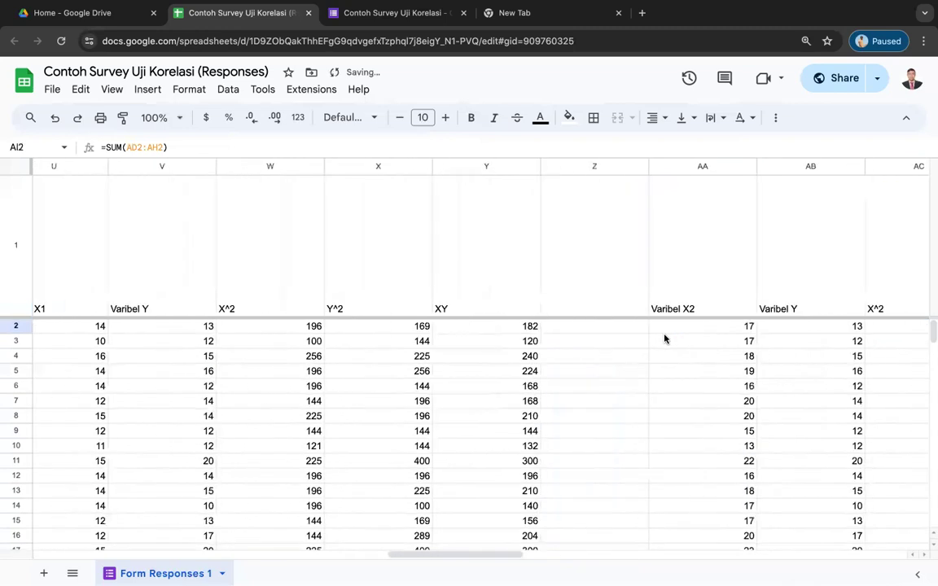
pyautogui.hscroll(-8, 721, 348)
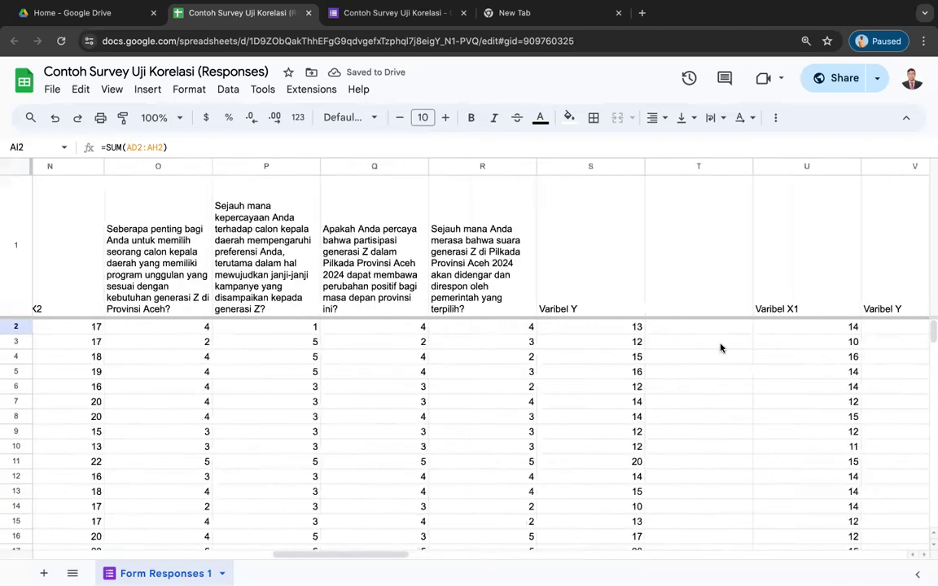
pyautogui.doubleClick(181, 330)
pyautogui.moveTo(180, 328); pyautogui.dragTo(104, 330)
pyautogui.press('super+c')
pyautogui.hscroll(15, 741, 441)
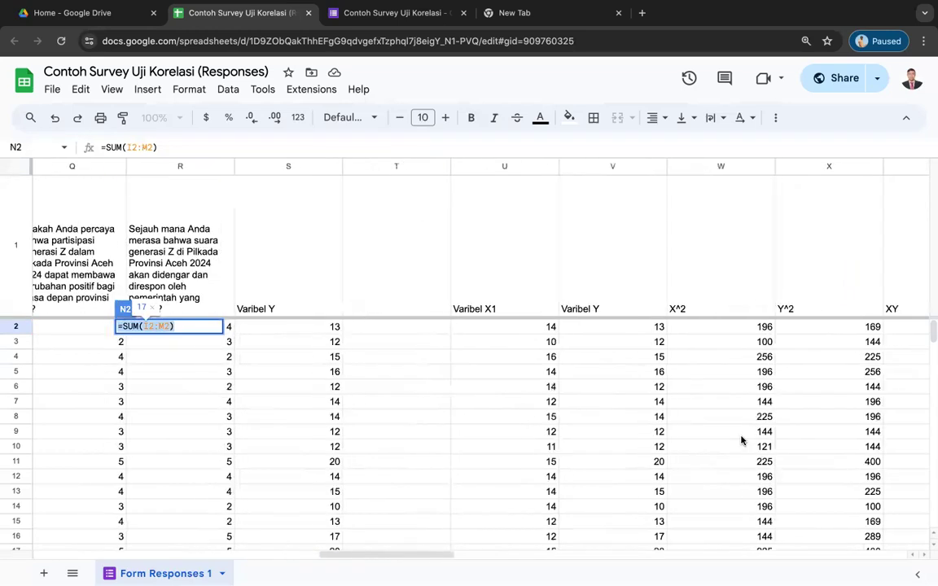
pyautogui.hscroll(3, 667, 454)
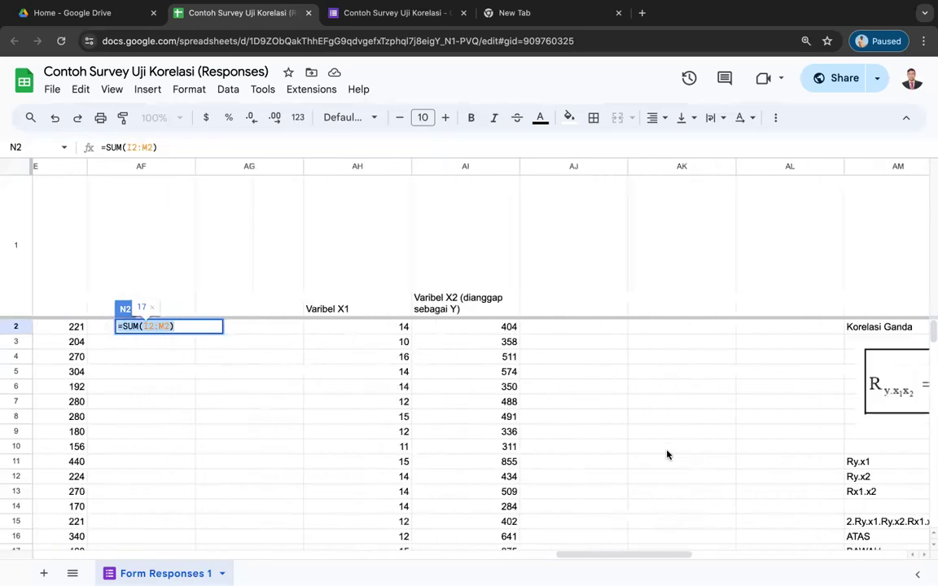
pyautogui.doubleClick(507, 328)
pyautogui.moveTo(482, 327); pyautogui.dragTo(409, 327)
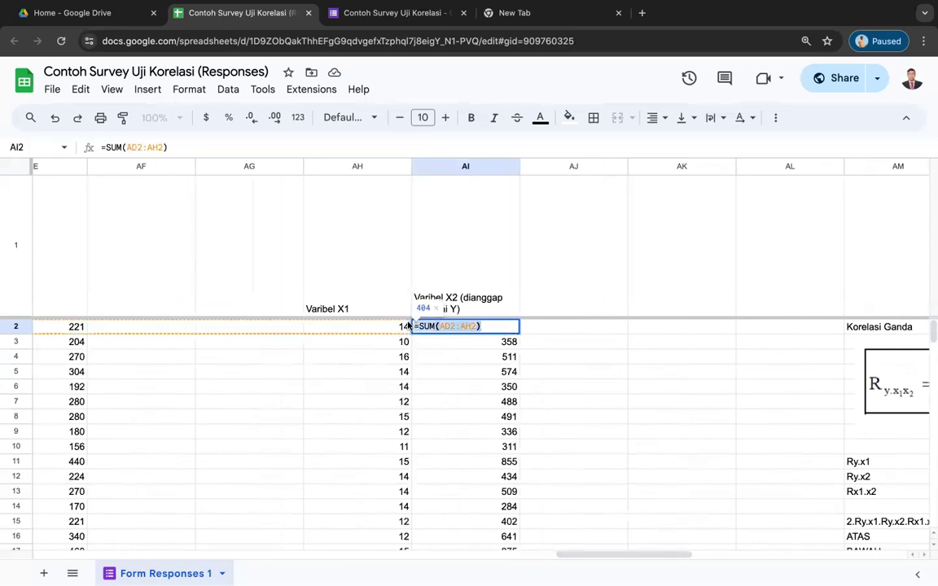
pyautogui.press('super+v')
pyautogui.press('Return')
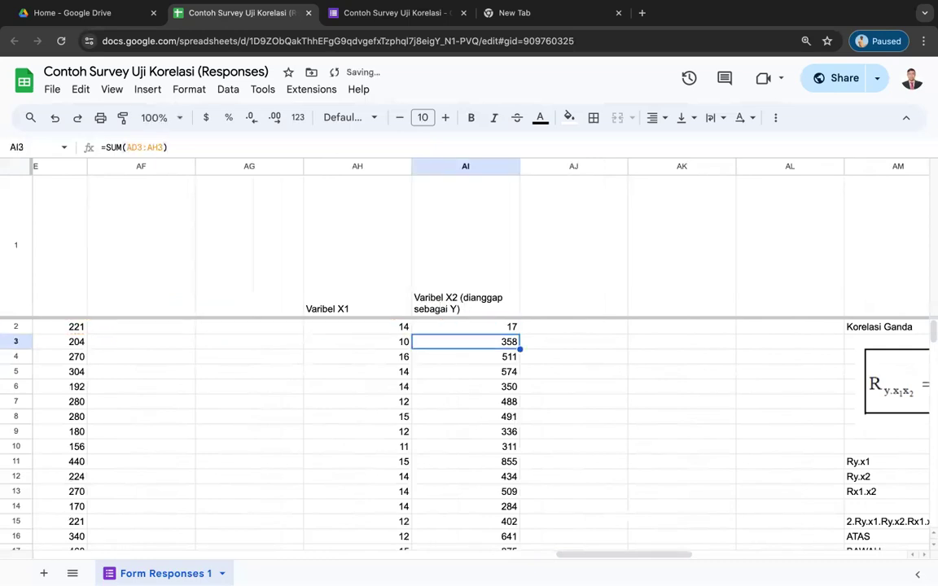
# Fill the AI2 sum formula down the Varibel X2 column for the remaining response rows.
pyautogui.click(470, 329)
pyautogui.moveTo(520, 334); pyautogui.dragTo(520, 449)
pyautogui.scroll(-3, 521, 372)
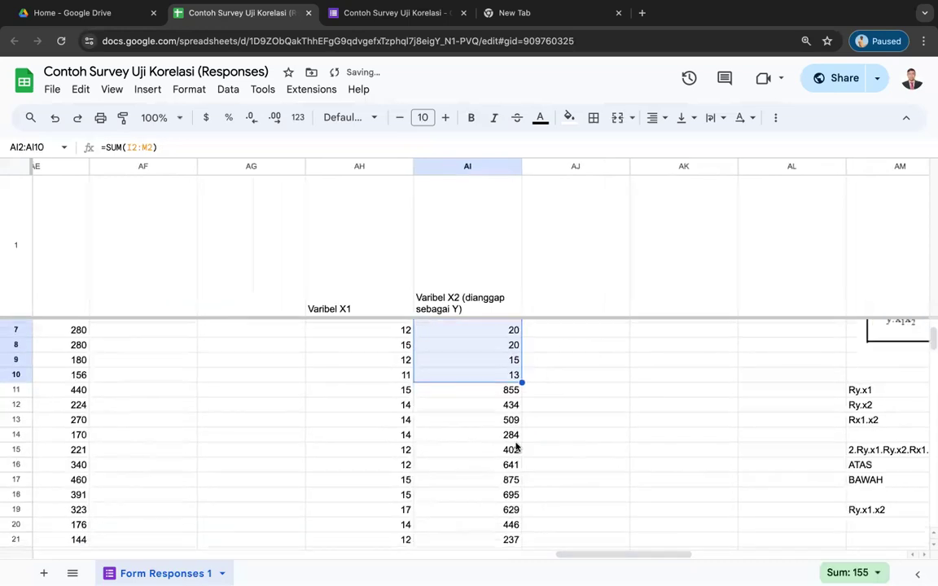
pyautogui.moveTo(521, 363); pyautogui.dragTo(517, 498)
pyautogui.scroll(-3, 523, 382)
pyautogui.click(539, 499)
# Enter the column headers X^2, Y^2 and XY in AJ1, AK1 and AL1.
pyautogui.scroll(5, 538, 499)
pyautogui.click(542, 292)
pyautogui.write('X^')
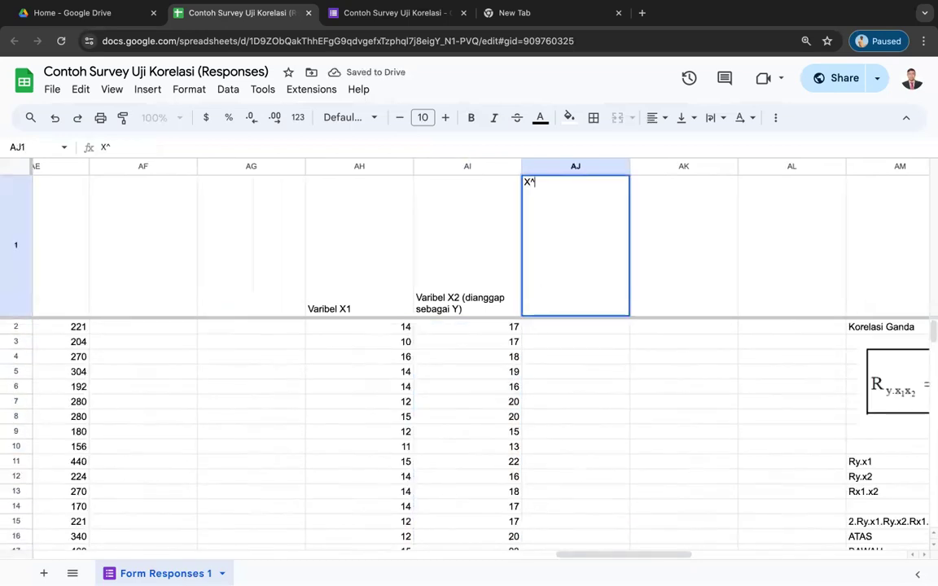
pyautogui.write('2')
pyautogui.press('Tab')
pyautogui.write('Y')
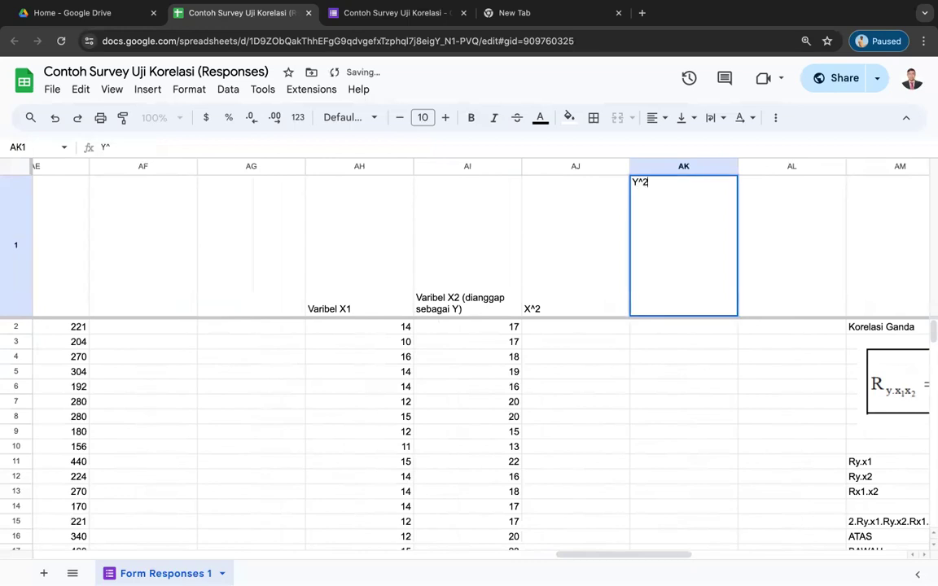
pyautogui.write('^2')
pyautogui.press('Tab')
pyautogui.write('XY')
pyautogui.click(623, 434)
pyautogui.hscroll(2, 626, 439)
pyautogui.scroll(-1, 625, 441)
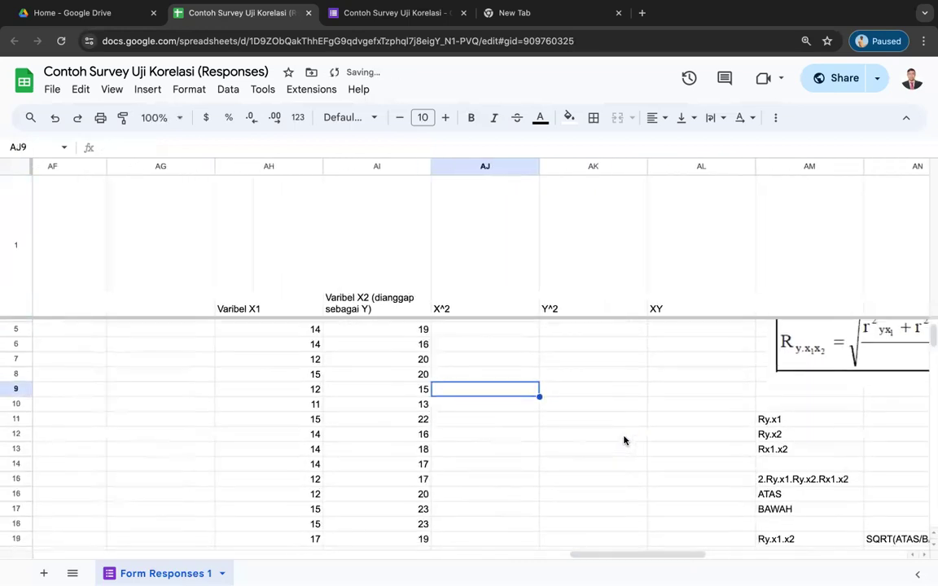
# Move the Pearson r formula image below the second table away from column AG, toward column AE.
pyautogui.scroll(-7, 625, 441)
pyautogui.hscroll(-2, 594, 440)
pyautogui.click(347, 448)
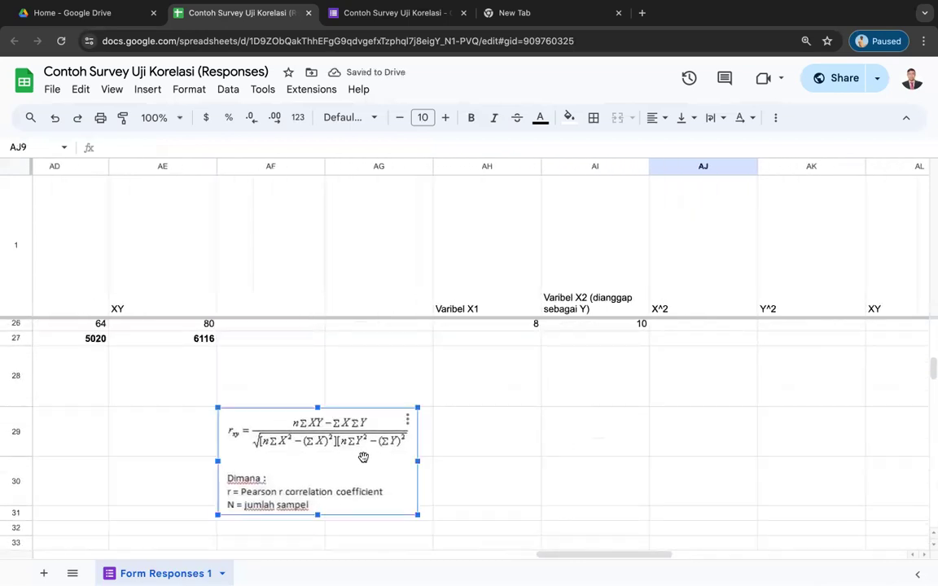
pyautogui.moveTo(363, 458); pyautogui.dragTo(312, 454)
pyautogui.click(377, 454)
pyautogui.scroll(8, 377, 454)
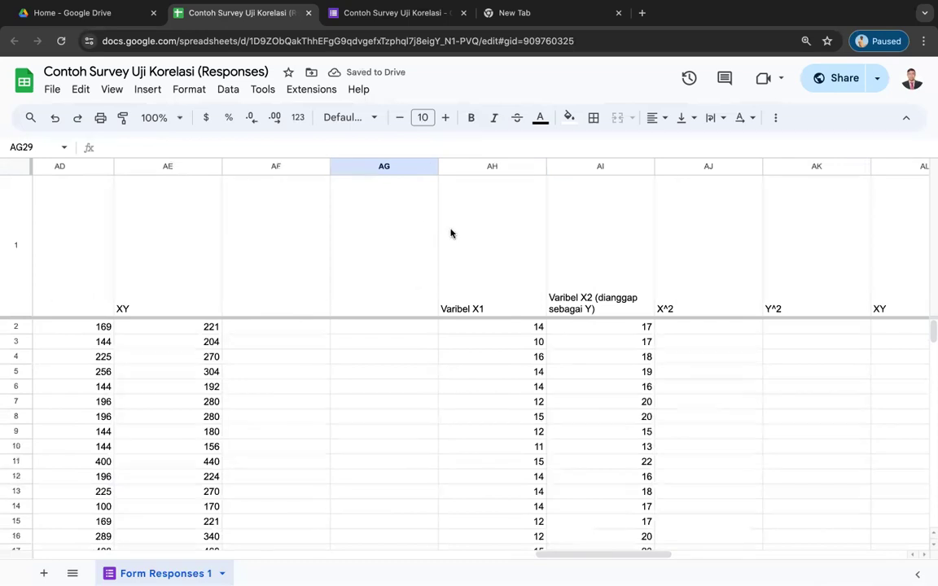
# Copy columns AH:AL of the third correlation table and paste them one column earlier, starting at column AG.
pyautogui.click(472, 168)
pyautogui.moveTo(473, 168); pyautogui.dragTo(912, 168)
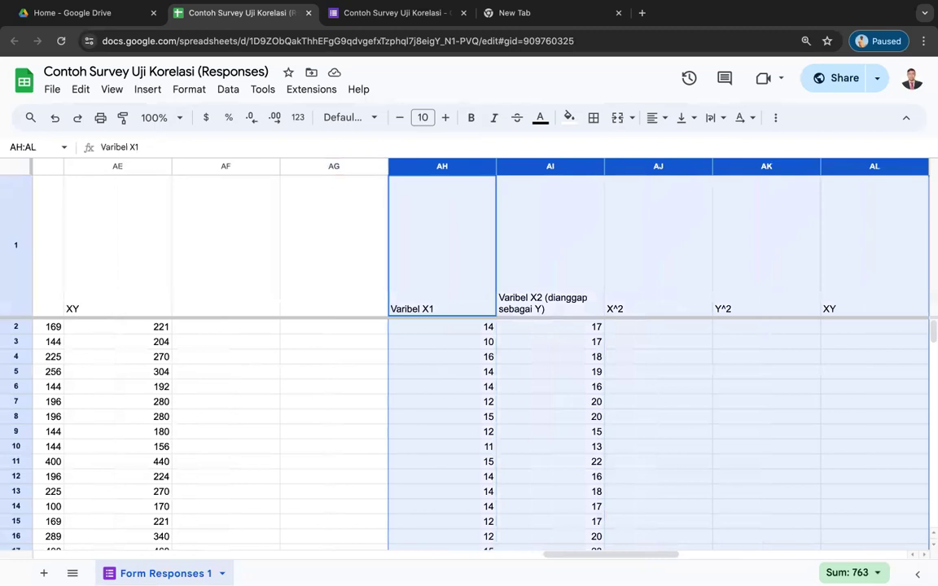
pyautogui.hotkey('ctrl', 'c')
pyautogui.click(309, 167)
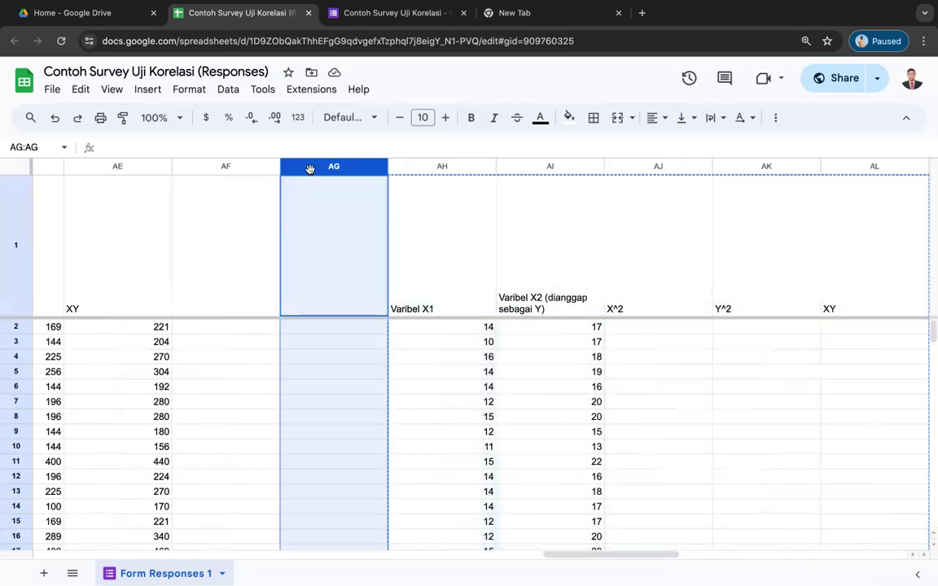
pyautogui.hotkey('ctrl', 'v')
pyautogui.click(457, 212)
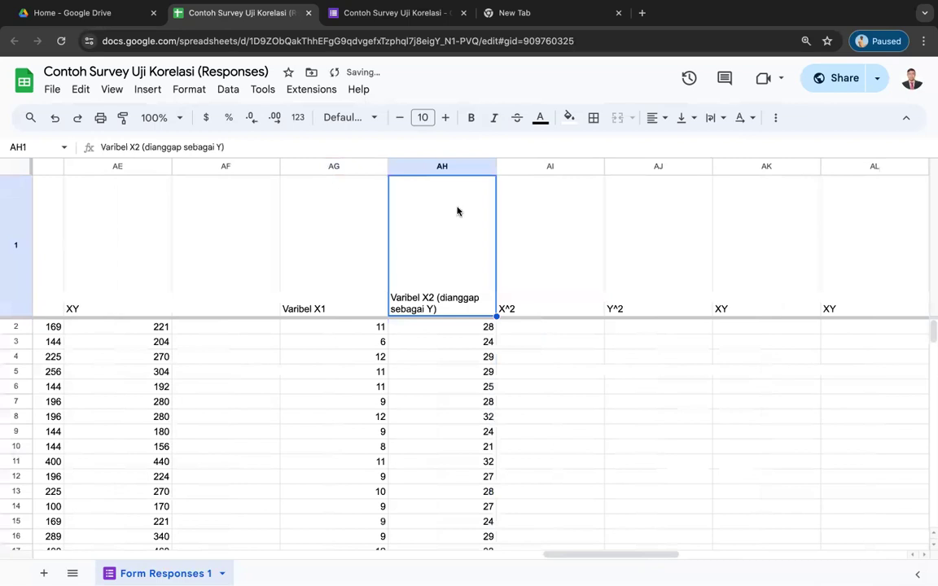
# Clear the leftover duplicate XY header from AL1.
pyautogui.click(438, 168)
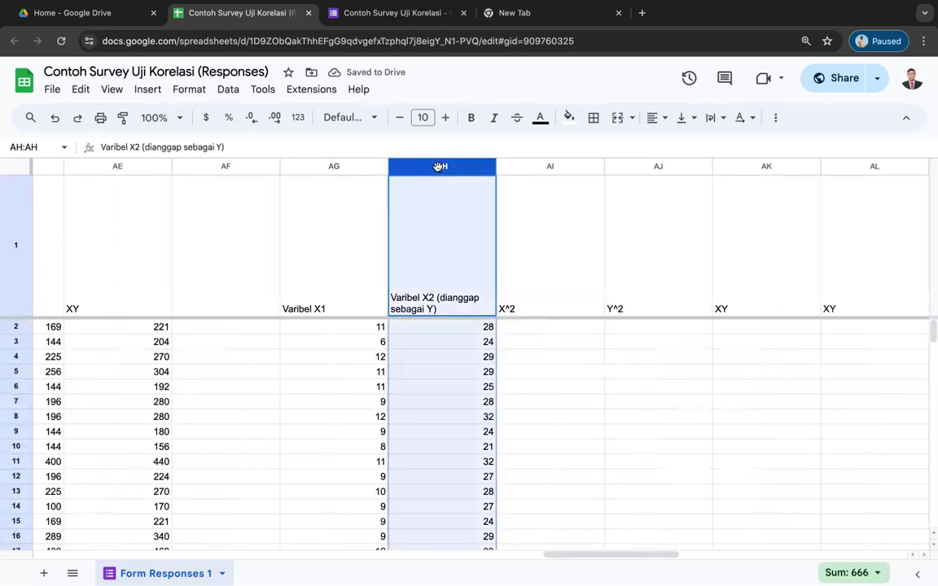
pyautogui.hotkey('shift', 'Right')
pyautogui.hotkey('shift', 'Right')
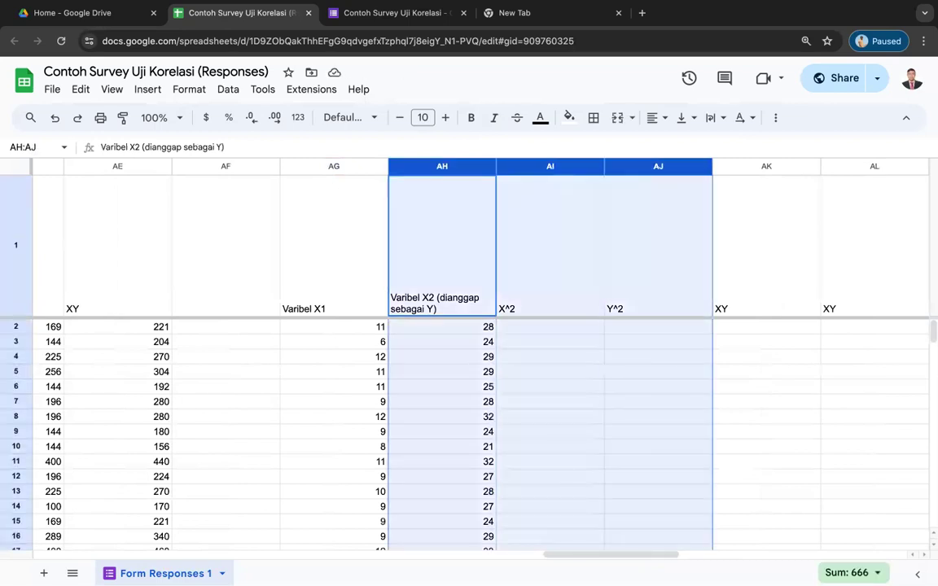
pyautogui.press('Right')
pyautogui.click(827, 275)
pyautogui.press('Delete')
pyautogui.click(661, 329)
pyautogui.hscroll(-1, 440, 358)
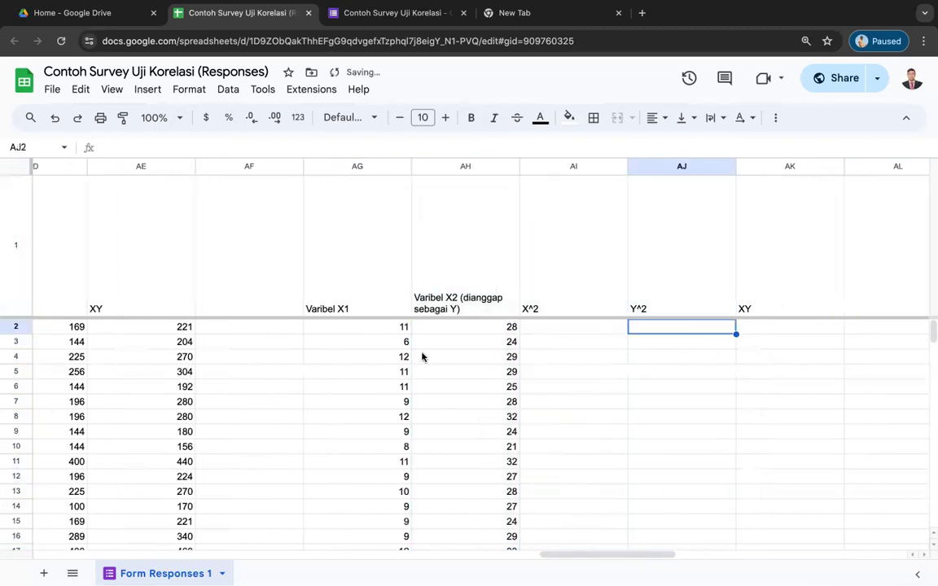
# Replace the shifted formula in AG2 with the original Varibel X1 sum from H2, =SUM(D2:G2).
pyautogui.click(377, 329)
pyautogui.hscroll(-5, 377, 329)
pyautogui.hscroll(-15, 377, 329)
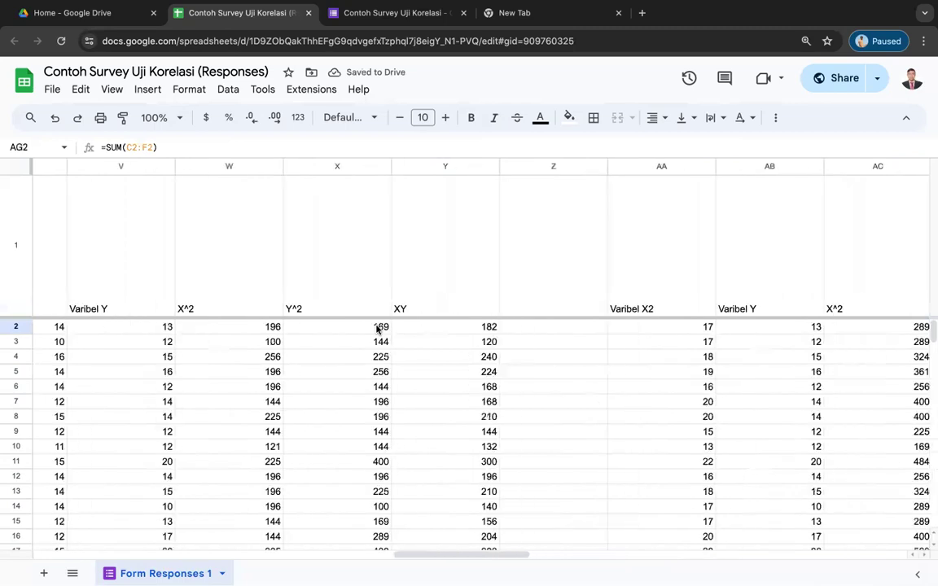
pyautogui.hscroll(-5, 377, 327)
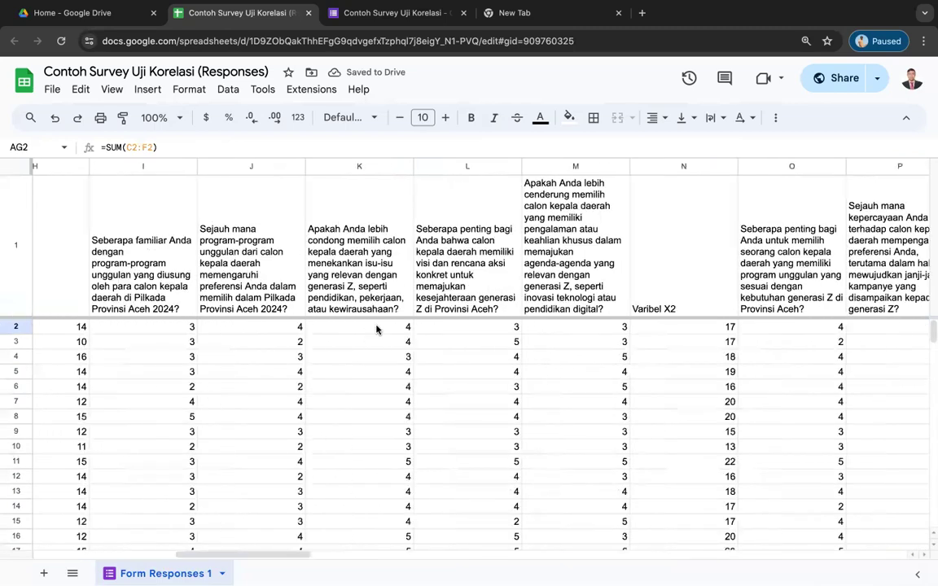
pyautogui.doubleClick(276, 325)
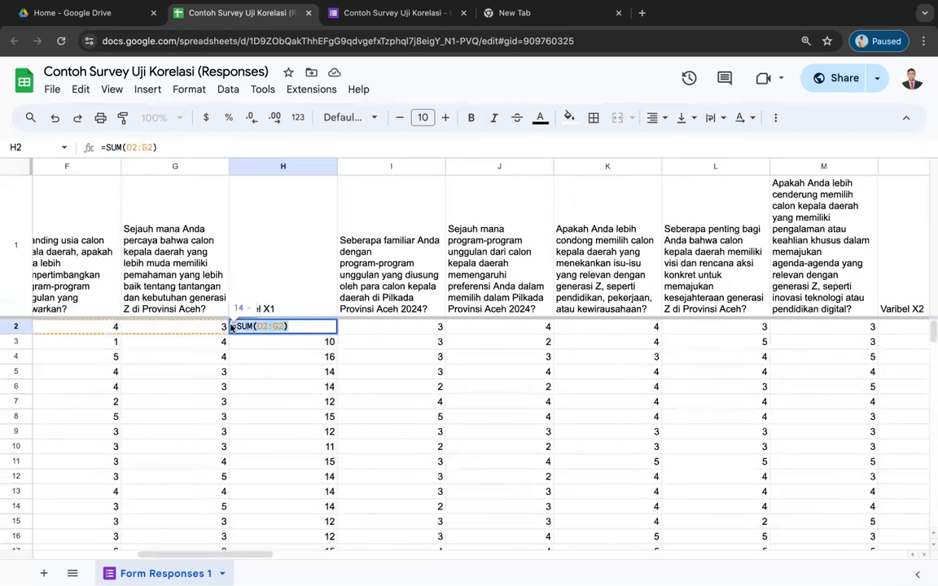
pyautogui.hscroll(9, 524, 365)
pyautogui.hscroll(14, 524, 367)
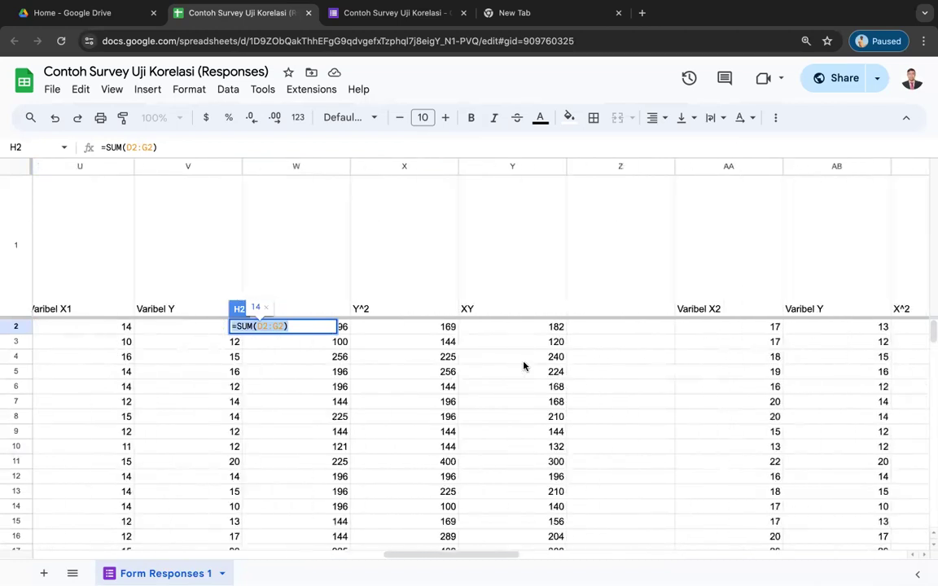
pyautogui.doubleClick(550, 327)
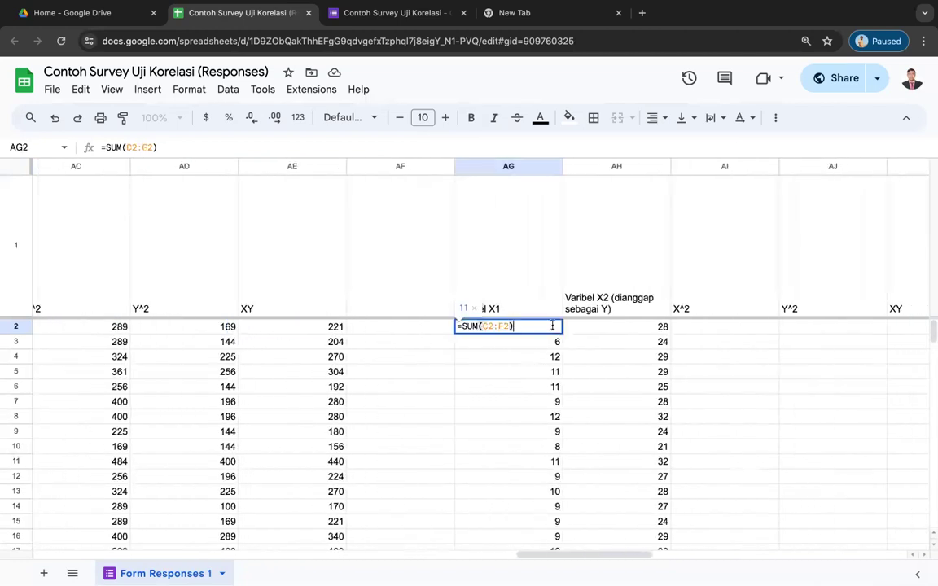
pyautogui.press('Return')
pyautogui.write('\\')
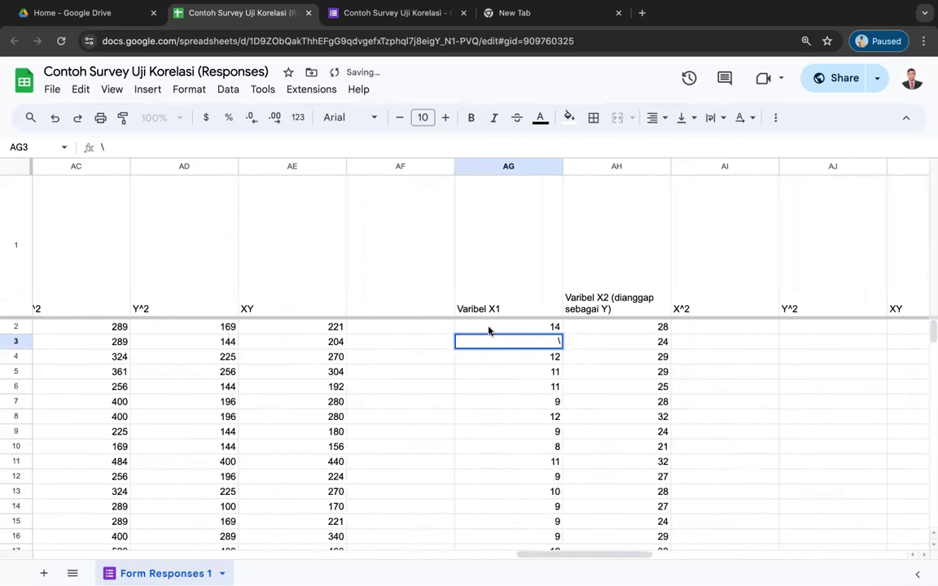
# Fill the AG2 sum formula down the Varibel X1 column through AG26.
pyautogui.click(552, 329)
pyautogui.moveTo(562, 333); pyautogui.dragTo(561, 433)
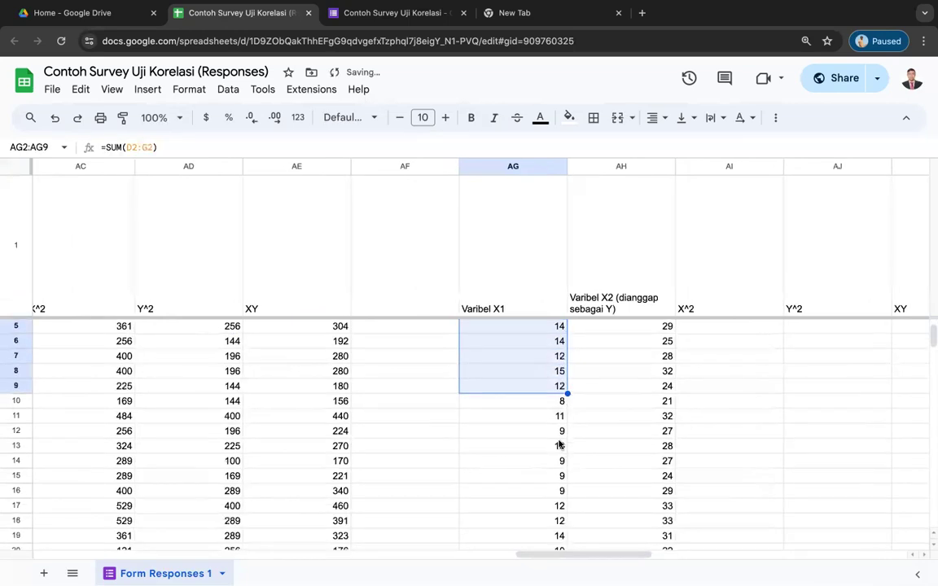
pyautogui.scroll(-1, 570, 355)
pyautogui.moveTo(570, 357); pyautogui.dragTo(570, 460)
pyautogui.scroll(-2, 579, 387)
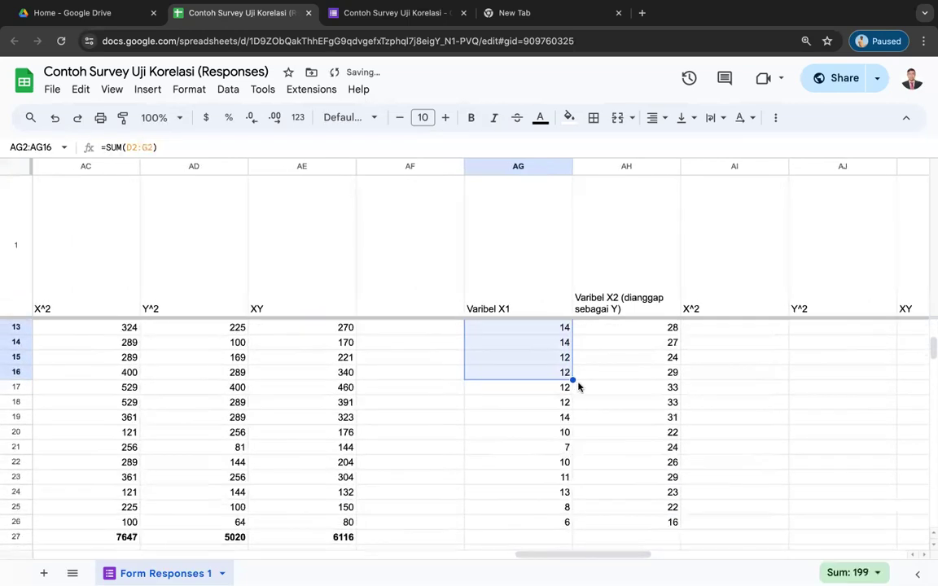
pyautogui.moveTo(573, 380); pyautogui.dragTo(571, 494)
pyautogui.scroll(-3, 572, 496)
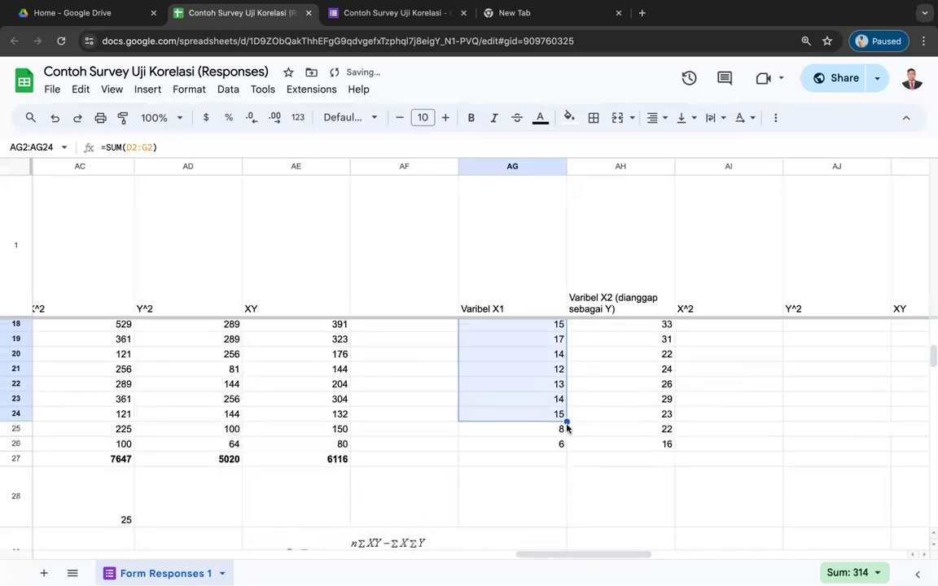
pyautogui.moveTo(566, 421); pyautogui.dragTo(562, 446)
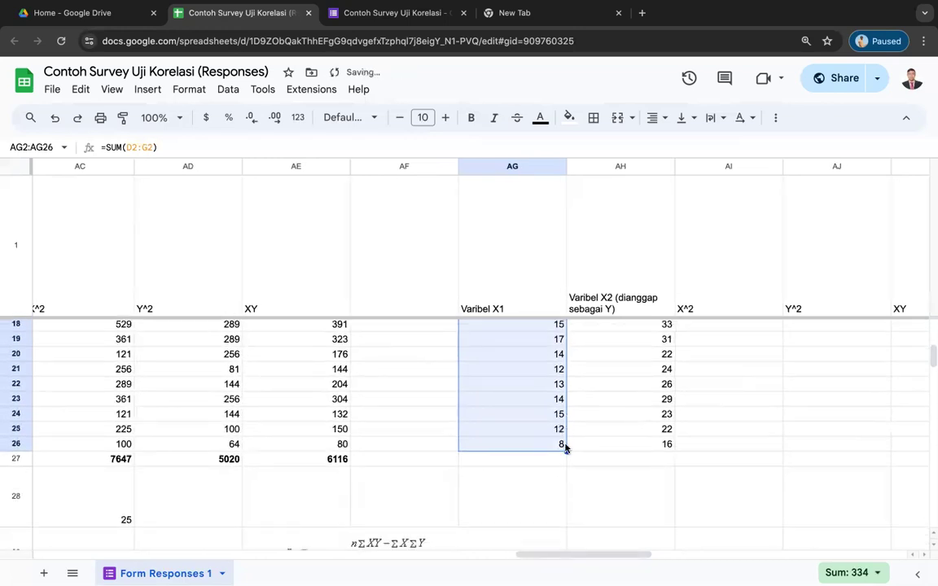
pyautogui.click(584, 445)
# Replace the shifted formula in AH2 with the original Varibel X2 sum from N2, =SUM(I2:M2).
pyautogui.scroll(5, 583, 445)
pyautogui.hscroll(-8, 583, 445)
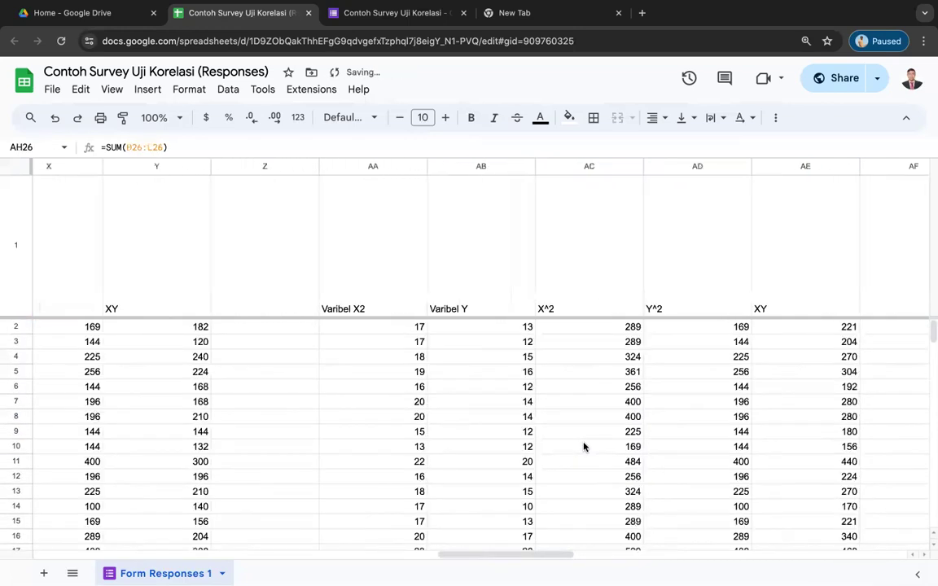
pyautogui.hscroll(-10, 583, 446)
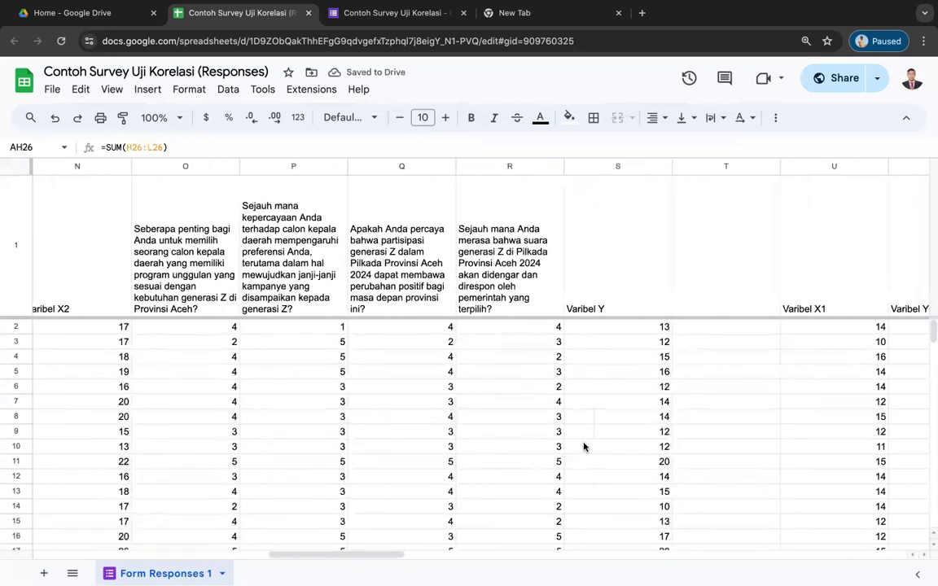
pyautogui.hscroll(-2, 387, 329)
pyautogui.click(397, 325)
pyautogui.doubleClick(365, 327)
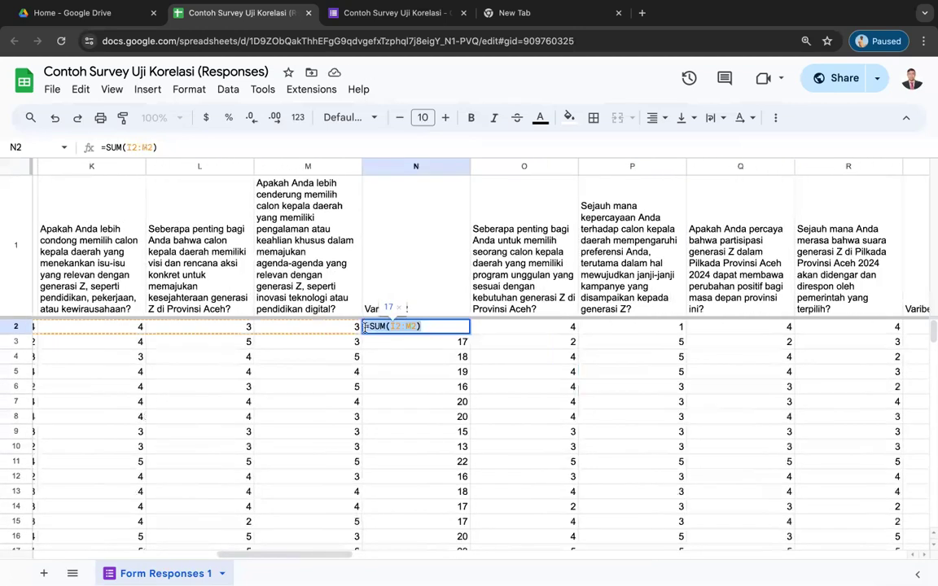
pyautogui.hscroll(20, 750, 357)
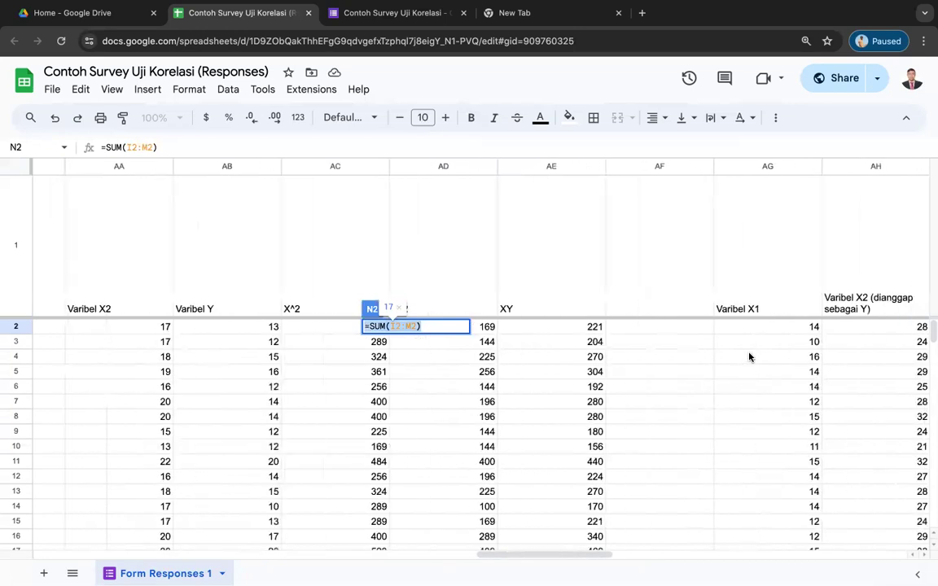
pyautogui.hscroll(3, 749, 357)
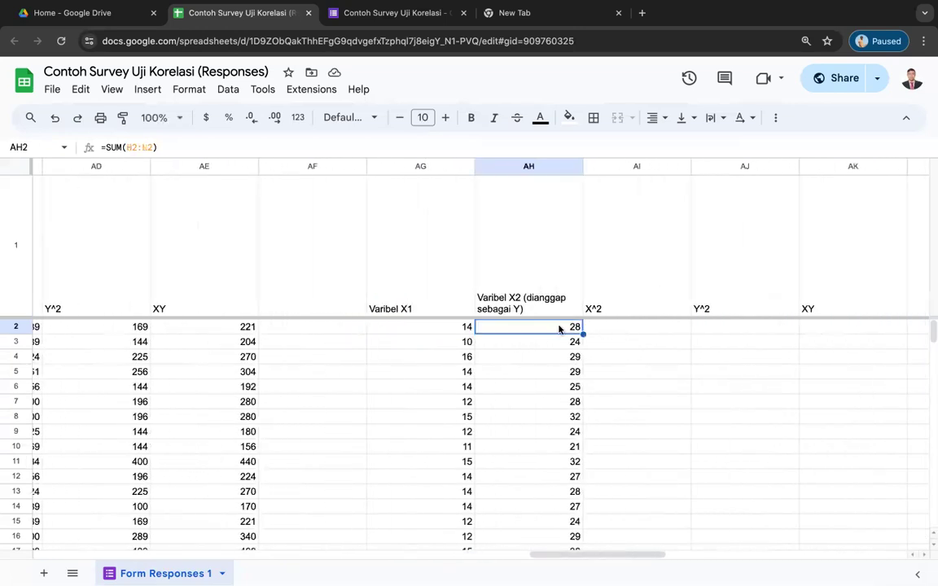
pyautogui.doubleClick(558, 328)
pyautogui.moveTo(559, 327); pyautogui.dragTo(475, 329)
pyautogui.write('=SUM(I2:M2)')
pyautogui.write('\\')
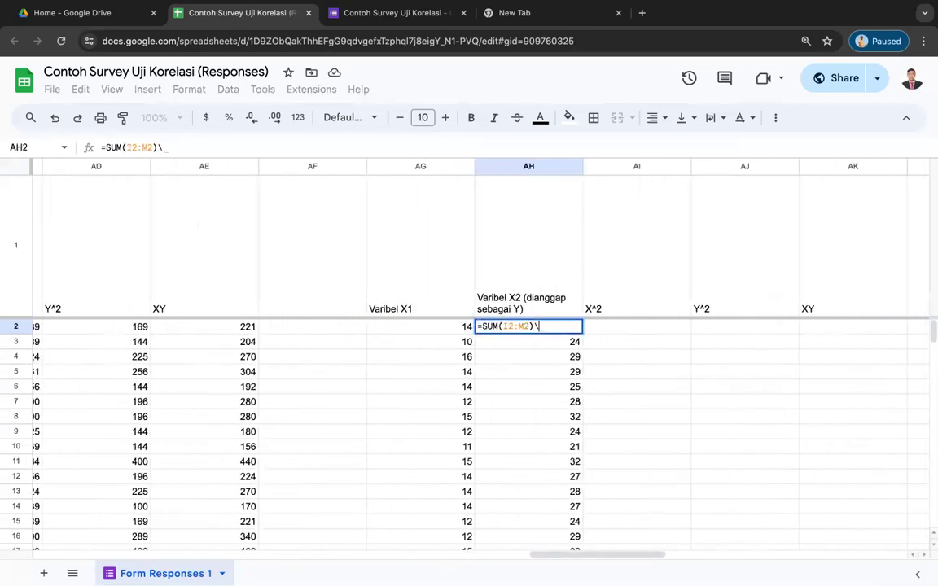
pyautogui.press('BackSpace')
pyautogui.press('Return')
# Fill the AH2 sum formula down the Varibel X2 (dianggap sebagai Y) column through AH26.
pyautogui.click(534, 328)
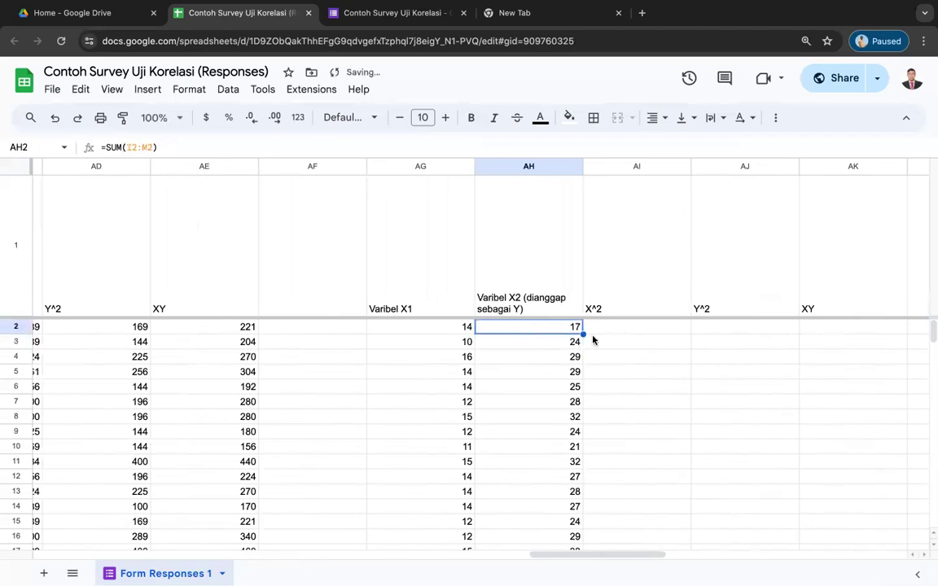
pyautogui.moveTo(583, 334); pyautogui.dragTo(572, 417)
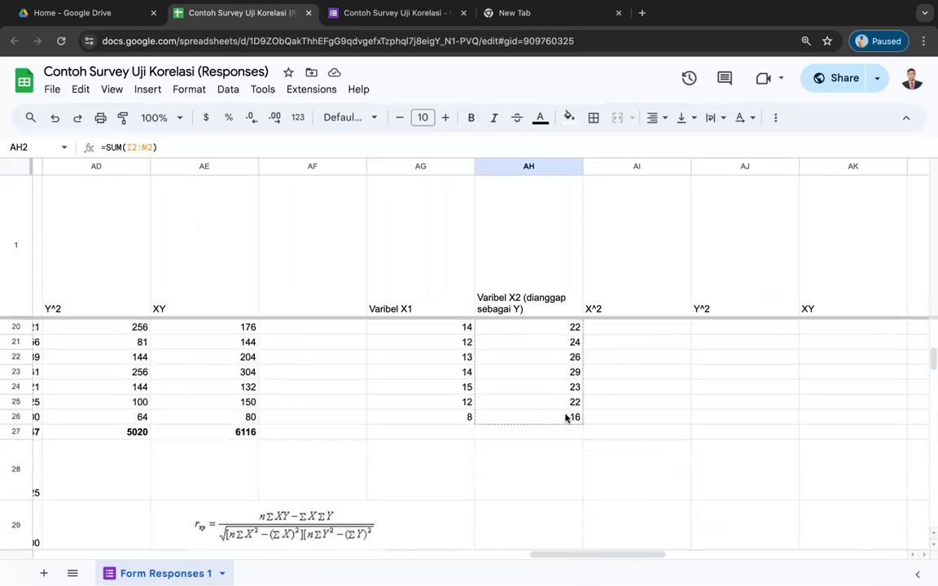
pyautogui.click(613, 423)
# Compute X^2 in AI2 with =AG2^2 and accept the suggested autofill for the rows below.
pyautogui.scroll(6, 613, 422)
pyautogui.hscroll(1, 611, 332)
pyautogui.click(610, 327)
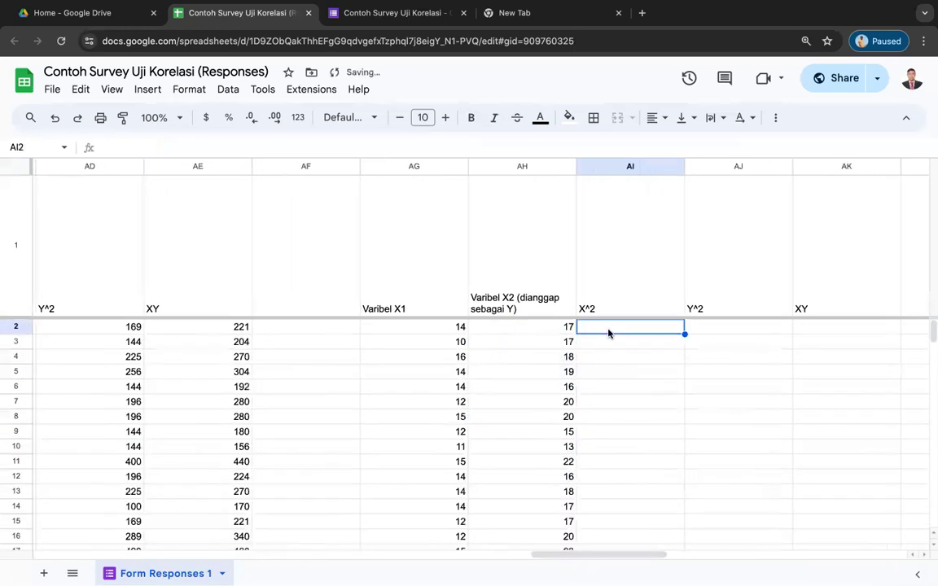
pyautogui.write('=')
pyautogui.click(438, 329)
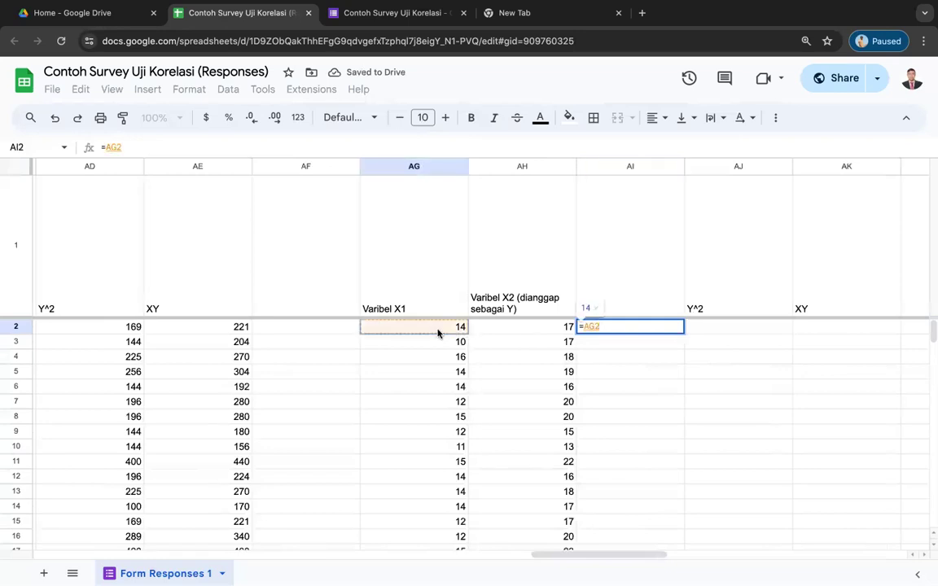
pyautogui.write('^2')
pyautogui.press('Return')
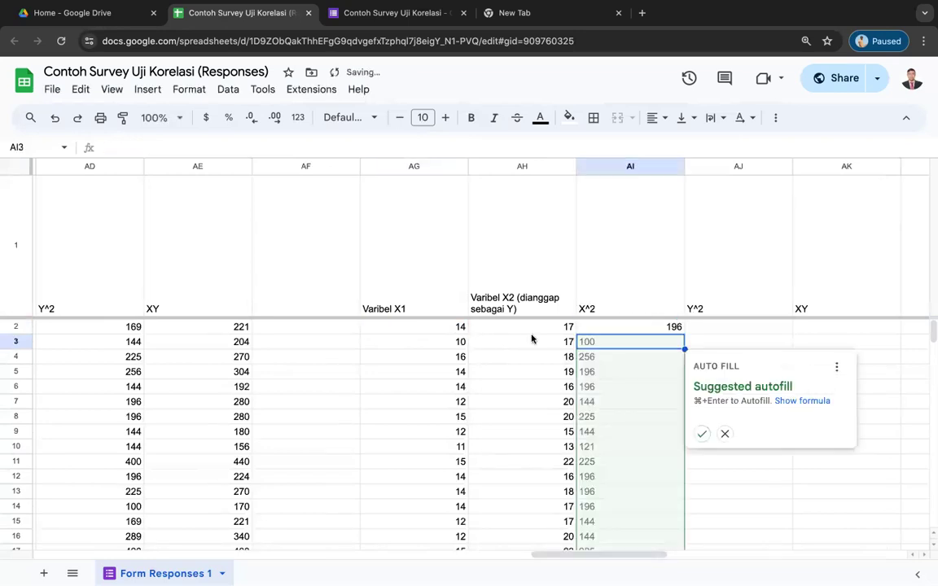
pyautogui.click(701, 433)
# Compute Y^2 in AJ2 with =AH2^2 and accept the suggested autofill for the remaining rows.
pyautogui.click(708, 326)
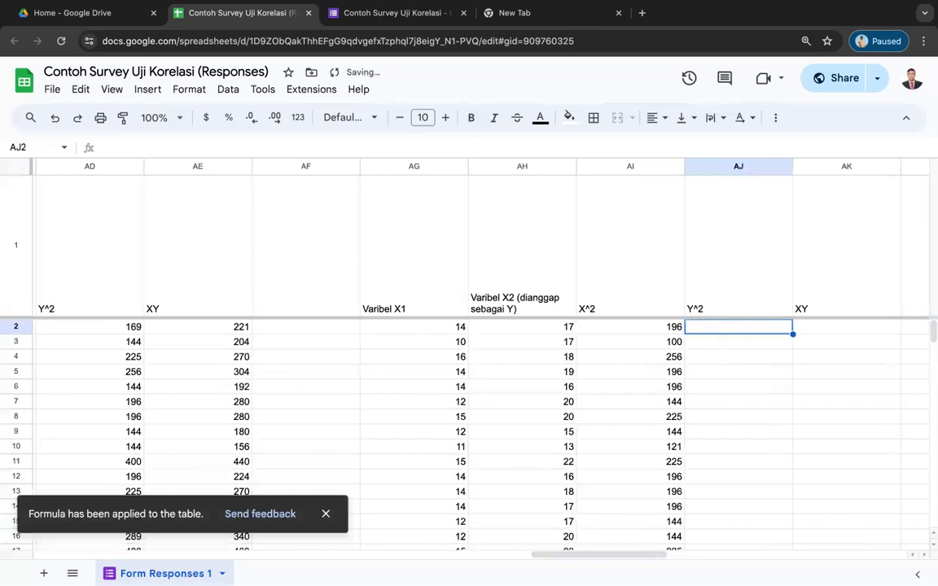
pyautogui.write('=')
pyautogui.click(532, 328)
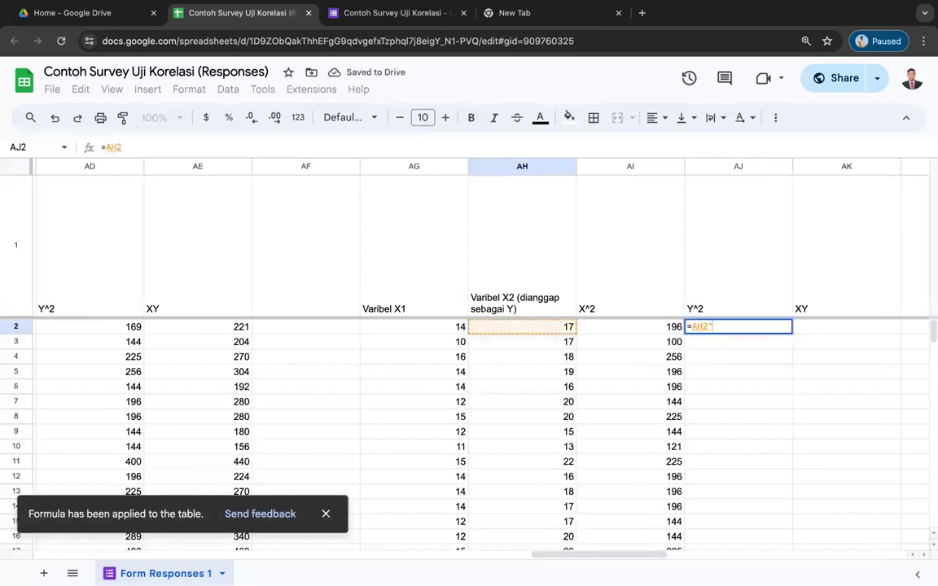
pyautogui.write('^2')
pyautogui.press('Return')
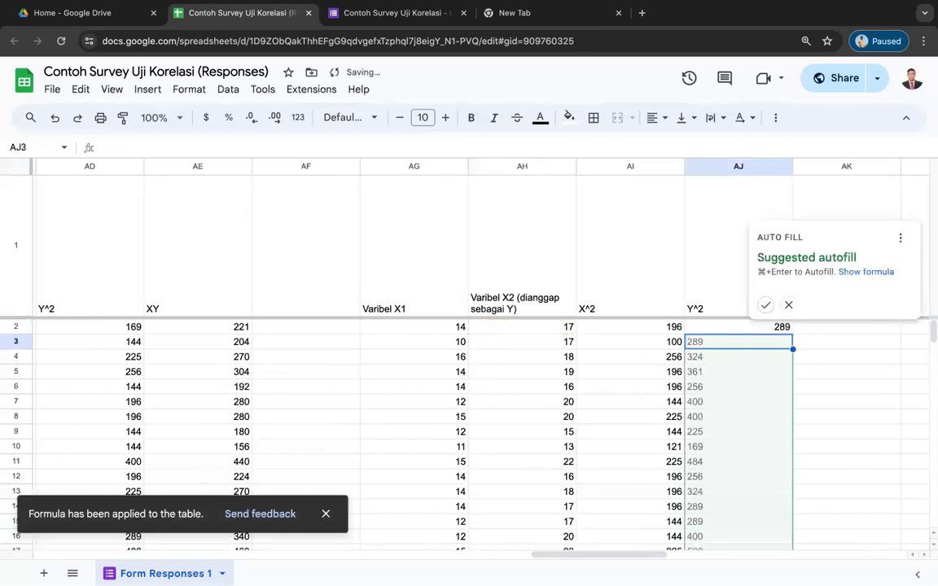
pyautogui.click(765, 304)
# Compute XY in AK2 with =AG2*AH2 and apply the suggested autofill to the whole column.
pyautogui.click(803, 327)
pyautogui.write('=')
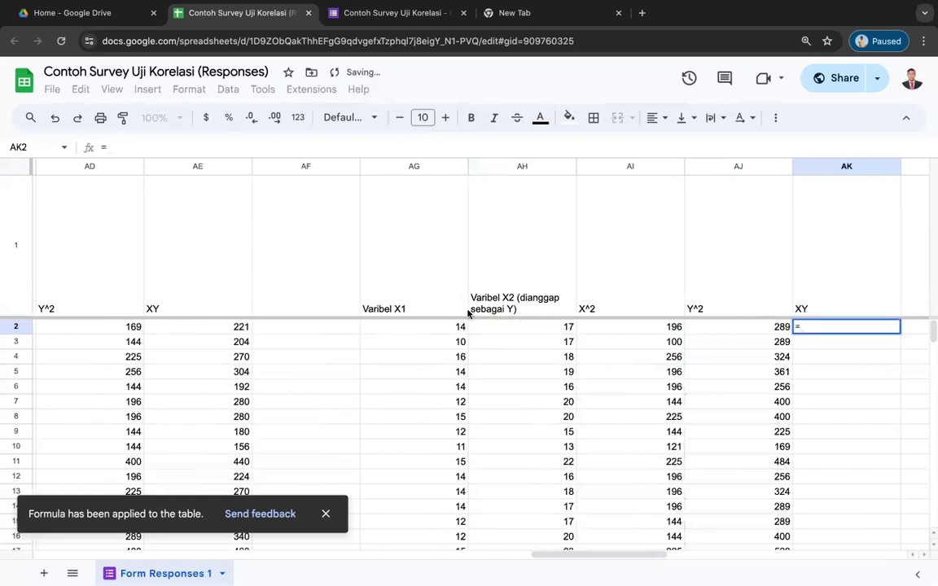
pyautogui.click(404, 330)
pyautogui.write('*')
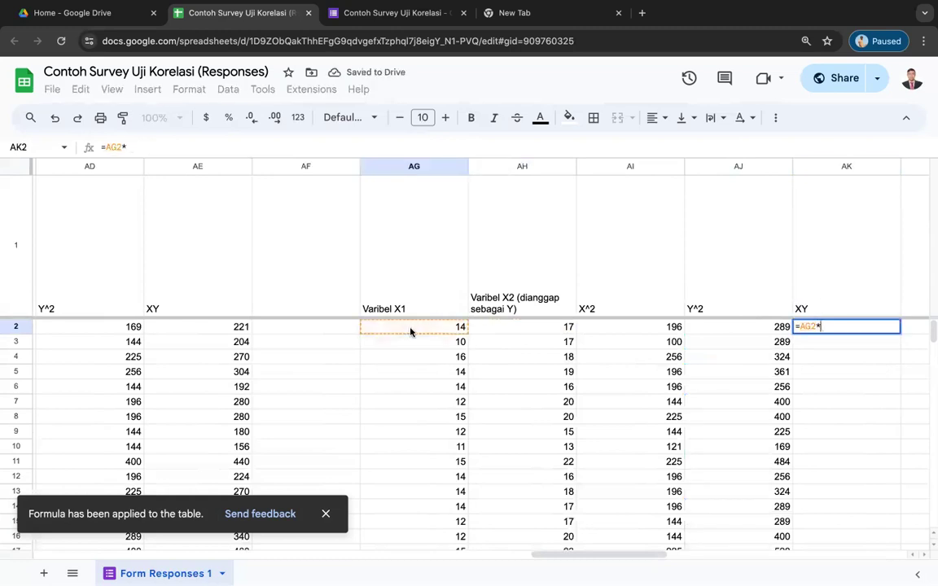
pyautogui.click(484, 330)
pyautogui.press('Return')
pyautogui.click(766, 304)
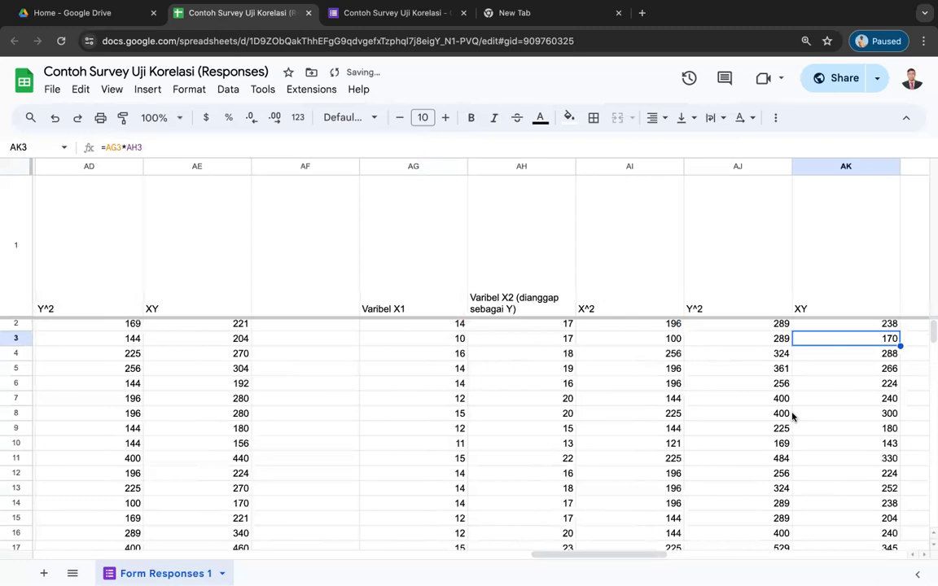
# Total the Varibel X1 column in AG27 with =SUM(AG2:AG26).
pyautogui.scroll(-5, 740, 400)
pyautogui.click(389, 370)
pyautogui.write('=SUM')
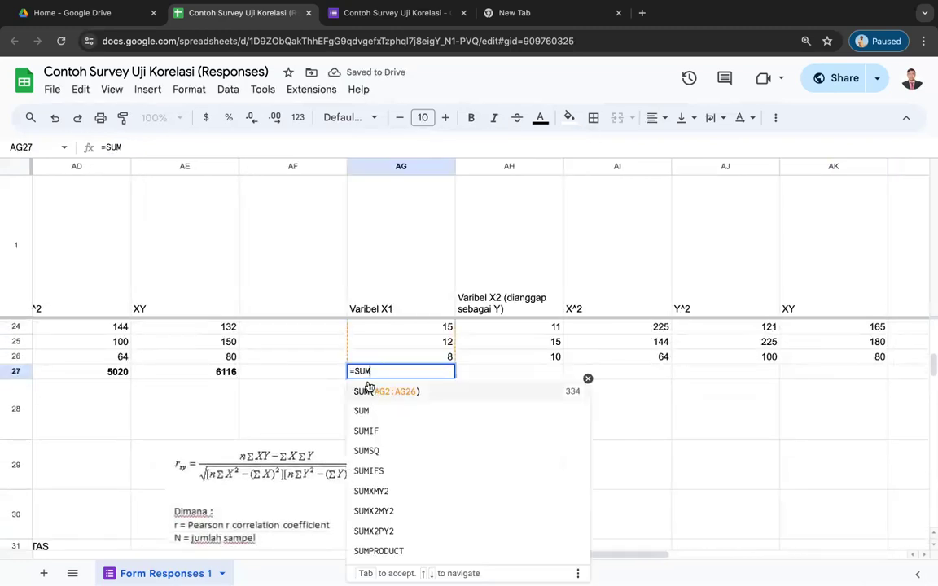
pyautogui.click(364, 412)
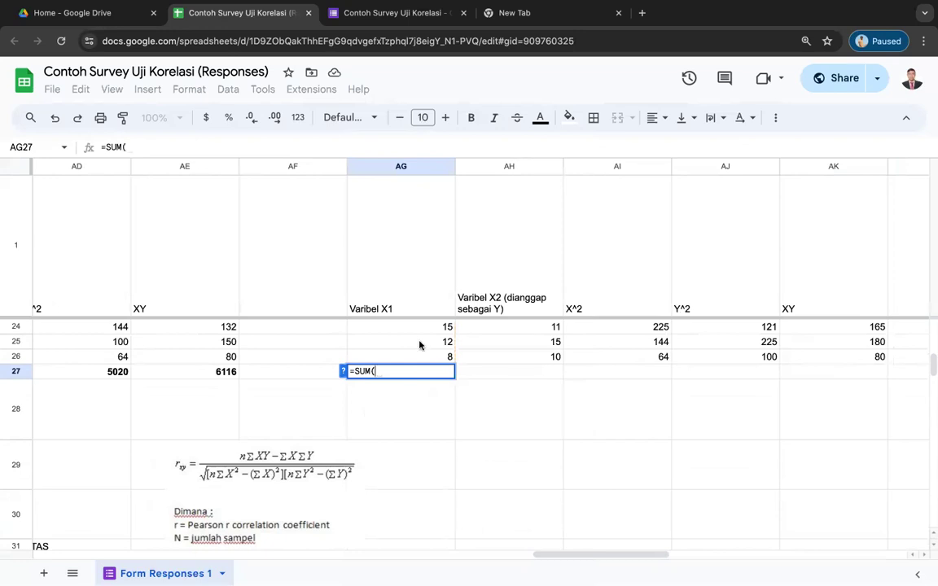
pyautogui.scroll(10, 419, 345)
pyautogui.moveTo(432, 328); pyautogui.dragTo(432, 482)
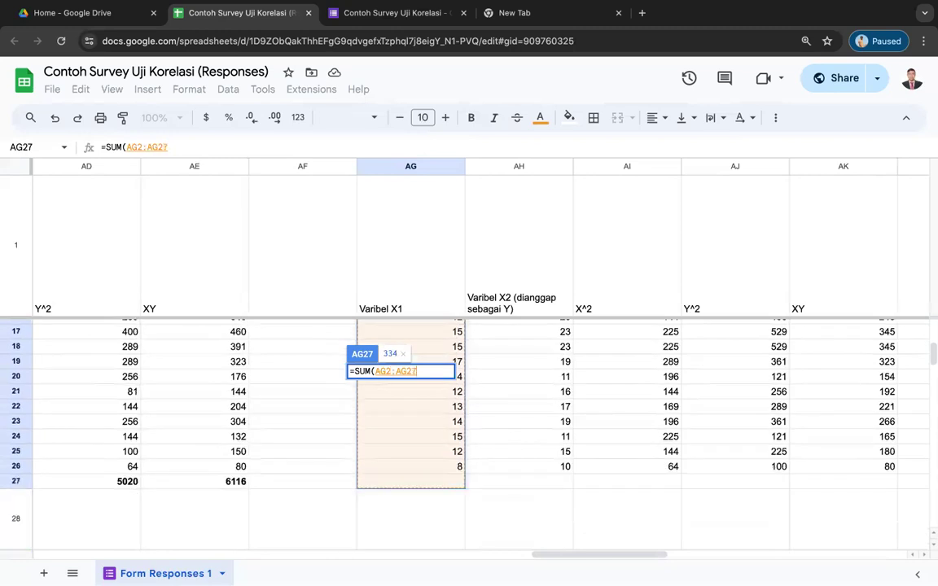
pyautogui.press('Return')
# Fill the AG27 sum formula across to AK27 and make the totals row bold.
pyautogui.click(401, 484)
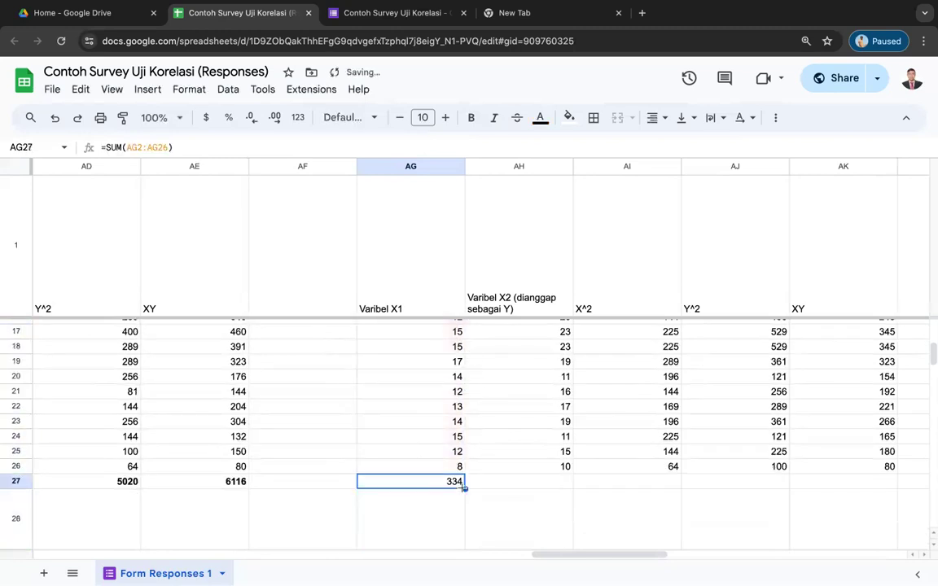
pyautogui.moveTo(465, 488); pyautogui.dragTo(814, 481)
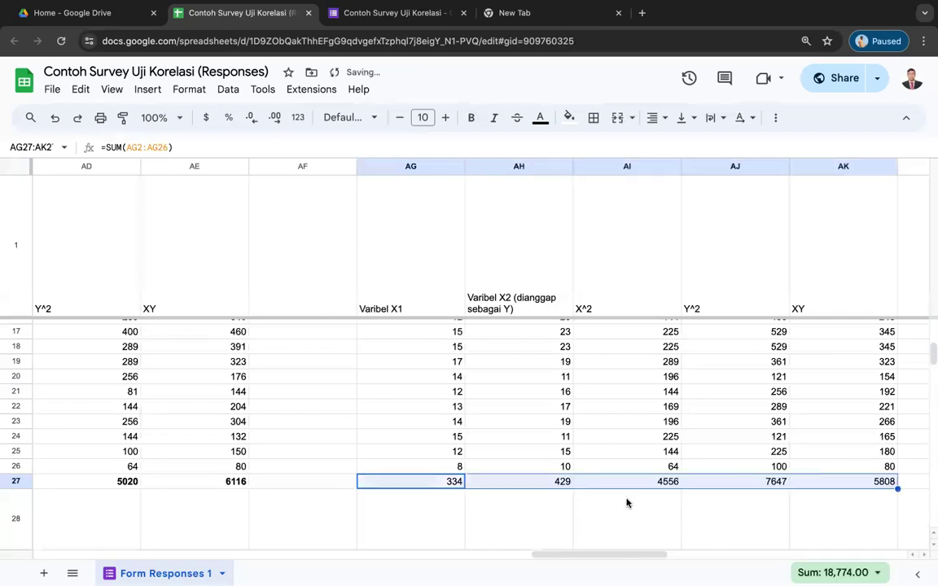
pyautogui.hotkey('ctrl', 'b')
# Copy the Pearson calculation block AB28:AD44 and paste it at AH28 below the X1–X2 table.
pyautogui.scroll(-3, 635, 485)
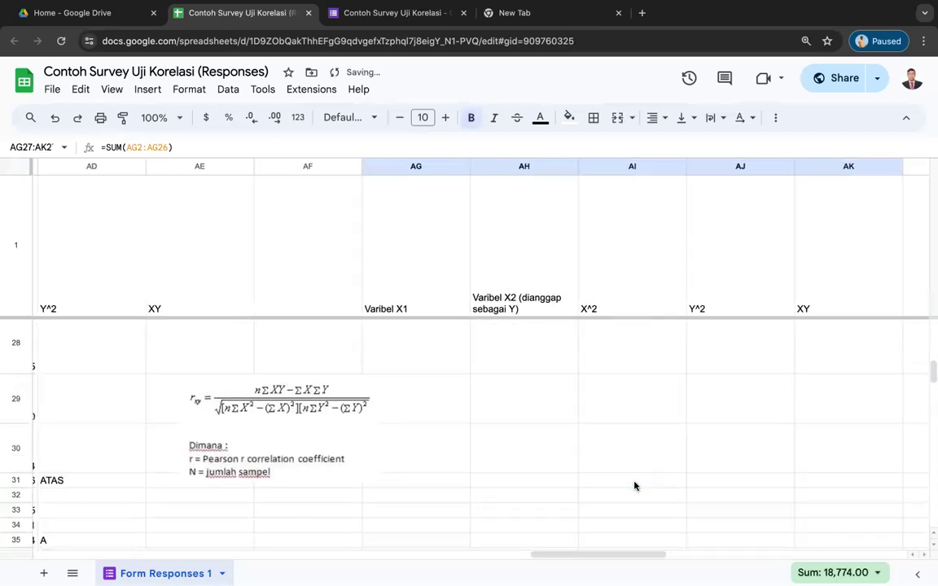
pyautogui.click(500, 410)
pyautogui.hscroll(-5, 500, 411)
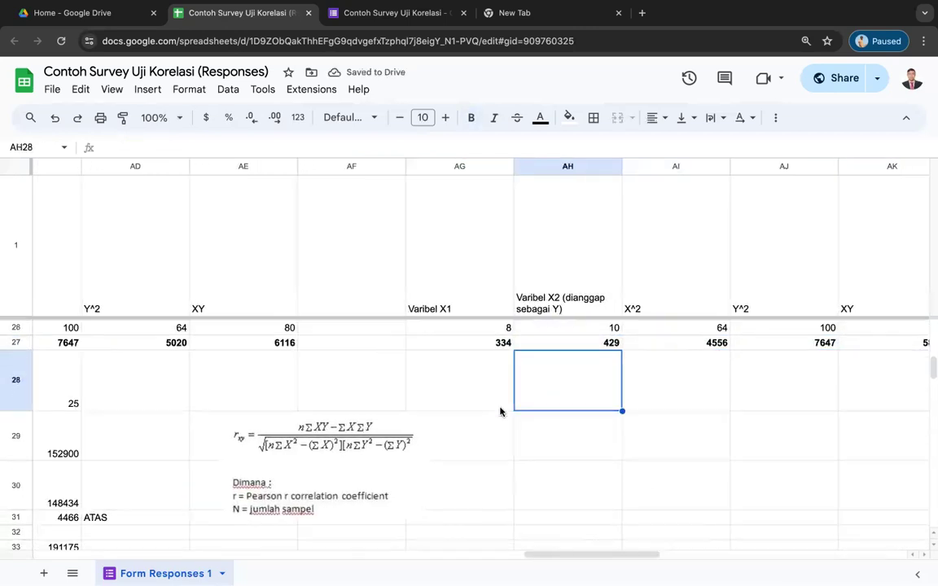
pyautogui.moveTo(228, 350); pyautogui.dragTo(481, 547)
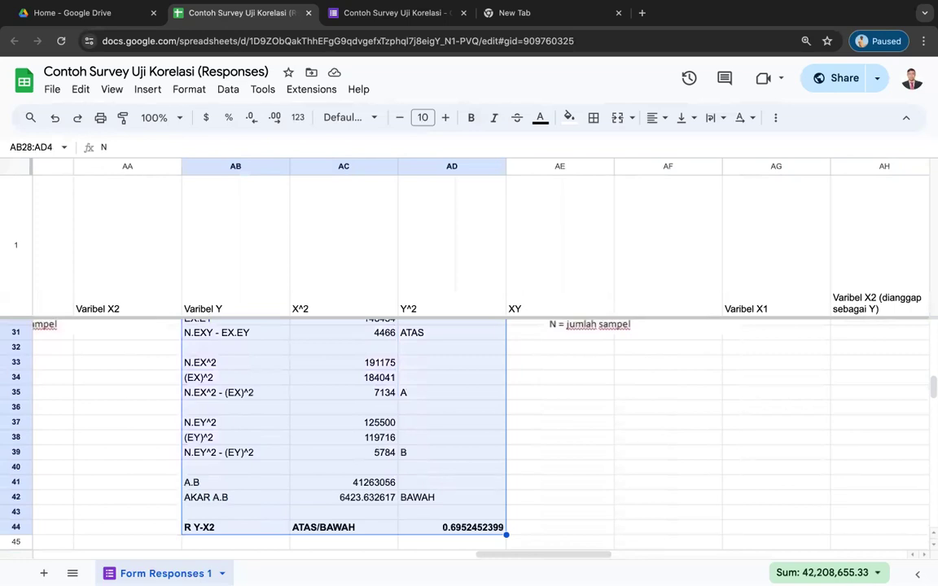
pyautogui.scroll(10, 648, 428)
pyautogui.hscroll(4, 647, 427)
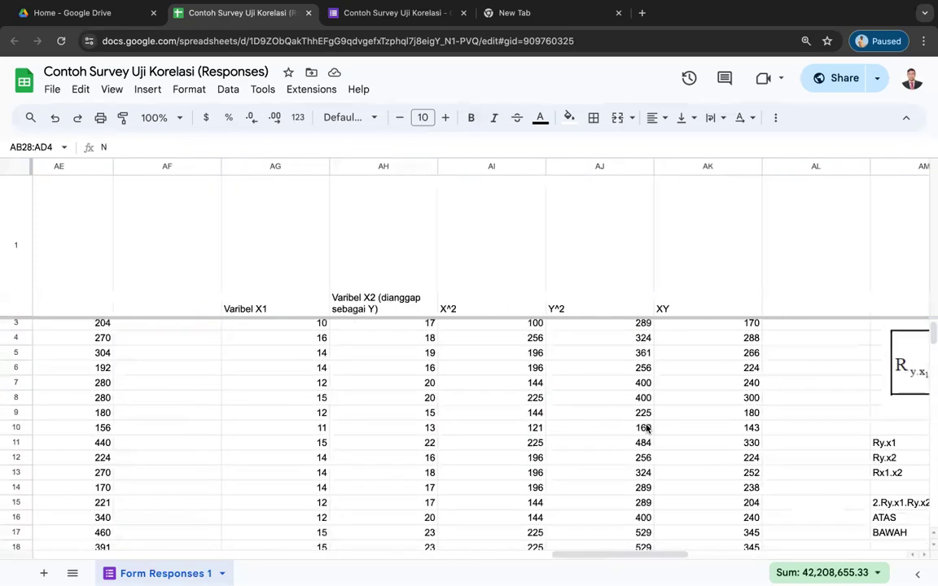
pyautogui.scroll(-5, 648, 428)
pyautogui.hscroll(-2, 649, 427)
pyautogui.scroll(-3, 570, 419)
pyautogui.click(454, 407)
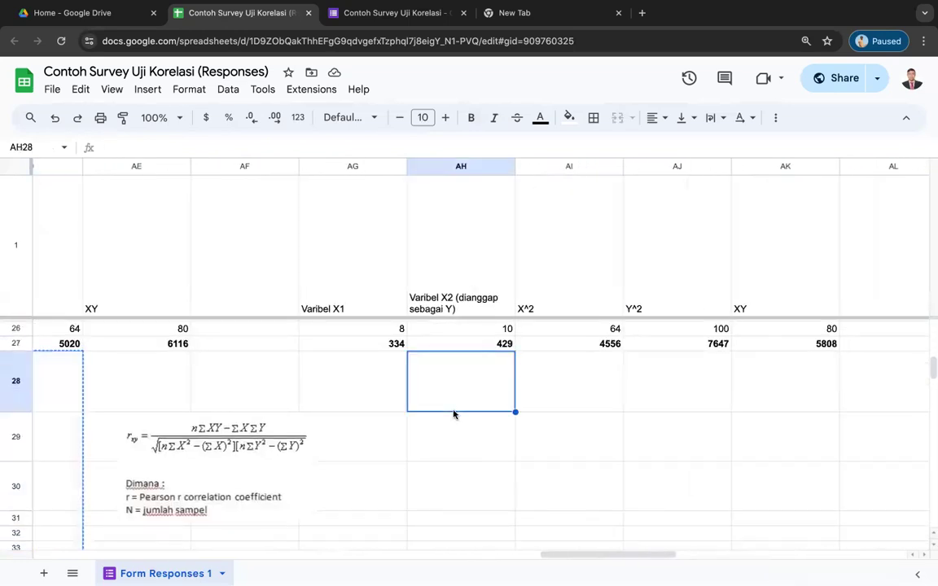
pyautogui.hotkey('ctrl', 'v')
# Check the pasted N.EXY formula in AI29 and review the rest of the block down to row 44.
pyautogui.click(656, 433)
pyautogui.click(566, 454)
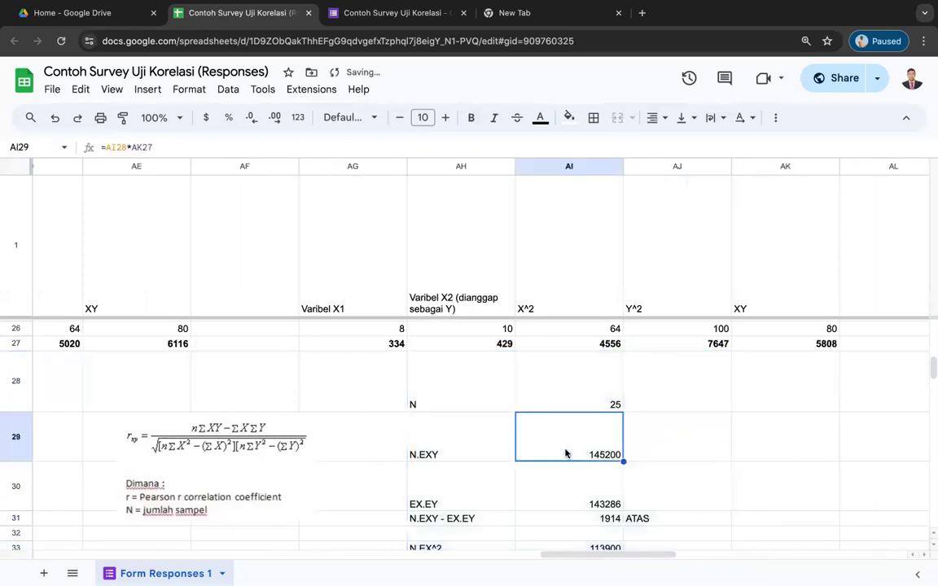
pyautogui.doubleClick(566, 454)
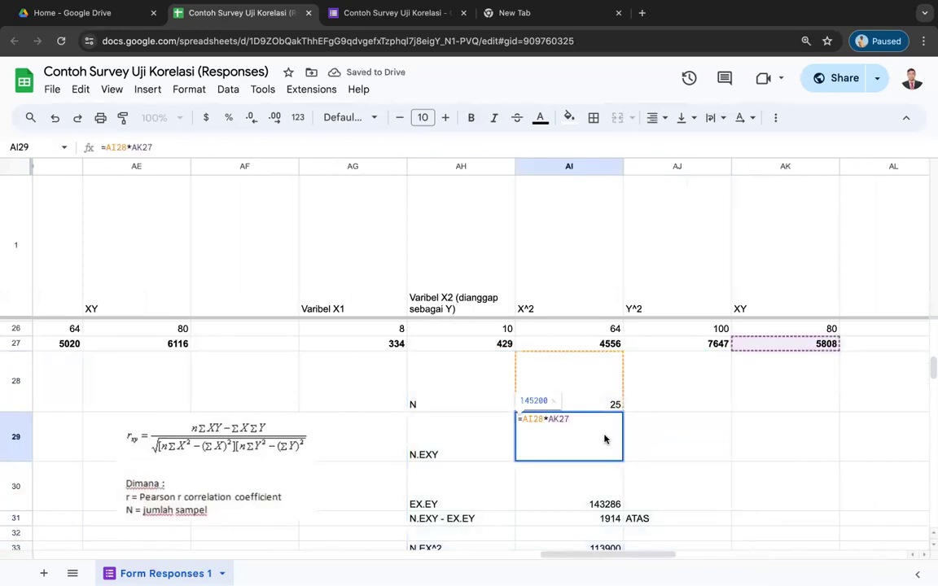
pyautogui.click(669, 442)
pyautogui.scroll(-5, 669, 442)
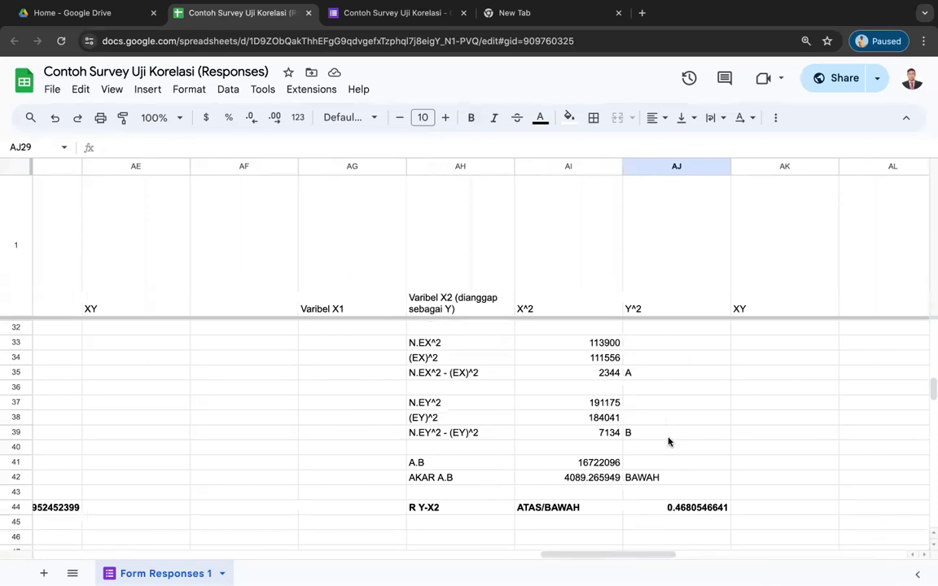
pyautogui.scroll(1, 669, 443)
pyautogui.hscroll(1, 668, 442)
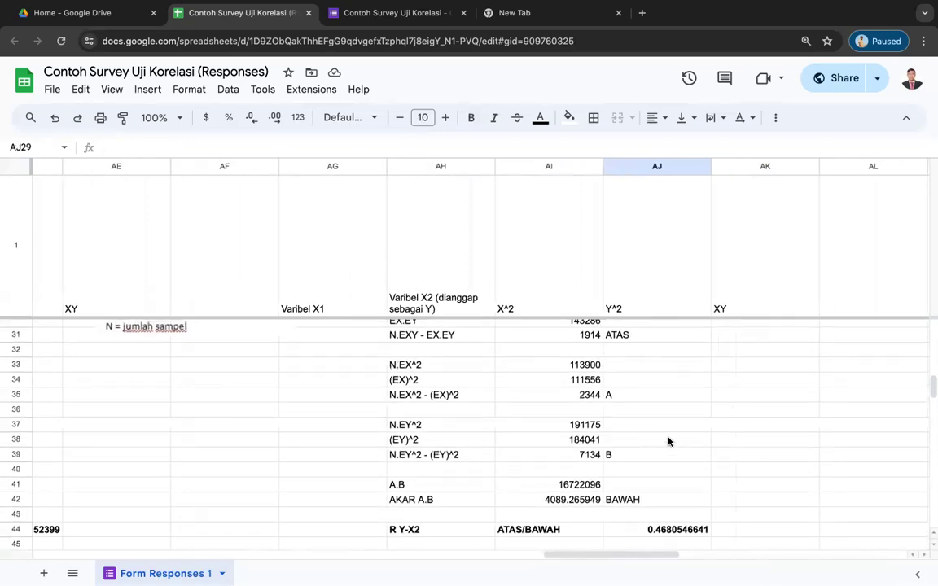
# Inspect the pasted formulas for N.EXY, EX.EY and N.EXY - EX.EY in AI29:AI31.
pyautogui.scroll(3, 669, 442)
pyautogui.scroll(-1, 664, 436)
pyautogui.click(582, 383)
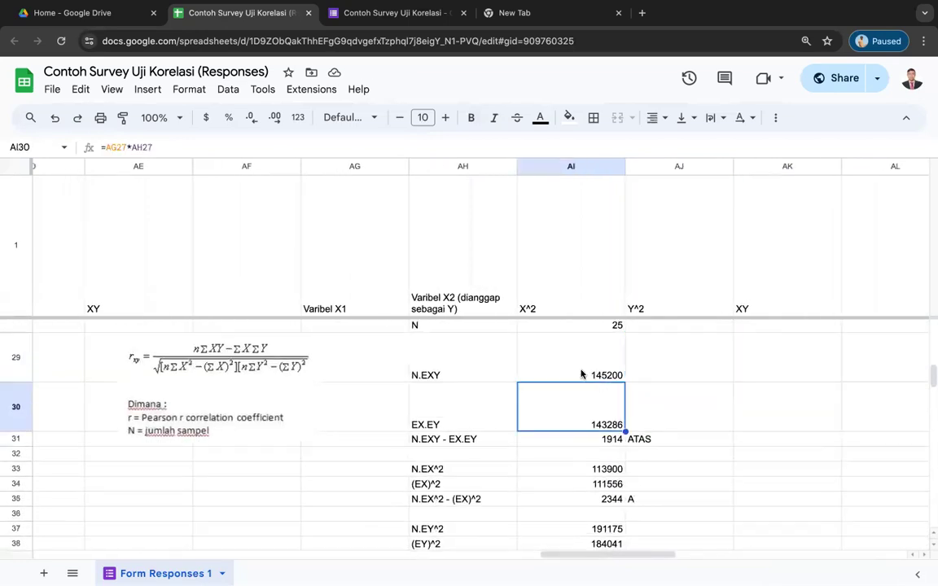
pyautogui.doubleClick(582, 374)
pyautogui.click(684, 352)
pyautogui.scroll(3, 684, 352)
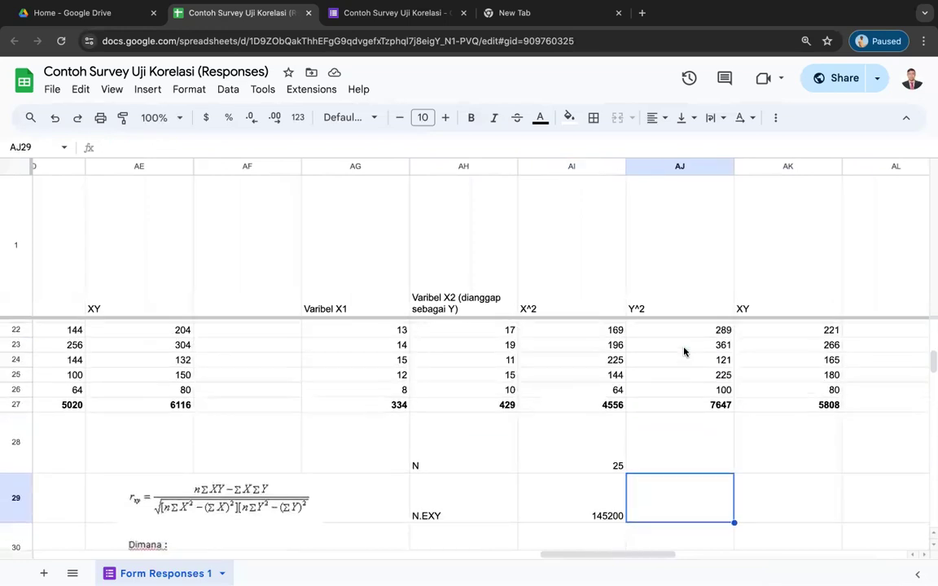
pyautogui.doubleClick(577, 496)
pyautogui.click(643, 496)
pyautogui.scroll(-1, 643, 496)
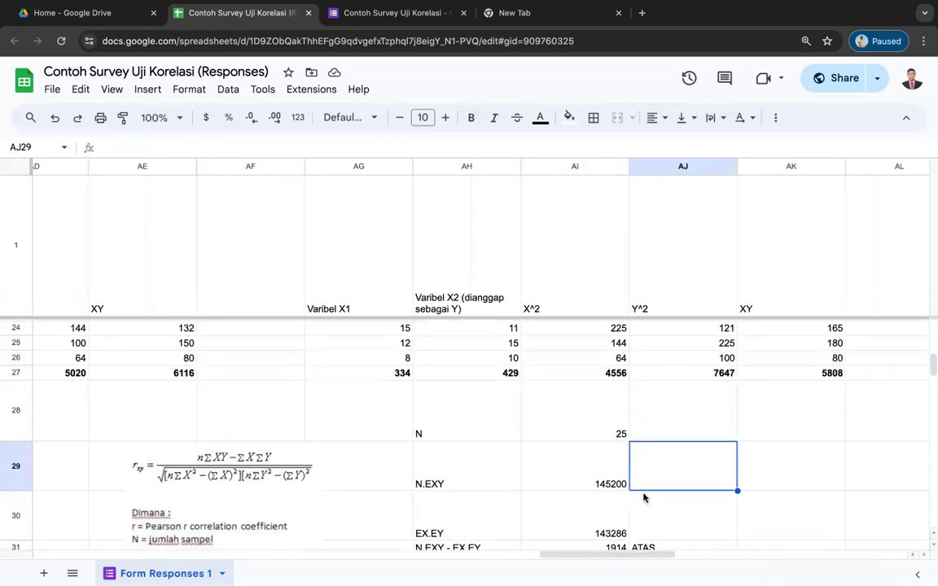
pyautogui.doubleClick(579, 522)
pyautogui.click(686, 513)
pyautogui.scroll(-1, 687, 514)
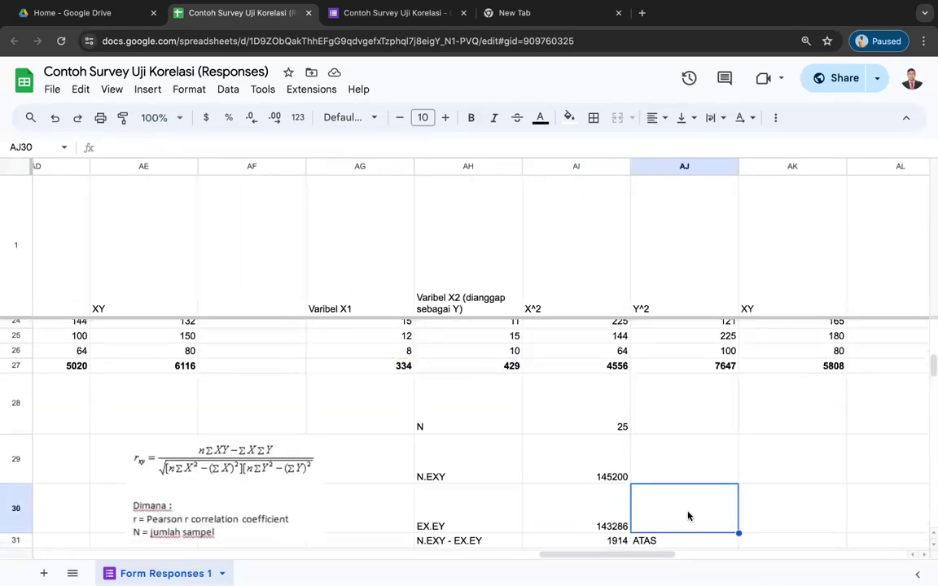
pyautogui.click(606, 511)
pyautogui.scroll(-1, 606, 503)
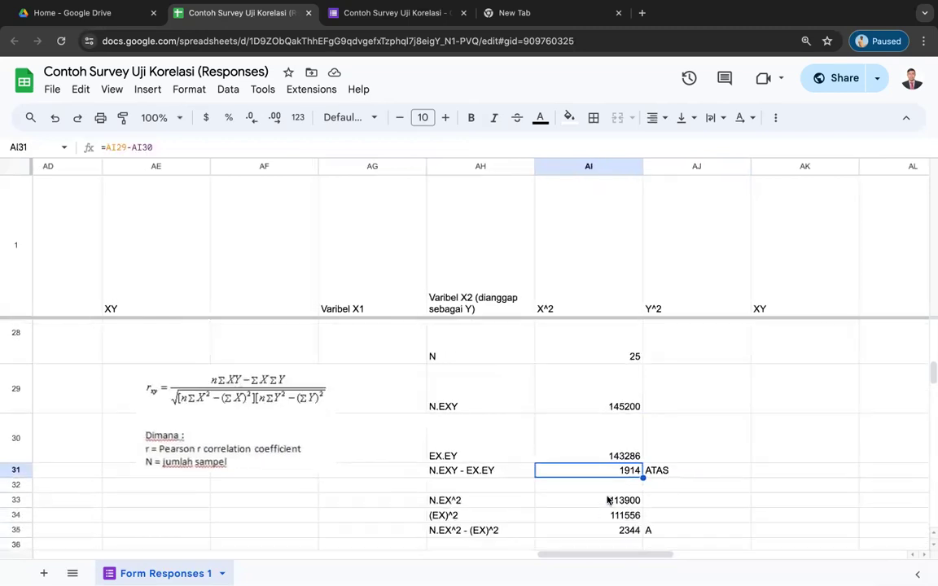
# Inspect the N.EX^2 formula in AI33 and the cells it references.
pyautogui.doubleClick(610, 501)
pyautogui.scroll(3, 689, 470)
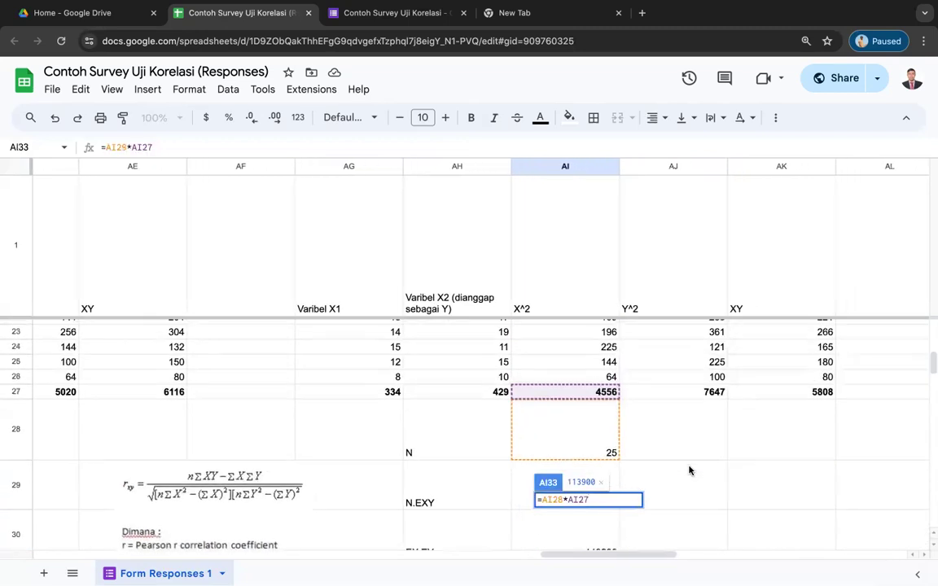
pyautogui.scroll(-5, 689, 470)
pyautogui.click(685, 469)
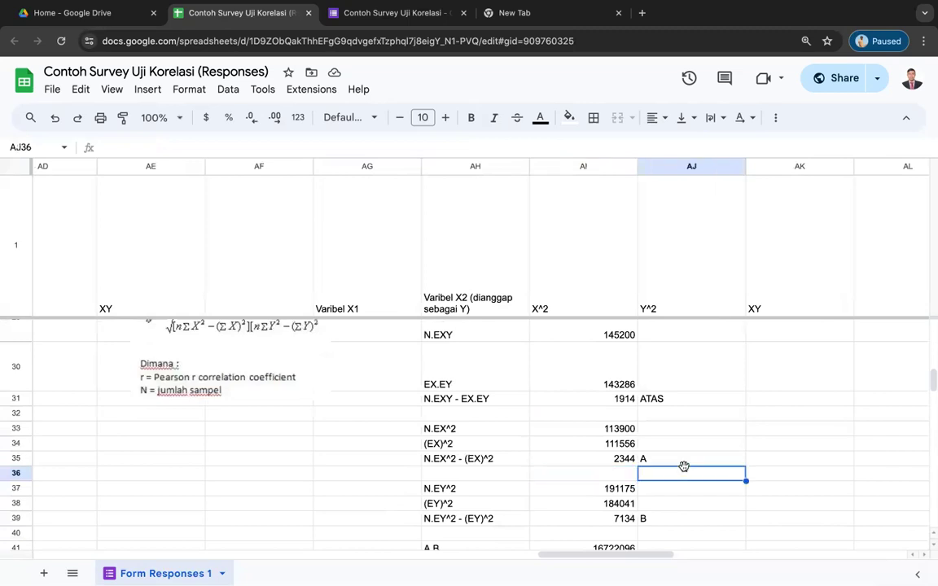
pyautogui.click(594, 428)
pyautogui.scroll(-3, 638, 452)
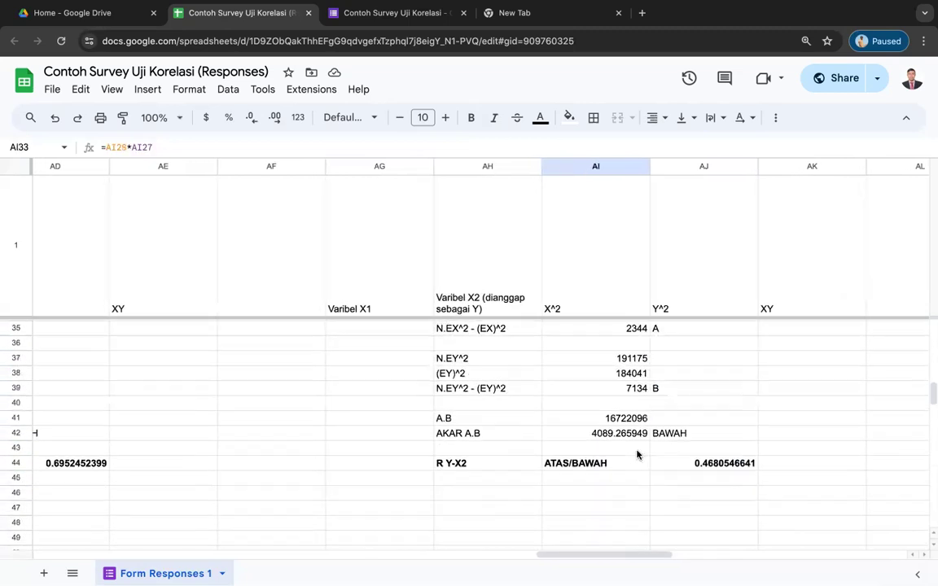
# Change the pasted result label in AH44 to R X1-X2.
pyautogui.hscroll(2, 638, 455)
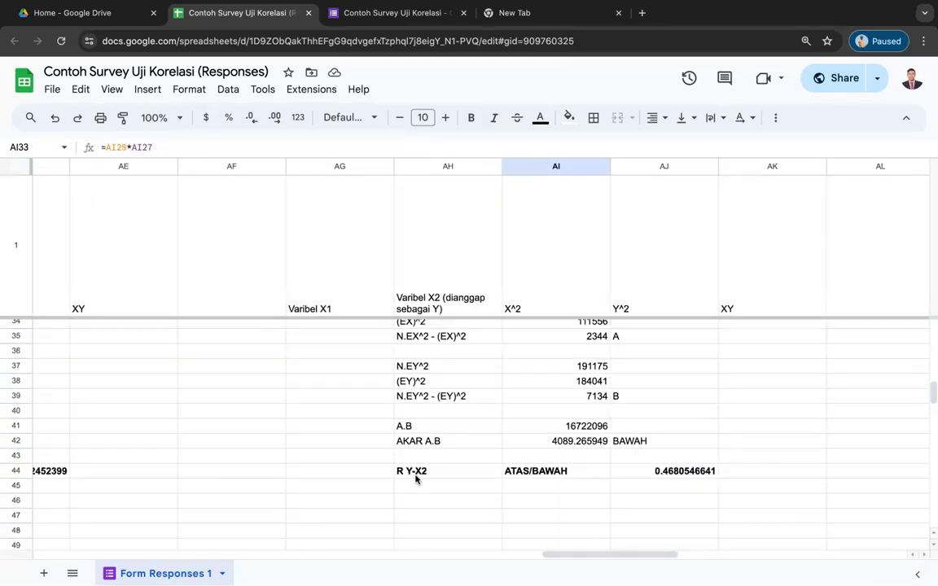
pyautogui.click(389, 471)
pyautogui.doubleClick(368, 471)
pyautogui.press('BackSpace')
pyautogui.write('X1')
pyautogui.click(567, 461)
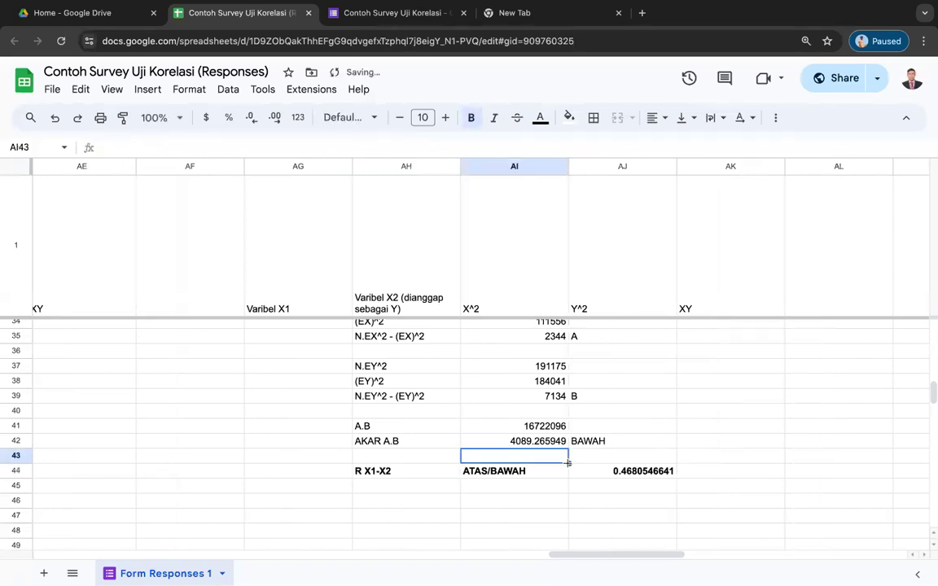
# Review the X1–X2 result and the Ry.x1, Ry.x2 and Rx1.x2 coefficients in AN11:AN13 of the Korelasi Ganda section.
pyautogui.hscroll(2, 686, 470)
pyautogui.scroll(1, 687, 471)
pyautogui.scroll(-2, 686, 471)
pyautogui.hscroll(-1, 686, 471)
pyautogui.scroll(2, 686, 471)
pyautogui.hscroll(3, 687, 471)
pyautogui.hscroll(2, 687, 471)
pyautogui.scroll(10, 686, 471)
pyautogui.scroll(-2, 687, 471)
pyautogui.click(515, 392)
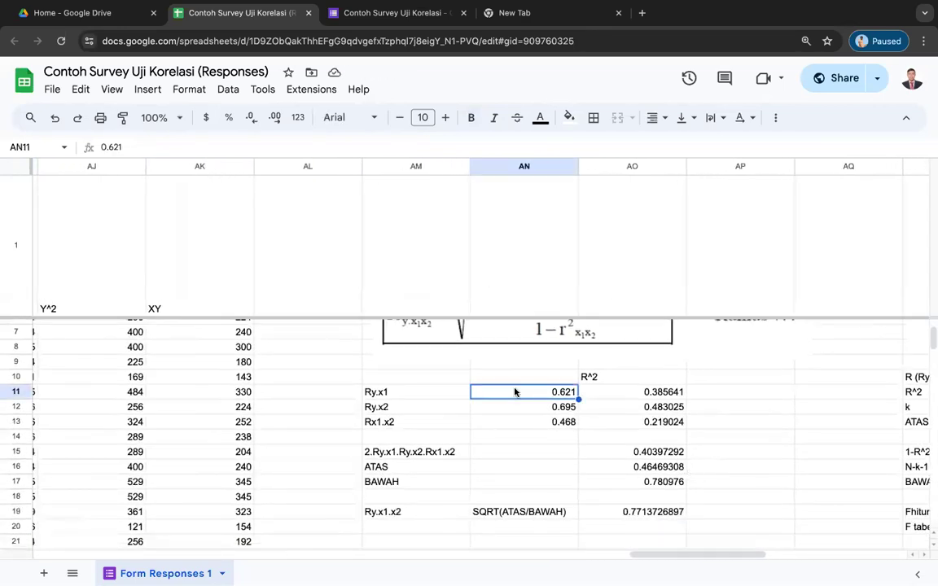
pyautogui.press('Down')
pyautogui.press('Down')
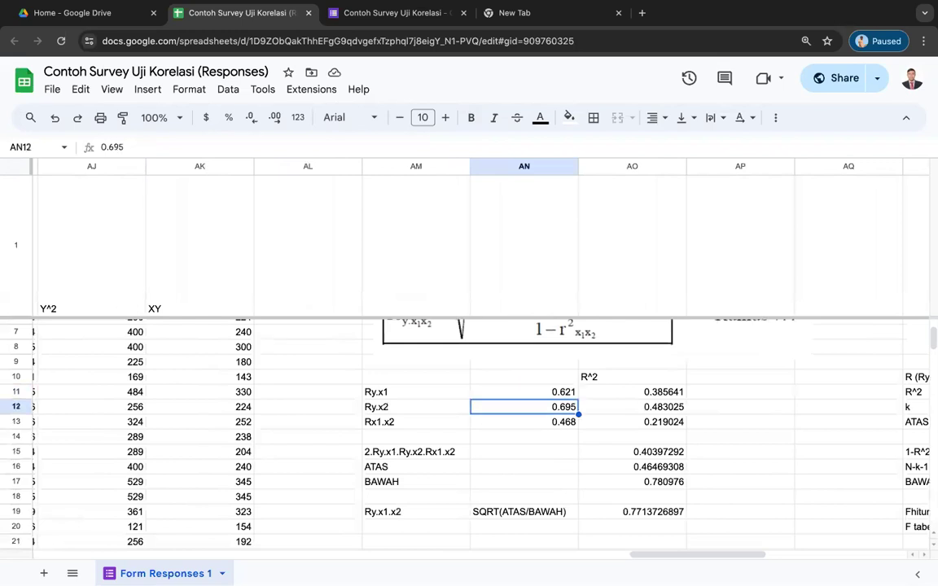
pyautogui.press('Up')
pyautogui.press('Up')
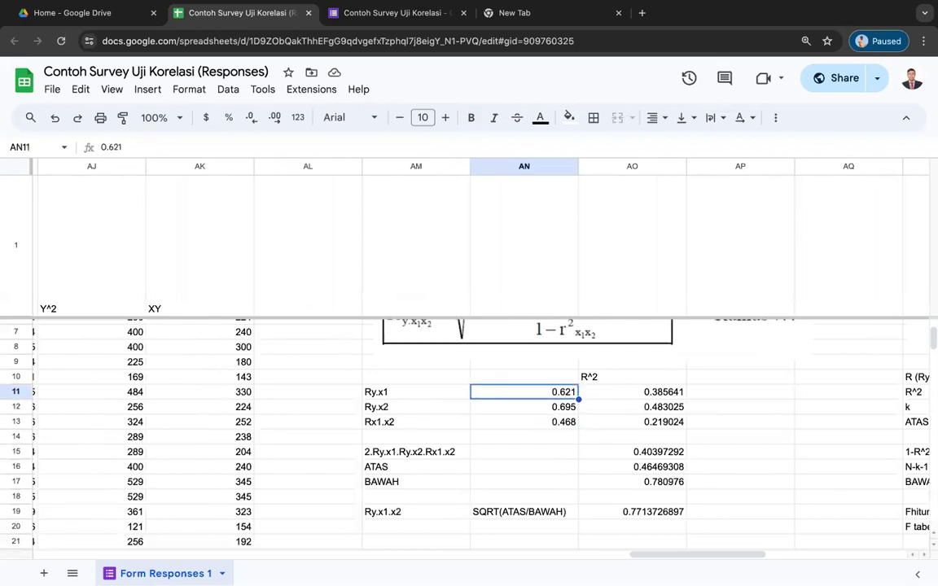
# Clear the R^2 values in AO11:AO13.
pyautogui.press('Right')
pyautogui.hotkey('shift', 'Down')
pyautogui.hotkey('shift', 'Down')
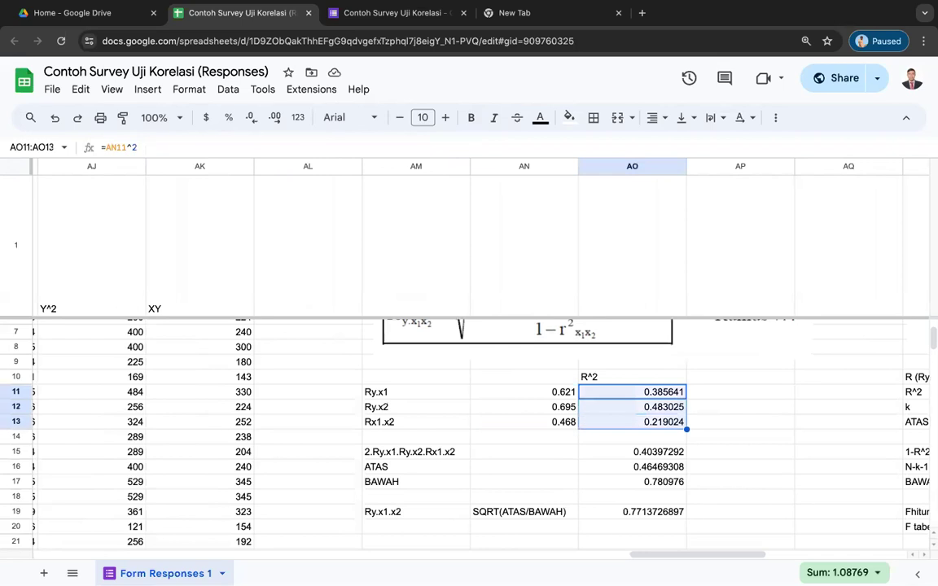
pyautogui.press('Delete')
# Compute R^2 in AO11 with =AN11^2 and accept the suggested autofill for AO12:AO13.
pyautogui.click(614, 392)
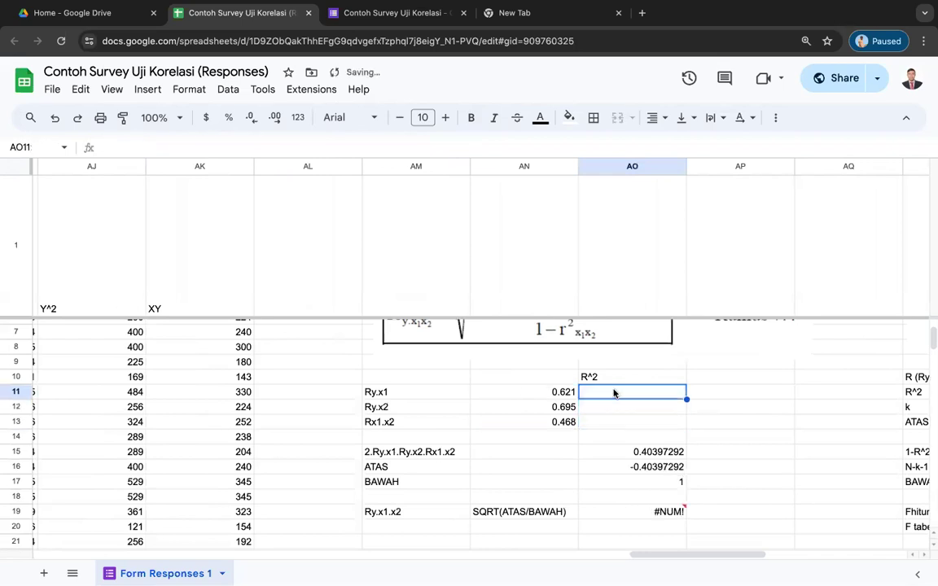
pyautogui.write('=')
pyautogui.scroll(3, 585, 395)
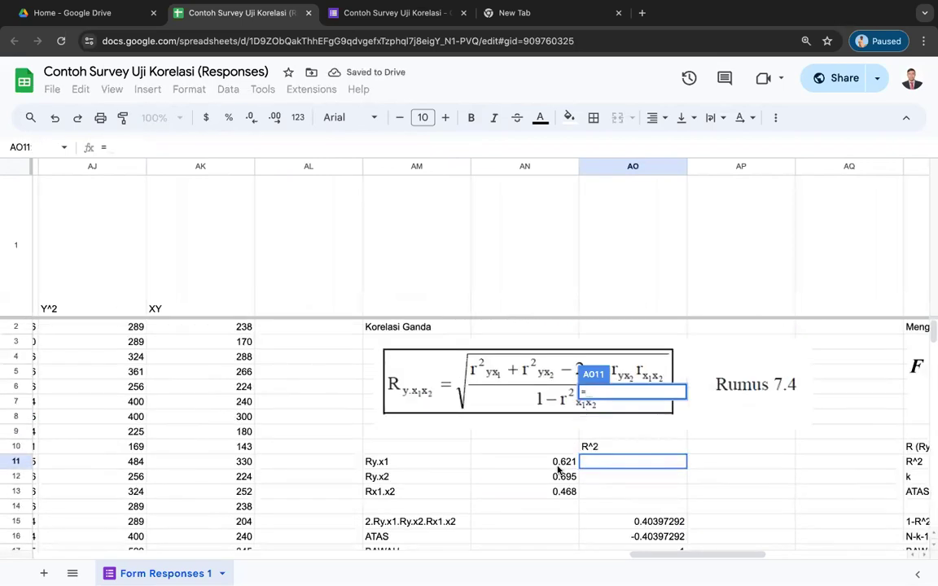
pyautogui.click(552, 462)
pyautogui.write('^2')
pyautogui.press('Return')
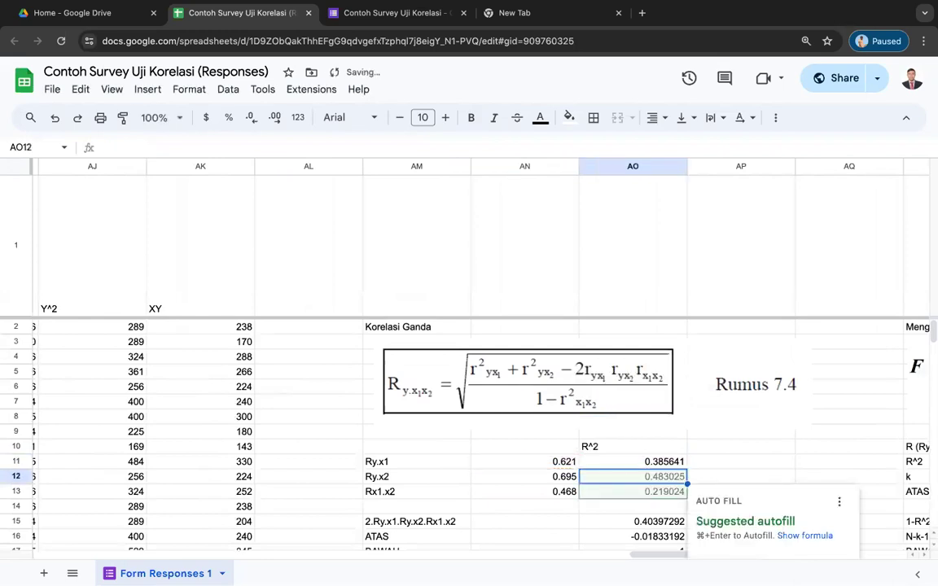
pyautogui.scroll(-3, 767, 463)
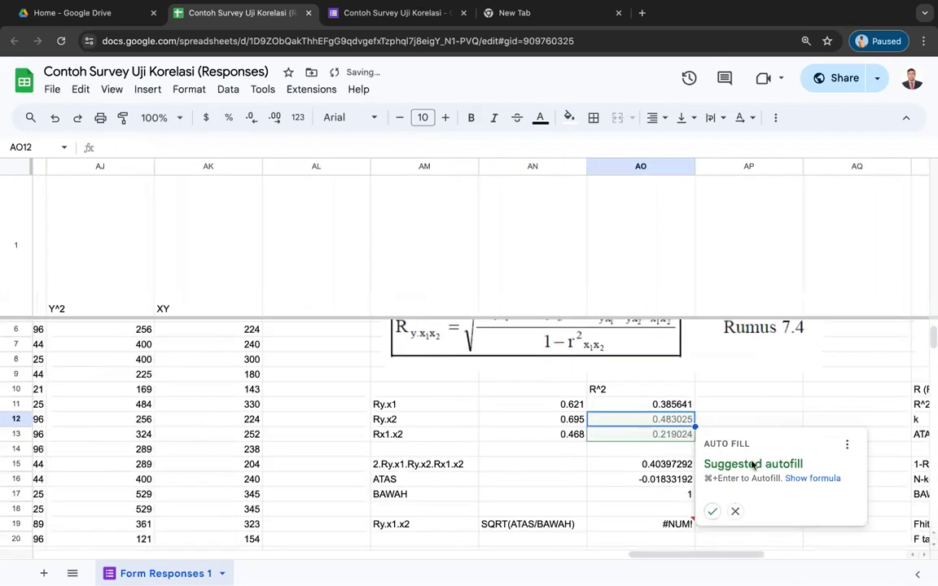
pyautogui.click(714, 477)
pyautogui.click(764, 391)
# Compare the terms of the multiple correlation formula with the coefficients and R^2 values in the table.
pyautogui.scroll(1, 765, 395)
pyautogui.scroll(2, 765, 394)
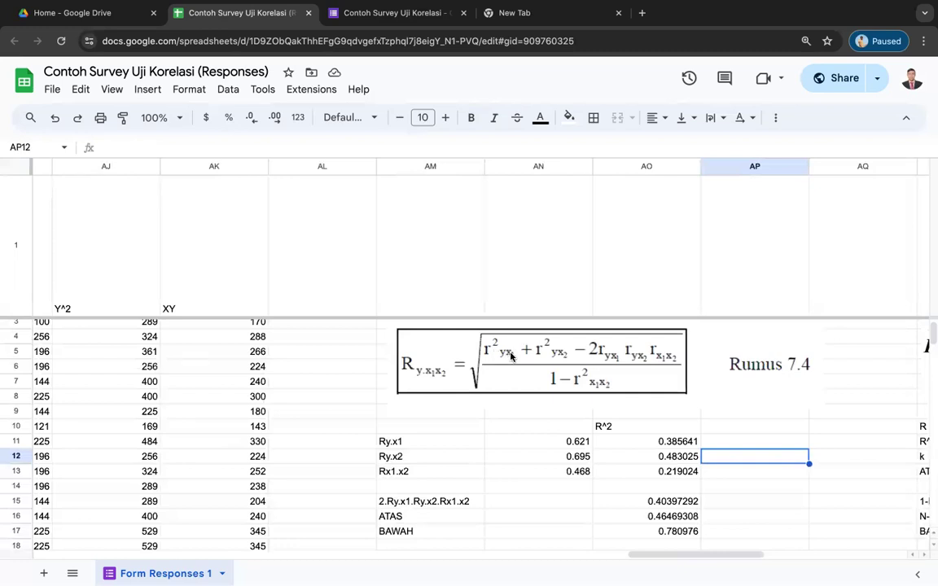
pyautogui.click(565, 499)
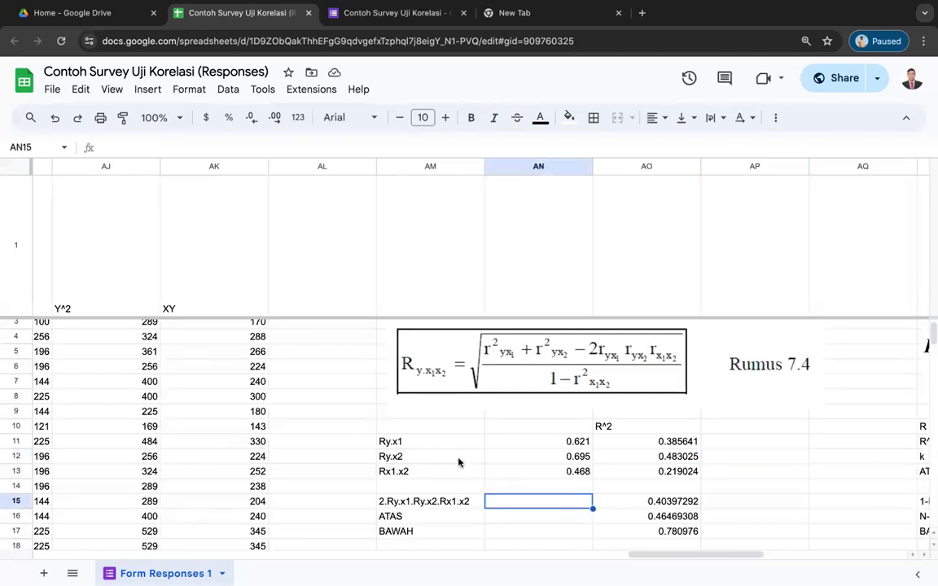
pyautogui.click(424, 445)
pyautogui.moveTo(647, 442); pyautogui.dragTo(647, 457)
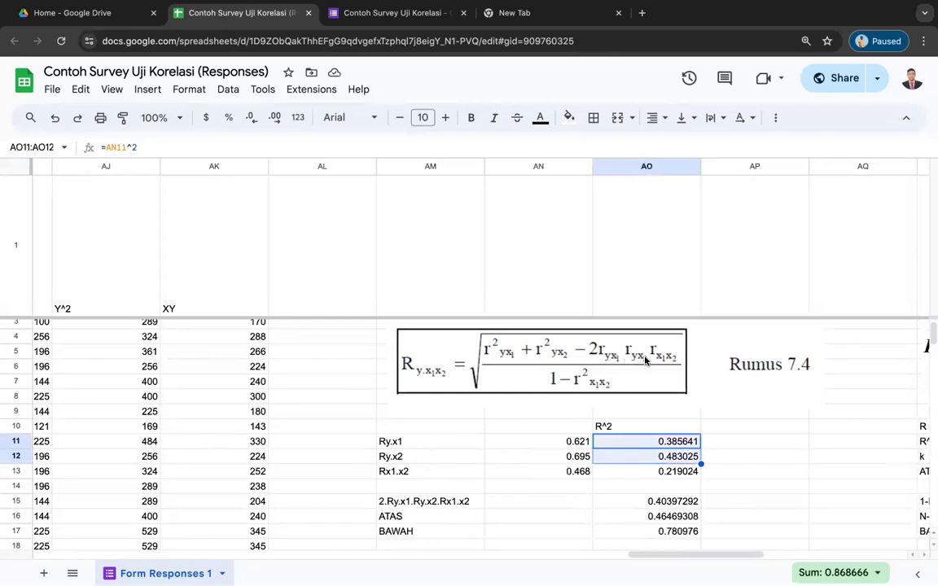
# Inspect the formulas behind the 2.Ry.x1.Ry.x2.Rx1.x2 term in AO15 and the ATAS numerator in AO16.
pyautogui.click(389, 517)
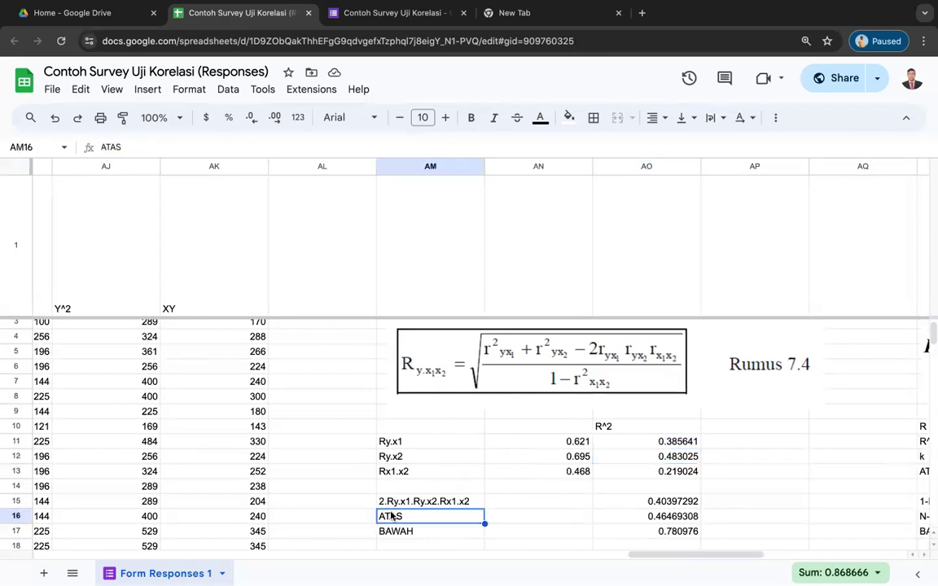
pyautogui.click(407, 505)
pyautogui.press('Right')
pyautogui.press('Right')
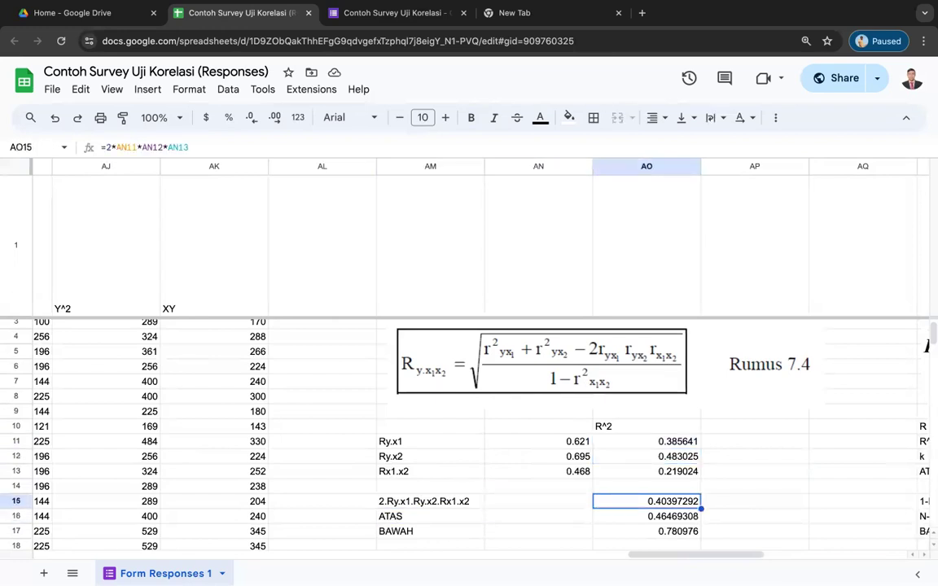
pyautogui.click(389, 516)
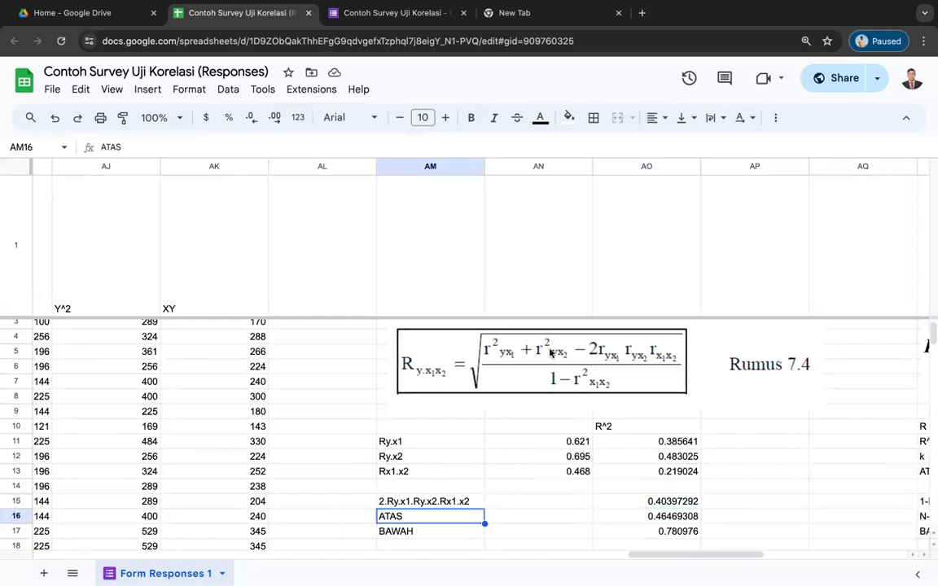
pyautogui.doubleClick(628, 517)
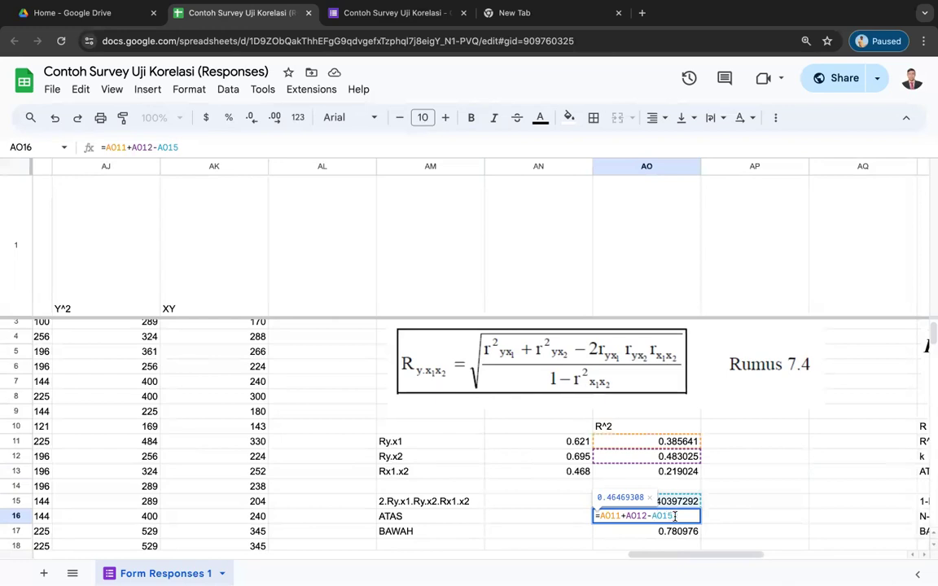
pyautogui.scroll(-1, 720, 517)
pyautogui.hscroll(-1, 720, 517)
pyautogui.click(720, 516)
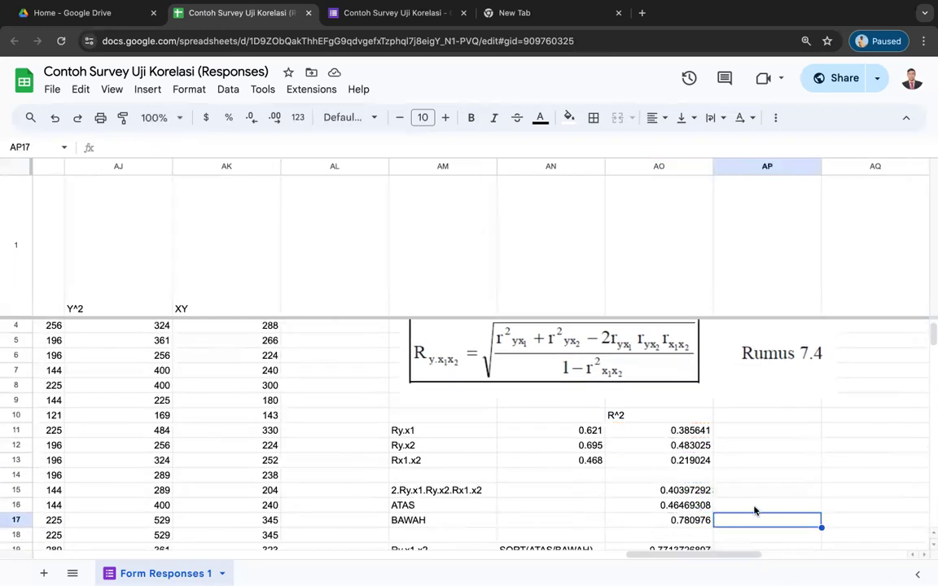
# Re-enter the BAWAH denominator formula in AO17 as =1-AO13.
pyautogui.doubleClick(686, 521)
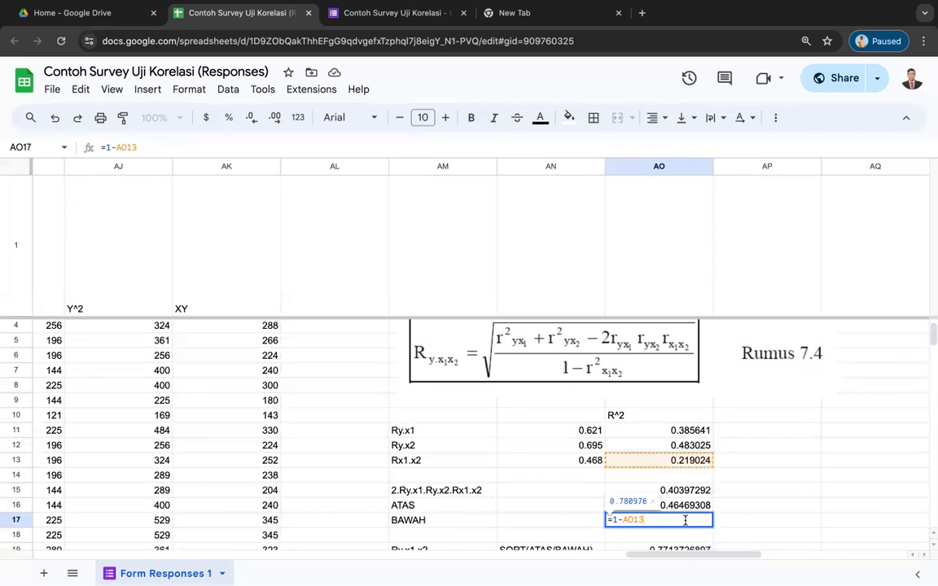
pyautogui.press('BackSpace')
pyautogui.press('BackSpace')
pyautogui.press('BackSpace')
pyautogui.press('BackSpace')
pyautogui.click(661, 461)
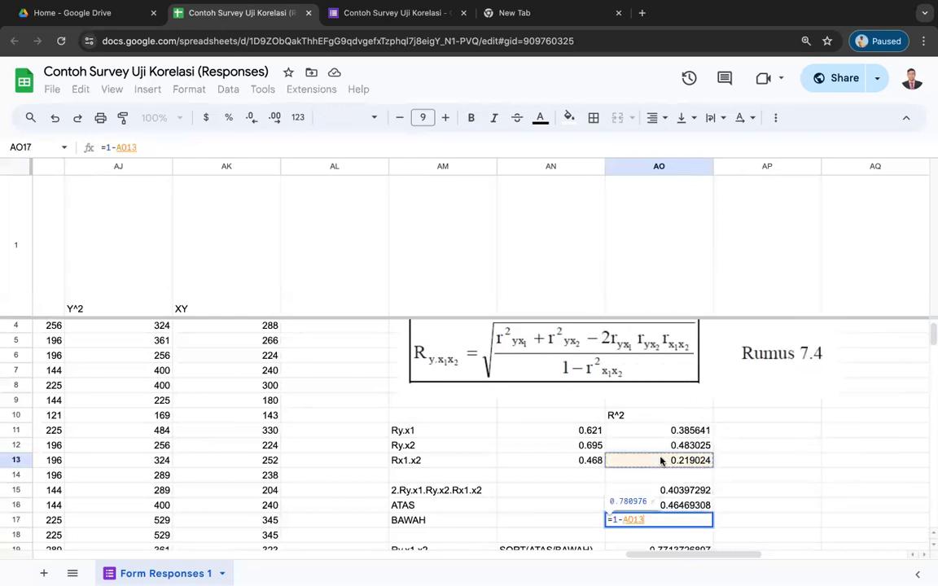
pyautogui.press('Return')
pyautogui.click(733, 491)
# Compare the multiple correlation formula with the table and inspect the Ry.x1.x2 square-root formula in AO19.
pyautogui.scroll(-1, 733, 495)
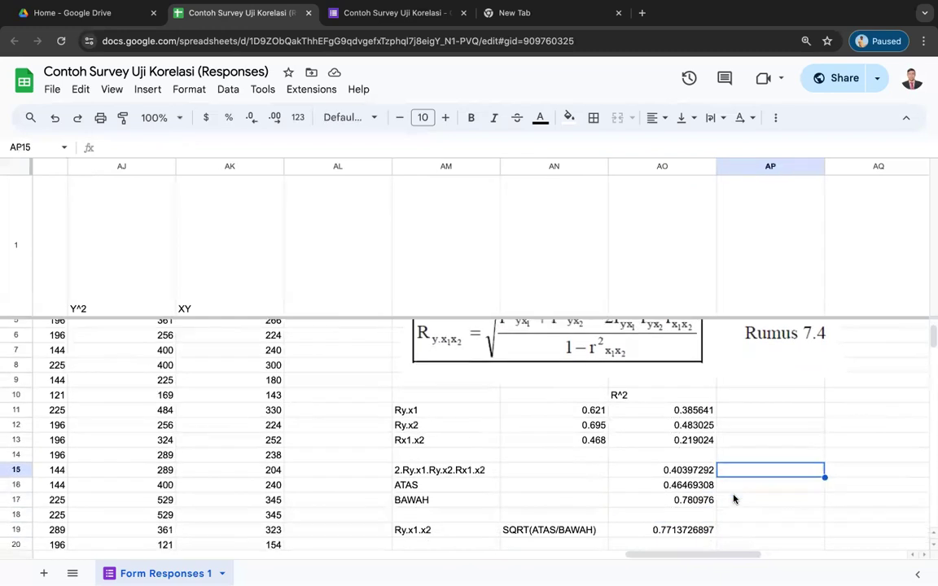
pyautogui.scroll(-1, 733, 499)
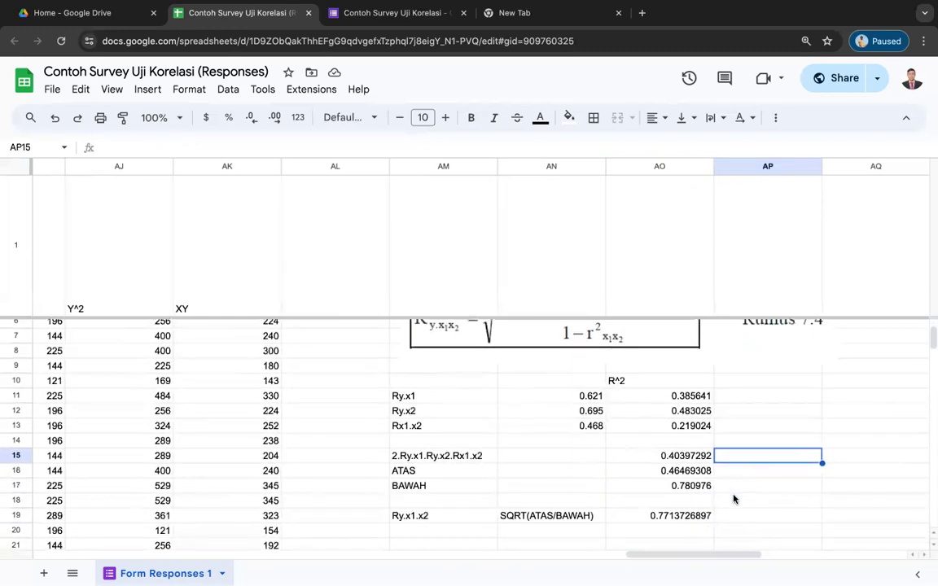
pyautogui.scroll(4, 733, 498)
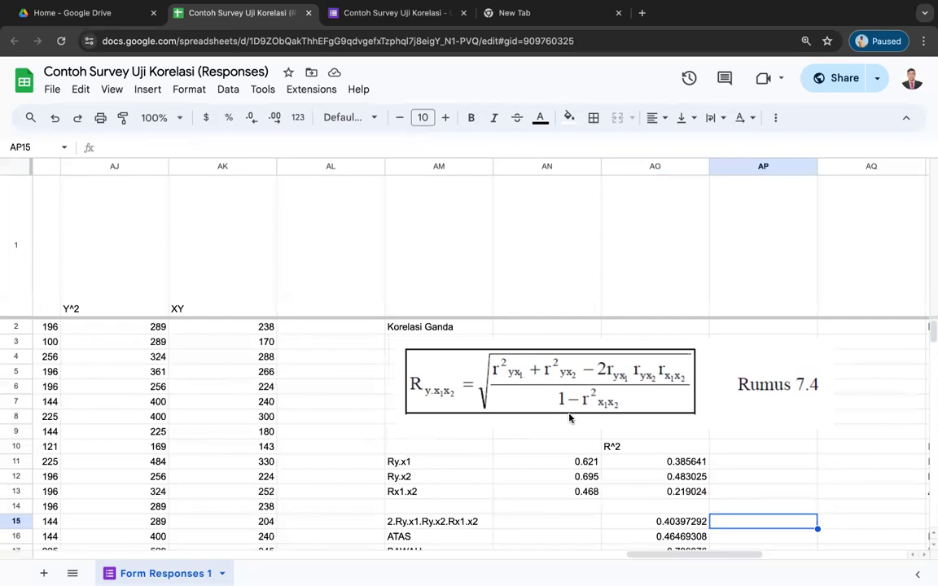
pyautogui.scroll(-6, 569, 418)
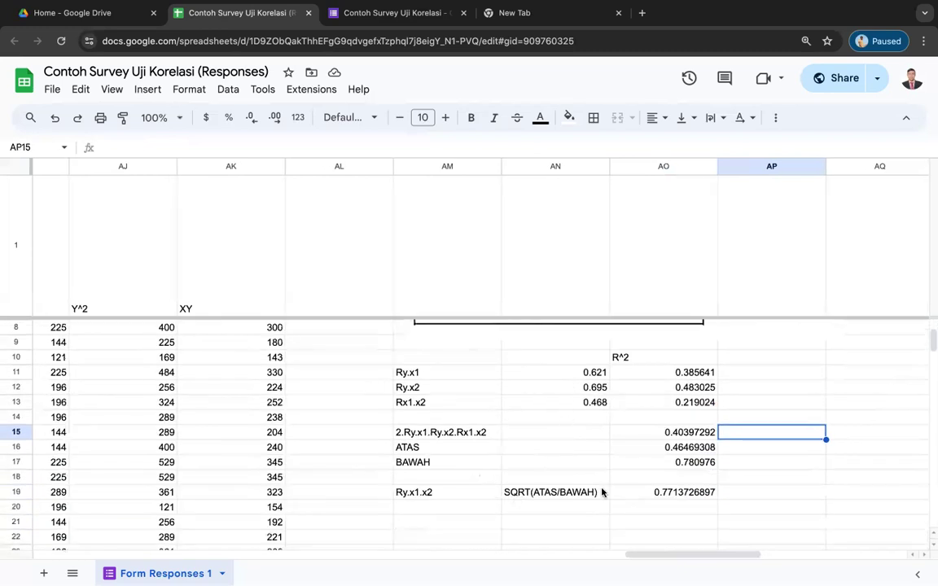
pyautogui.click(557, 502)
pyautogui.doubleClick(646, 494)
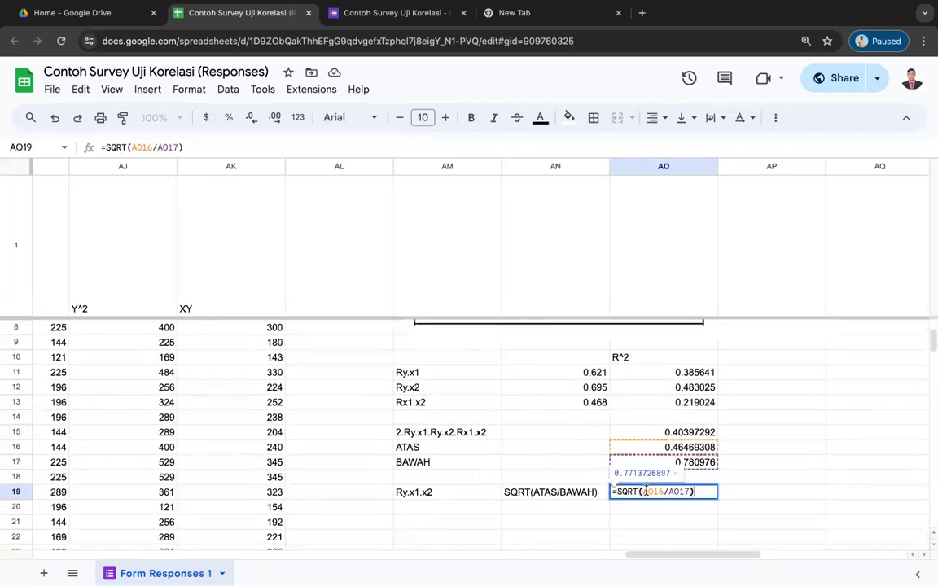
pyautogui.press('Return')
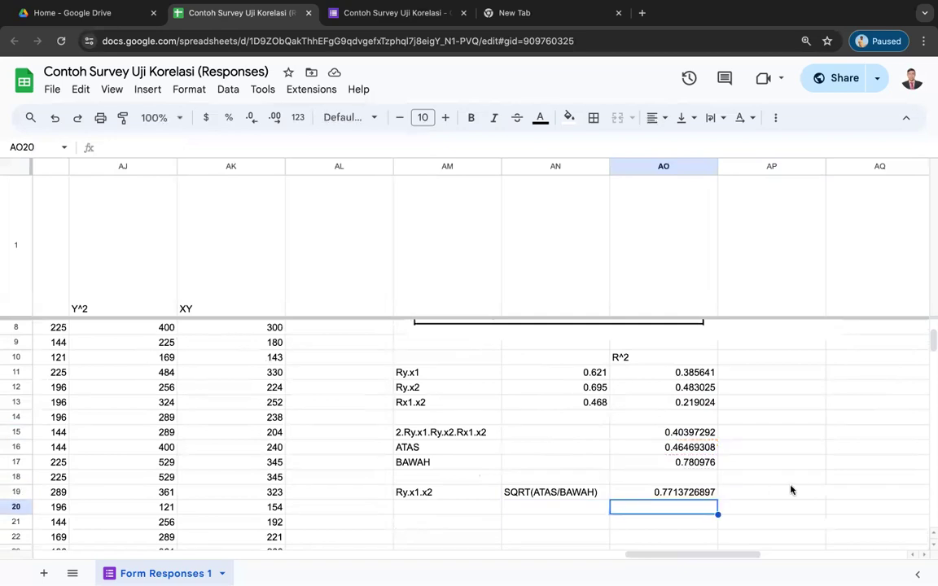
pyautogui.click(789, 488)
# Examine the F formula and the R (Ry.x1.x2) entry in the Menghitung F Hitung section.
pyautogui.hscroll(6, 791, 486)
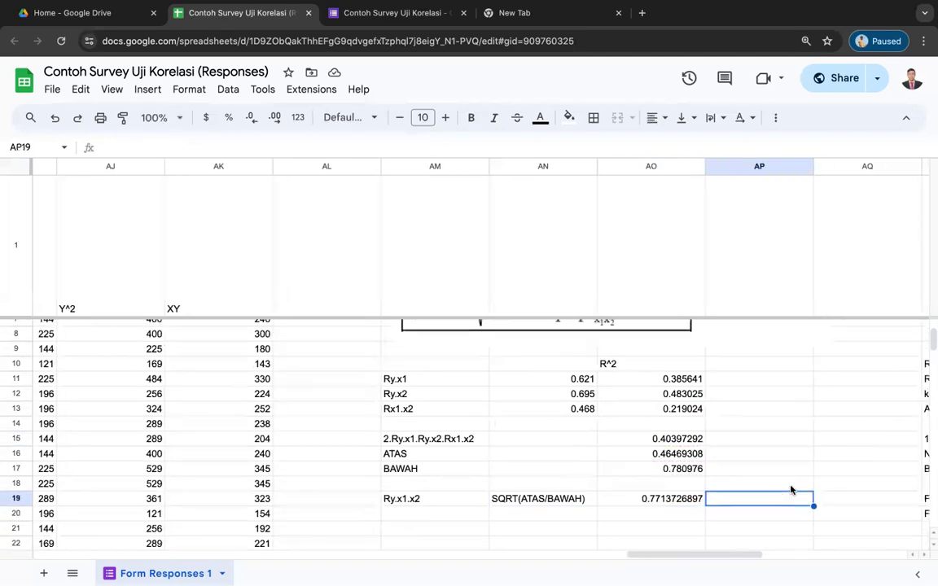
pyautogui.scroll(1, 791, 486)
pyautogui.scroll(1, 791, 490)
pyautogui.hscroll(1, 791, 490)
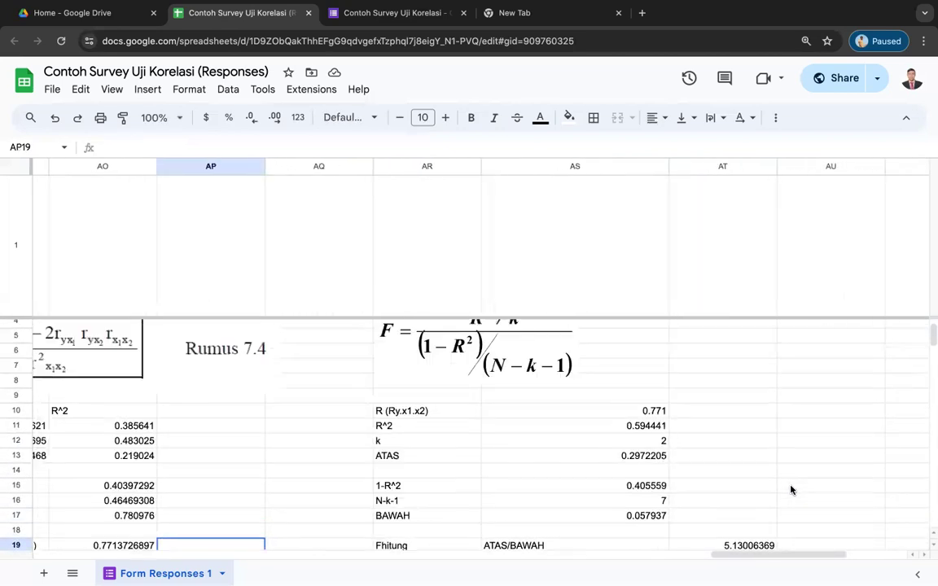
pyautogui.scroll(2, 522, 361)
pyautogui.hscroll(-1, 523, 362)
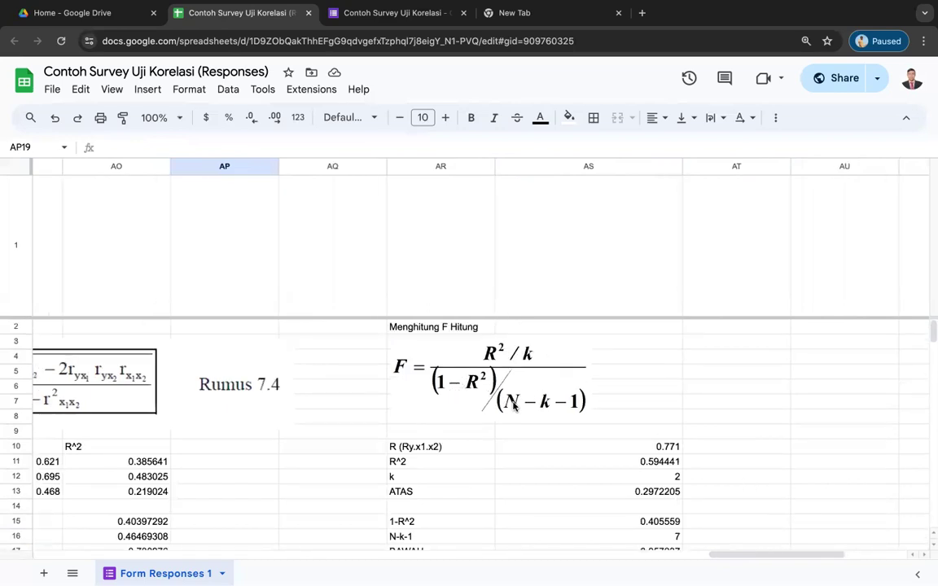
pyautogui.click(464, 449)
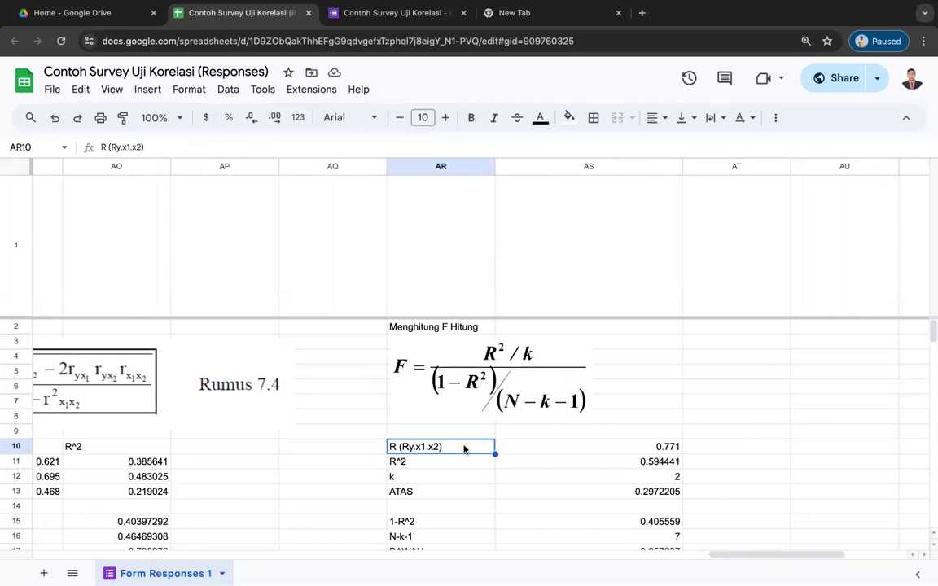
# Make the Ry.x1.x2 result row AM19:AO19 bold.
pyautogui.scroll(-5, 565, 461)
pyautogui.hscroll(-3, 565, 461)
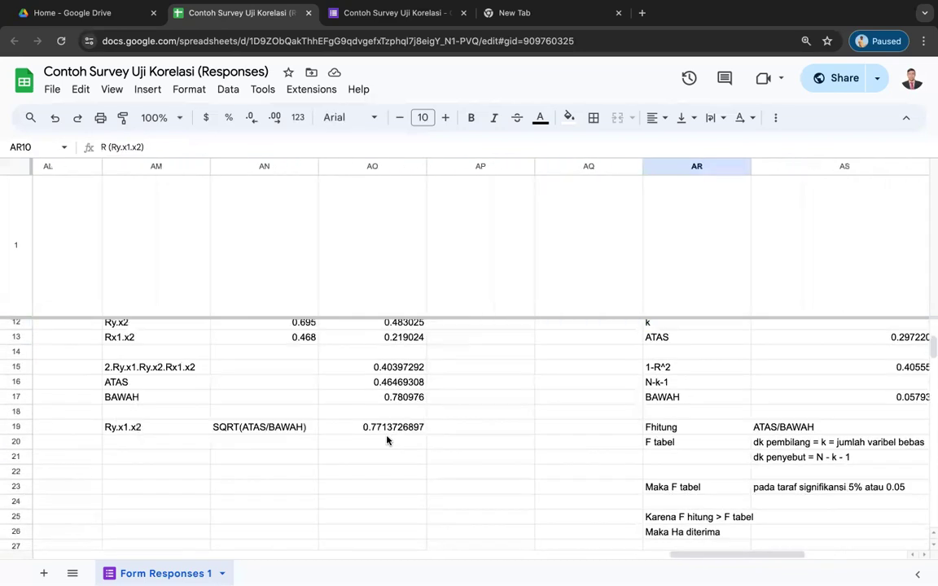
pyautogui.scroll(-1, 213, 417)
pyautogui.click(213, 417)
pyautogui.click(368, 422)
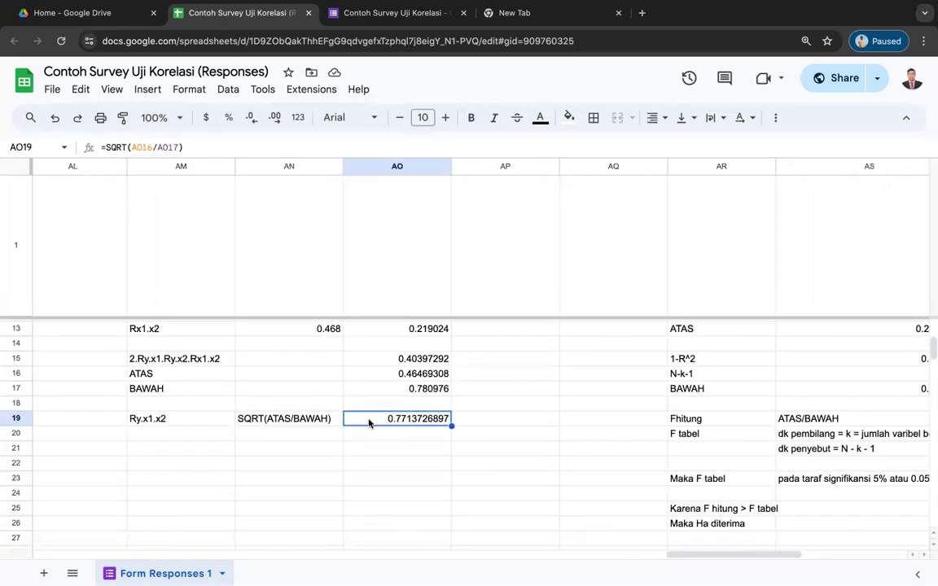
pyautogui.keyDown('shift'); pyautogui.click(201, 419); pyautogui.keyUp('shift')
pyautogui.hotkey('ctrl', 'b')
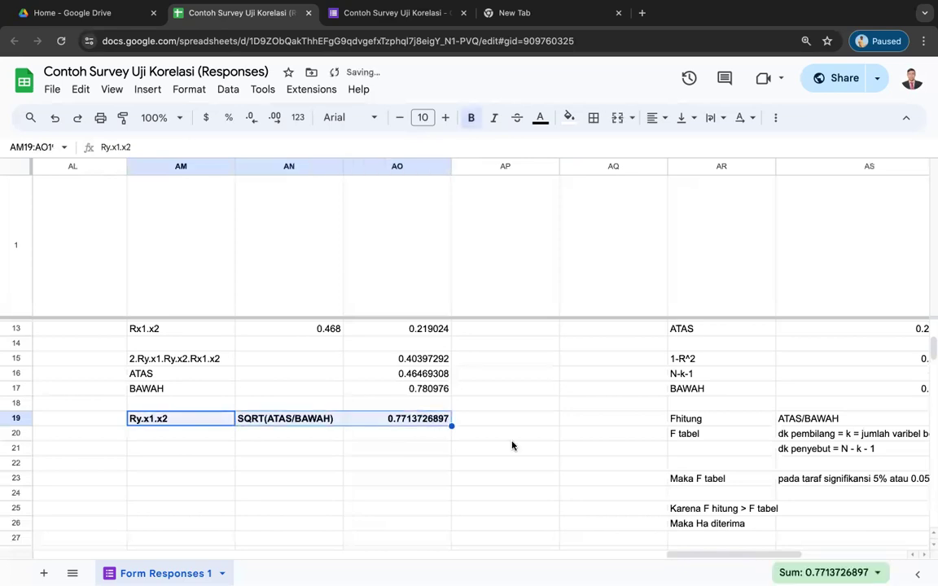
# Re-enter the R^2 formula in AS11 of the Menghitung F Hitung section as =AS10^2.
pyautogui.scroll(2, 512, 446)
pyautogui.hscroll(1, 512, 446)
pyautogui.scroll(2, 513, 445)
pyautogui.hscroll(1, 512, 445)
pyautogui.moveTo(407, 451); pyautogui.dragTo(619, 448)
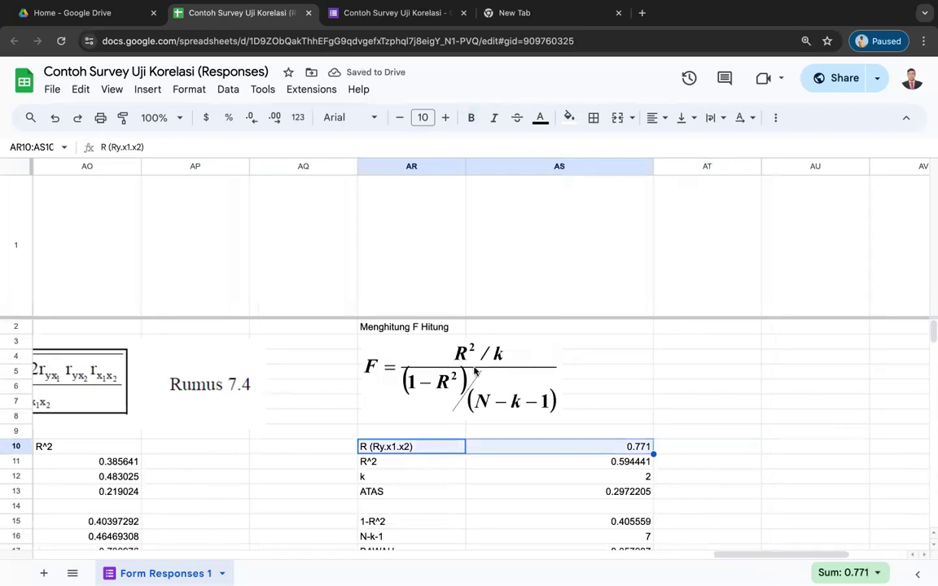
pyautogui.click(389, 463)
pyautogui.click(512, 461)
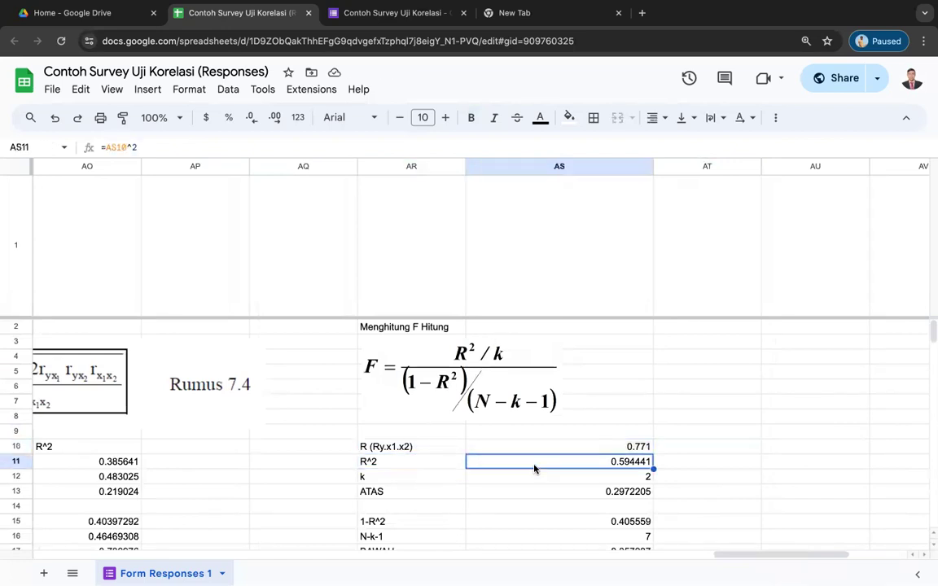
pyautogui.write('=')
pyautogui.click(559, 448)
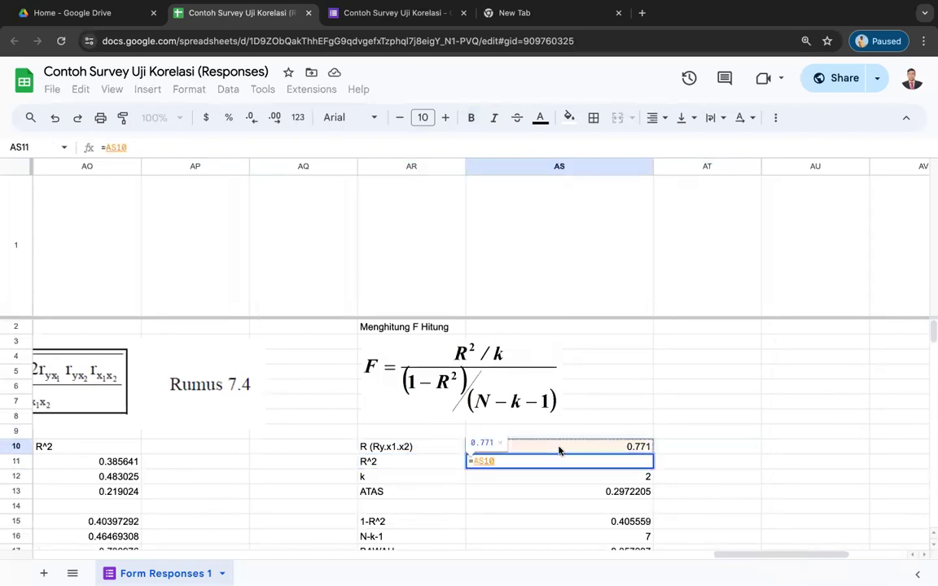
pyautogui.write('^2')
pyautogui.press('Return')
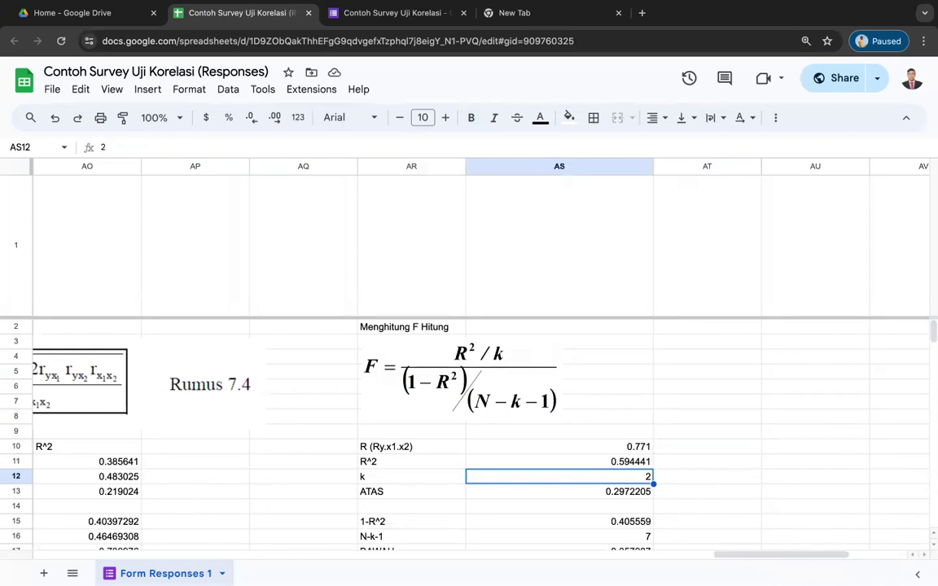
pyautogui.press('Down')
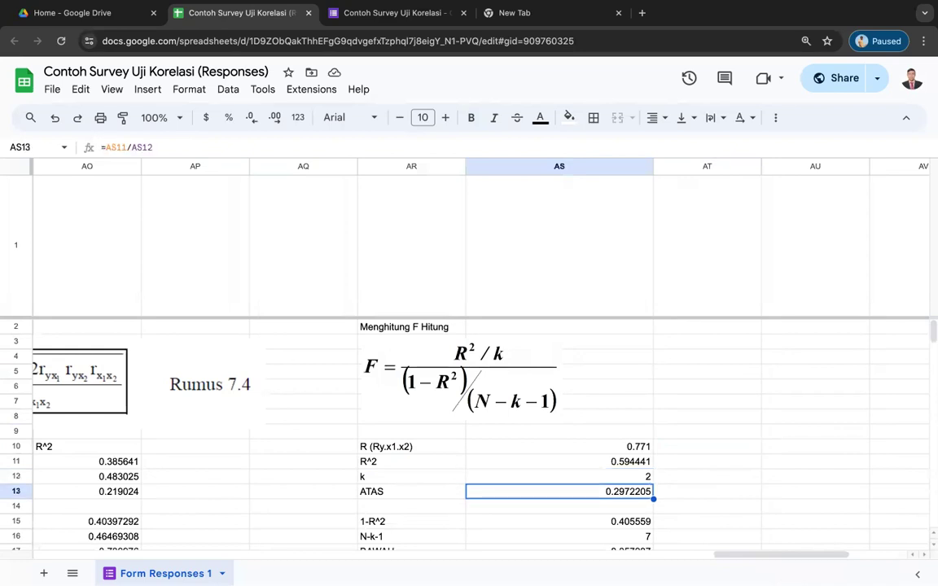
pyautogui.write('=')
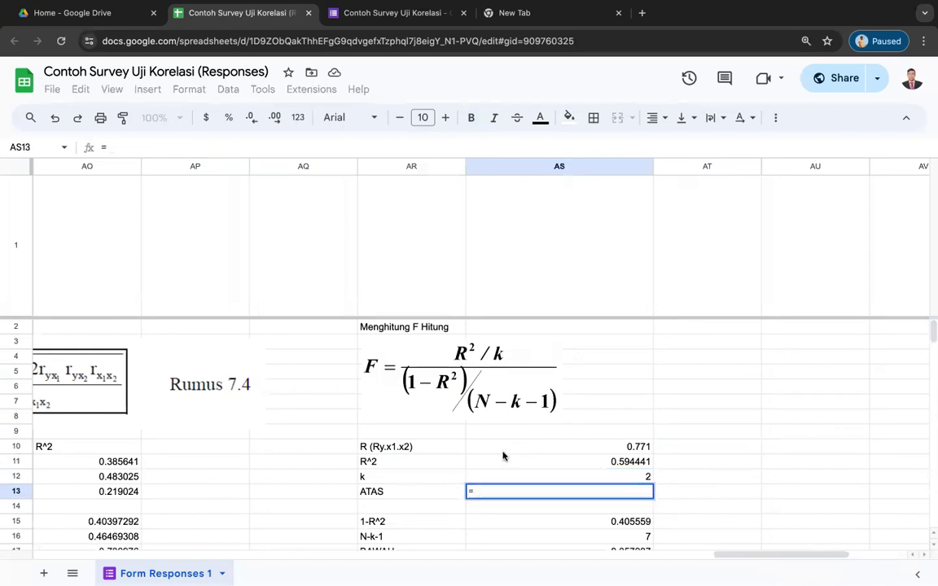
pyautogui.click(491, 464)
pyautogui.write('7')
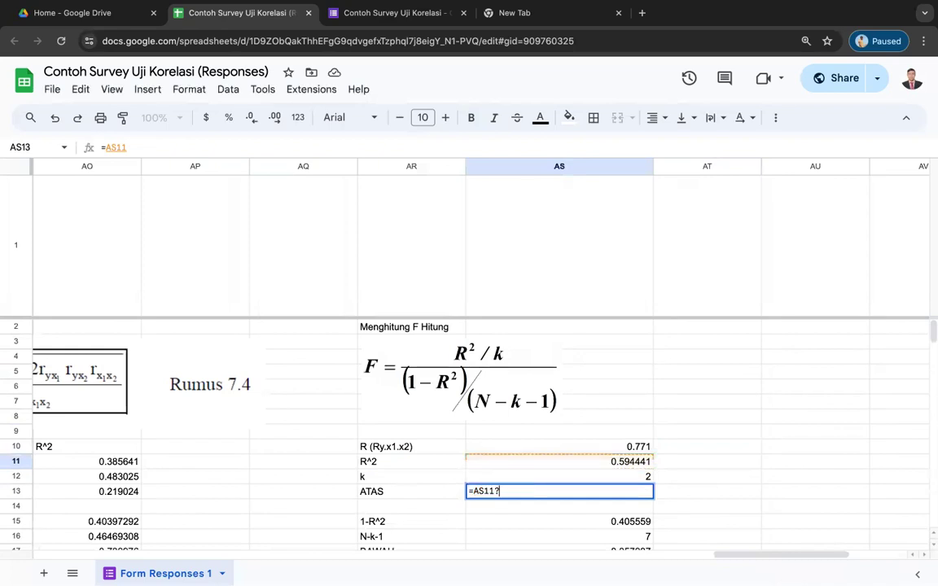
pyautogui.click(502, 477)
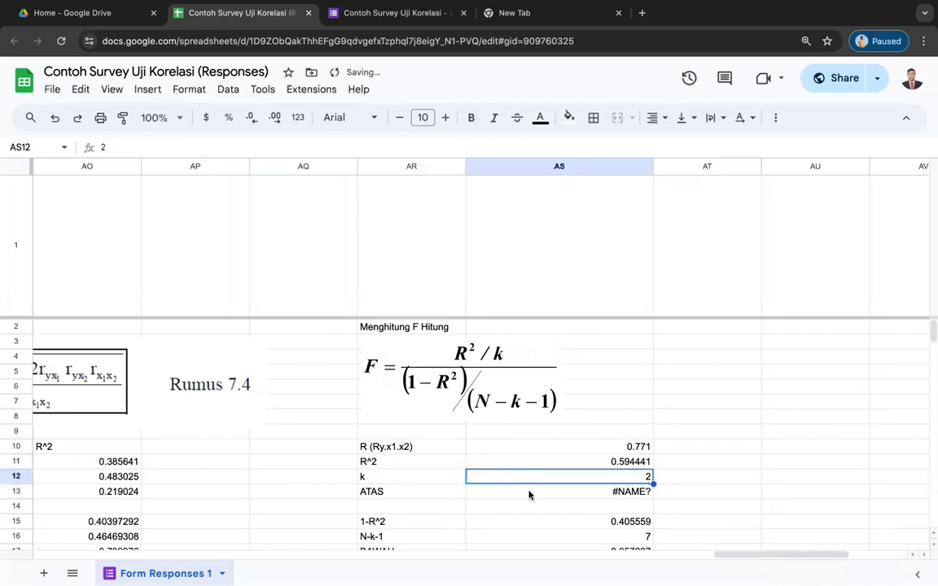
# Enter =AS11/AS12 in AS13 as the ATAS numerator of the F calculation, leaving AS14 empty.
pyautogui.click(530, 493)
pyautogui.write('=')
pyautogui.click(497, 464)
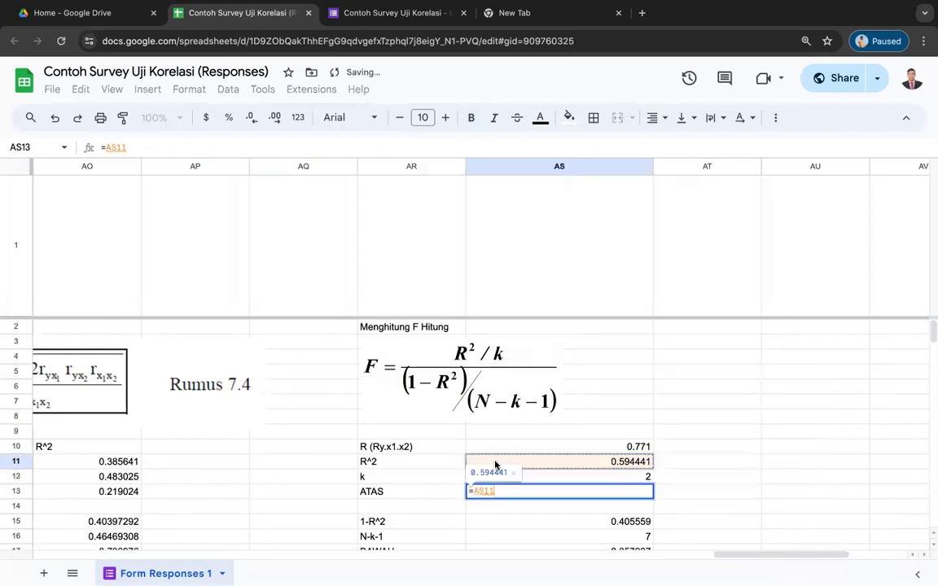
pyautogui.write('/')
pyautogui.click(509, 475)
pyautogui.press('Return')
pyautogui.write('\\')
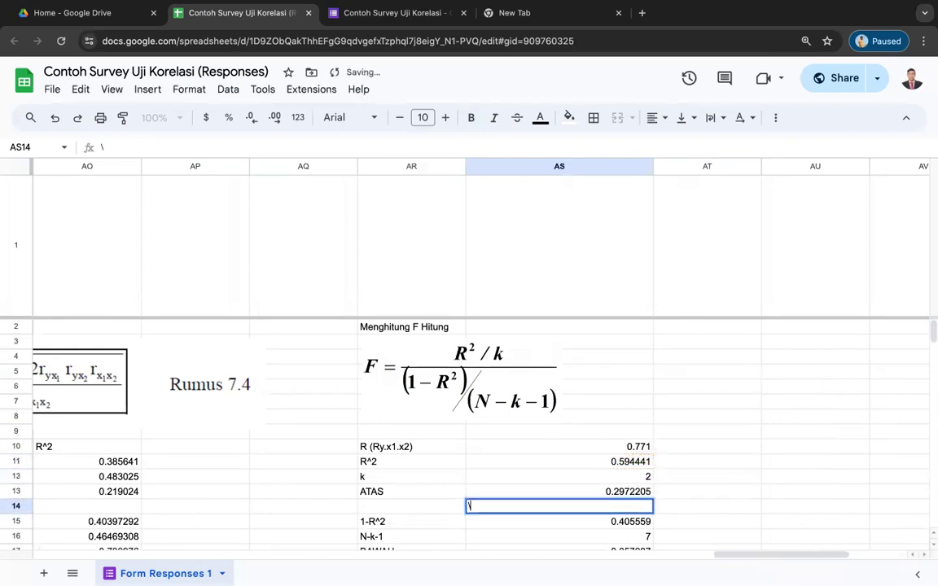
pyautogui.press('BackSpace')
pyautogui.click(530, 478)
# Re-enter the 1-R^2 formula in AS15 as =1-AS11.
pyautogui.scroll(-2, 513, 476)
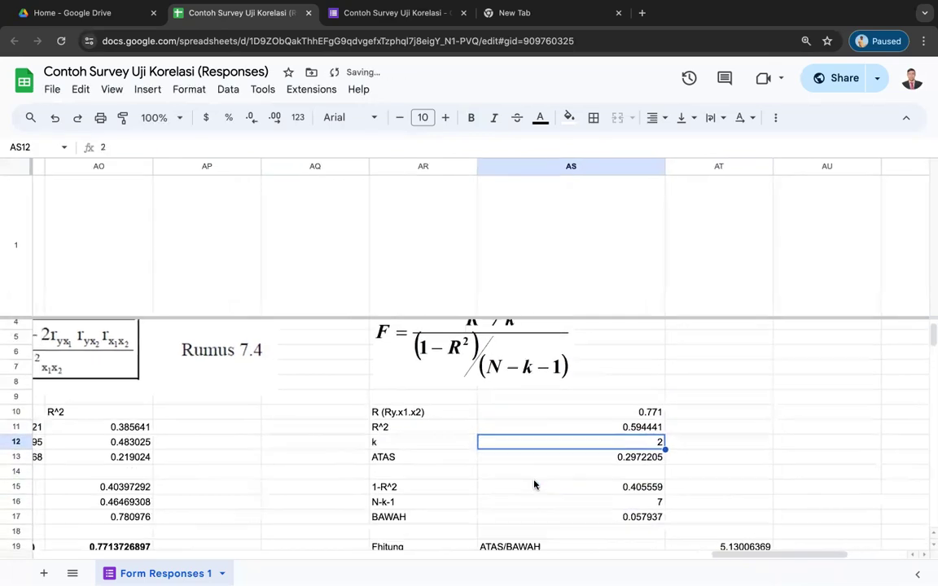
pyautogui.click(497, 468)
pyautogui.click(444, 481)
pyautogui.scroll(2, 521, 484)
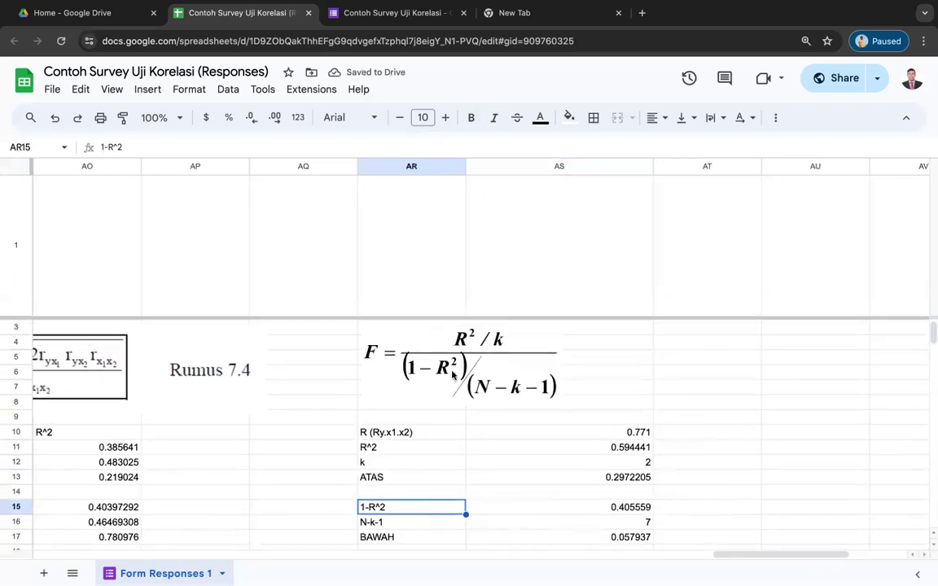
pyautogui.click(515, 506)
pyautogui.write('=')
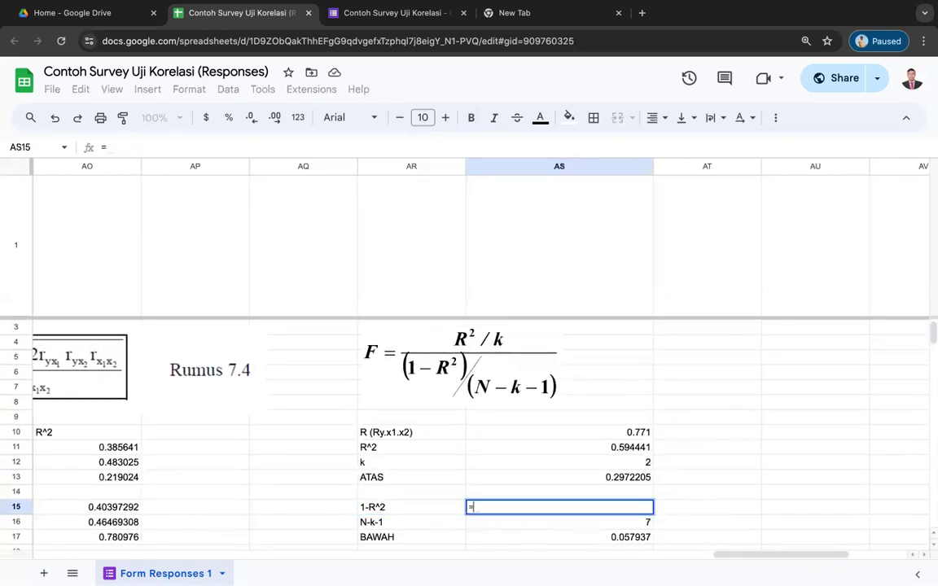
pyautogui.write('10-')
pyautogui.click(526, 449)
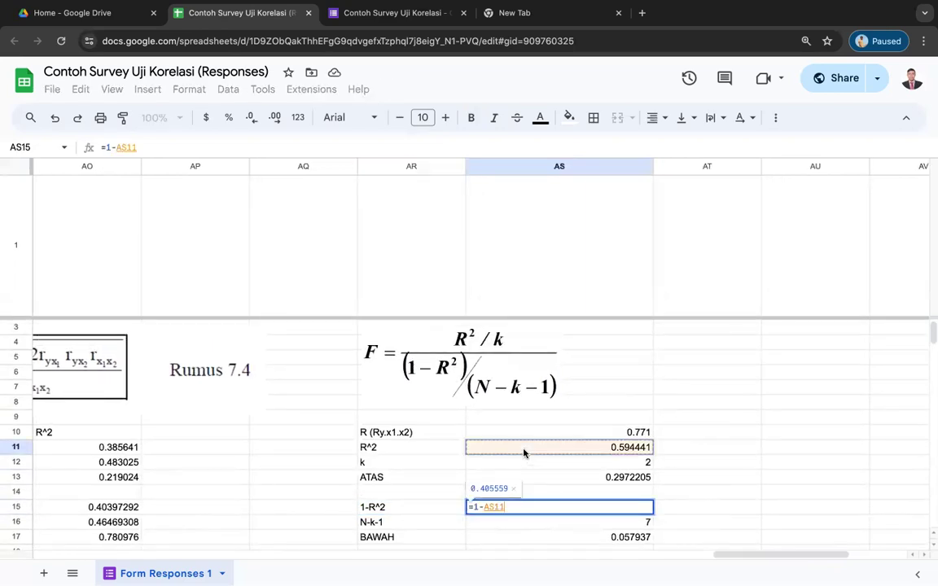
pyautogui.press('Return')
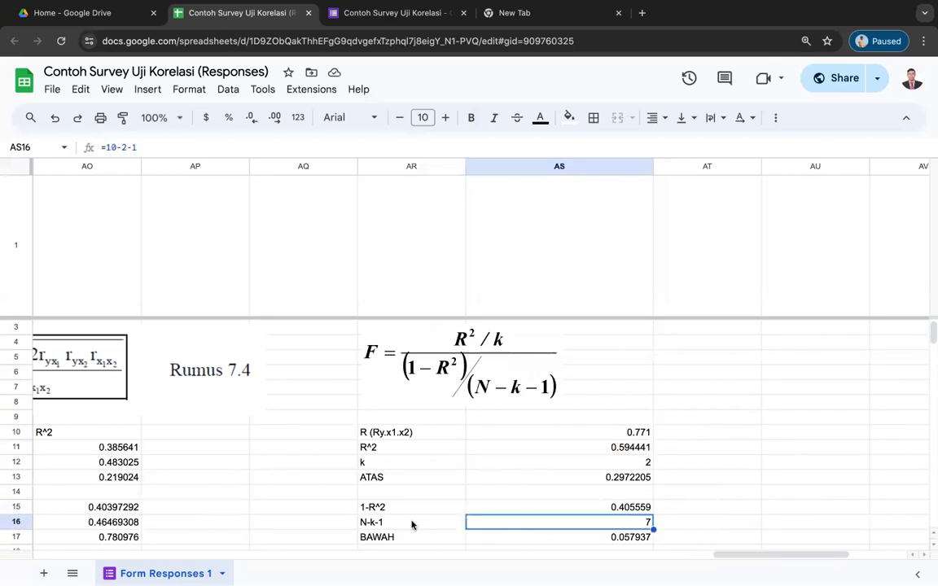
# Change the N-k-1 formula in AS16 to =25-2-1 so it uses 25 respondents.
pyautogui.click(685, 511)
pyautogui.scroll(-1, 685, 511)
pyautogui.click(642, 484)
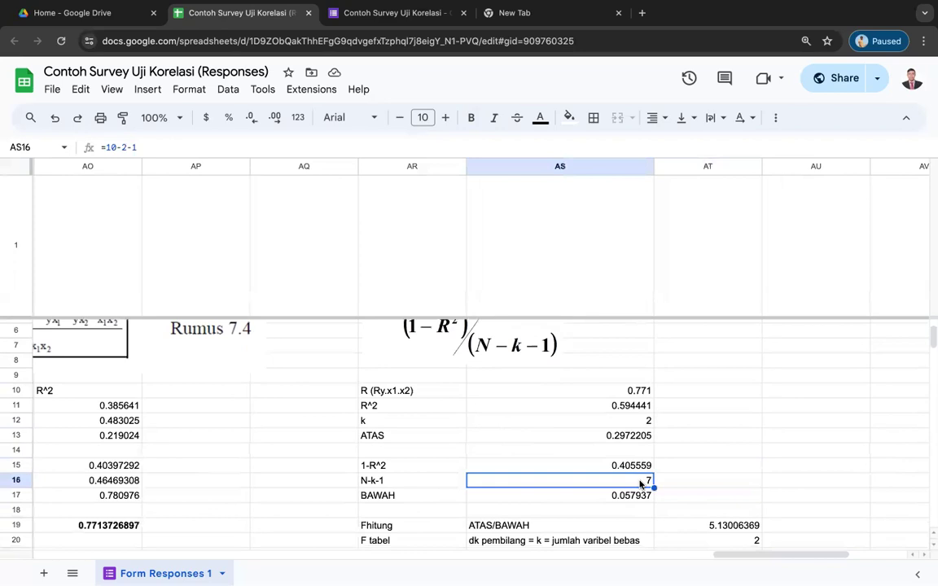
pyautogui.doubleClick(613, 483)
pyautogui.press('Left')
pyautogui.press('Left')
pyautogui.press('Left')
pyautogui.press('Left')
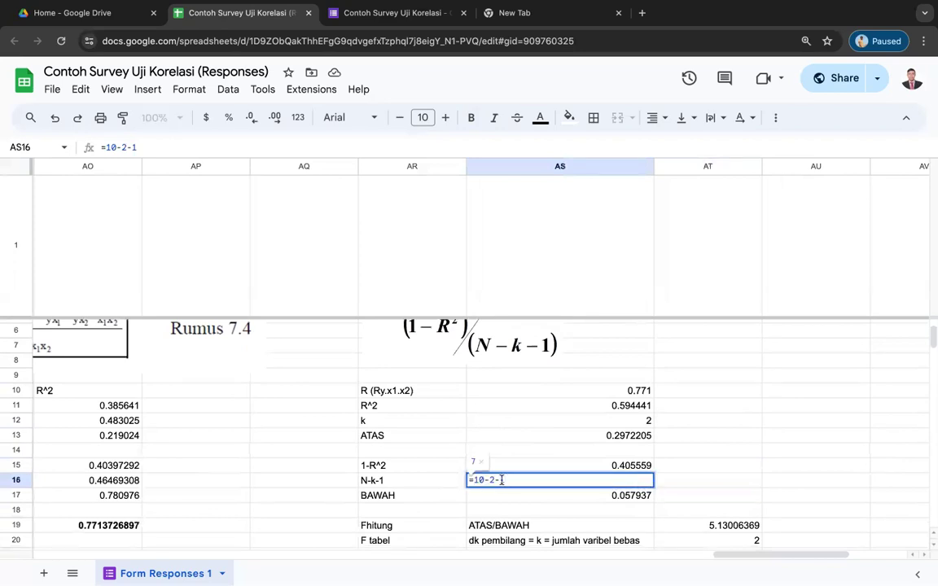
pyautogui.press('BackSpace')
pyautogui.press('BackSpace')
pyautogui.write('25')
pyautogui.click(627, 465)
# Re-enter the BAWAH denominator formula in AS17 as =AS15/AS16.
pyautogui.scroll(-1, 627, 494)
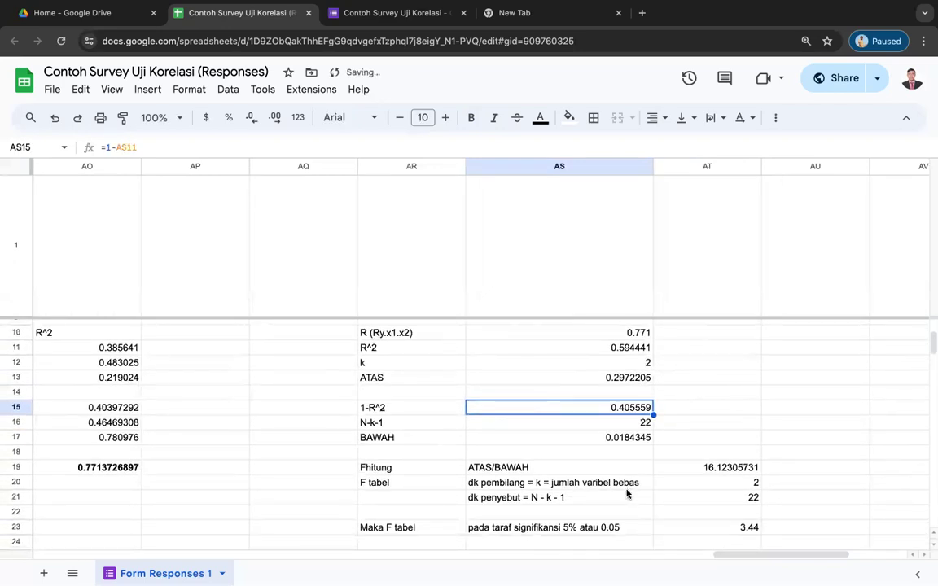
pyautogui.click(569, 470)
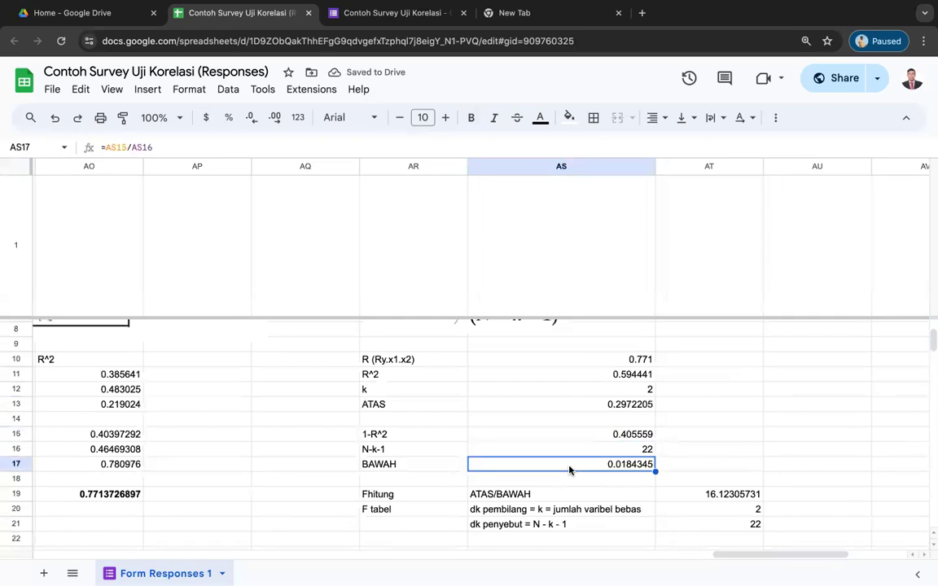
pyautogui.scroll(3, 570, 470)
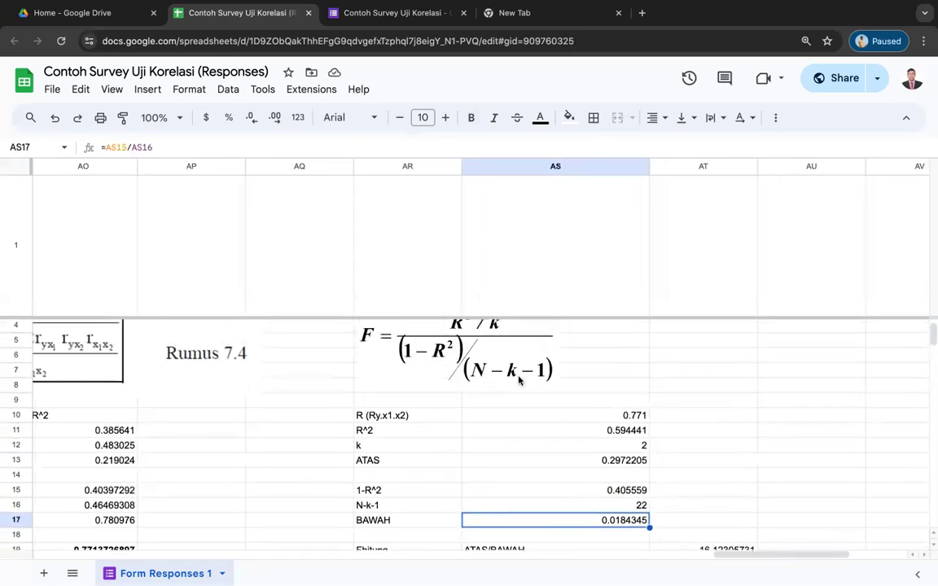
pyautogui.scroll(-2, 558, 394)
pyautogui.press('Delete')
pyautogui.write('=')
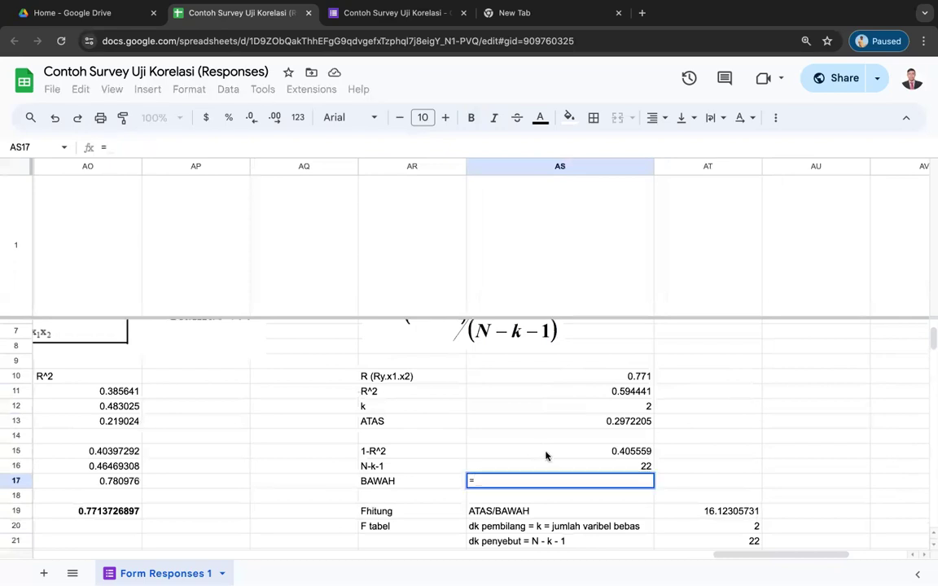
pyautogui.click(546, 453)
pyautogui.write('/')
pyautogui.click(572, 468)
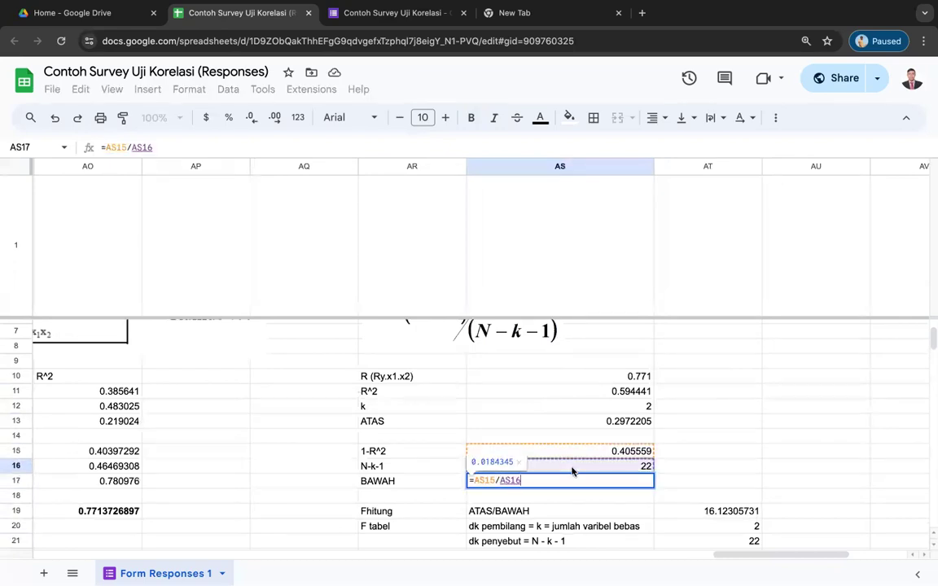
pyautogui.press('Return')
# Re-enter the Fhitung formula in AT19 as ATAS divided by BAWAH, =AS13/AS17.
pyautogui.scroll(-2, 628, 537)
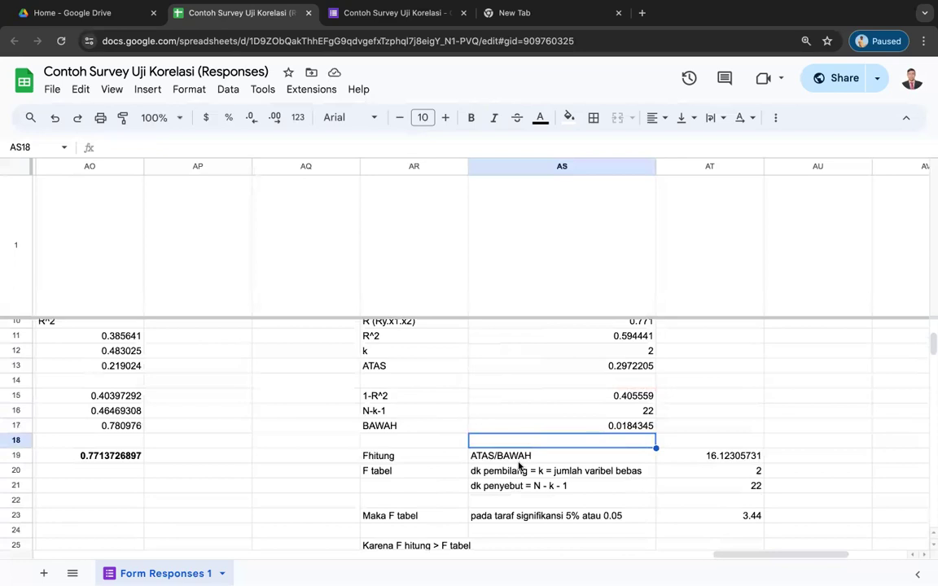
pyautogui.scroll(5, 519, 467)
pyautogui.scroll(-3, 461, 402)
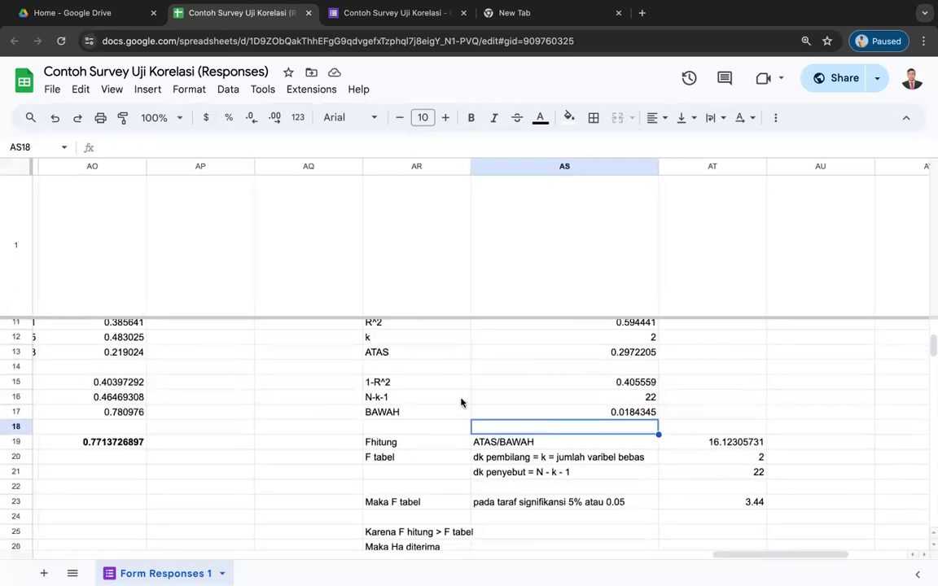
pyautogui.moveTo(388, 352); pyautogui.dragTo(522, 352)
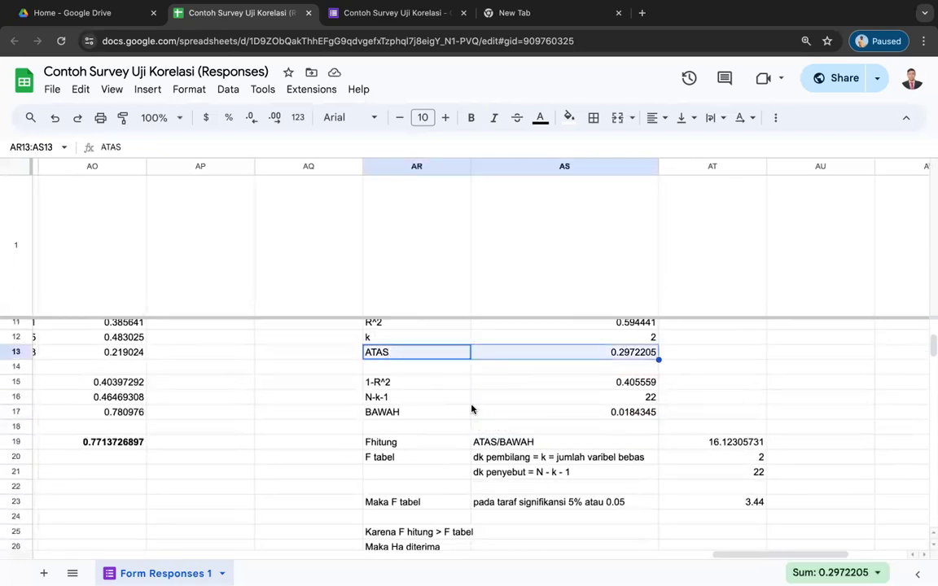
pyautogui.click(531, 419)
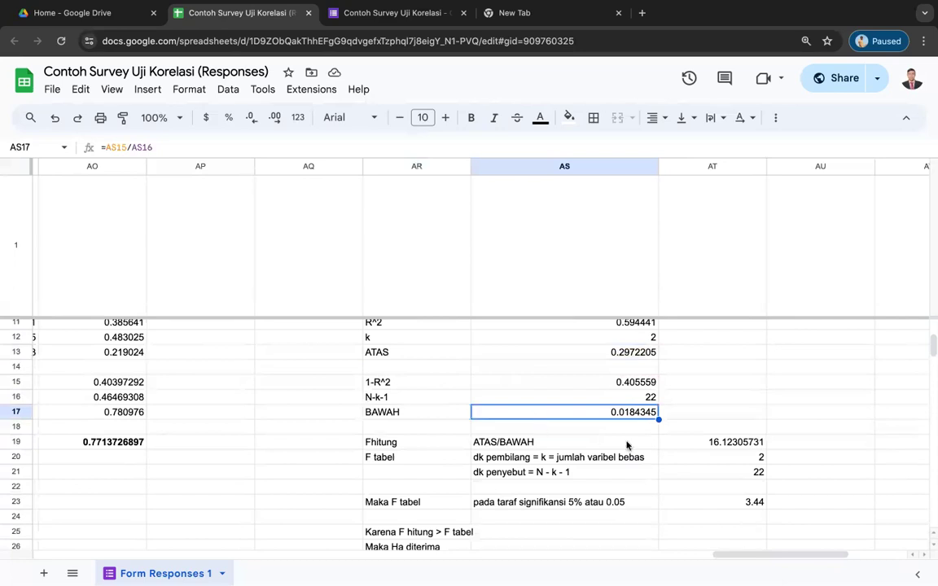
pyautogui.click(685, 447)
pyautogui.write('=')
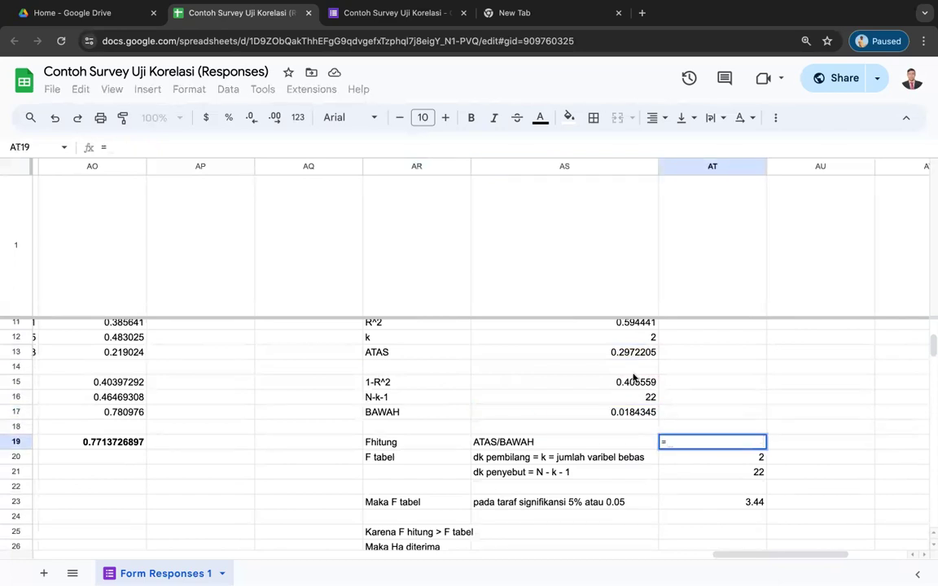
pyautogui.click(613, 351)
pyautogui.write('/')
pyautogui.click(601, 412)
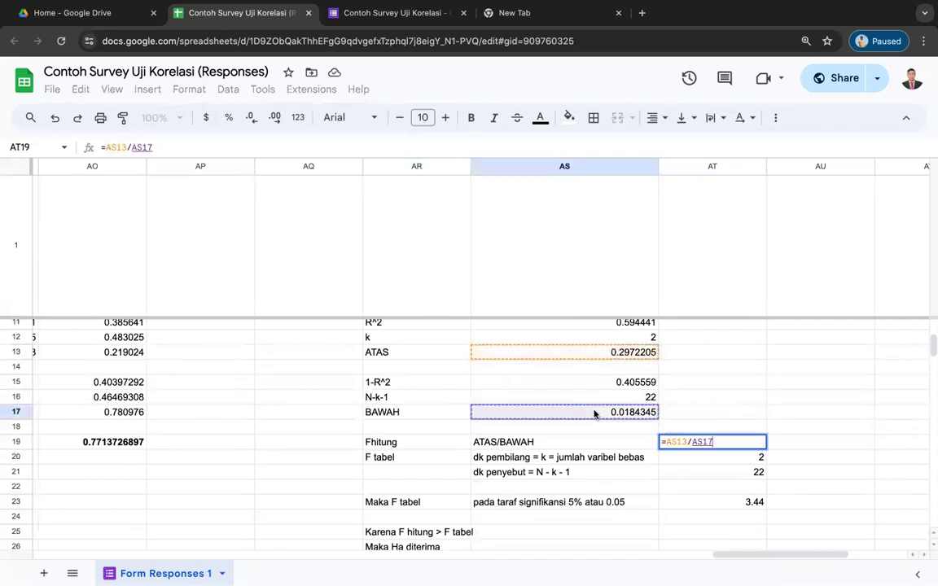
pyautogui.press('Return')
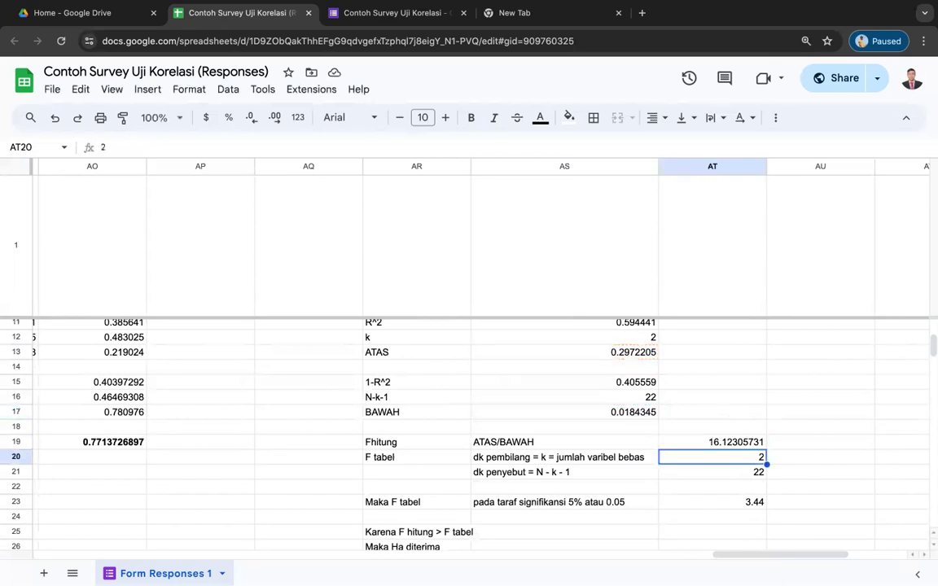
# Review the Fhitung result, the dk pembilang and dk penyebut entries for F tabel, and the significance level row.
pyautogui.click(727, 443)
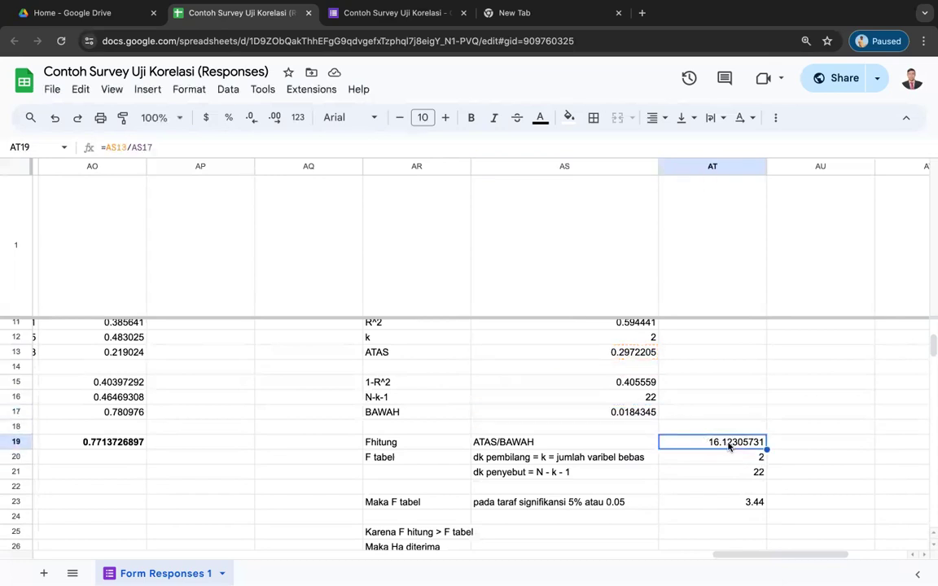
pyautogui.press('Down')
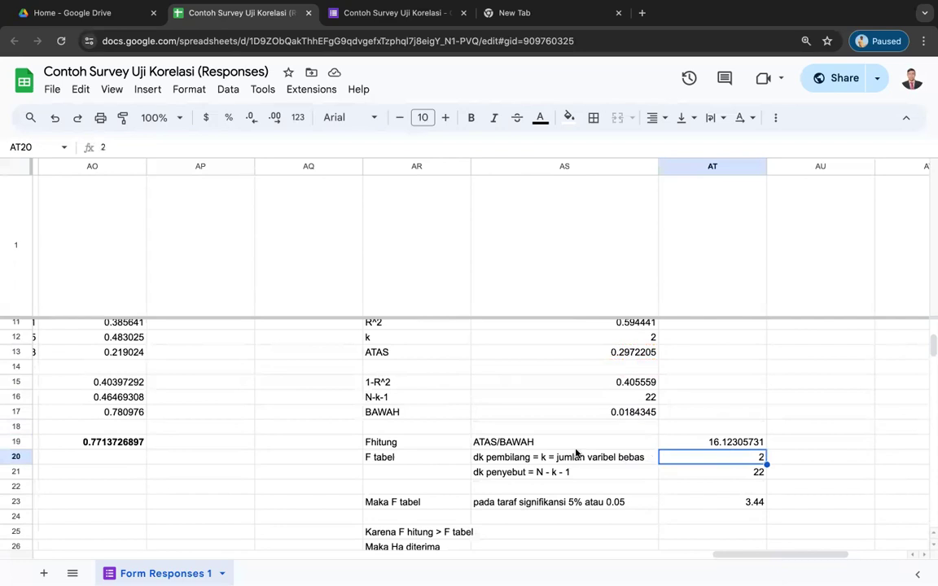
pyautogui.click(575, 447)
pyautogui.click(549, 463)
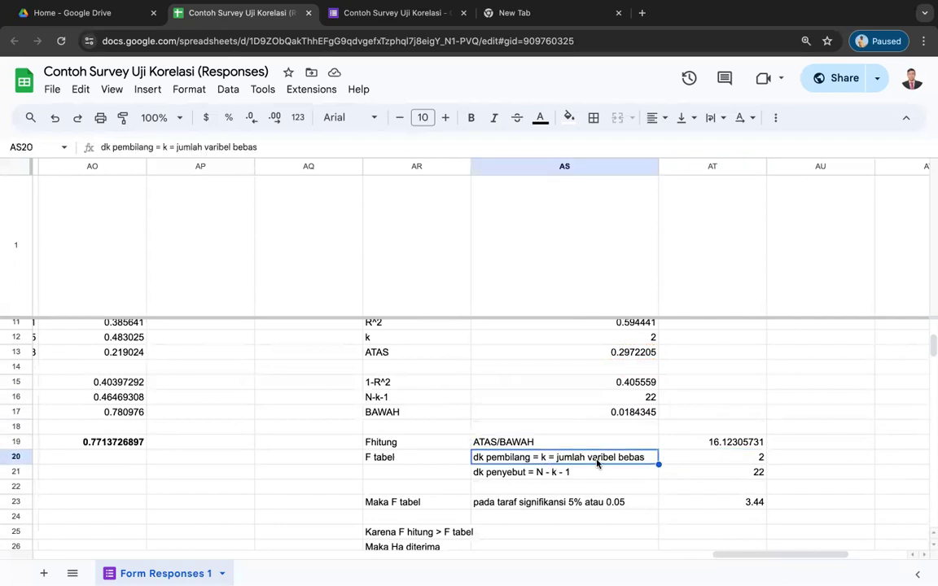
pyautogui.click(536, 474)
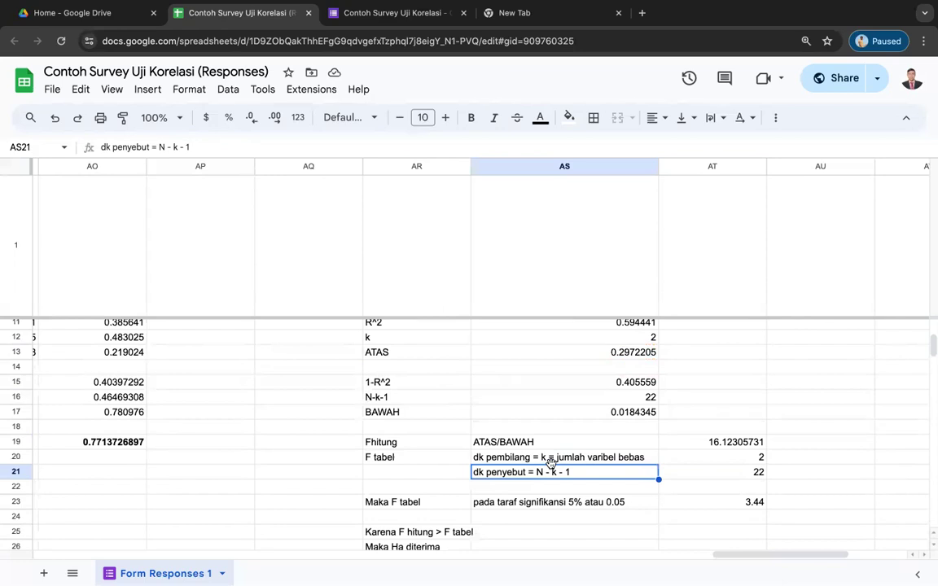
pyautogui.click(699, 471)
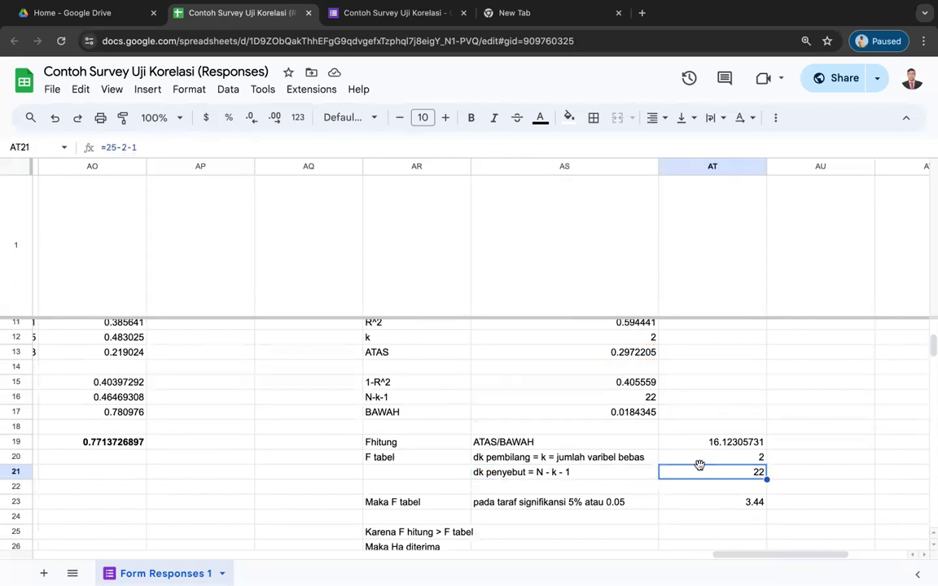
pyautogui.click(702, 457)
pyautogui.doubleClick(582, 474)
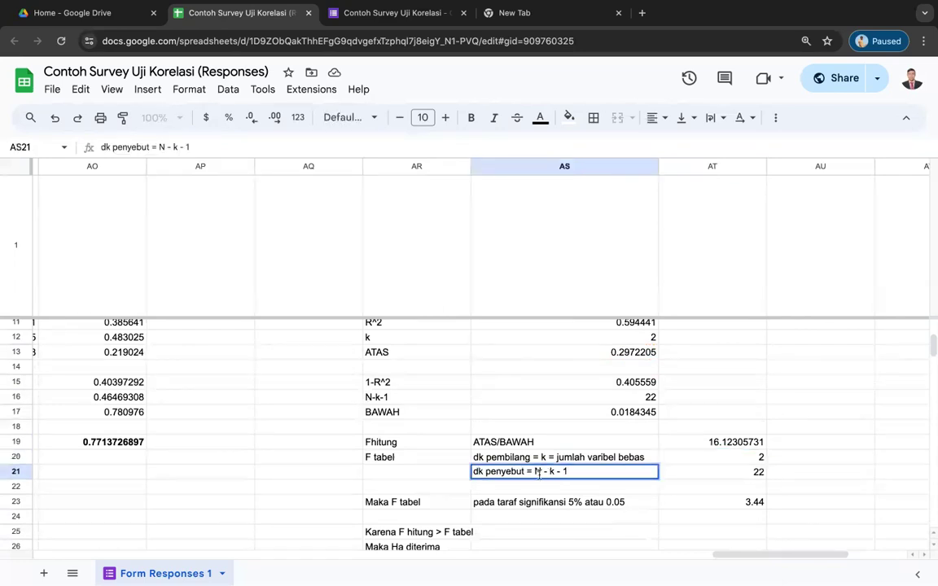
pyautogui.click(702, 476)
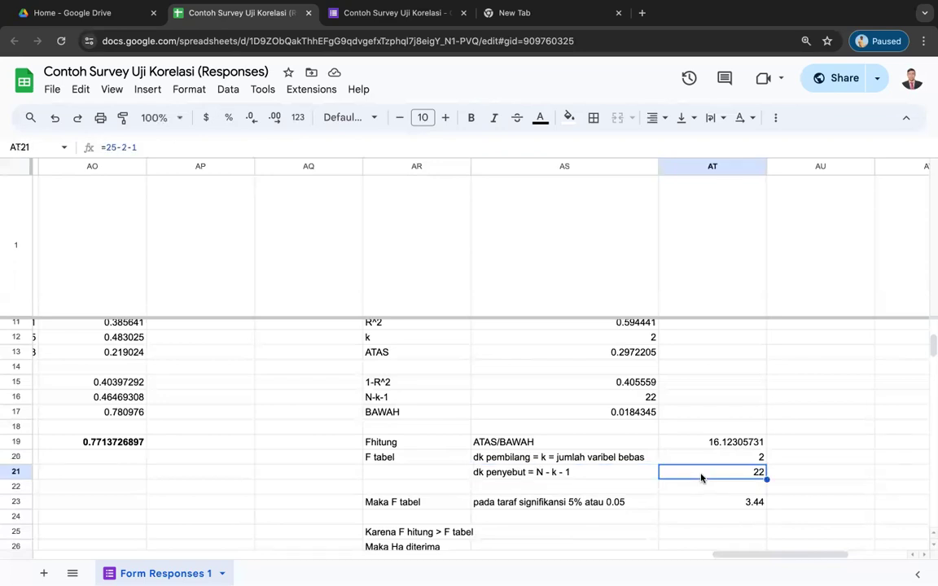
pyautogui.scroll(-3, 702, 477)
pyautogui.click(618, 448)
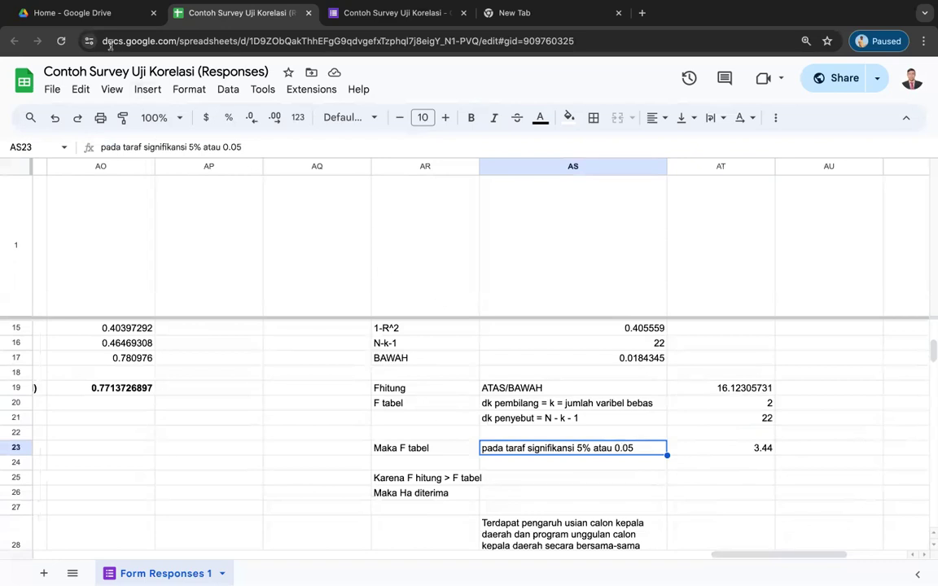
# Switch to Google Drive and open Lampiran Tabel f .pdf from the 1 - Statistik Sosial folder.
pyautogui.click(81, 13)
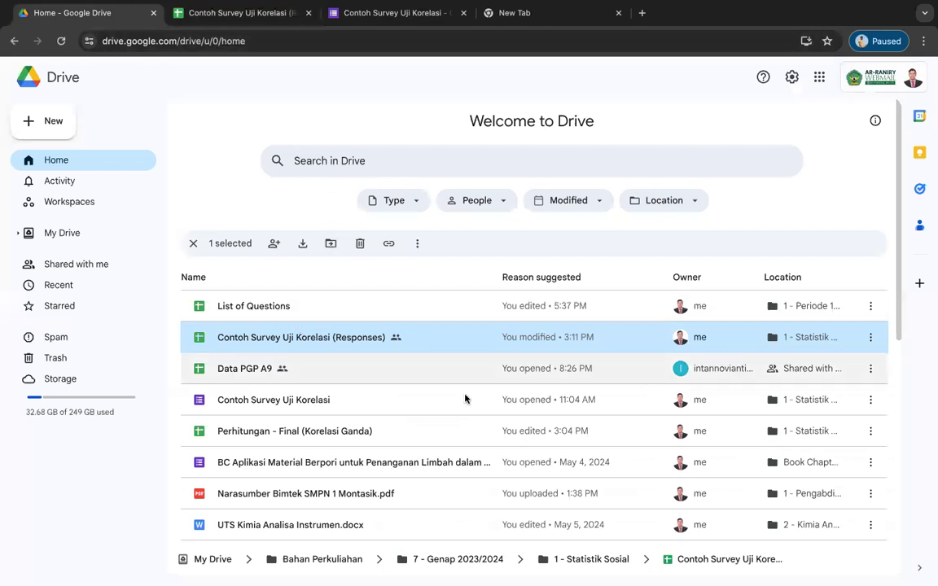
pyautogui.click(570, 559)
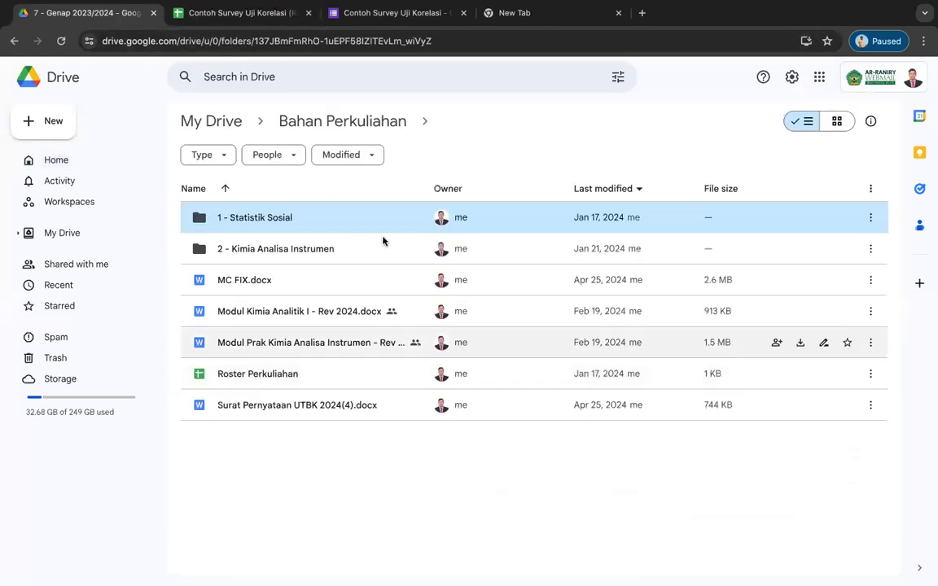
pyautogui.doubleClick(276, 220)
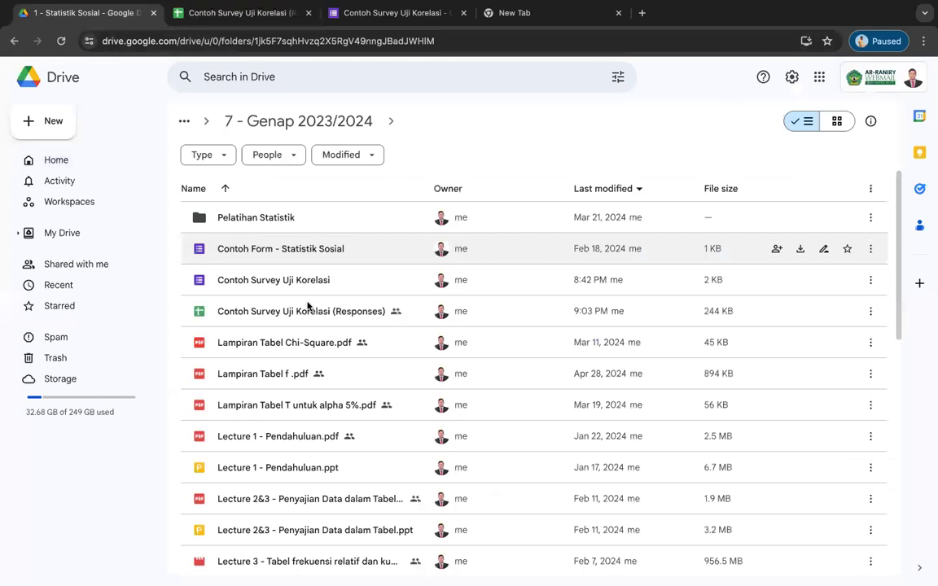
pyautogui.doubleClick(277, 373)
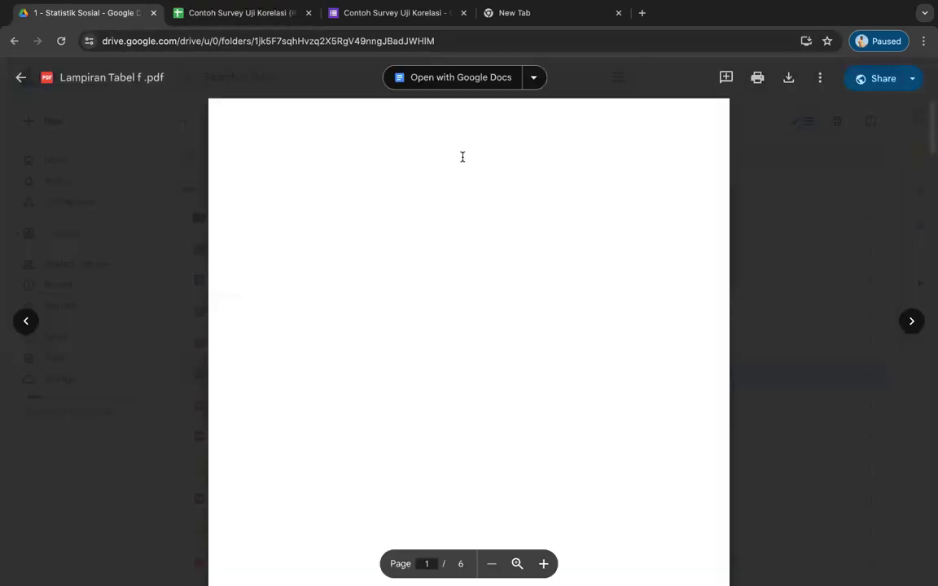
# Look up the F value in the 0,05 probability table for df pembilang 2 and df penyebut 22.
pyautogui.scroll(-10, 441, 308)
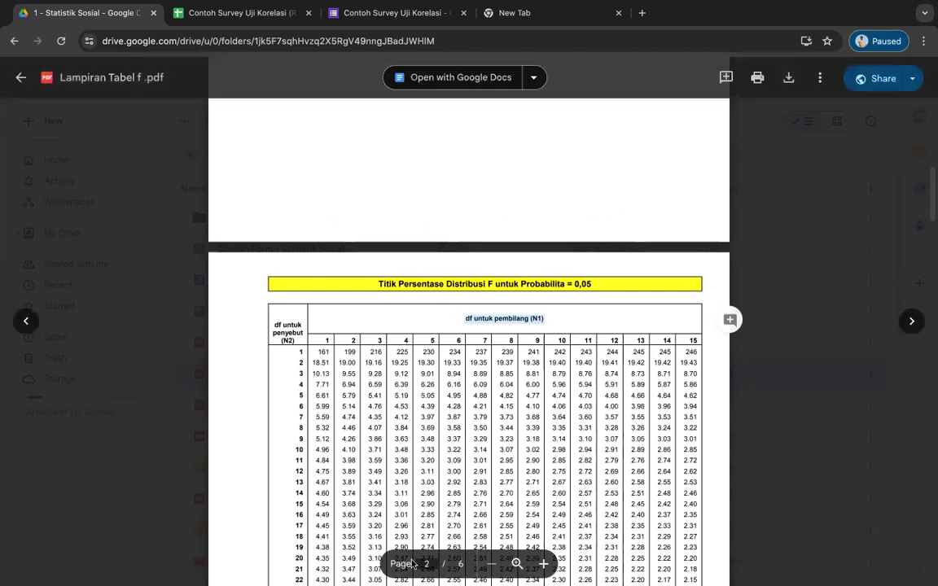
pyautogui.scroll(-1, 579, 329)
pyautogui.scroll(-2, 578, 330)
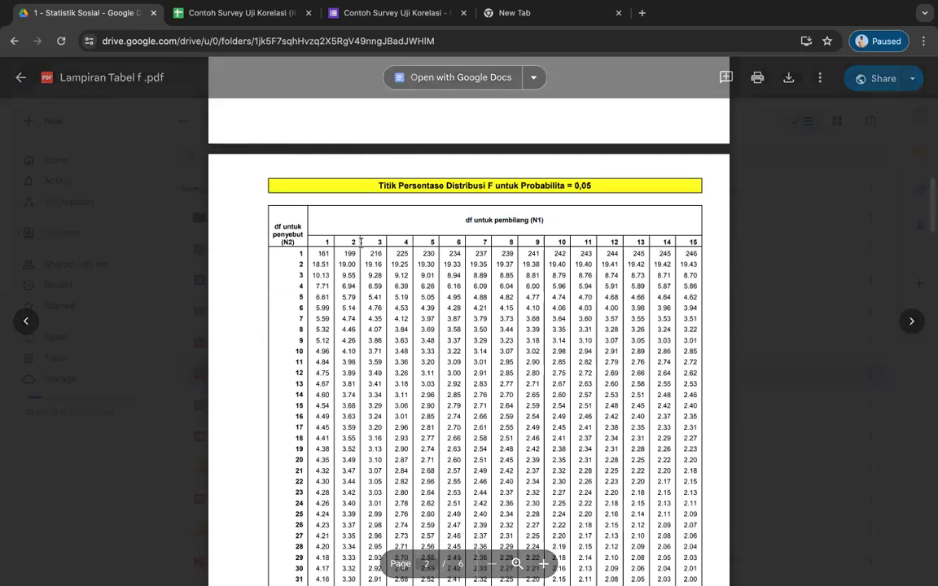
pyautogui.scroll(-1, 355, 312)
pyautogui.scroll(-1, 354, 312)
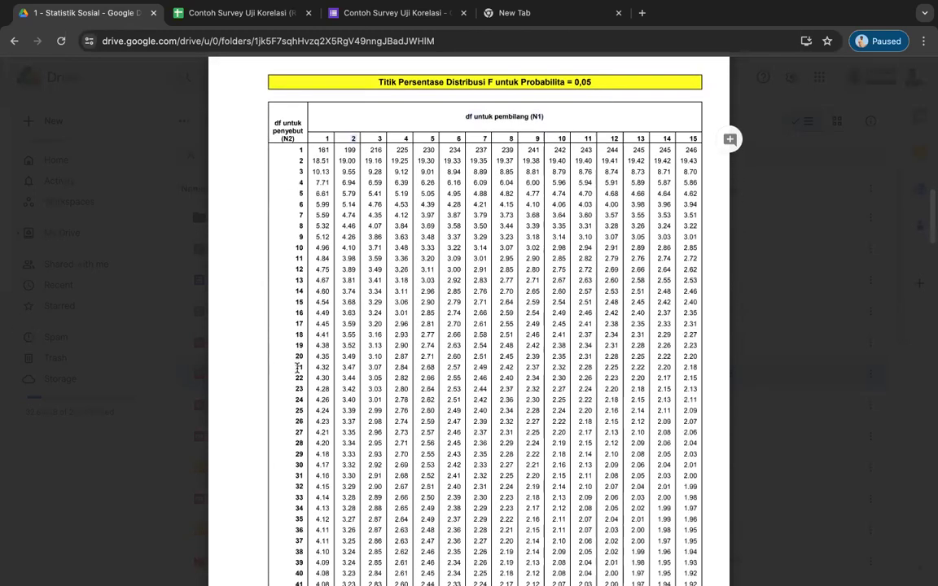
pyautogui.doubleClick(344, 378)
# Return to the survey responses spreadsheet and compare Fhitung in AT19 with F tabel in AT23 against the stated hypothesis decision.
pyautogui.click(277, 13)
pyautogui.click(715, 456)
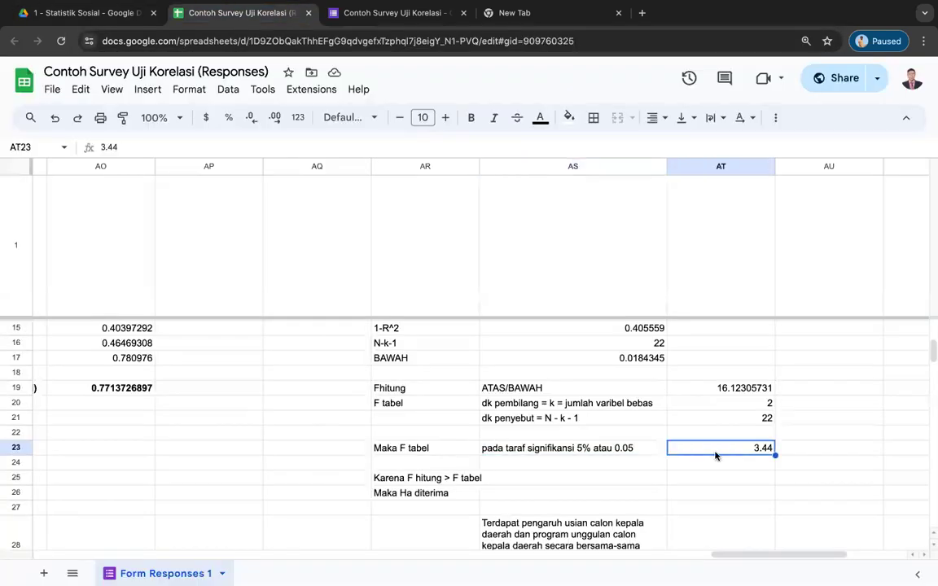
pyautogui.scroll(-1, 716, 456)
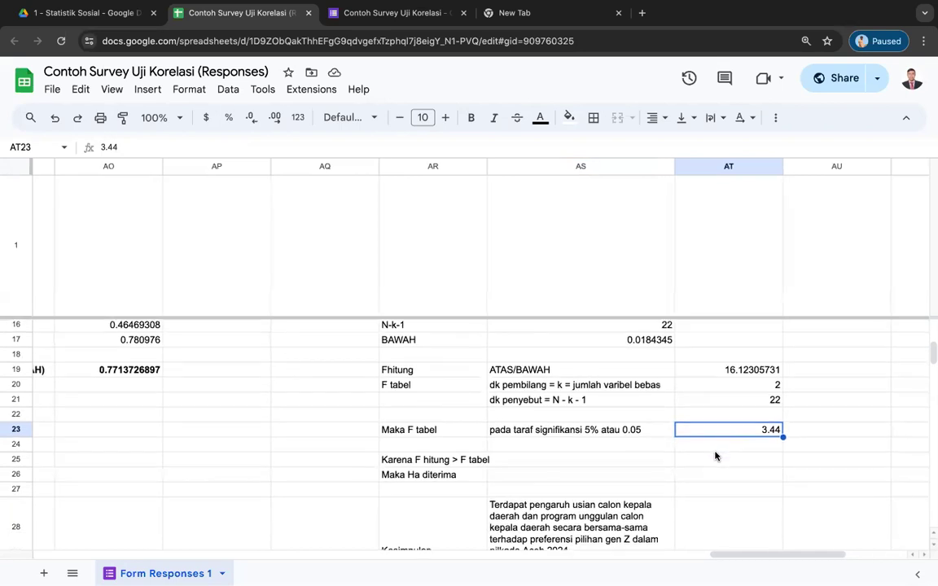
pyautogui.click(717, 388)
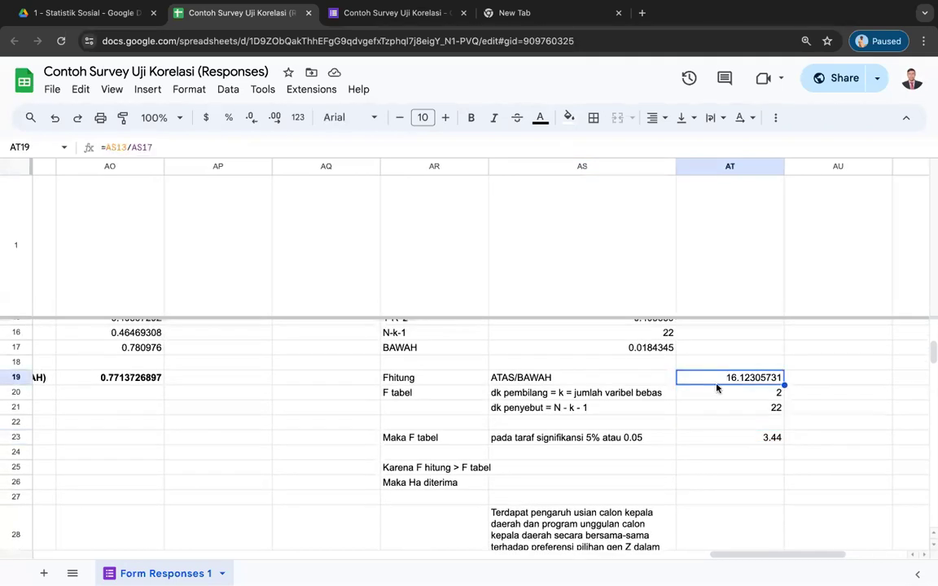
pyautogui.click(720, 444)
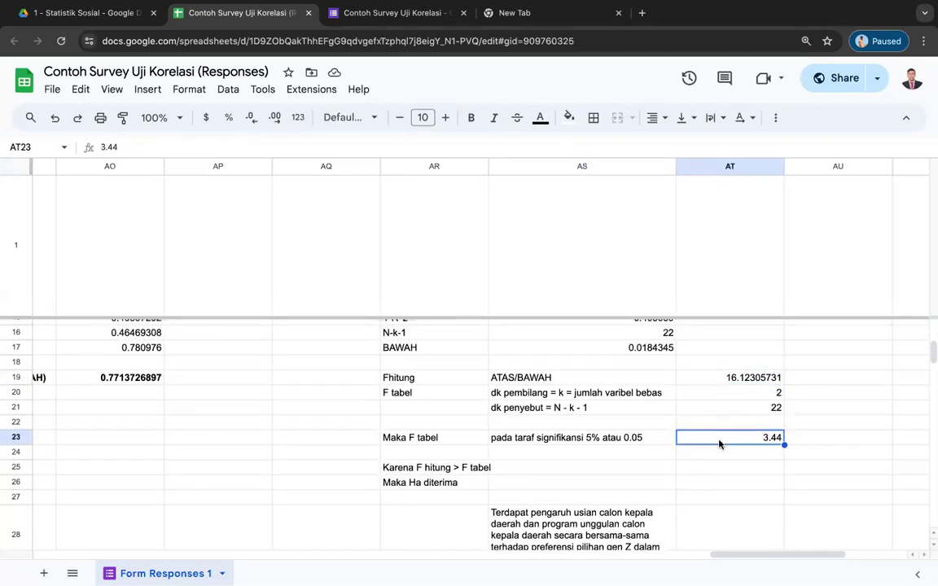
pyautogui.click(572, 481)
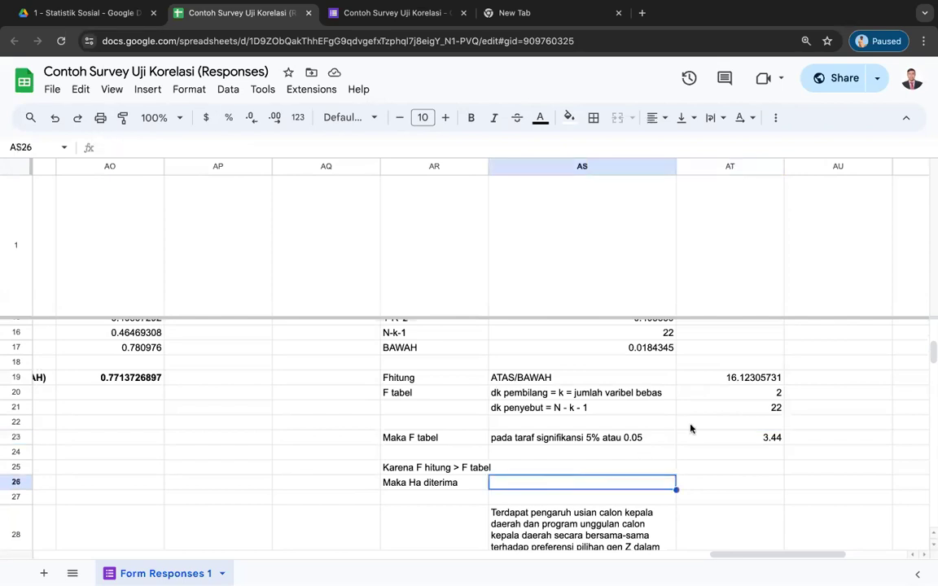
pyautogui.click(736, 383)
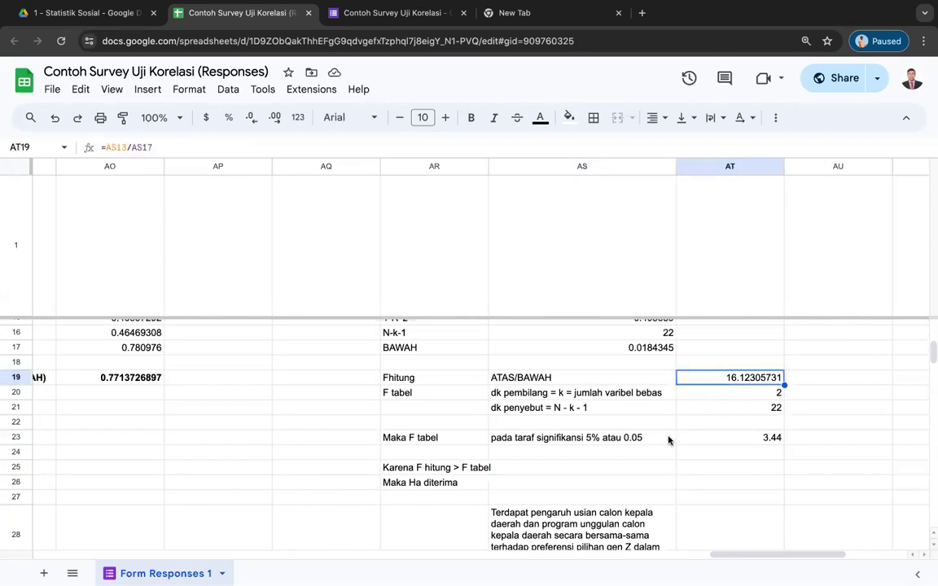
# Correct the misspelled word "usian" to "usia" in the Kesimpulan text in cell AS28.
pyautogui.scroll(-1, 669, 440)
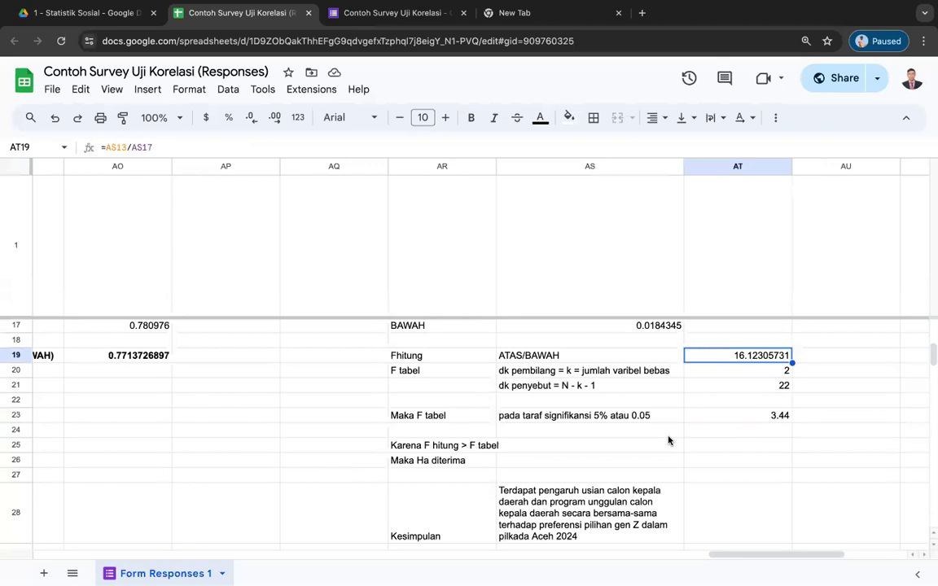
pyautogui.scroll(-1, 751, 447)
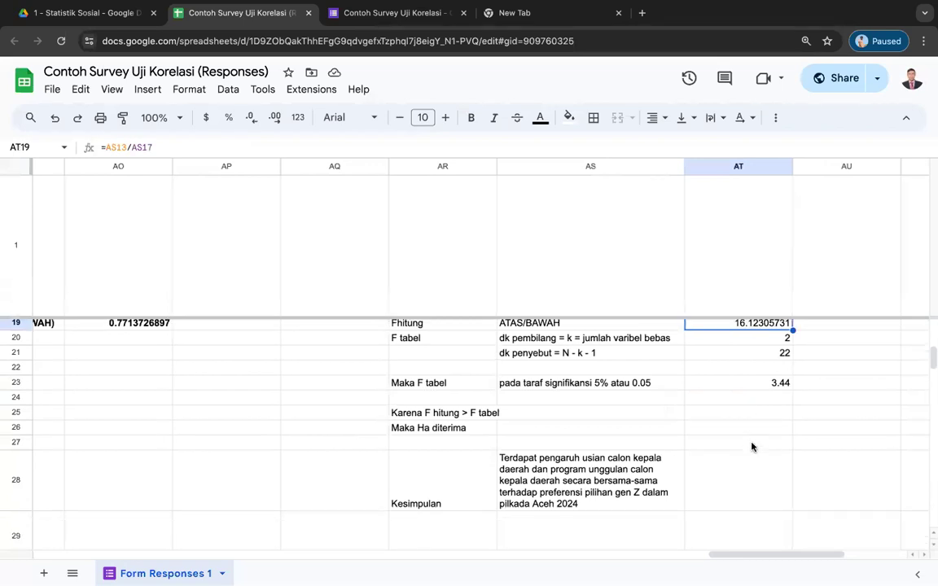
pyautogui.click(439, 429)
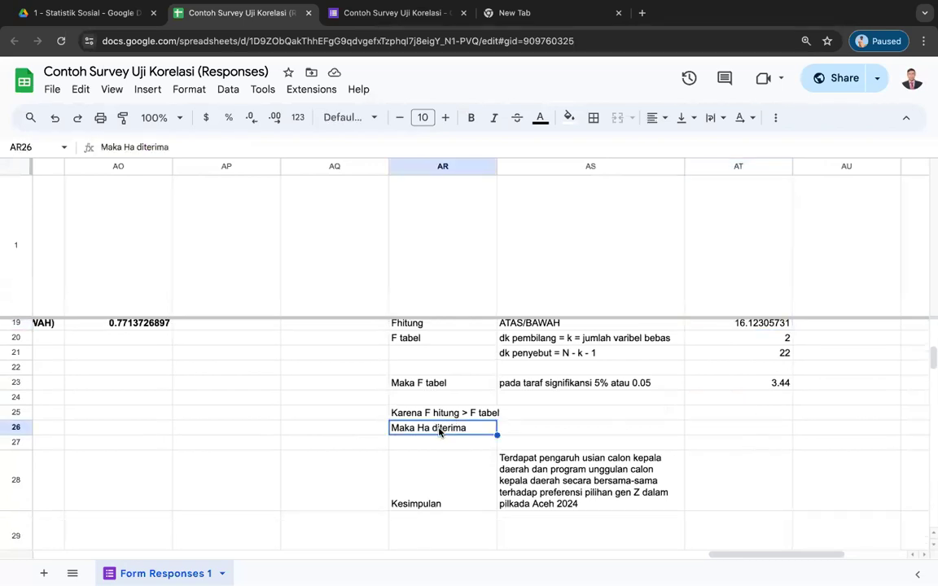
pyautogui.click(442, 488)
pyautogui.click(576, 484)
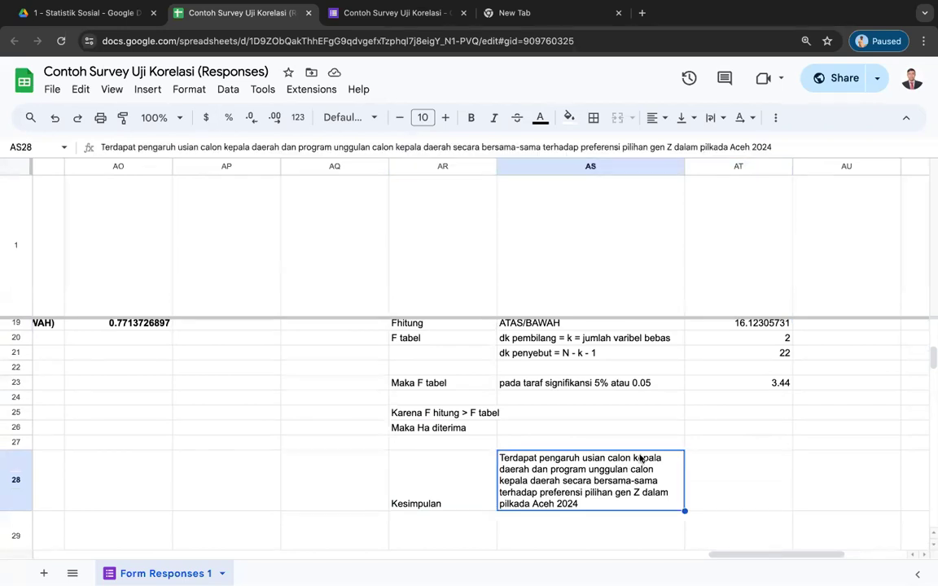
pyautogui.doubleClick(546, 457)
pyautogui.press('BackSpace')
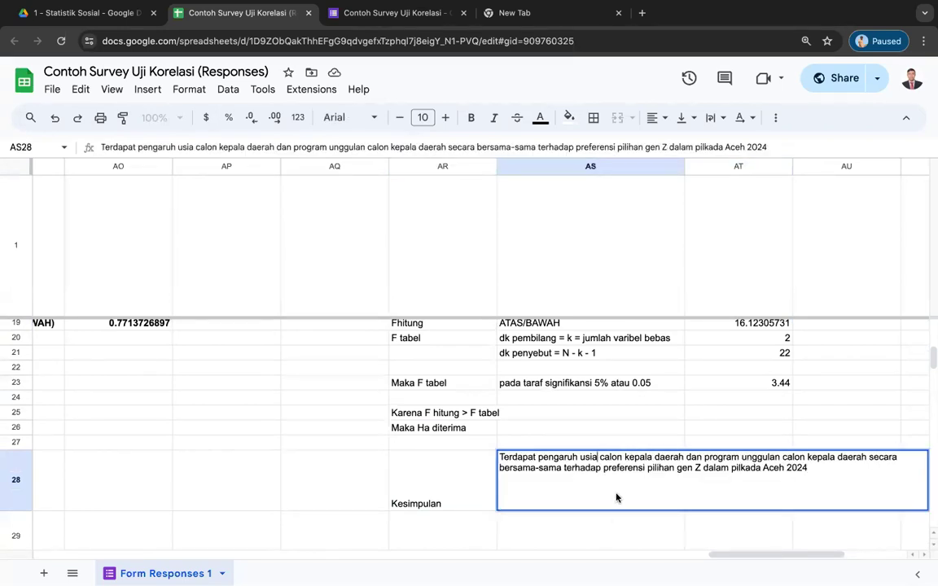
pyautogui.click(622, 441)
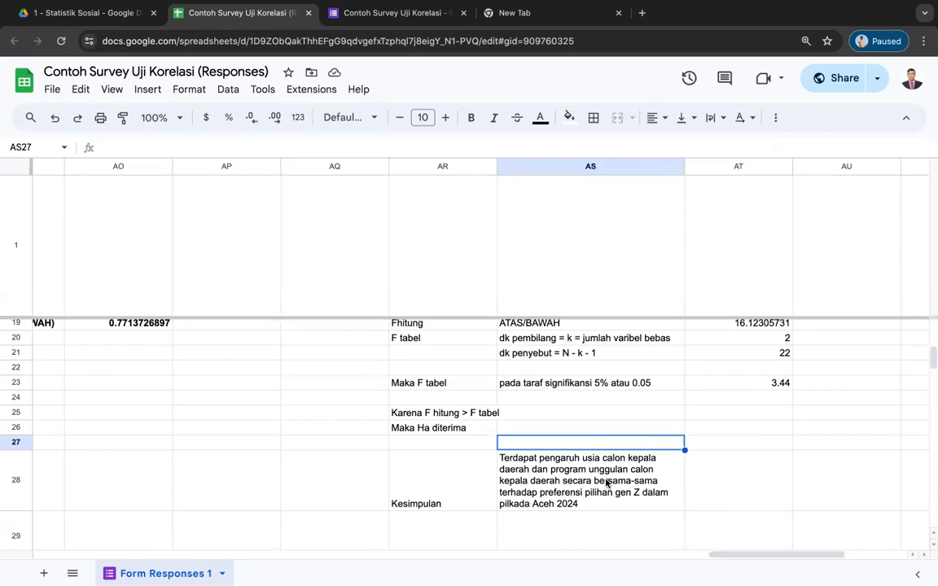
pyautogui.click(606, 503)
pyautogui.click(746, 494)
# Review the Korelasi Ganda formula and its r values, the F hitung and F tabel section, and the Kesimpulan row.
pyautogui.scroll(-5, 746, 494)
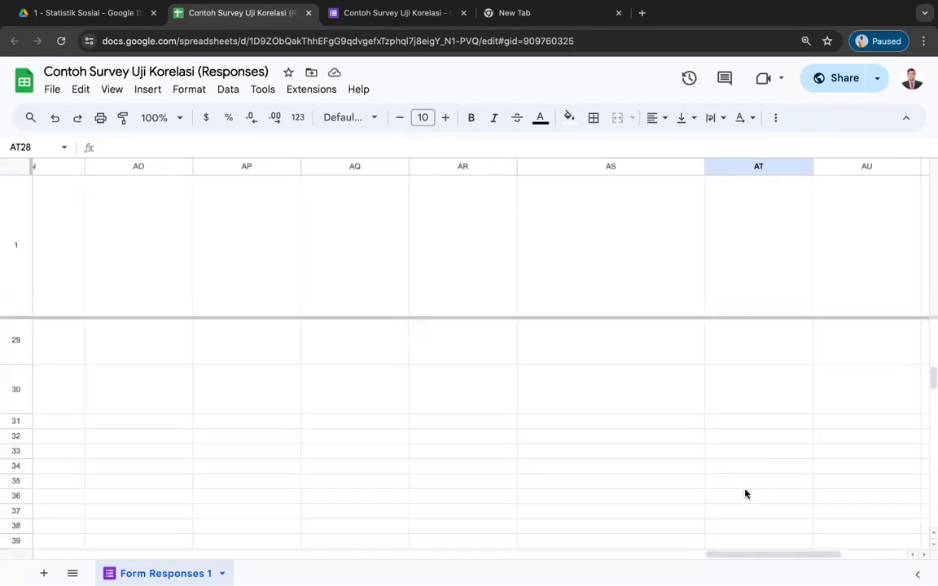
pyautogui.scroll(5, 746, 495)
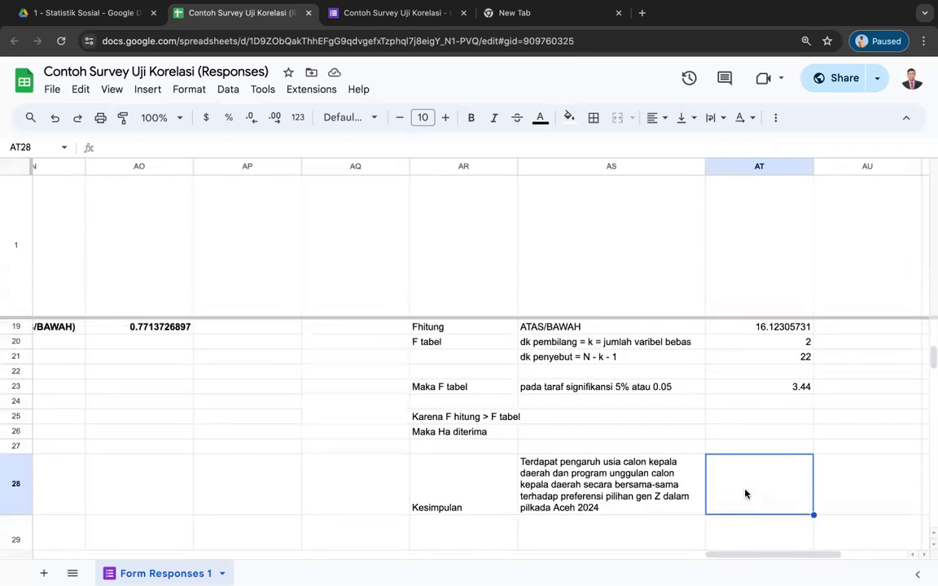
pyautogui.scroll(5, 746, 495)
pyautogui.hscroll(-5, 745, 494)
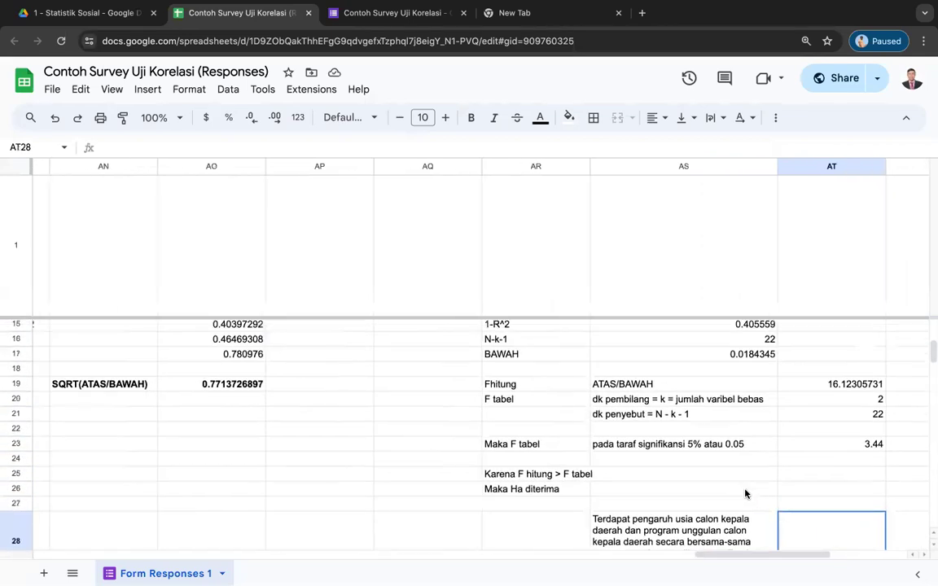
pyautogui.hscroll(-4, 745, 494)
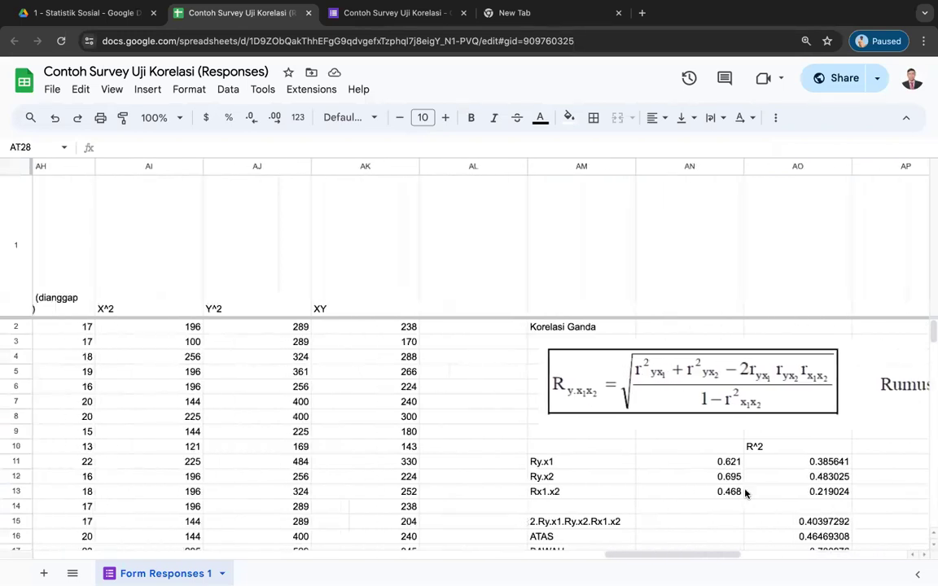
pyautogui.scroll(-8, 745, 494)
pyautogui.hscroll(5, 745, 494)
pyautogui.scroll(-1, 745, 494)
pyautogui.hscroll(2, 746, 495)
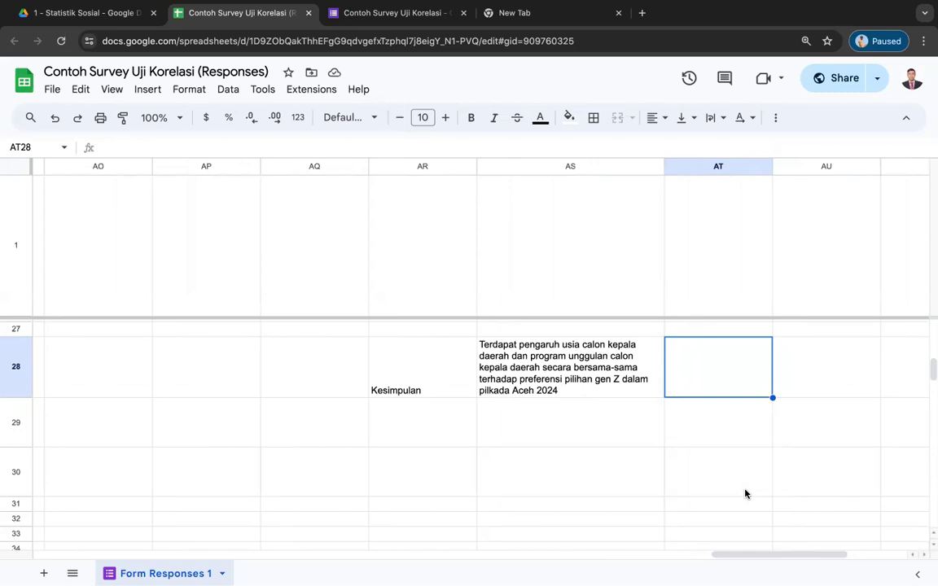
pyautogui.scroll(3, 641, 400)
pyautogui.scroll(3, 641, 401)
pyautogui.hscroll(-1, 641, 400)
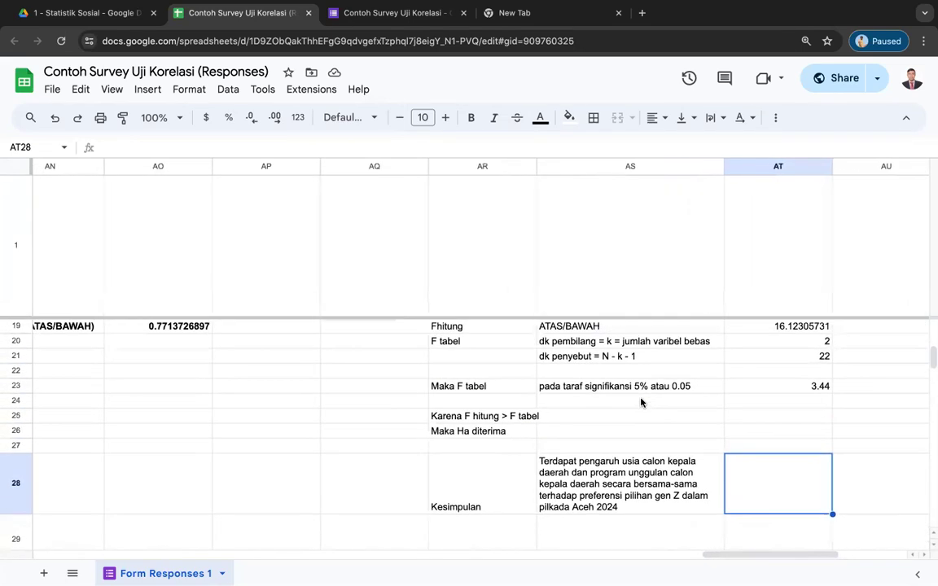